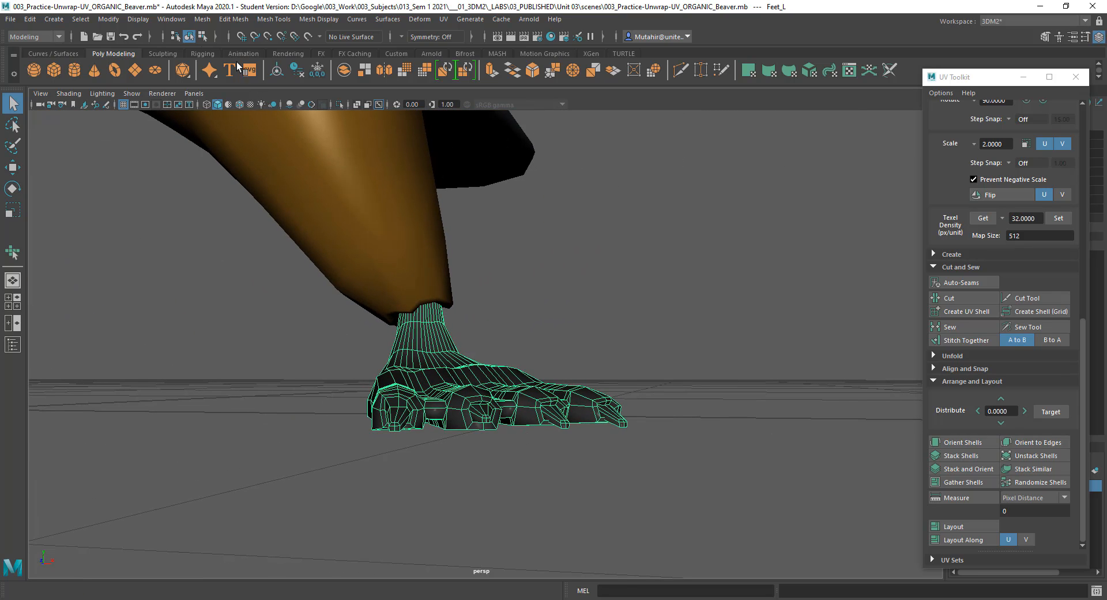
# Open the Outliner, duplicate the Feet_L mesh and unparent the copy from its group.
pyautogui.click(172, 19)
pyautogui.click(208, 143)
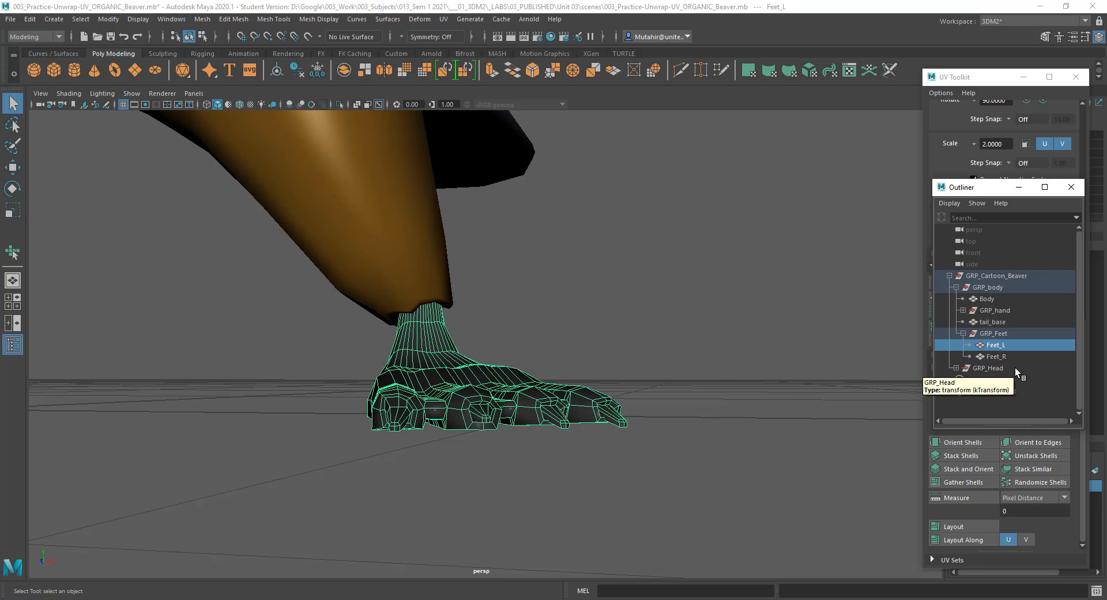
pyautogui.hotkey('ctrl', 'd')
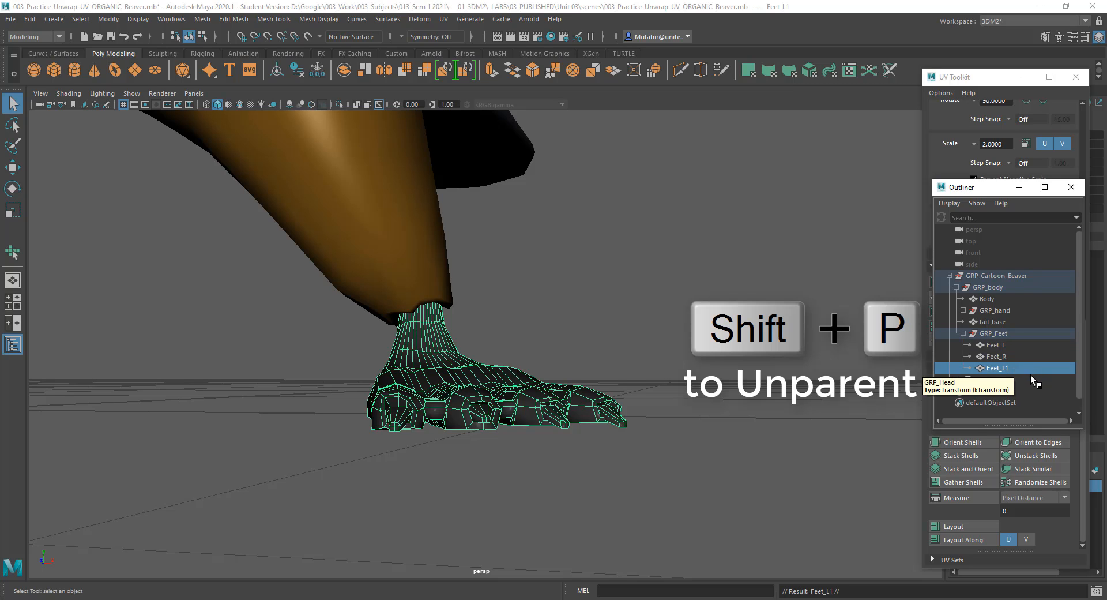
pyautogui.hotkey('shift', 'p')
pyautogui.hotkey('shift', 'p')
pyautogui.click(1015, 398)
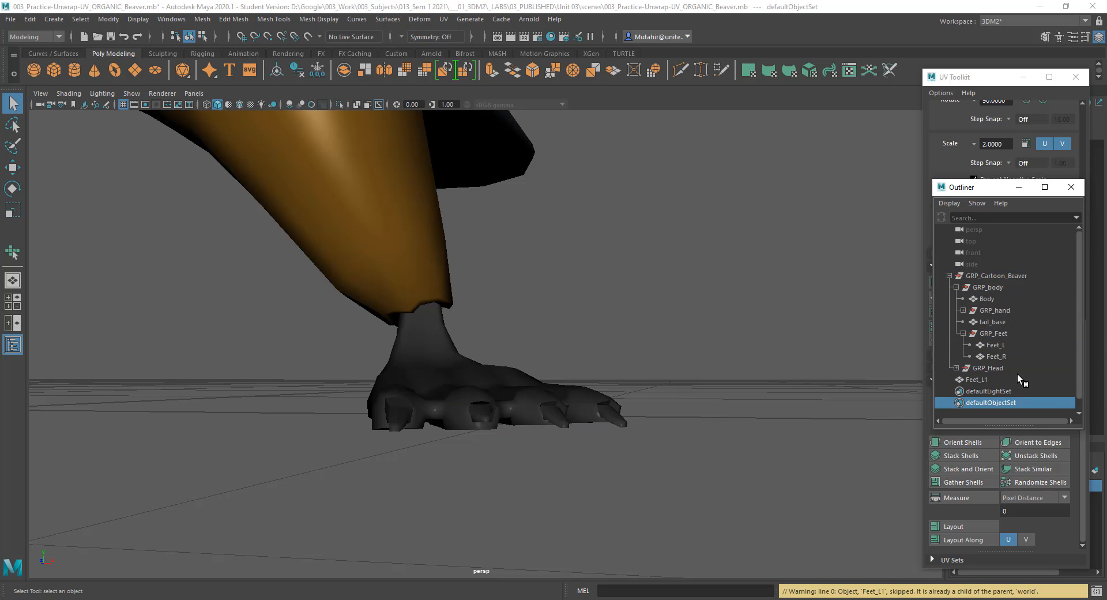
# Hide the whole GRP_Cartoon_Beaver group so only the duplicated foot is displayed.
pyautogui.click(1016, 376)
pyautogui.click(990, 284)
pyautogui.click(993, 276)
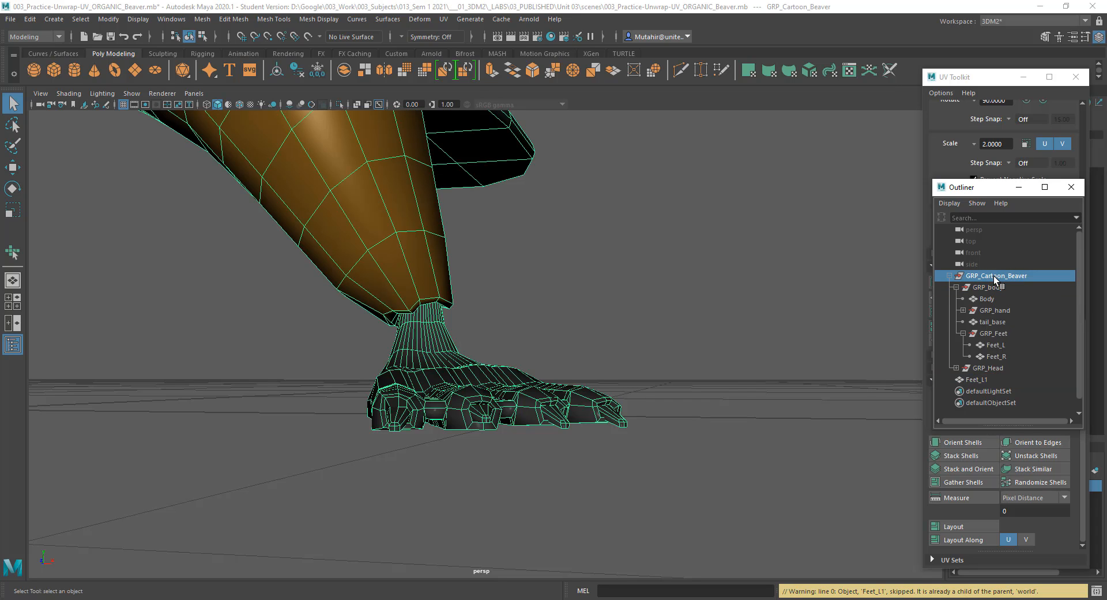
pyautogui.press('h')
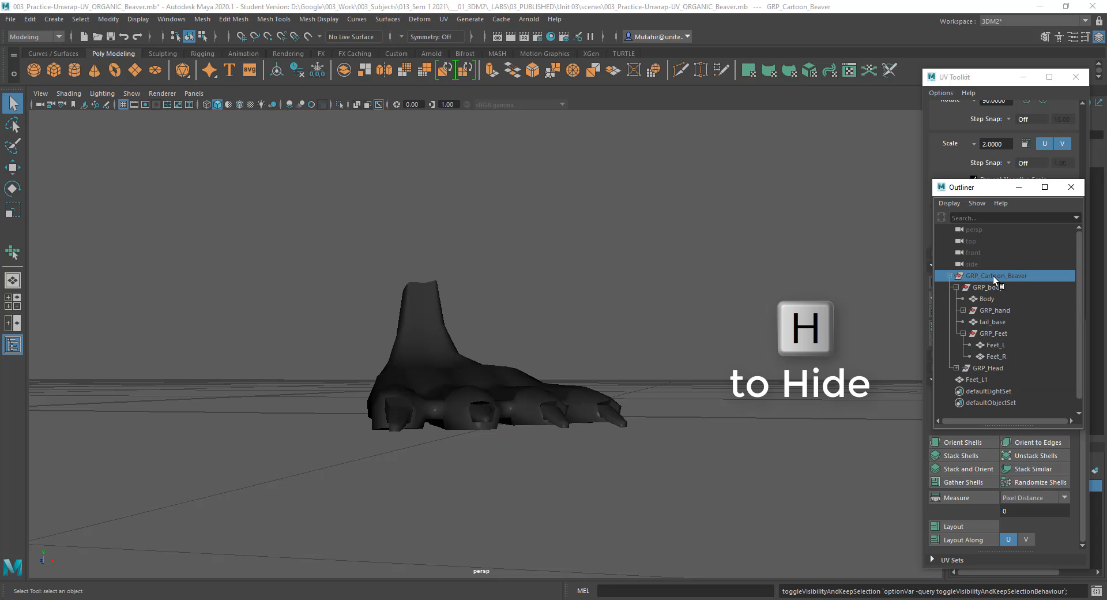
# Select and frame the Feet_L1 mesh, and collapse the GRP_Cartoon_Beaver hierarchy in the Outliner.
pyautogui.click(1004, 378)
pyautogui.press('f')
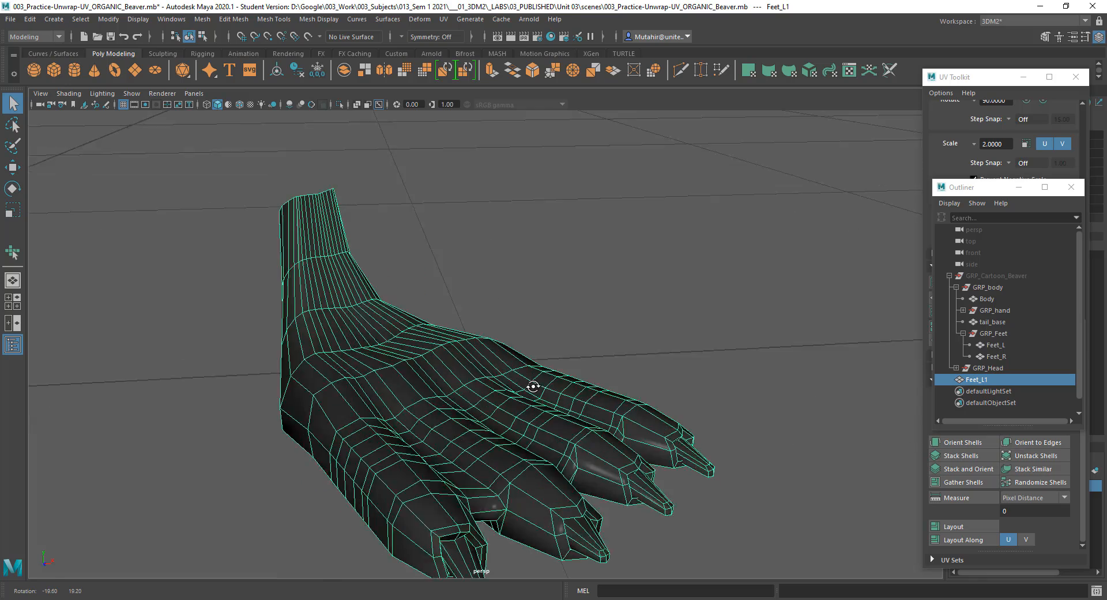
pyautogui.click(949, 276)
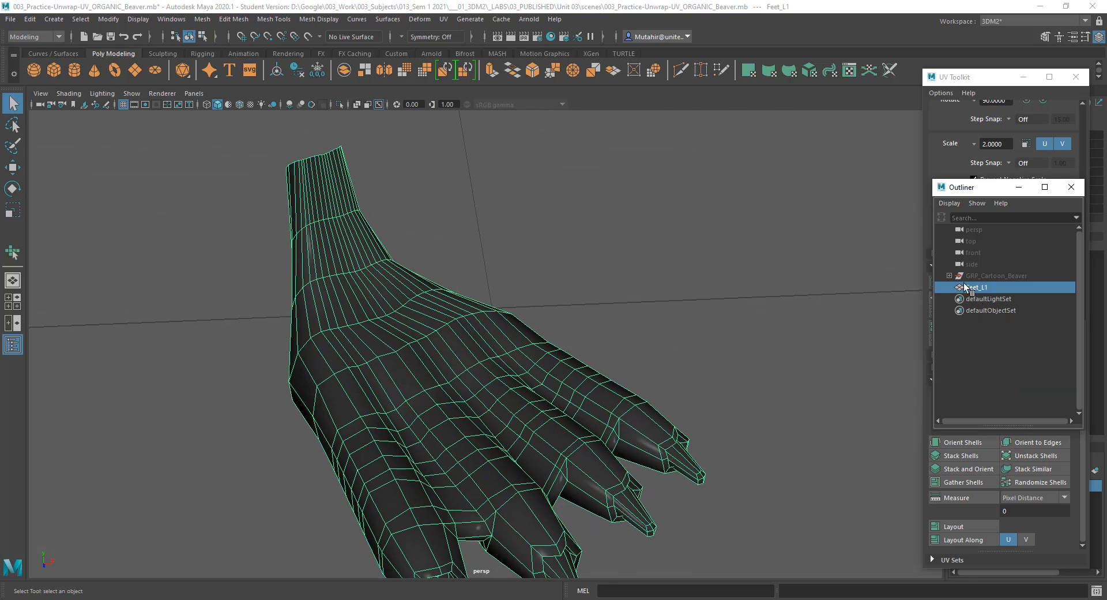
pyautogui.keyDown('alt'); pyautogui.moveTo(513, 434); pyautogui.dragTo(527, 365); pyautogui.keyUp('alt')
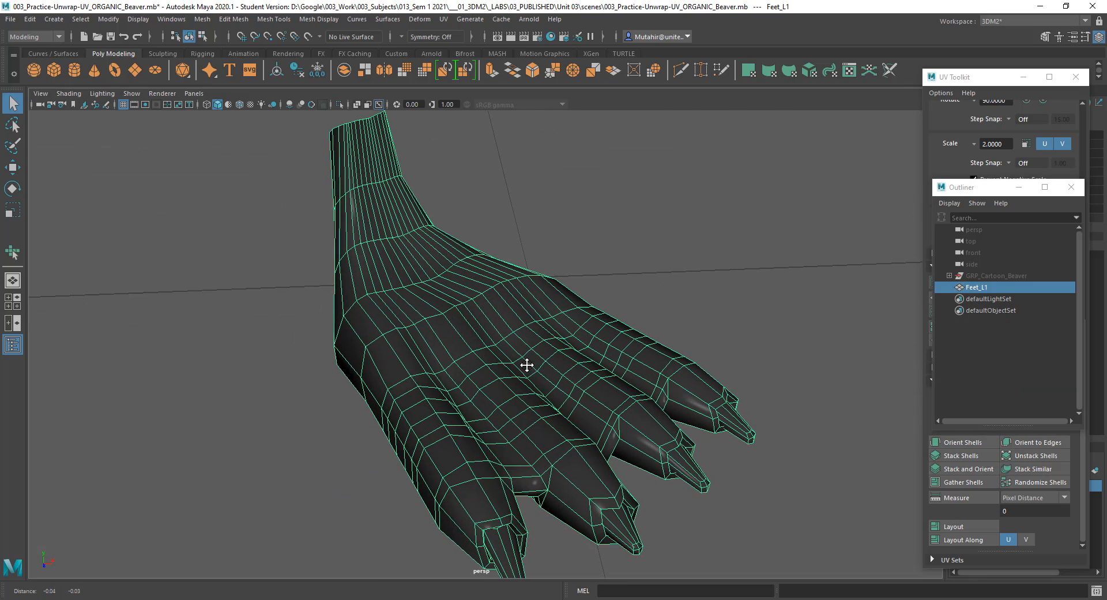
pyautogui.click(568, 311)
pyautogui.click(580, 413)
pyautogui.keyDown('alt'); pyautogui.moveTo(709, 497); pyautogui.dragTo(640, 413, button='right'); pyautogui.keyUp('alt')
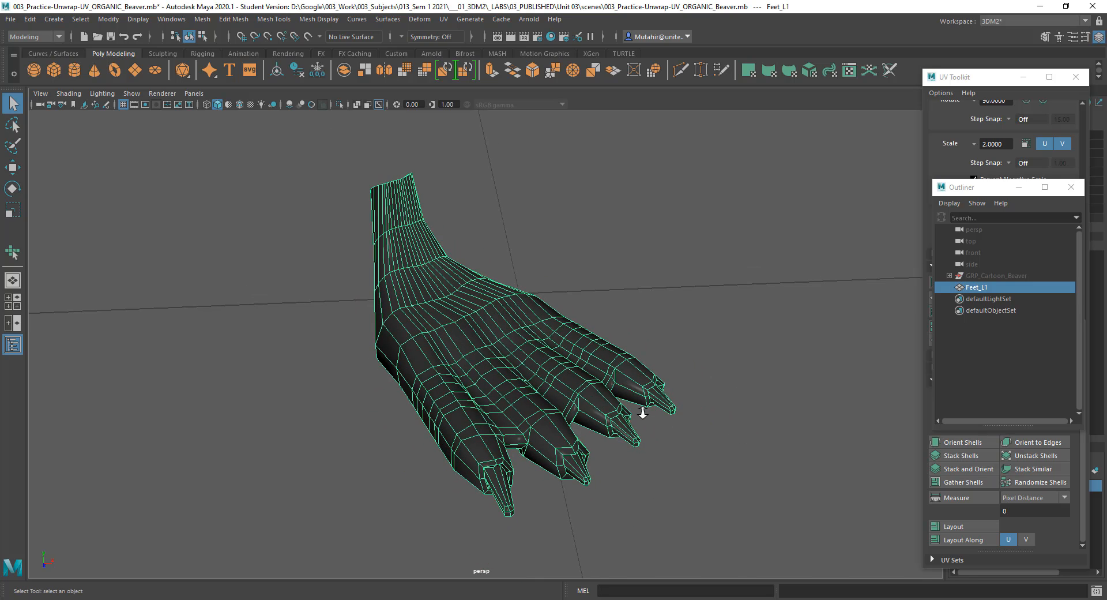
pyautogui.keyDown('alt'); pyautogui.moveTo(611, 432); pyautogui.dragTo(604, 428); pyautogui.keyUp('alt')
# Show the Mat_feet material attributes beside the foot and enable textured shading in the viewport.
pyautogui.hotkey('ctrl', 'a')
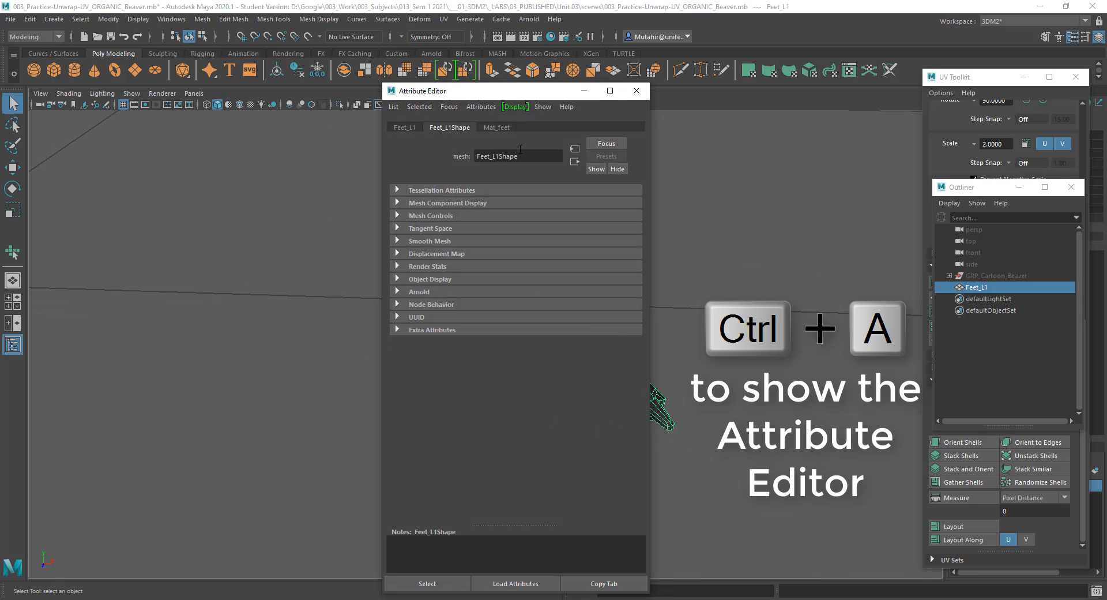
pyautogui.click(637, 91)
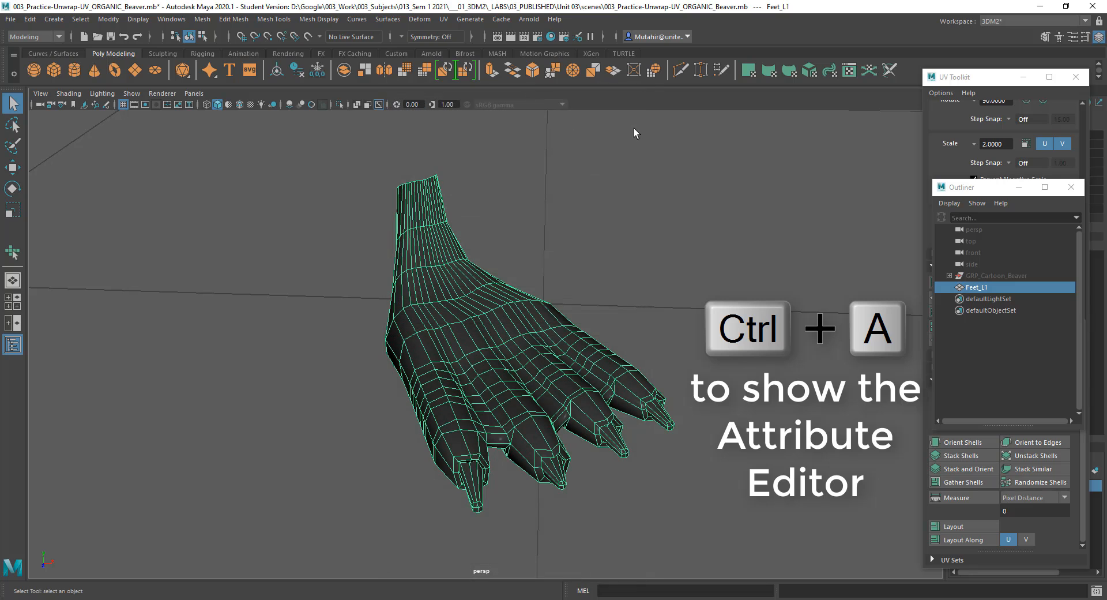
pyautogui.hotkey('ctrl', 'a')
pyautogui.moveTo(495, 93); pyautogui.dragTo(796, 81)
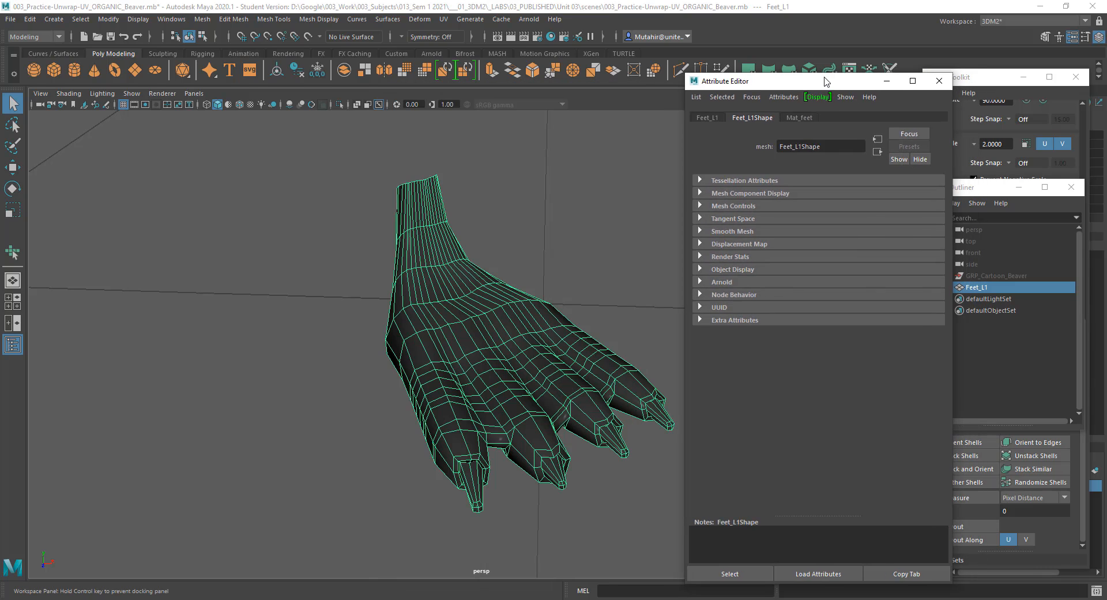
pyautogui.click(799, 118)
pyautogui.keyDown('alt'); pyautogui.moveTo(553, 336); pyautogui.dragTo(478, 327); pyautogui.keyUp('alt')
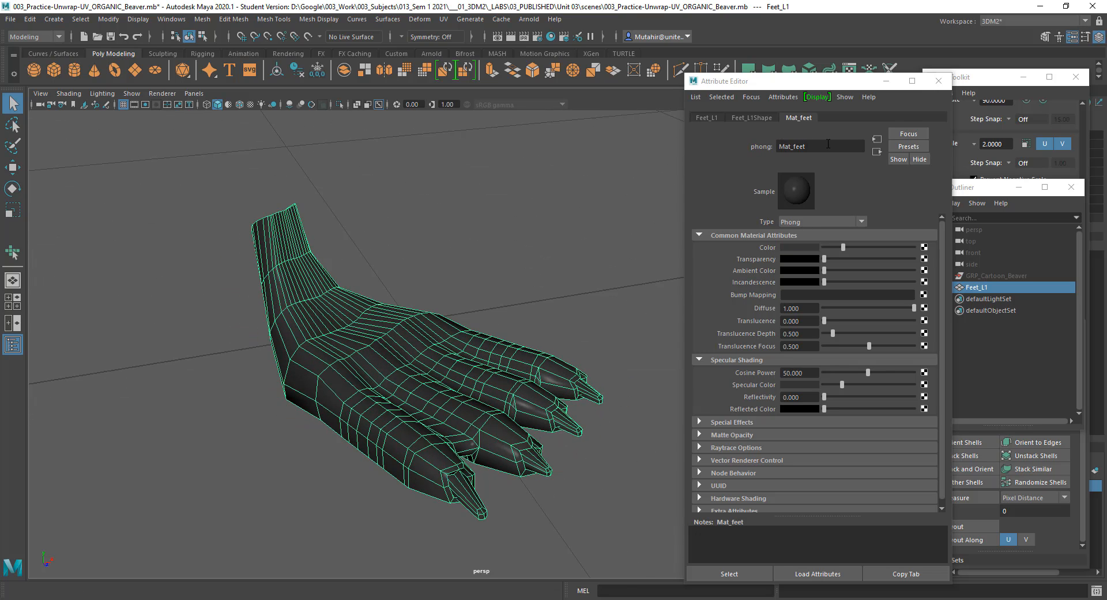
pyautogui.doubleClick(828, 143)
pyautogui.keyDown('alt'); pyautogui.moveTo(477, 365); pyautogui.dragTo(462, 333); pyautogui.keyUp('alt')
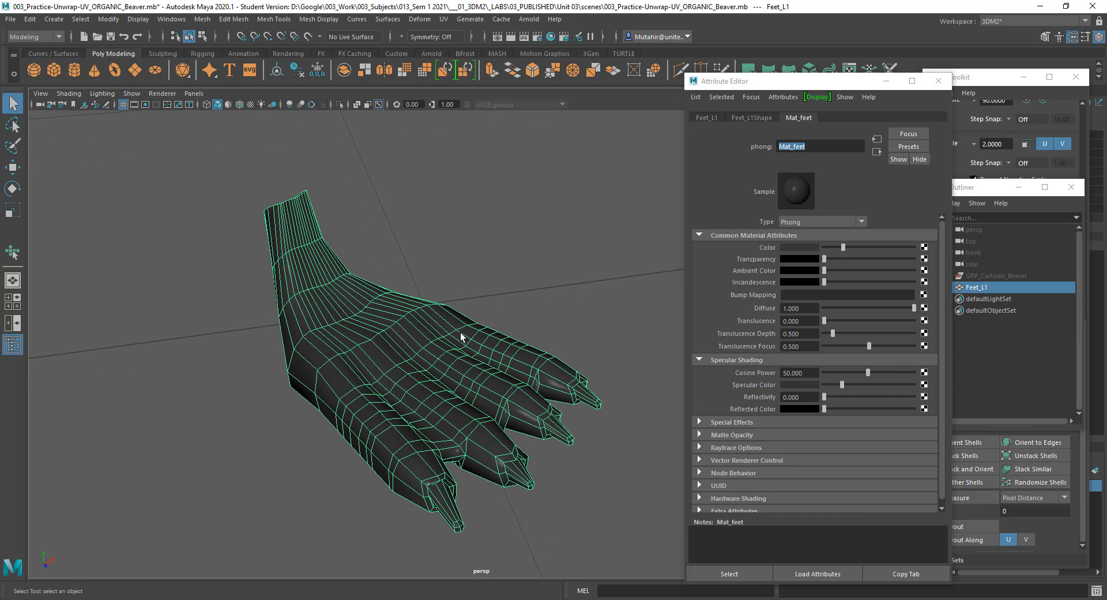
pyautogui.press('6')
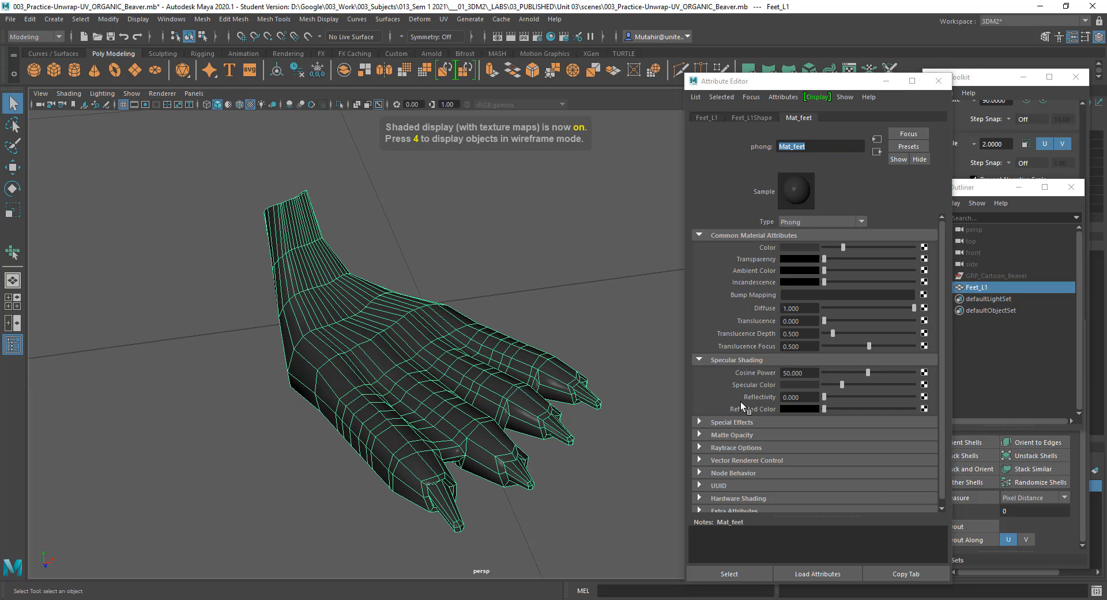
# Try red as the Mat_feet material's color and undo the change.
pyautogui.click(794, 248)
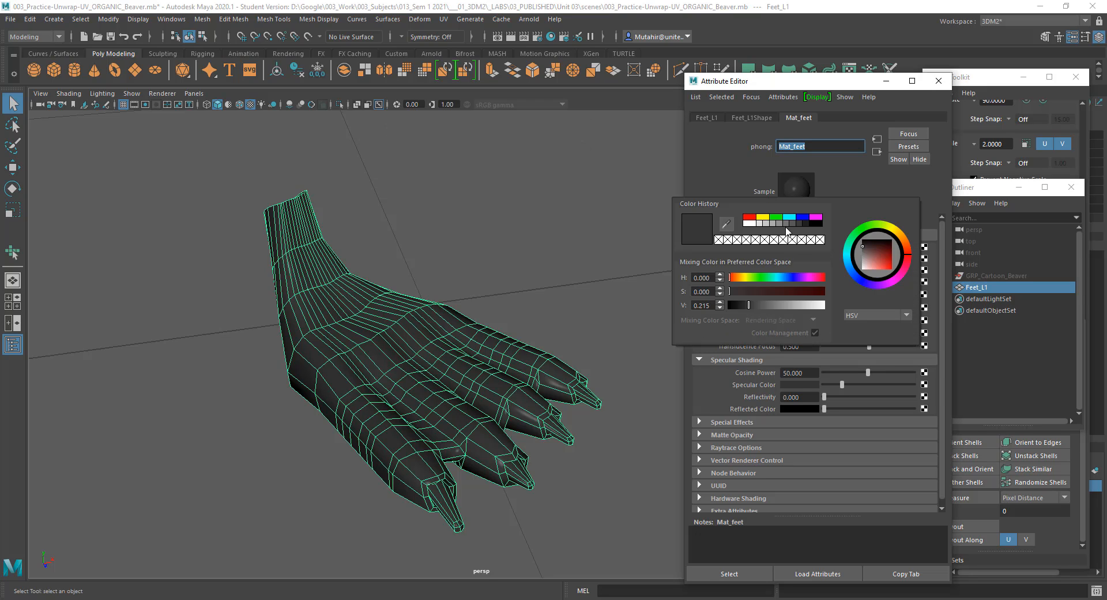
pyautogui.click(748, 217)
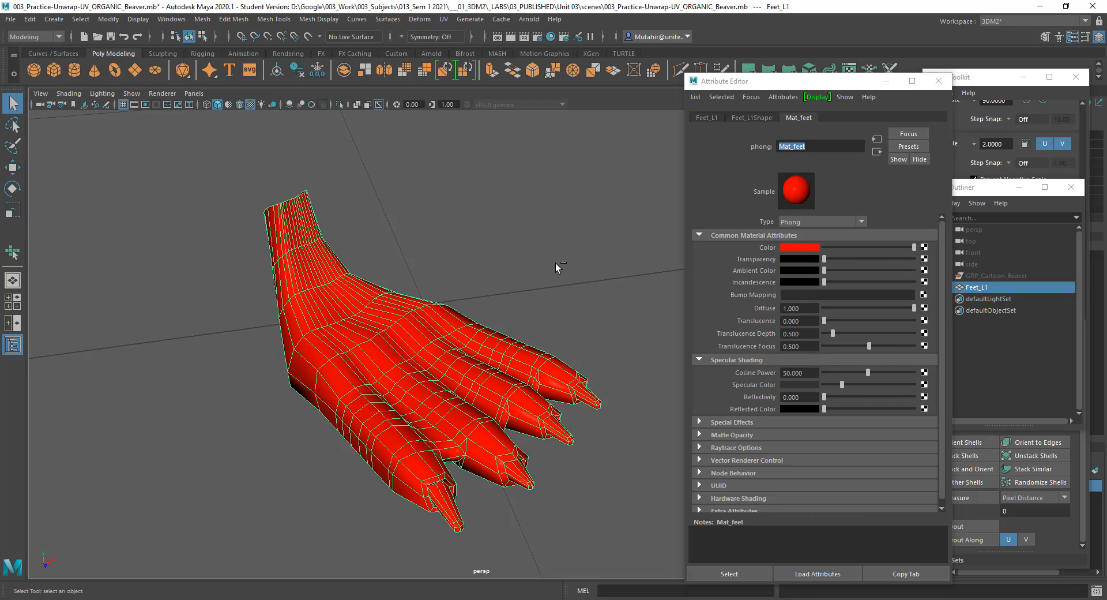
pyautogui.hotkey('ctrl', 'z')
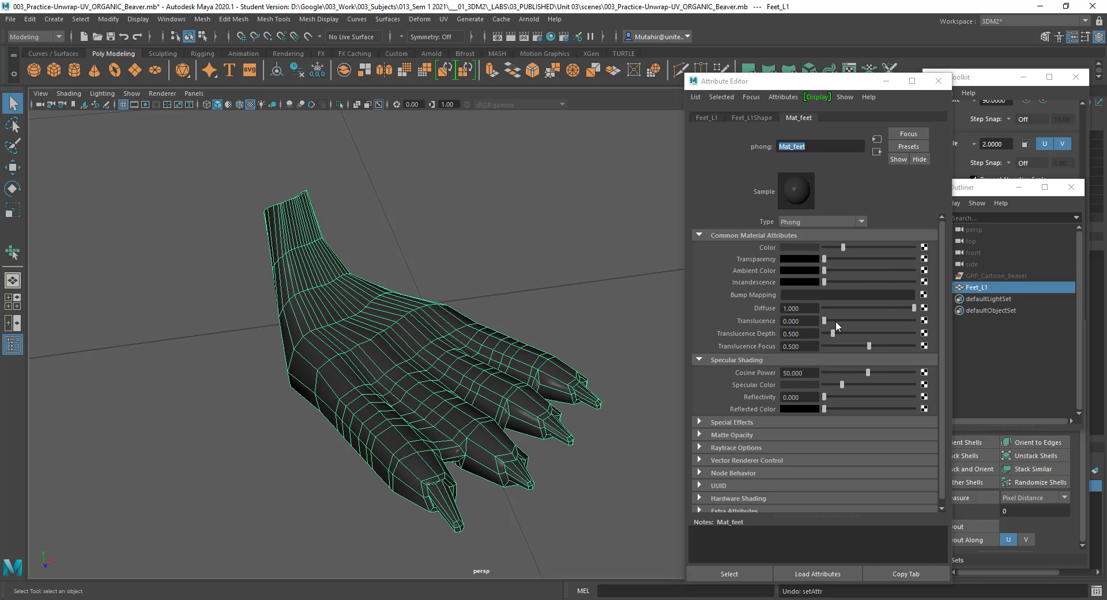
# Map a Checker texture to the Color attribute of the Mat_feet material.
pyautogui.click(924, 248)
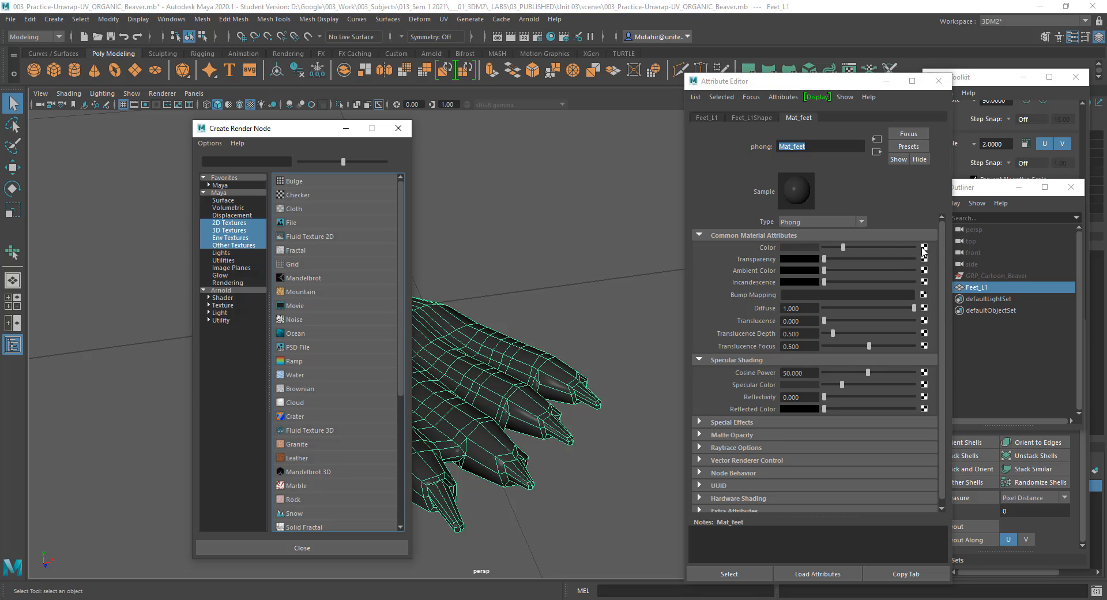
pyautogui.click(299, 197)
pyautogui.keyDown('alt'); pyautogui.moveTo(510, 425); pyautogui.dragTo(500, 283); pyautogui.keyUp('alt')
pyautogui.scroll(5, 539, 450)
pyautogui.keyDown('alt'); pyautogui.moveTo(539, 449); pyautogui.dragTo(473, 294); pyautogui.keyUp('alt')
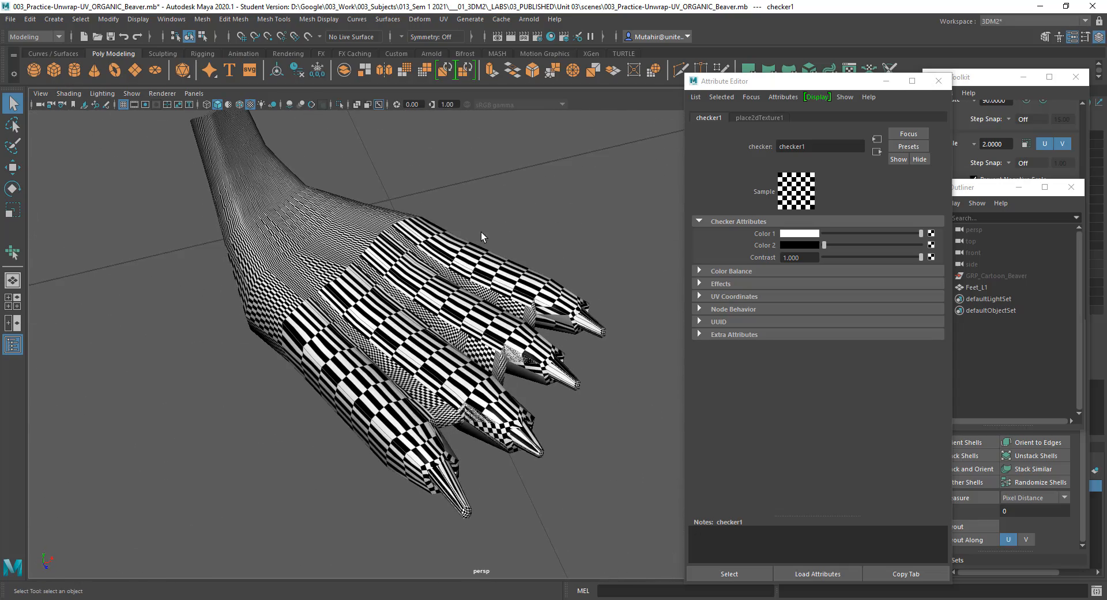
# Examine the size and proportions of the checker squares across the foot and toes.
pyautogui.keyDown('alt'); pyautogui.moveTo(482, 237); pyautogui.dragTo(494, 265); pyautogui.keyUp('alt')
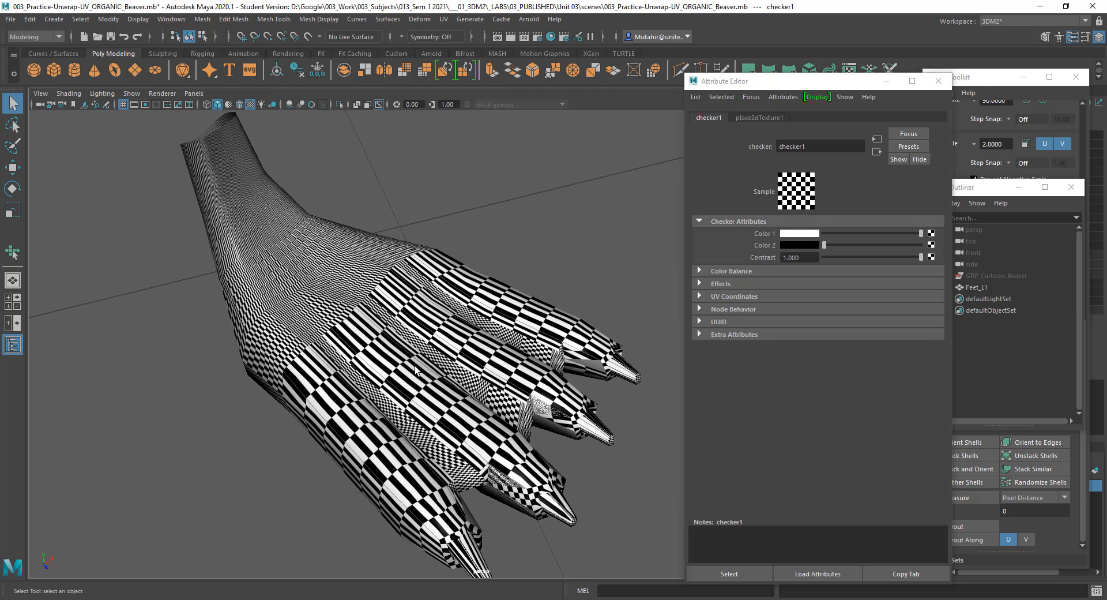
pyautogui.keyDown('alt'); pyautogui.moveTo(415, 369); pyautogui.dragTo(343, 291); pyautogui.keyUp('alt')
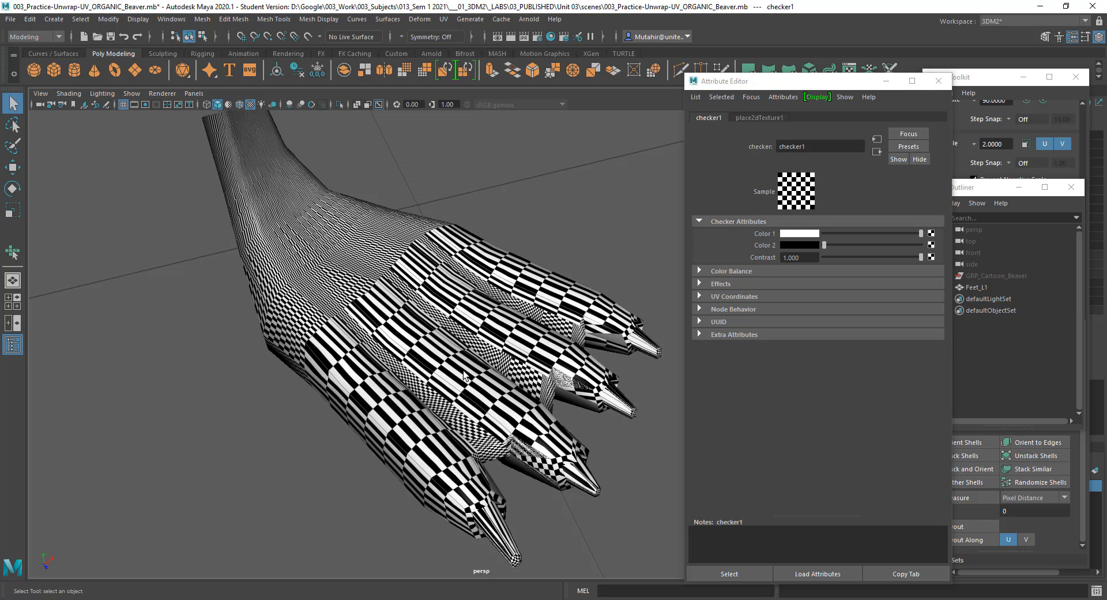
pyautogui.click(397, 419)
pyautogui.keyDown('alt'); pyautogui.moveTo(397, 420); pyautogui.dragTo(435, 436); pyautogui.keyUp('alt')
pyautogui.moveTo(435, 436); pyautogui.dragTo(431, 349, button='right')
pyautogui.moveTo(379, 428); pyautogui.dragTo(485, 454)
pyautogui.click(566, 235)
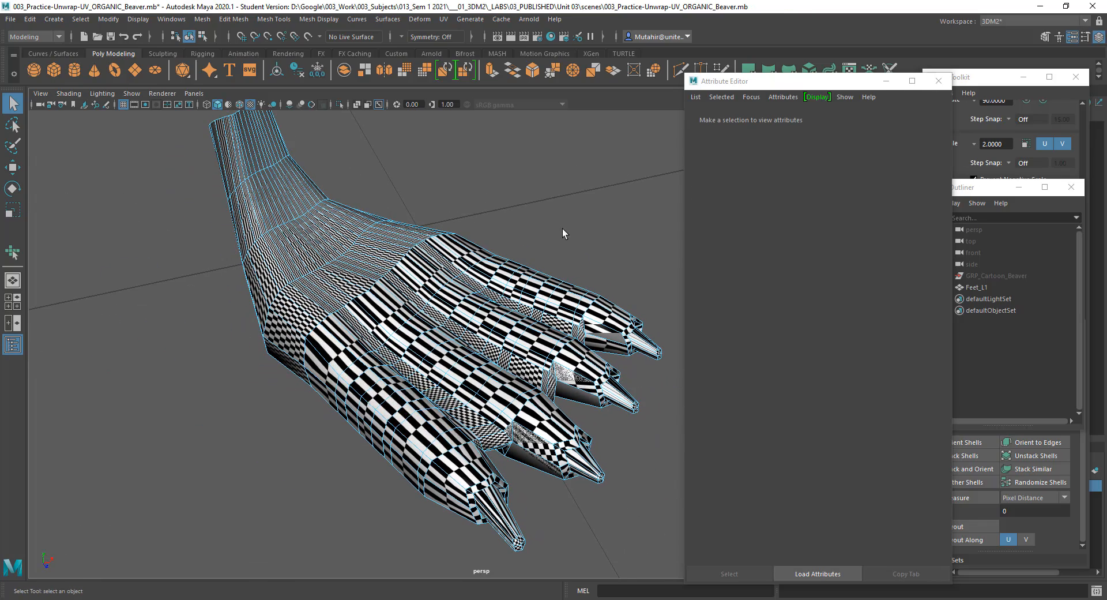
pyautogui.keyDown('alt'); pyautogui.moveTo(561, 372); pyautogui.dragTo(499, 369); pyautogui.keyUp('alt')
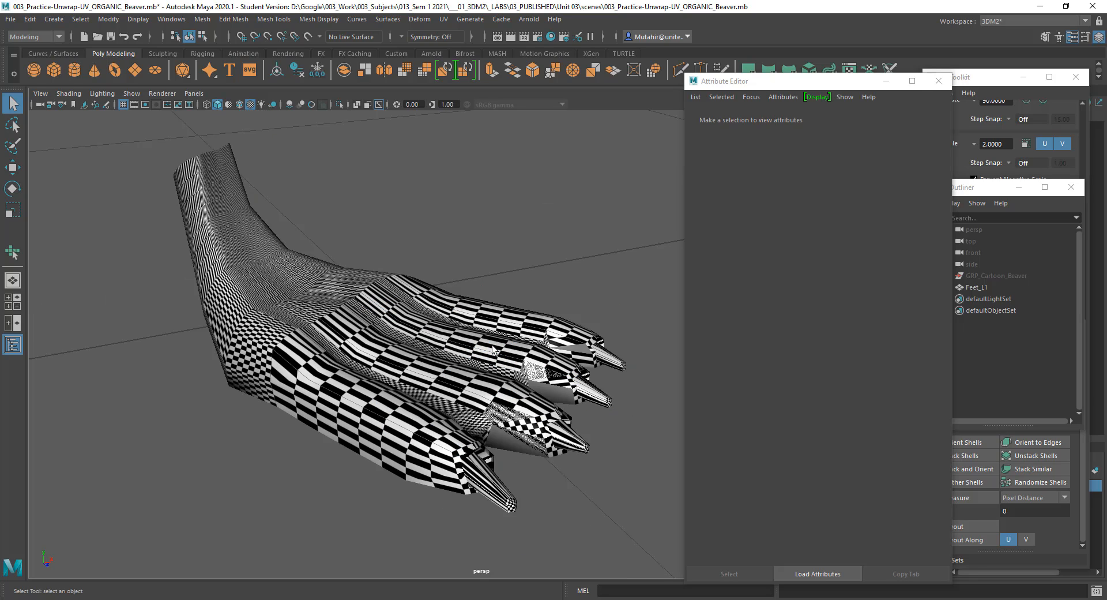
# Select the Feet_L1 mesh, close the Attribute Editor and view the foot's framed UV layout in the UV Editor.
pyautogui.moveTo(396, 342); pyautogui.dragTo(506, 378)
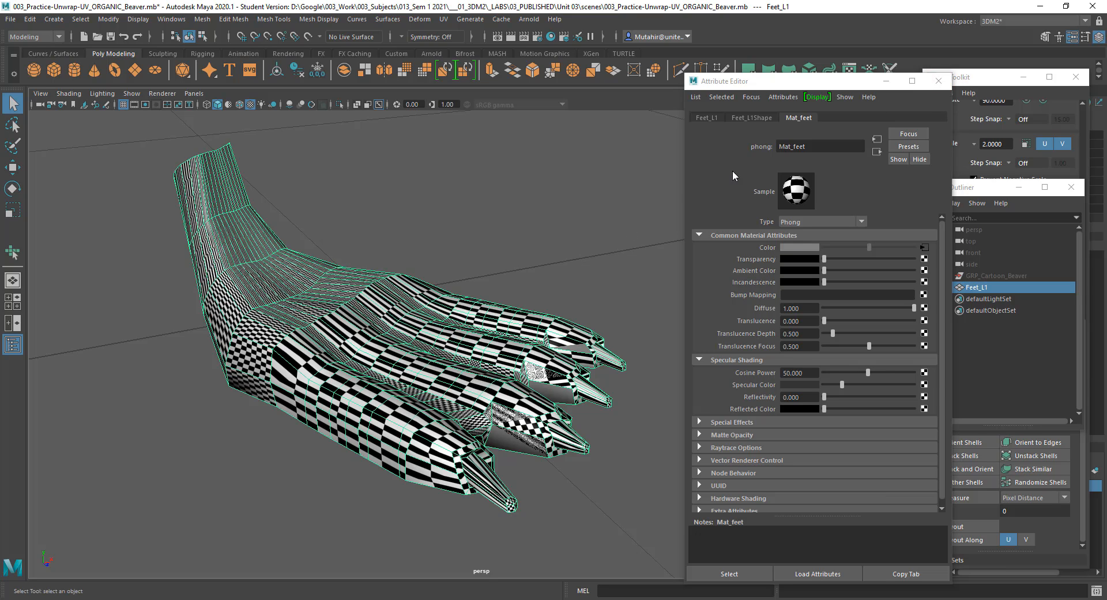
pyautogui.click(940, 82)
pyautogui.keyDown('alt'); pyautogui.moveTo(528, 311); pyautogui.dragTo(516, 352); pyautogui.keyUp('alt')
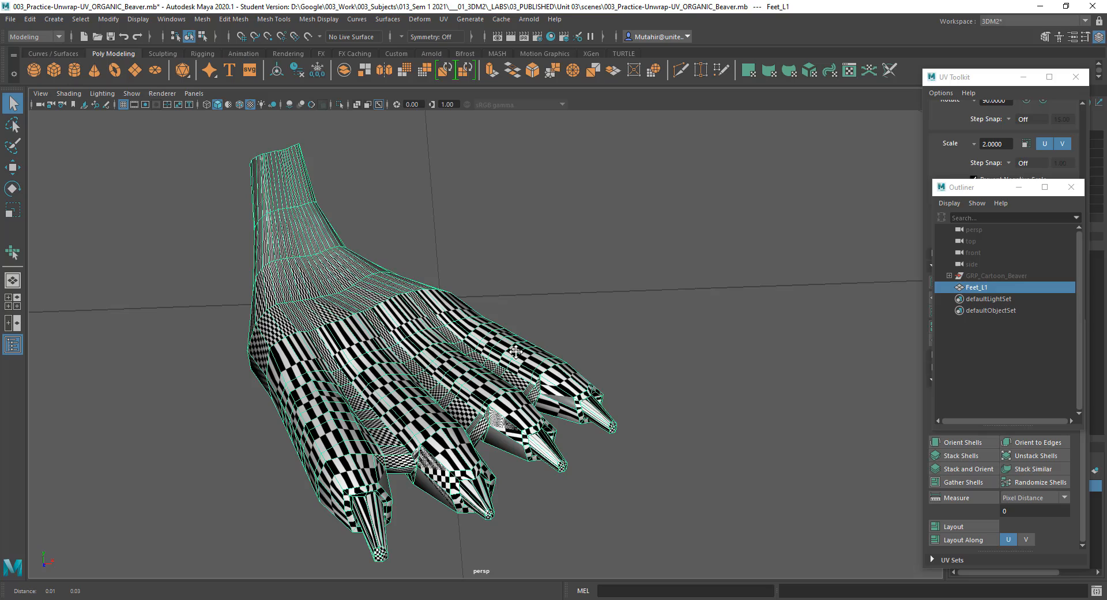
pyautogui.click(445, 20)
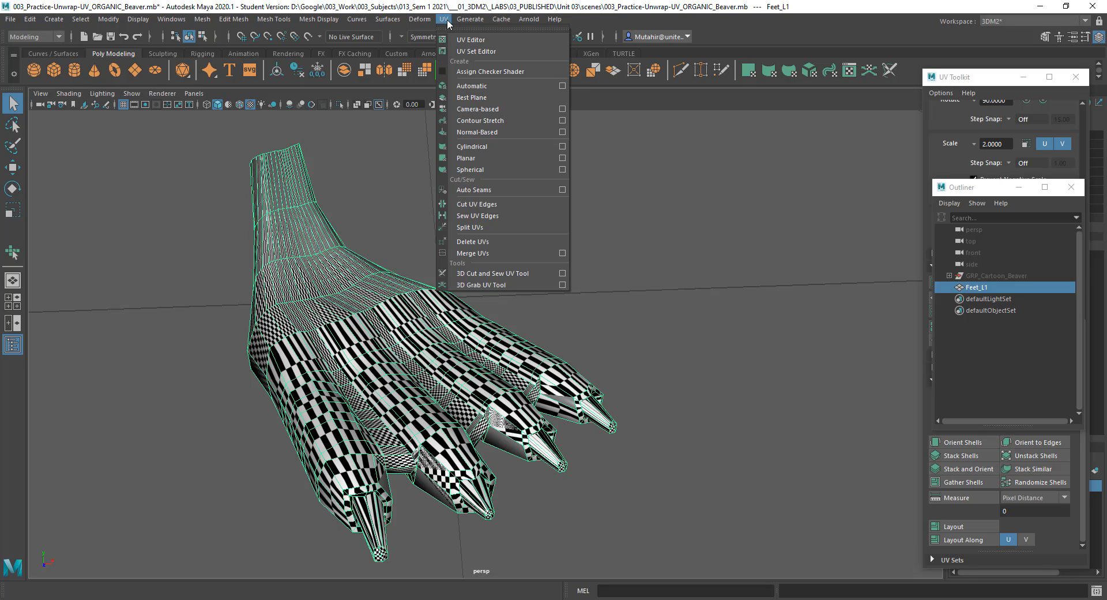
pyautogui.click(510, 42)
pyautogui.press('f')
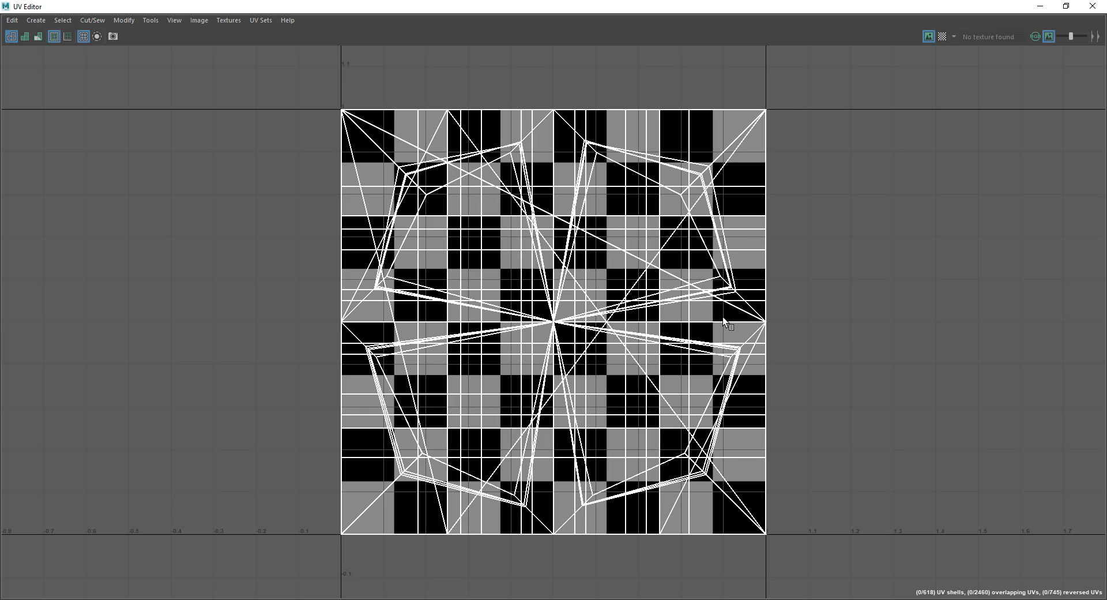
# Resize the UV Editor to sit beside the 3D foot and frame its UVs for side-by-side comparison.
pyautogui.click(1067, 7)
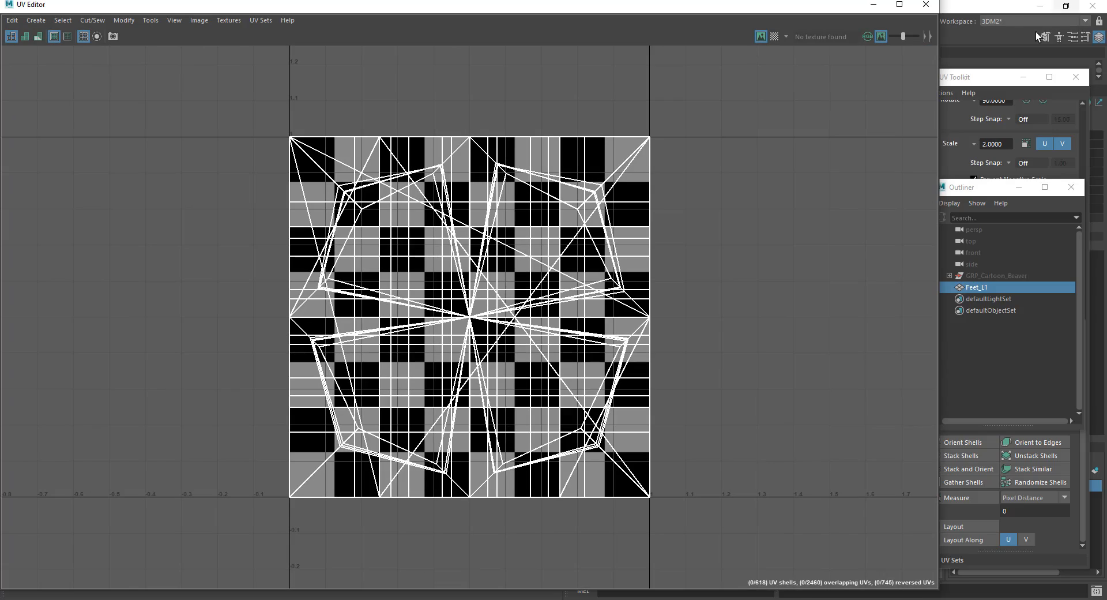
pyautogui.moveTo(248, 10); pyautogui.dragTo(322, 31)
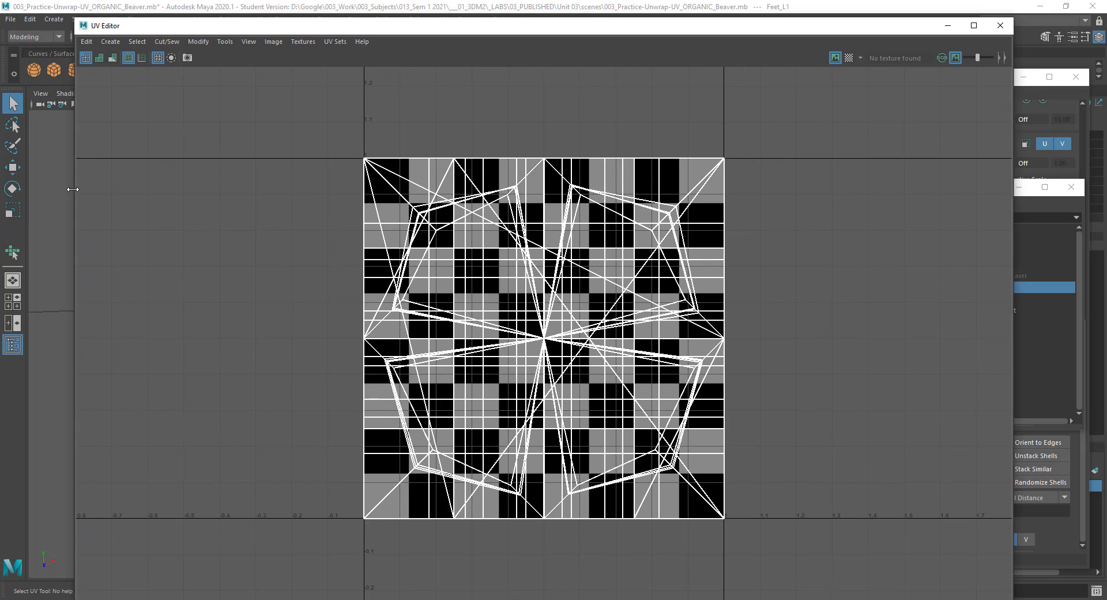
pyautogui.moveTo(72, 189); pyautogui.dragTo(536, 240)
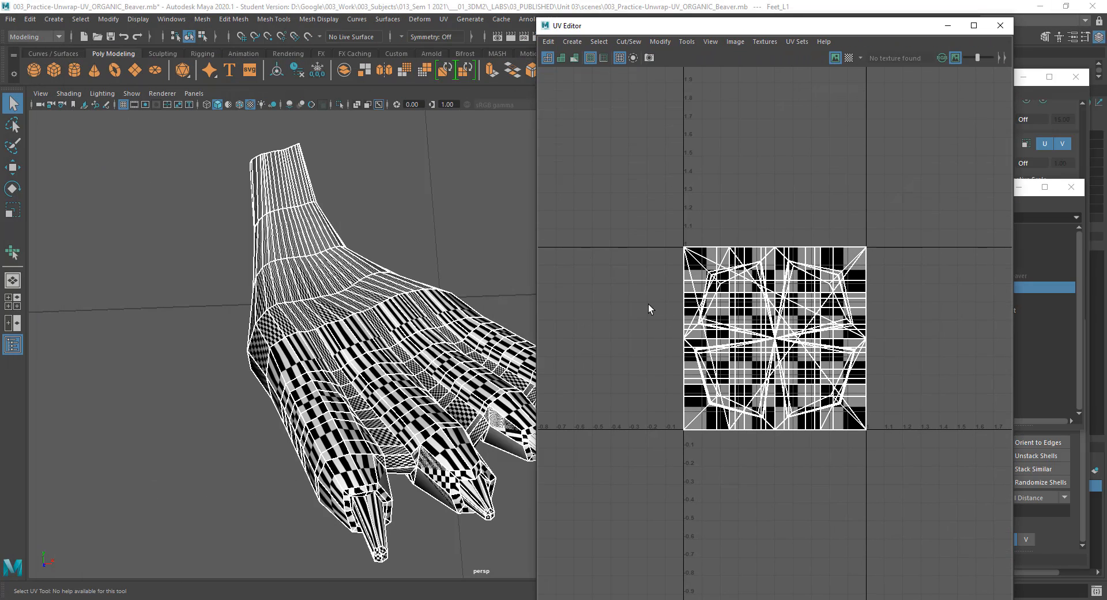
pyautogui.press('a')
pyautogui.press('a')
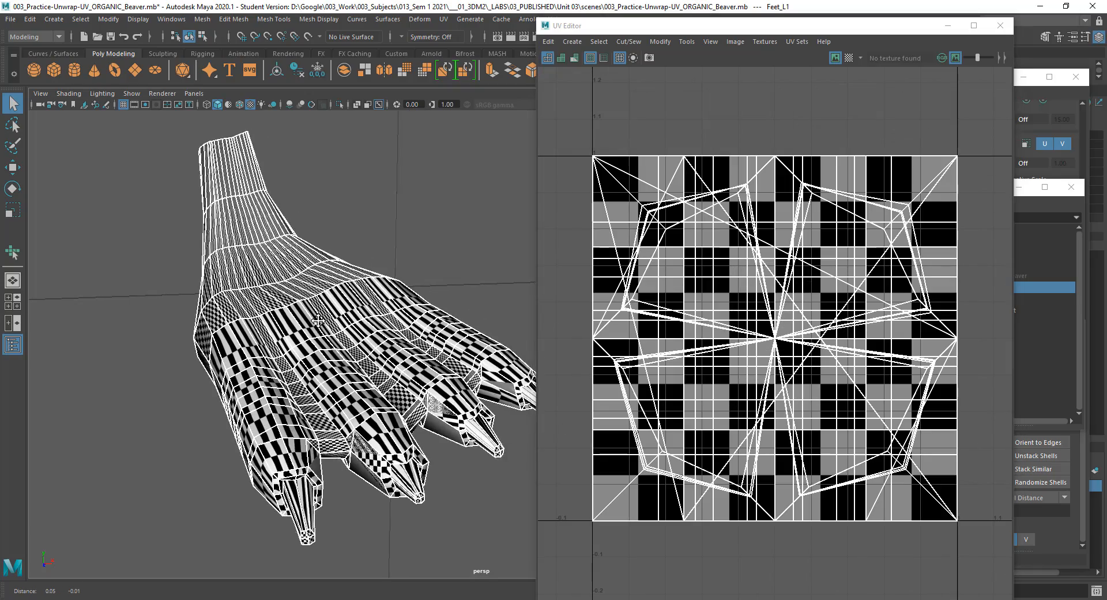
pyautogui.moveTo(318, 320)
pyautogui.keyDown('alt'); pyautogui.mouseDown()
pyautogui.moveTo(346, 320)
pyautogui.moveTo(306, 315)
pyautogui.moveTo(343, 323)
pyautogui.moveTo(329, 323)
pyautogui.mouseUp(); pyautogui.keyUp('alt')
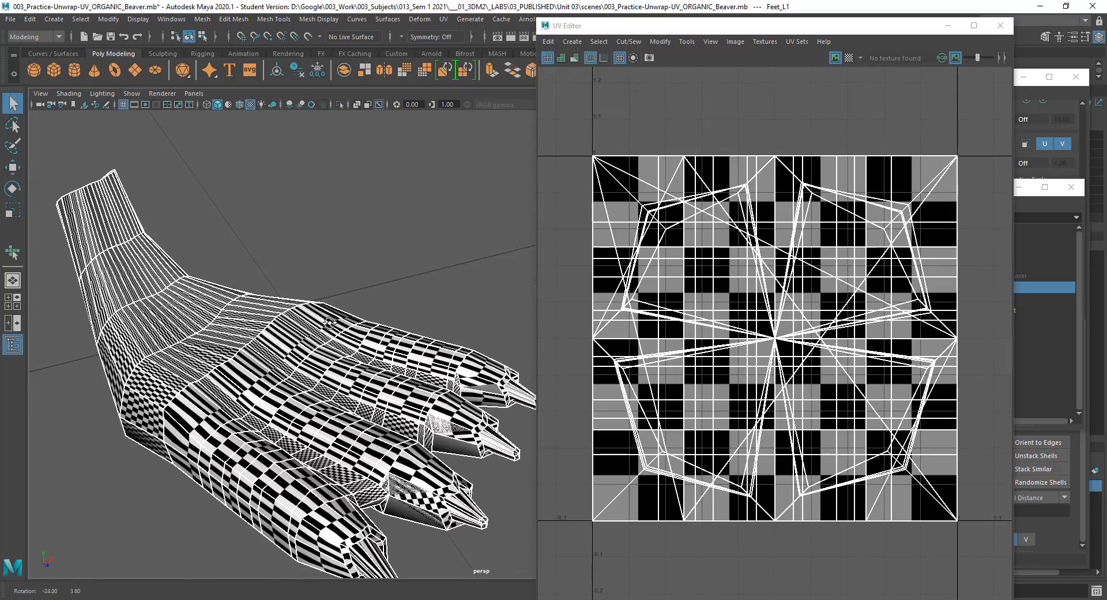
# Move the UV Editor clear of the foot and close it.
pyautogui.moveTo(628, 25); pyautogui.dragTo(725, 506)
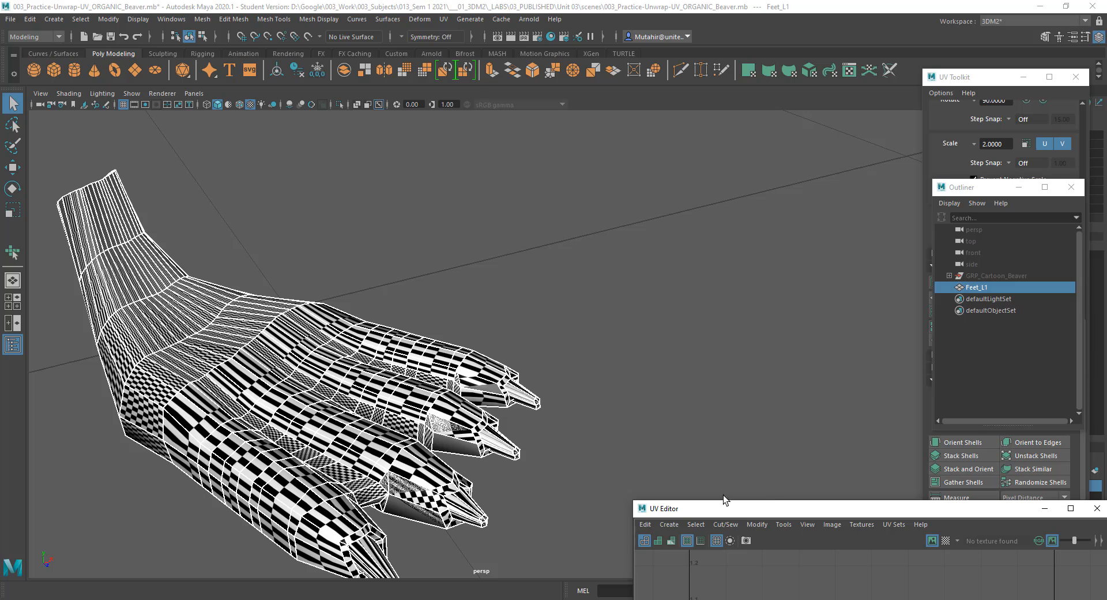
pyautogui.moveTo(816, 507); pyautogui.dragTo(617, 49)
pyautogui.click(898, 39)
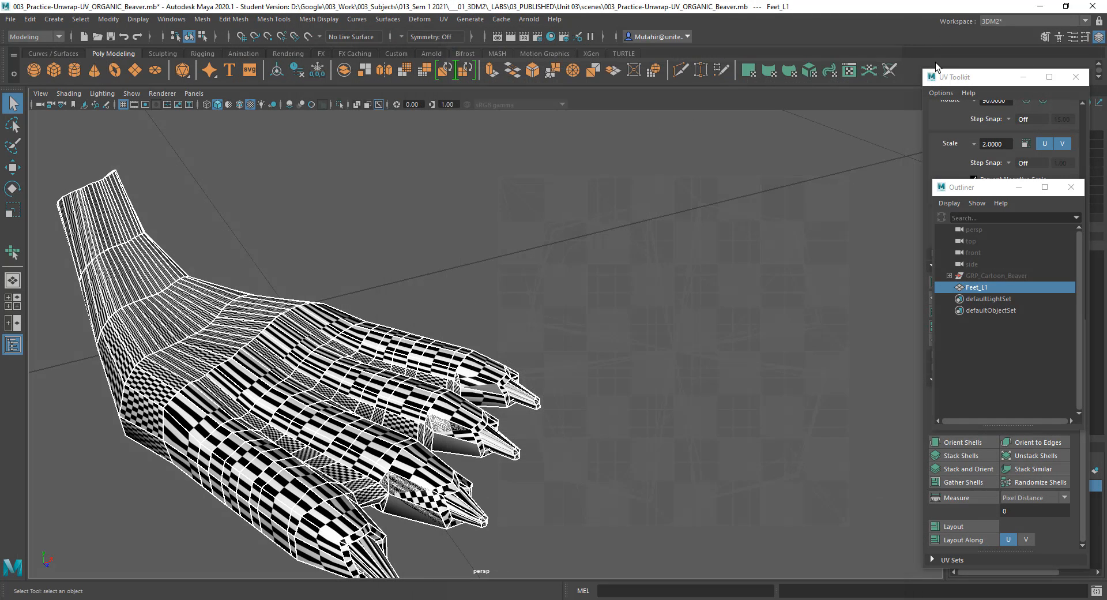
# Close the UV Toolkit and the Outliner, and deselect the foot to clear the view around it.
pyautogui.click(1076, 77)
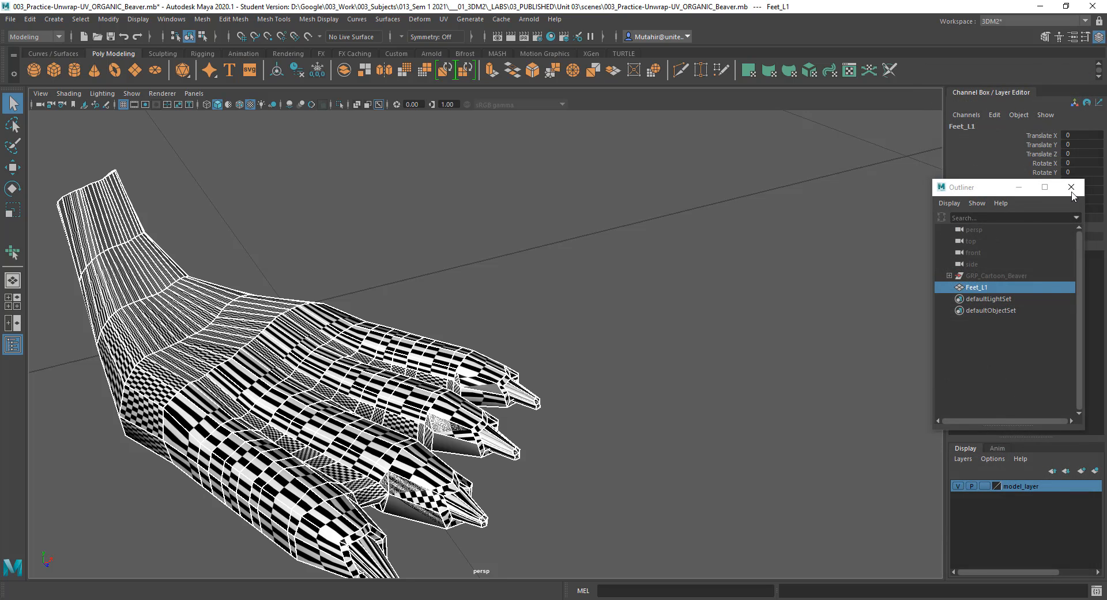
pyautogui.click(1072, 188)
pyautogui.click(304, 239)
pyautogui.keyDown('alt'); pyautogui.moveTo(309, 258); pyautogui.dragTo(344, 228); pyautogui.keyUp('alt')
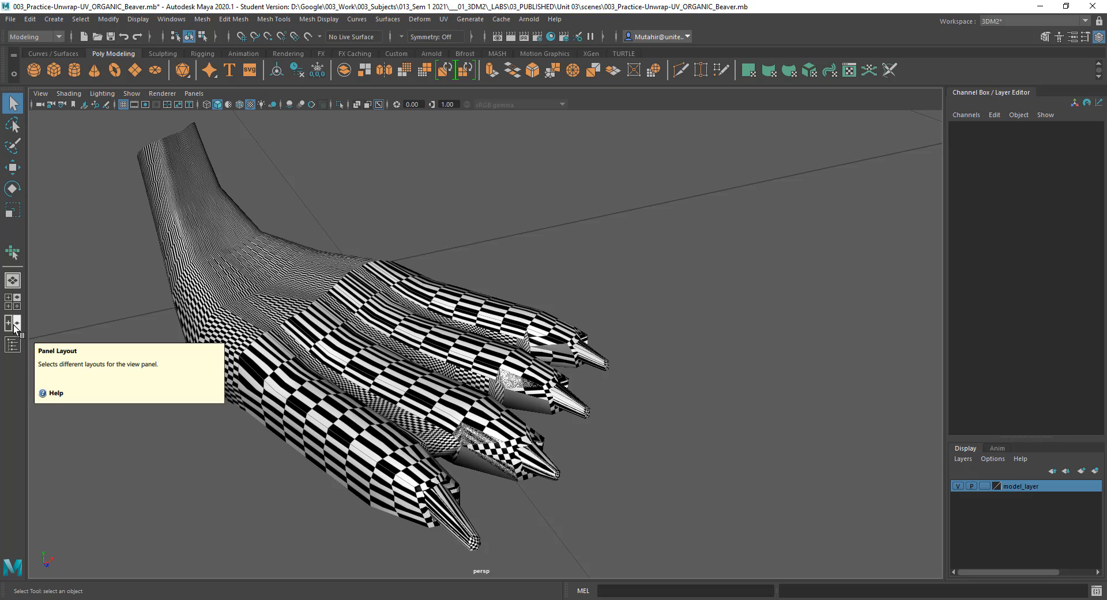
# Change the viewport to a two-pane side-by-side layout and adjust both views around the foot.
pyautogui.click(16, 327)
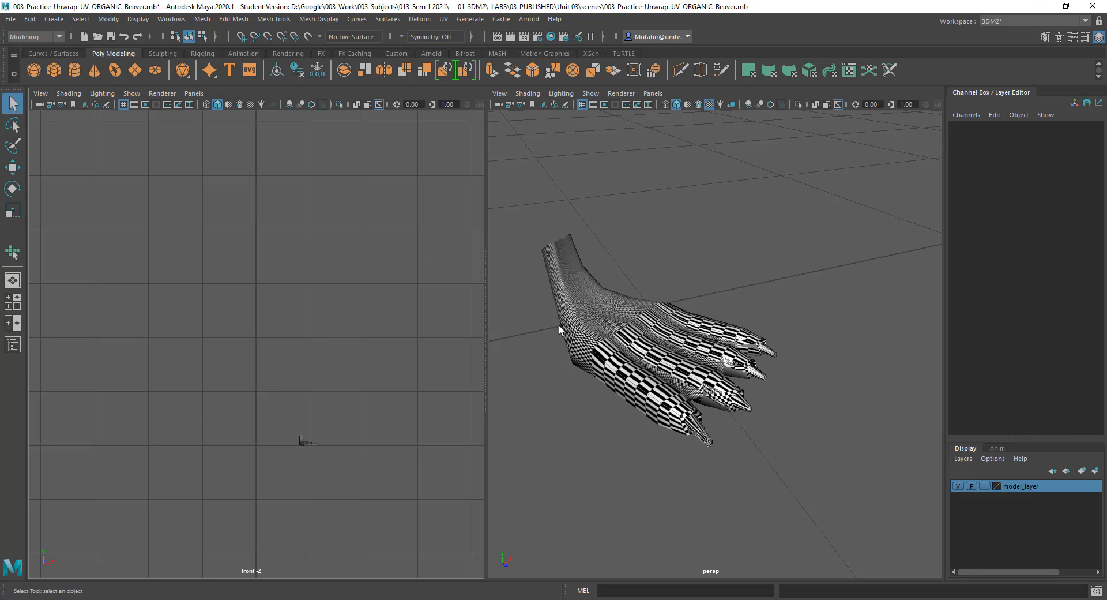
pyautogui.keyDown('alt'); pyautogui.moveTo(691, 344); pyautogui.dragTo(681, 344); pyautogui.keyUp('alt')
pyautogui.keyDown('alt'); pyautogui.moveTo(318, 330); pyautogui.dragTo(299, 263, button='middle'); pyautogui.keyUp('alt')
pyautogui.keyDown('alt'); pyautogui.moveTo(326, 319); pyautogui.dragTo(351, 452, button='right'); pyautogui.keyUp('alt')
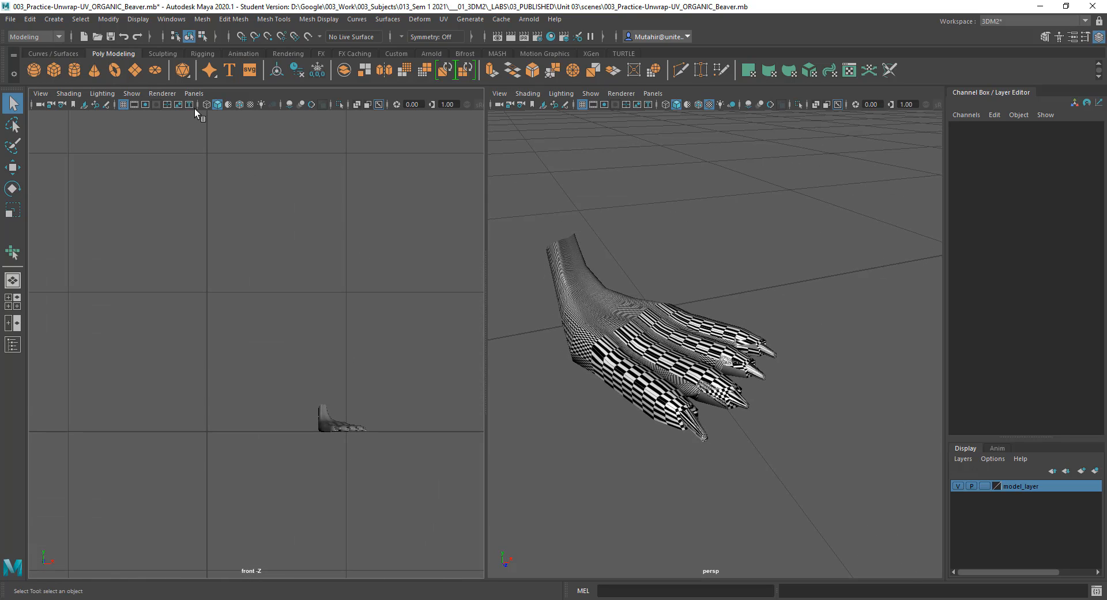
# Set the front-view pane to the persp camera, frame the foot and show it with textured shading.
pyautogui.click(194, 93)
pyautogui.moveTo(231, 105)
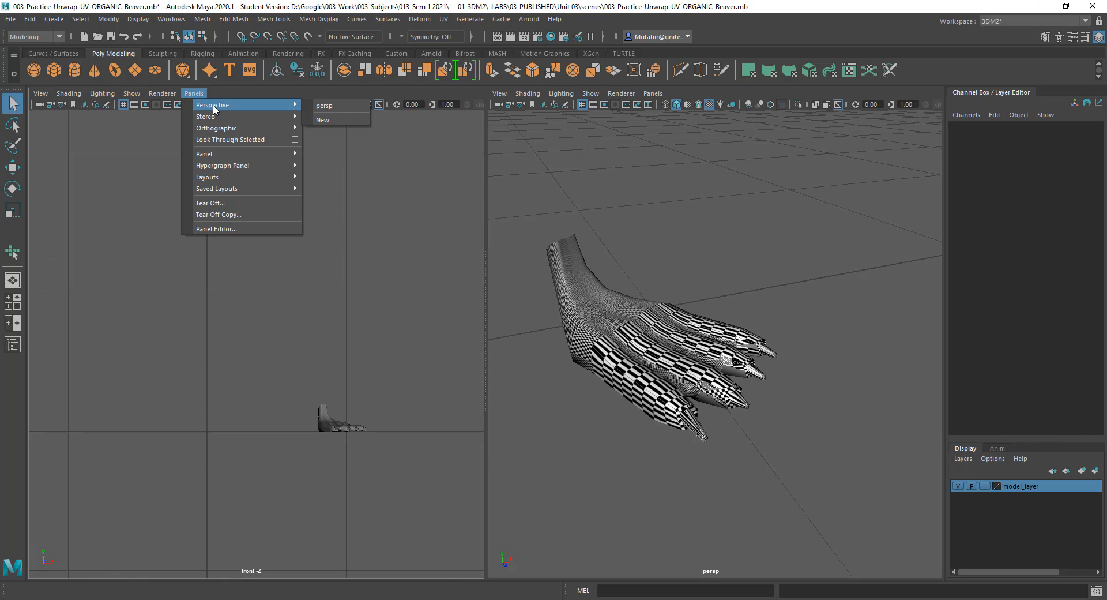
pyautogui.click(348, 106)
pyautogui.keyDown('alt'); pyautogui.moveTo(292, 289); pyautogui.dragTo(316, 264, button='middle'); pyautogui.keyUp('alt')
pyautogui.keyDown('alt'); pyautogui.moveTo(316, 264); pyautogui.dragTo(300, 253); pyautogui.keyUp('alt')
pyautogui.keyDown('alt'); pyautogui.moveTo(300, 212); pyautogui.dragTo(314, 261, button='right'); pyautogui.keyUp('alt')
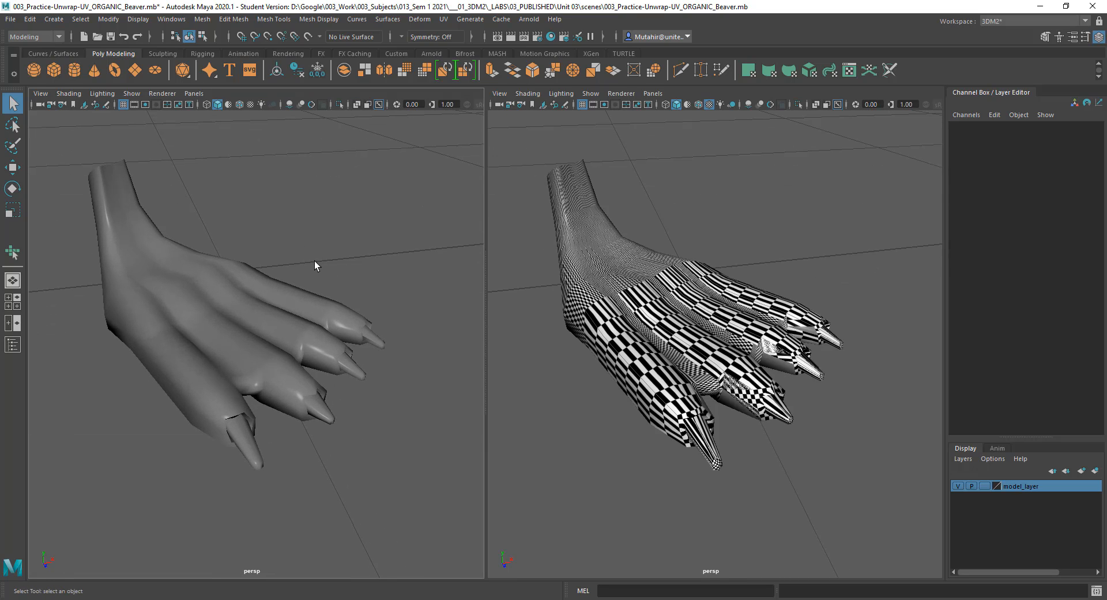
pyautogui.press('6')
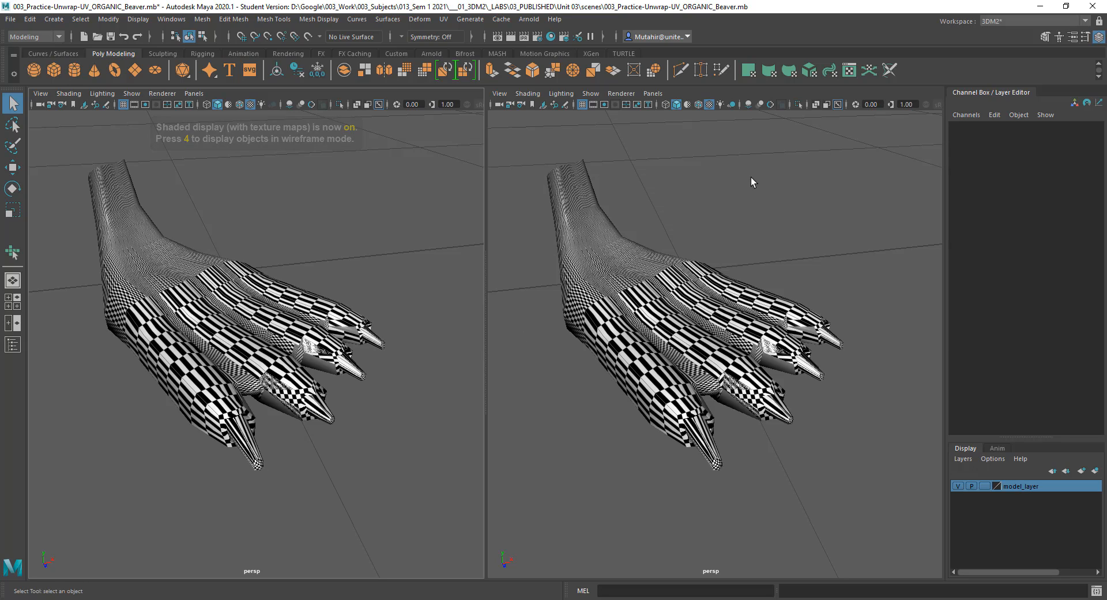
# Replace the second perspective pane with the UV Editor and select the Feet_L1 mesh to display its UVs.
pyautogui.click(653, 93)
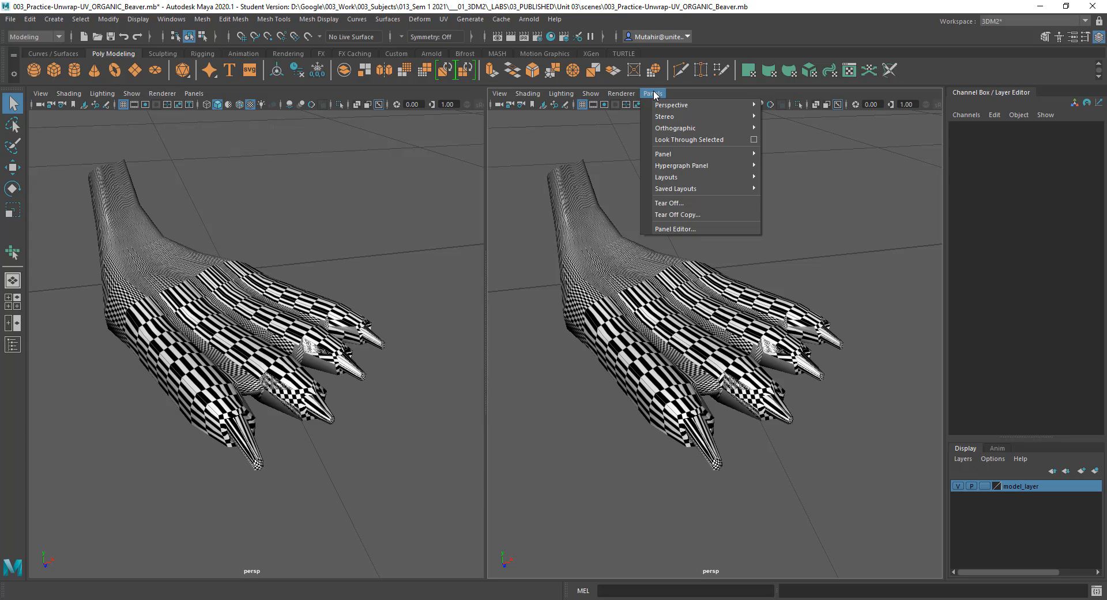
pyautogui.moveTo(693, 153)
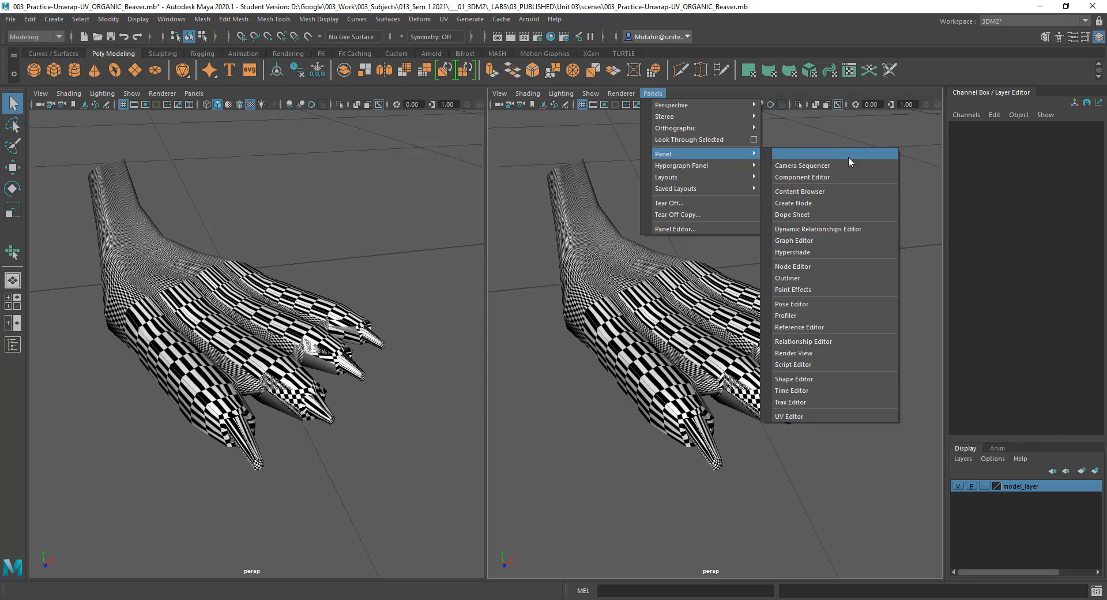
pyautogui.click(821, 416)
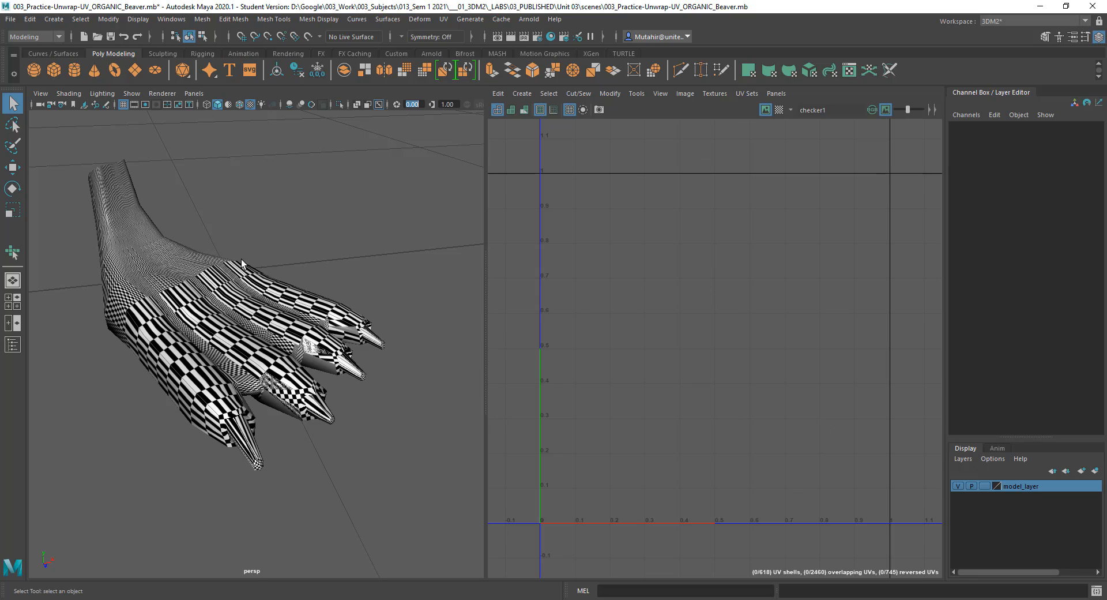
pyautogui.moveTo(220, 250); pyautogui.dragTo(345, 427)
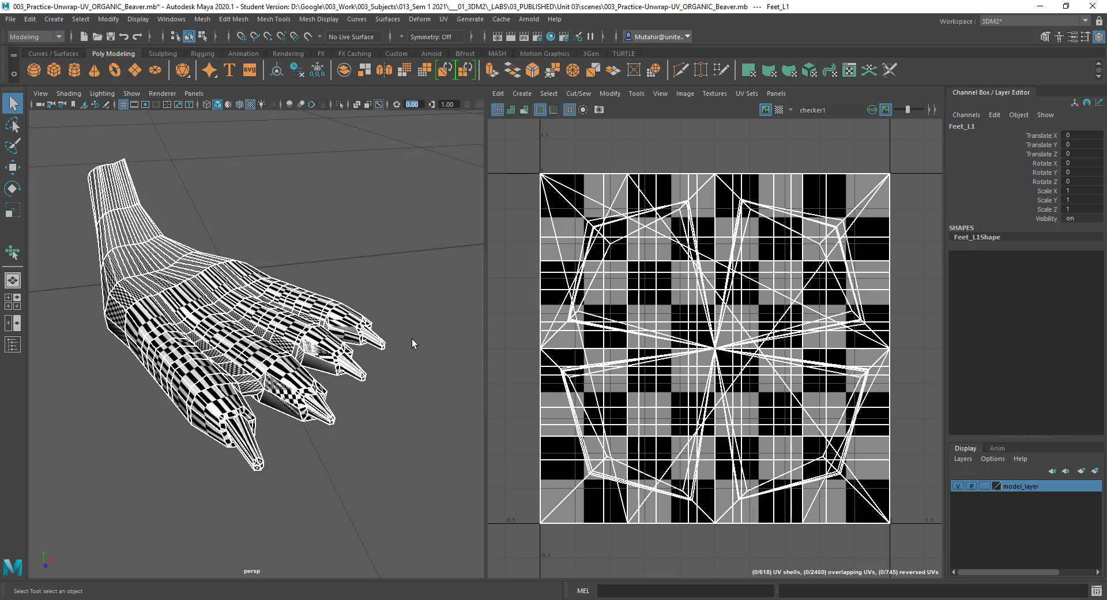
pyautogui.keyDown('alt'); pyautogui.moveTo(718, 263); pyautogui.dragTo(712, 247, button='middle'); pyautogui.keyUp('alt')
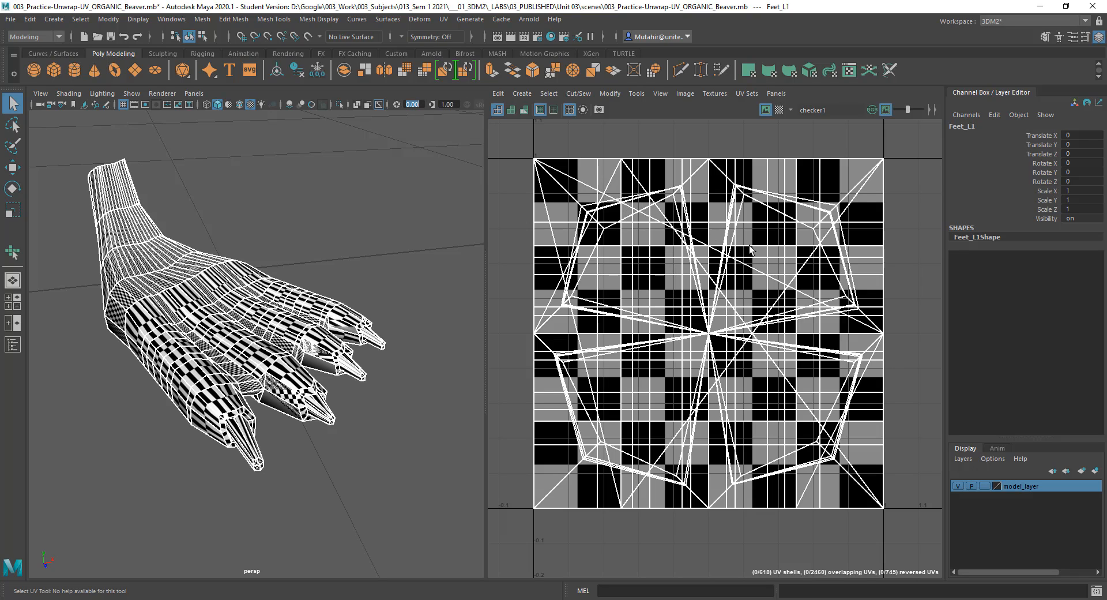
# Examine the checker pattern on the toes from several angles beside the foot's overlapping UV layout.
pyautogui.rightClick(708, 188)
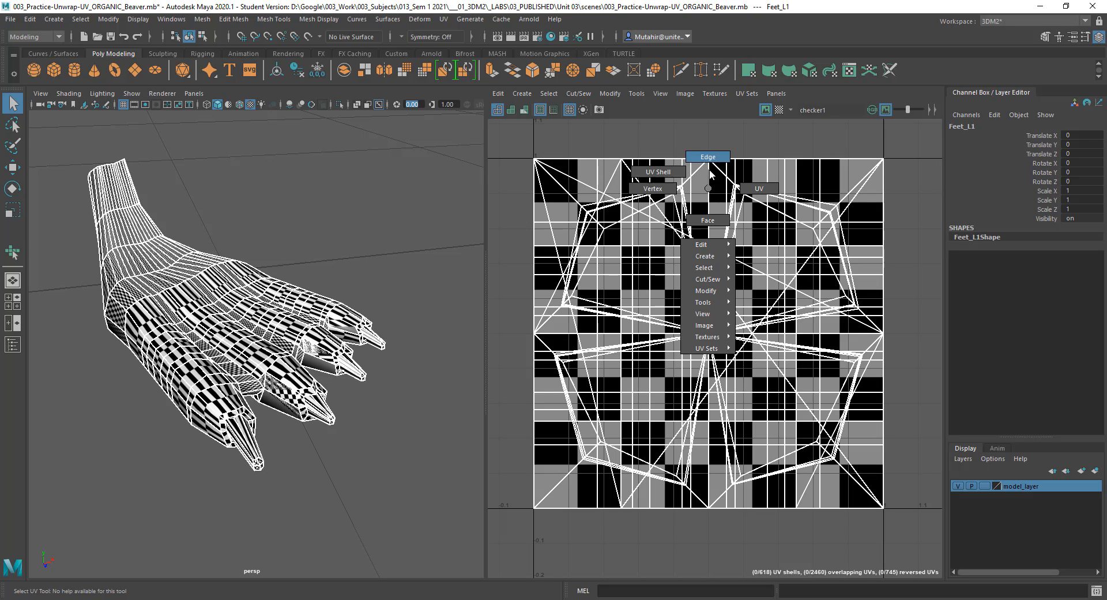
pyautogui.moveTo(710, 169); pyautogui.dragTo(709, 188, button='right')
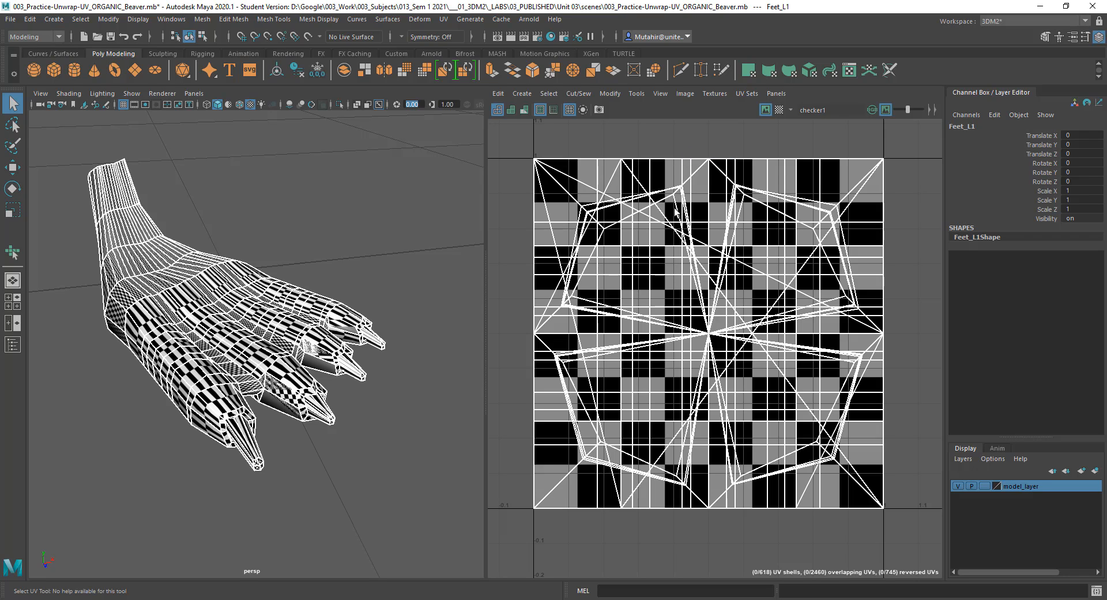
pyautogui.keyDown('alt'); pyautogui.moveTo(252, 319); pyautogui.dragTo(236, 363); pyautogui.keyUp('alt')
pyautogui.keyDown('alt'); pyautogui.moveTo(267, 191); pyautogui.dragTo(271, 221, button='right'); pyautogui.keyUp('alt')
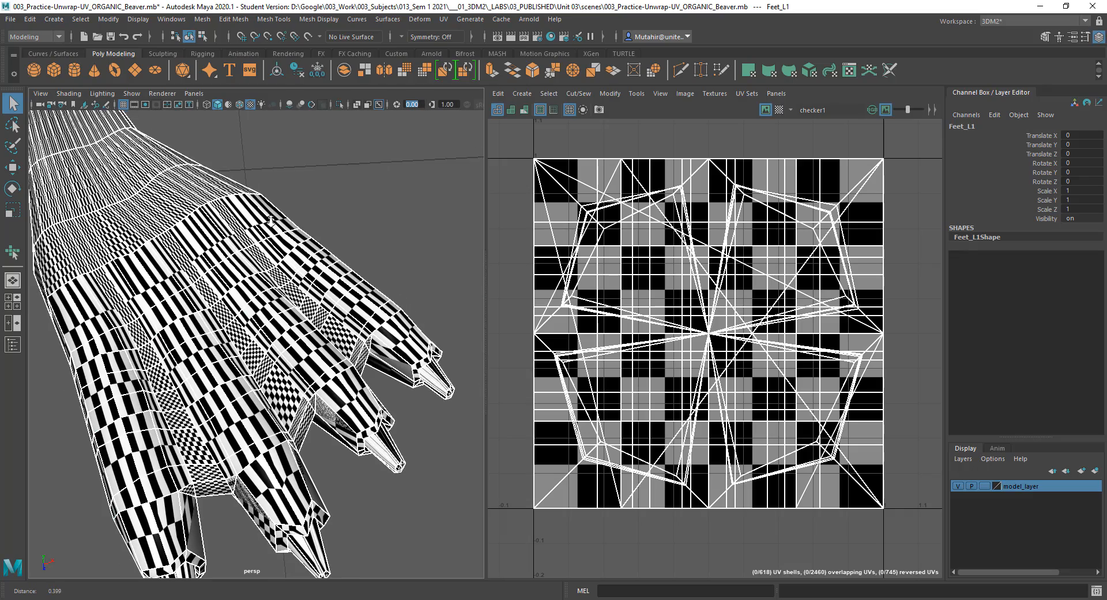
pyautogui.keyDown('alt'); pyautogui.moveTo(263, 293); pyautogui.dragTo(276, 269, button='middle'); pyautogui.keyUp('alt')
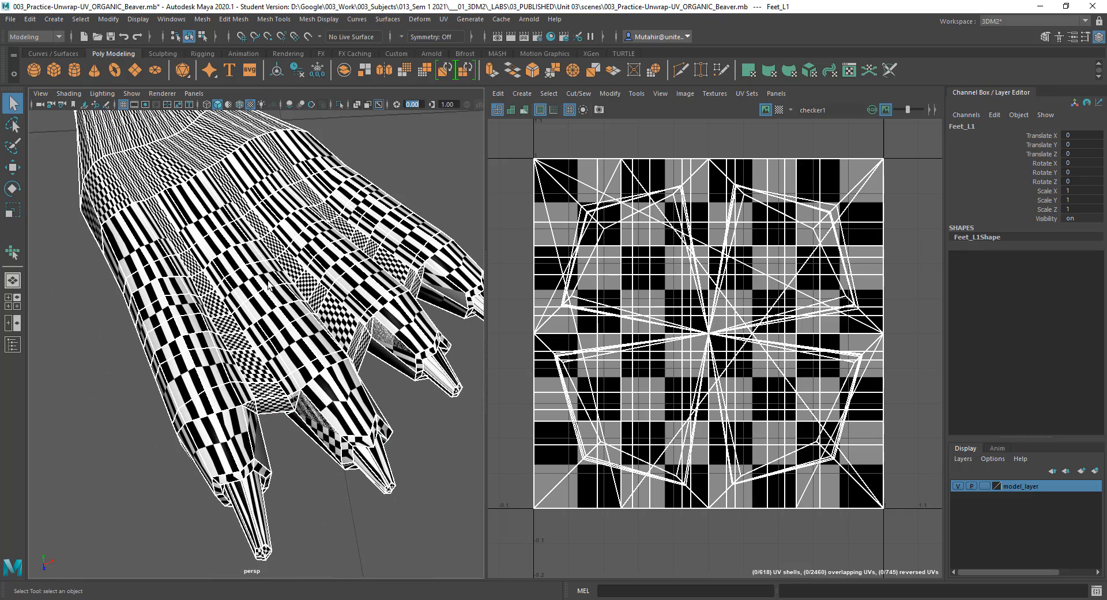
pyautogui.keyDown('alt'); pyautogui.moveTo(269, 284); pyautogui.dragTo(288, 324); pyautogui.keyUp('alt')
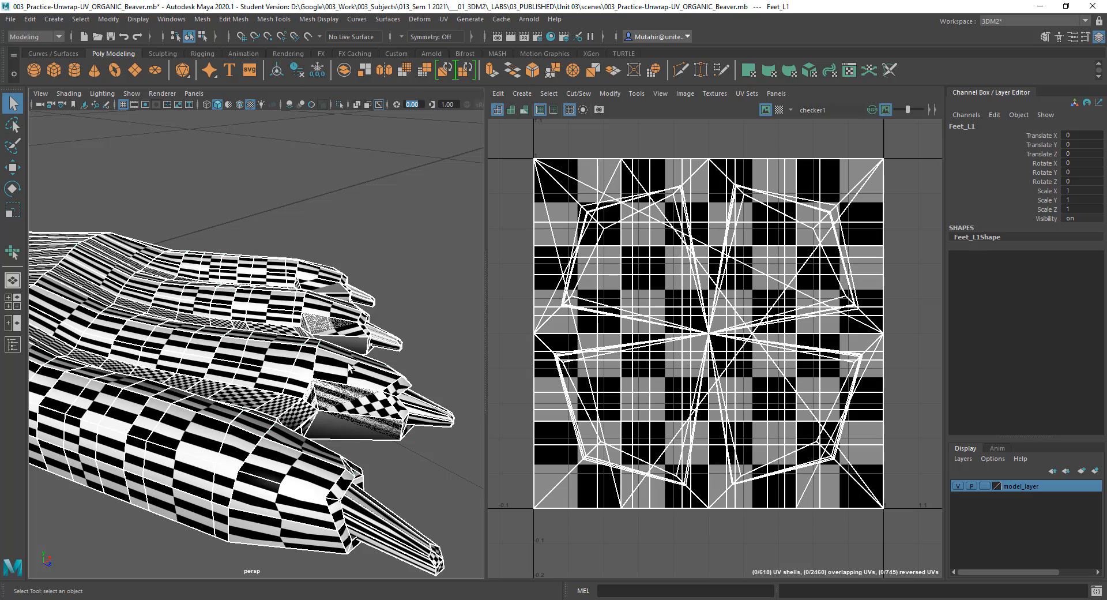
pyautogui.keyDown('alt'); pyautogui.moveTo(330, 360); pyautogui.dragTo(322, 342, button='middle'); pyautogui.keyUp('alt')
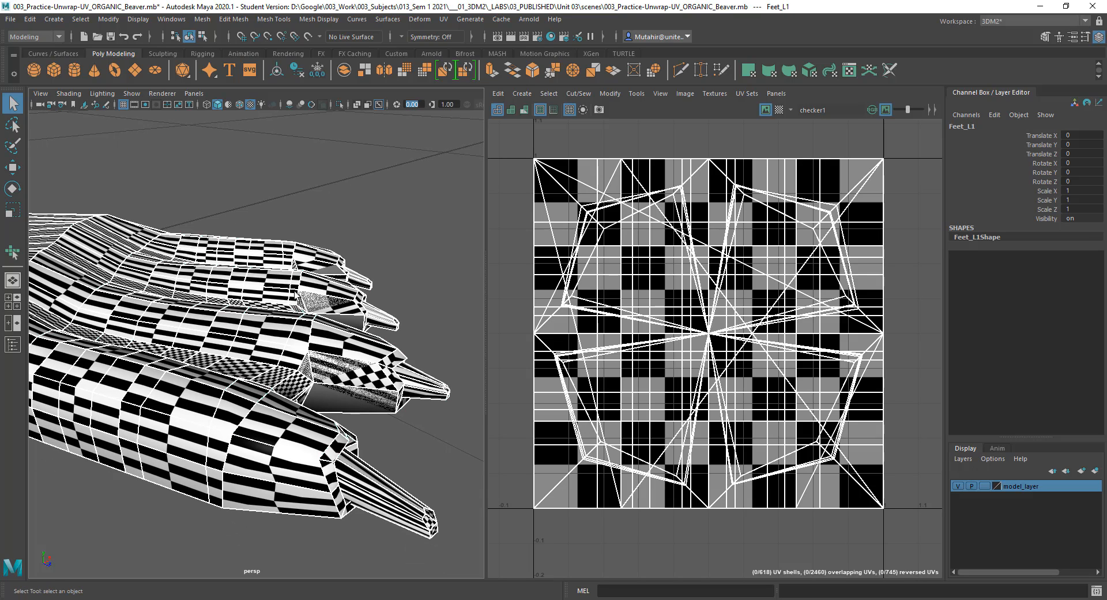
# Select one face near the tip of a middle toe and move its UVs below the 0–1 UV square.
pyautogui.moveTo(294, 293); pyautogui.dragTo(344, 315, button='right')
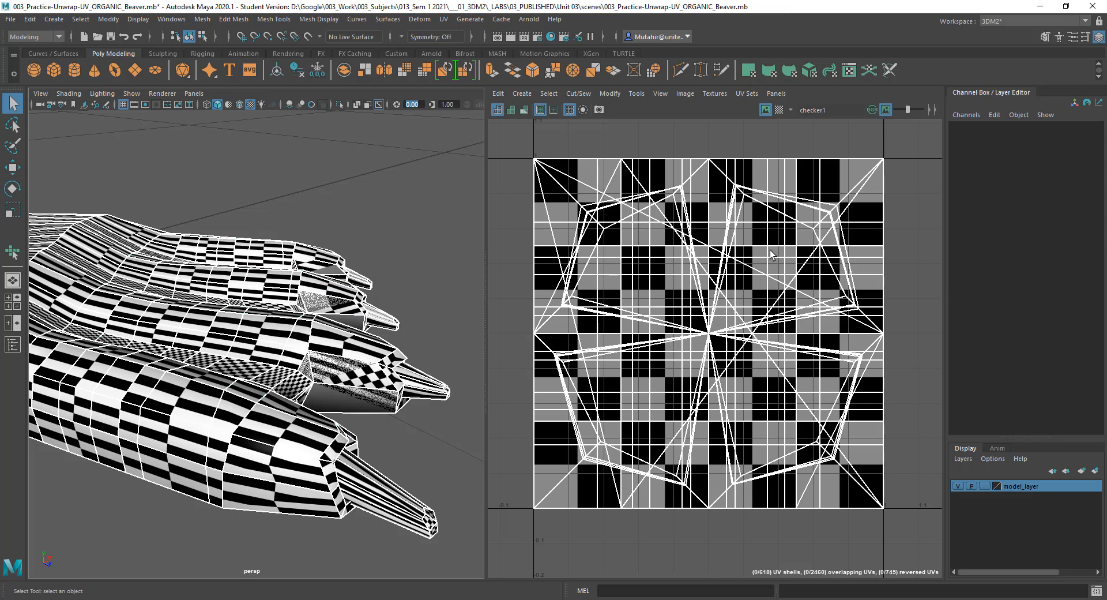
pyautogui.rightClick(710, 241)
pyautogui.click(679, 234)
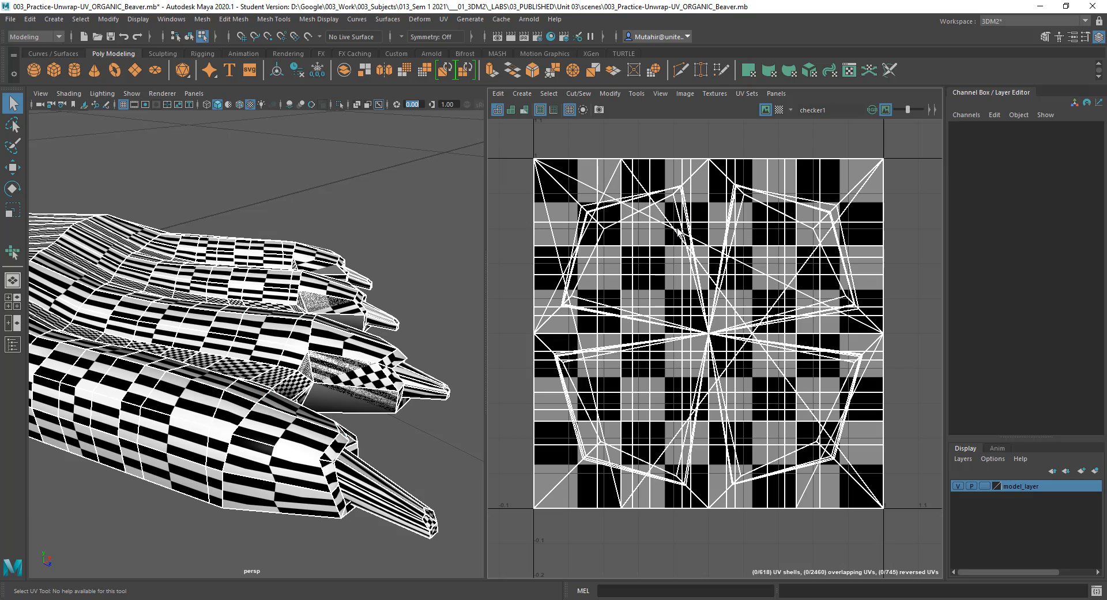
pyautogui.click(345, 345)
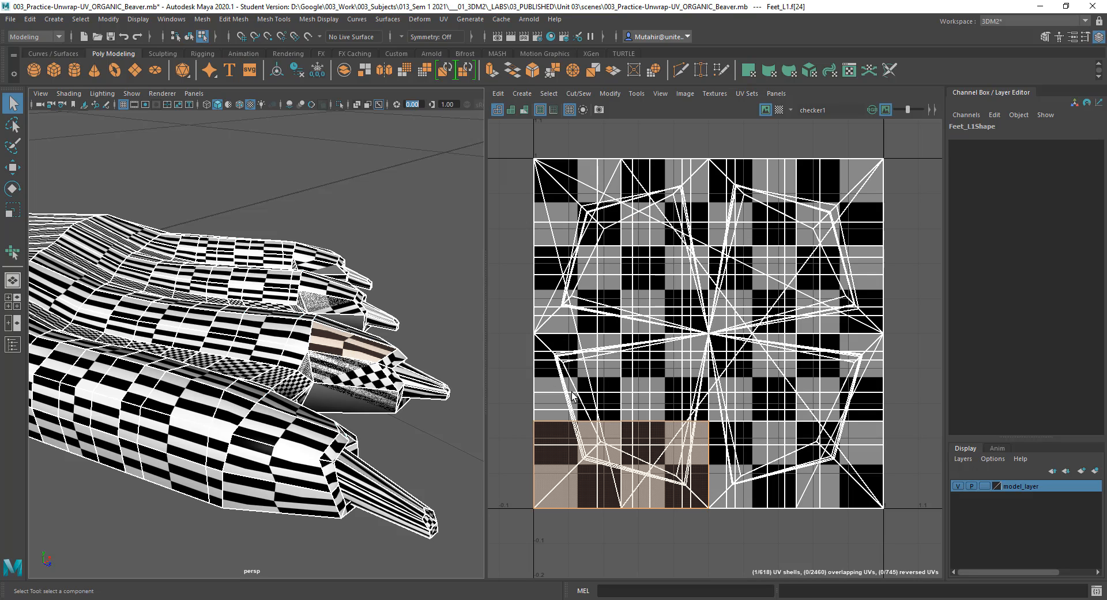
pyautogui.scroll(-1, 591, 475)
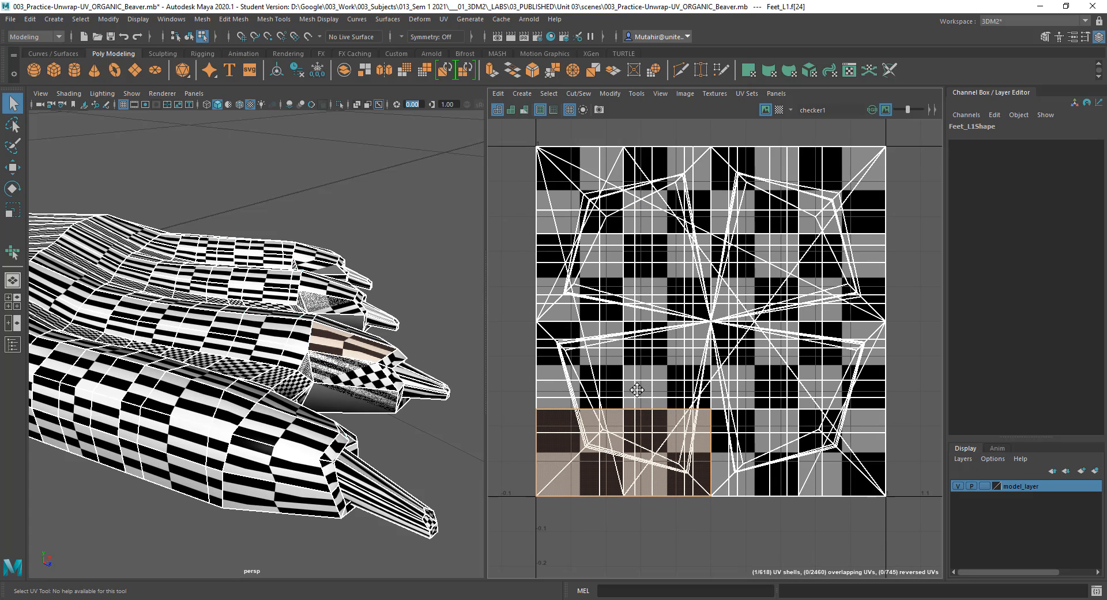
pyautogui.keyDown('alt'); pyautogui.moveTo(591, 476); pyautogui.dragTo(635, 397, button='middle'); pyautogui.keyUp('alt')
pyautogui.press('w')
pyautogui.moveTo(633, 390); pyautogui.dragTo(600, 500)
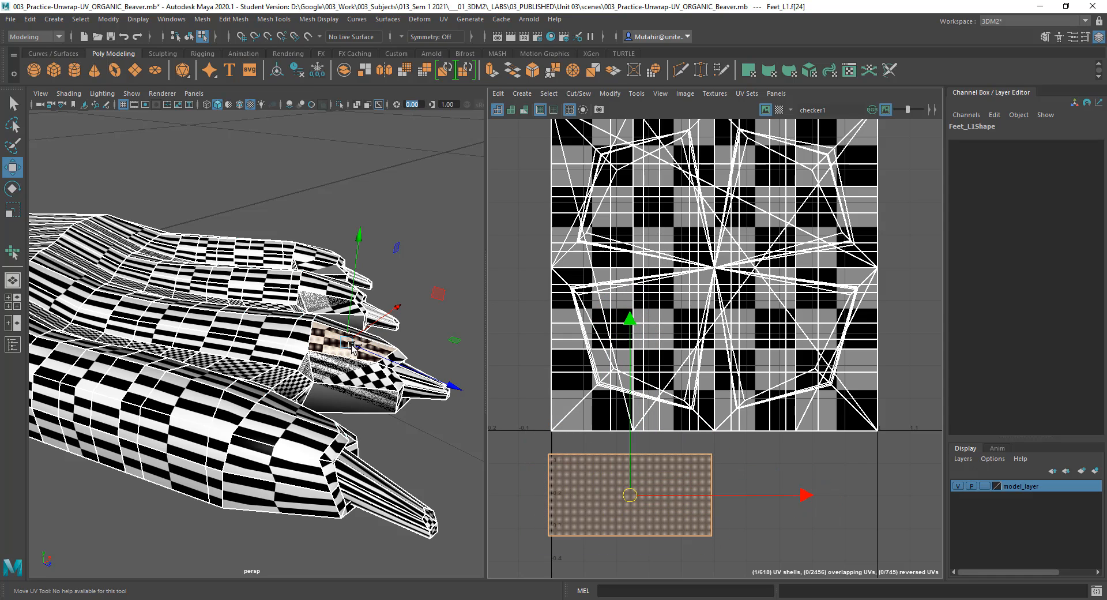
# Try moving the toe face upward in 3D, undo that, and nudge its separated UV shell slightly sideways.
pyautogui.moveTo(355, 349); pyautogui.dragTo(355, 324)
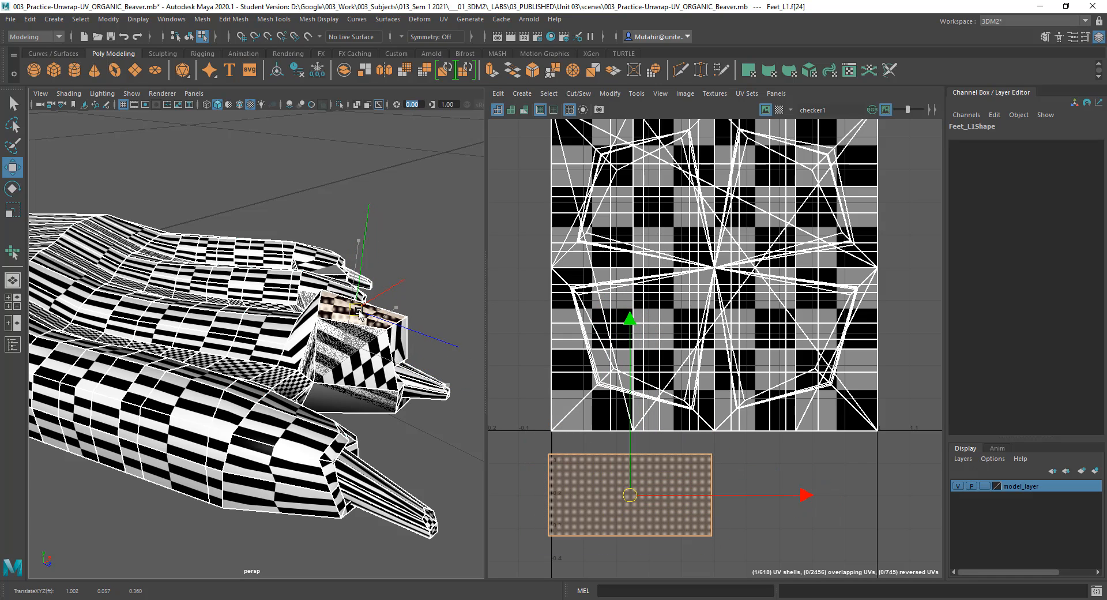
pyautogui.hotkey('ctrl', 'z')
pyautogui.keyDown('alt'); pyautogui.moveTo(427, 379); pyautogui.dragTo(370, 346); pyautogui.keyUp('alt')
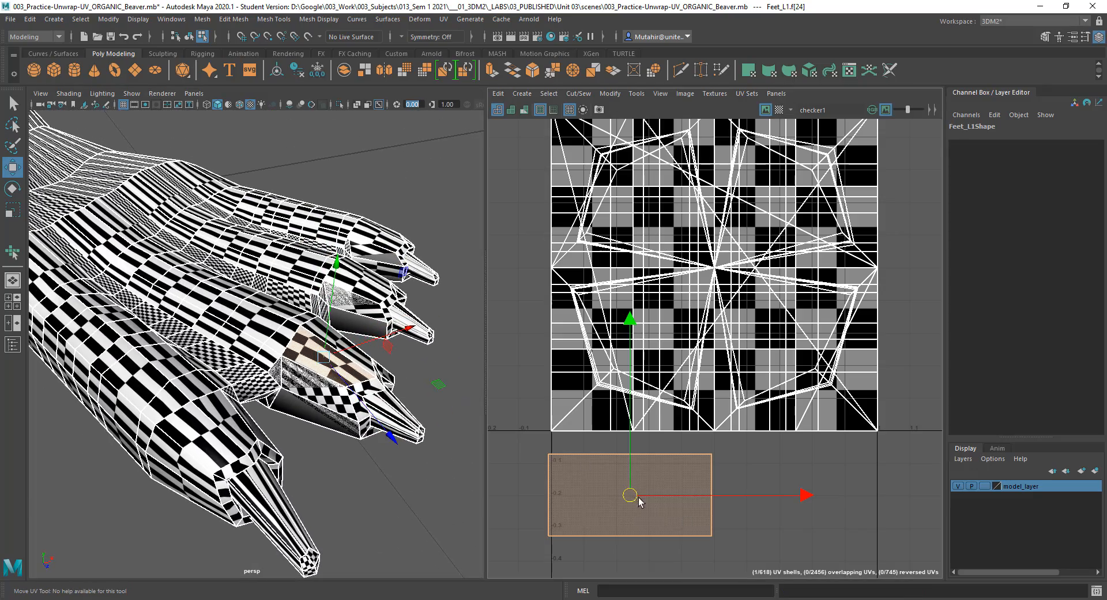
pyautogui.moveTo(641, 505)
pyautogui.mouseDown()
pyautogui.moveTo(663, 504)
pyautogui.moveTo(641, 502)
pyautogui.mouseUp()
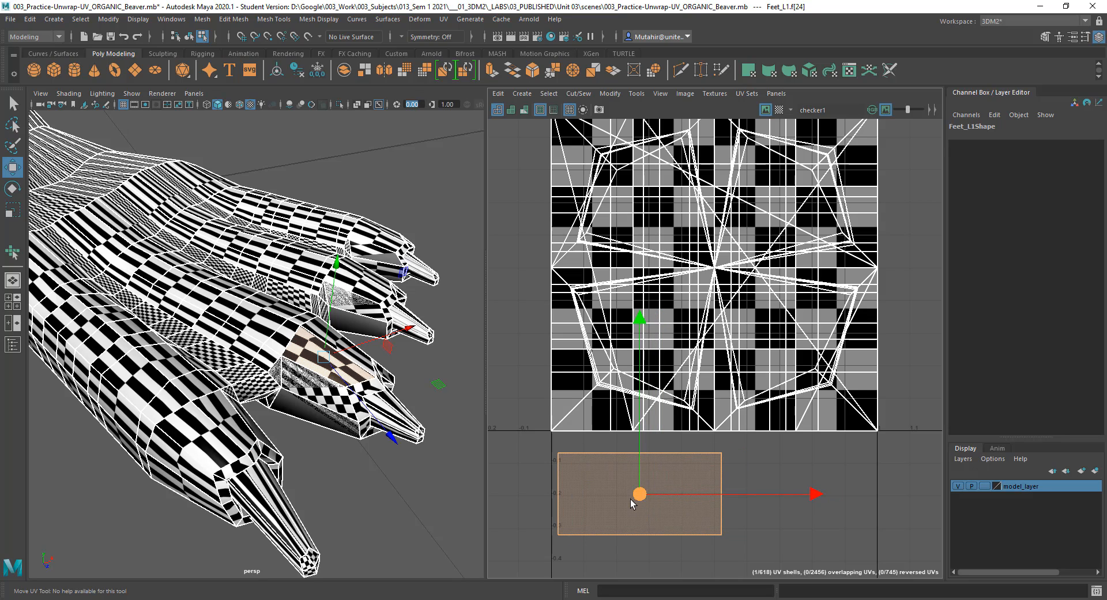
pyautogui.click(750, 472)
# Select the separated UV rectangle's four border edges, compare them with the matching toe face, and clear the selection.
pyautogui.moveTo(655, 456); pyautogui.dragTo(665, 479, button='right')
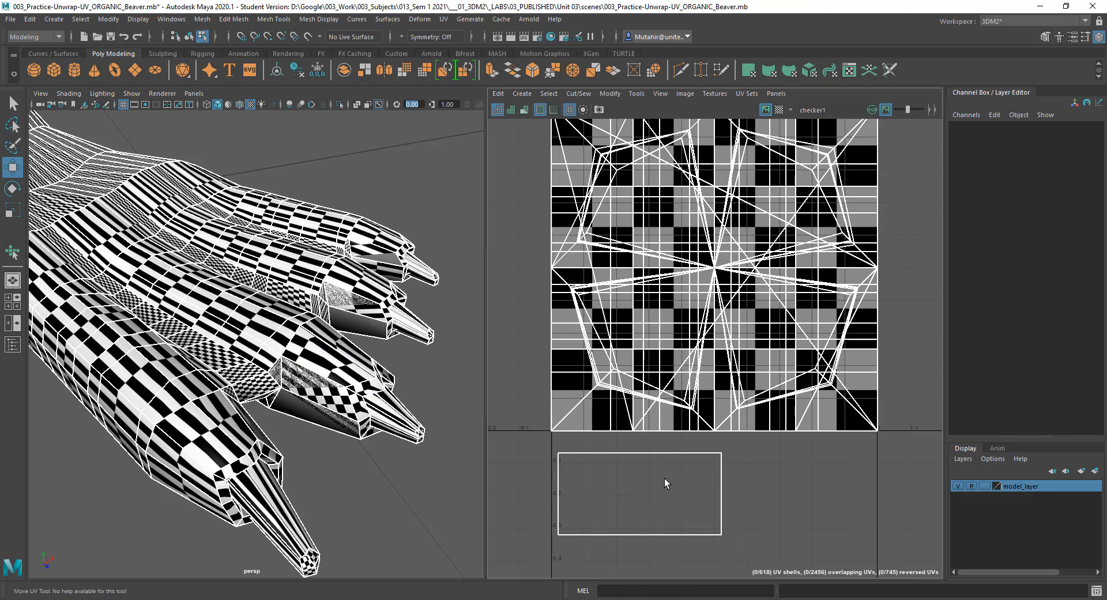
pyautogui.click(642, 454)
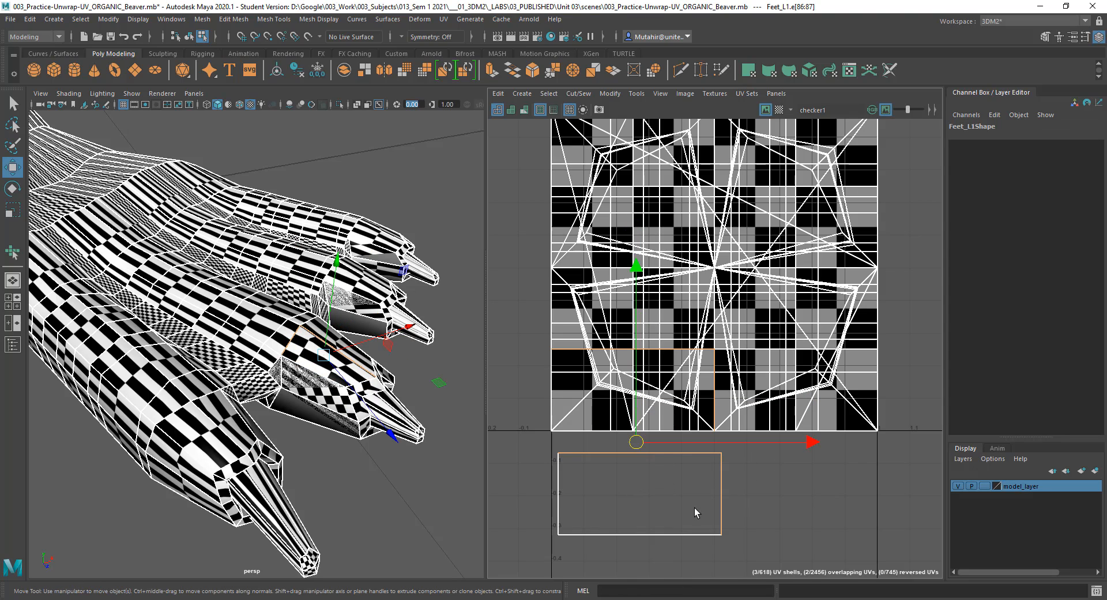
pyautogui.keyDown('shift'); pyautogui.moveTo(559, 503); pyautogui.dragTo(628, 566); pyautogui.keyUp('shift')
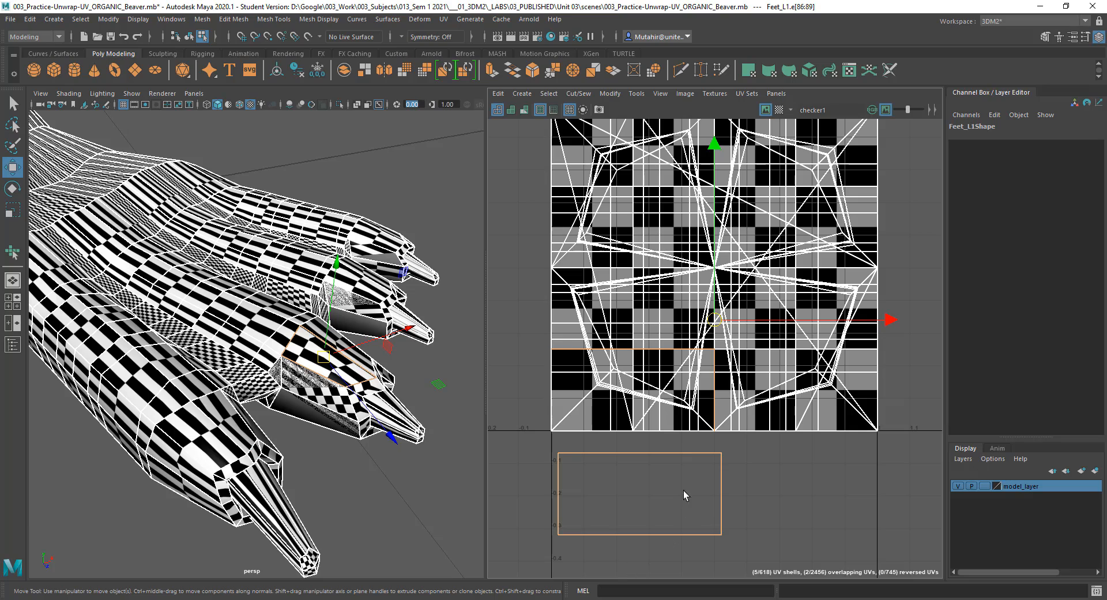
pyautogui.scroll(6, 400, 296)
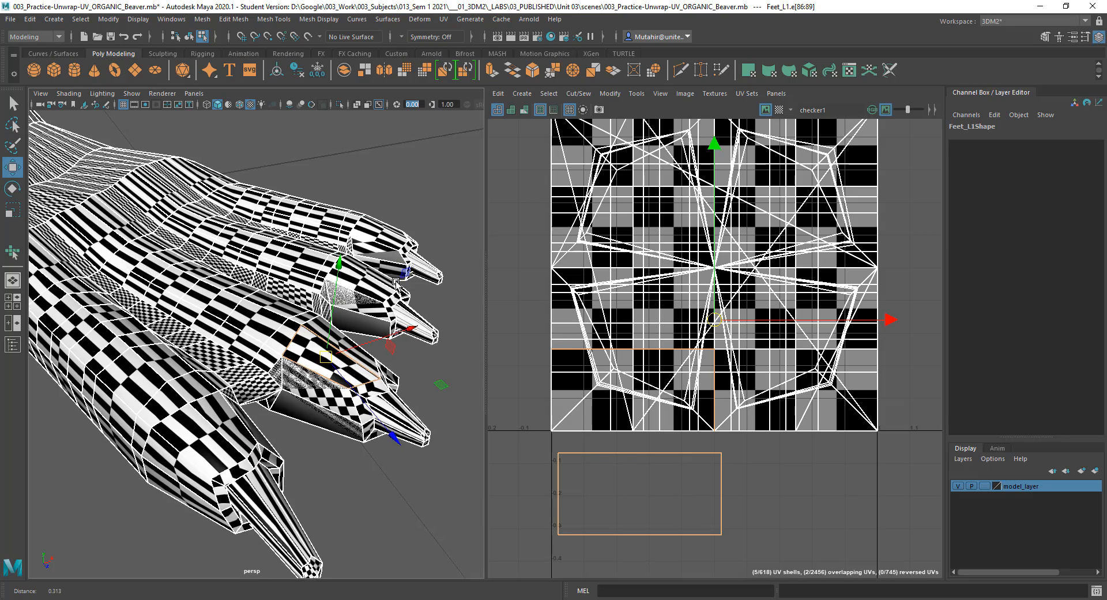
pyautogui.scroll(-1, 400, 297)
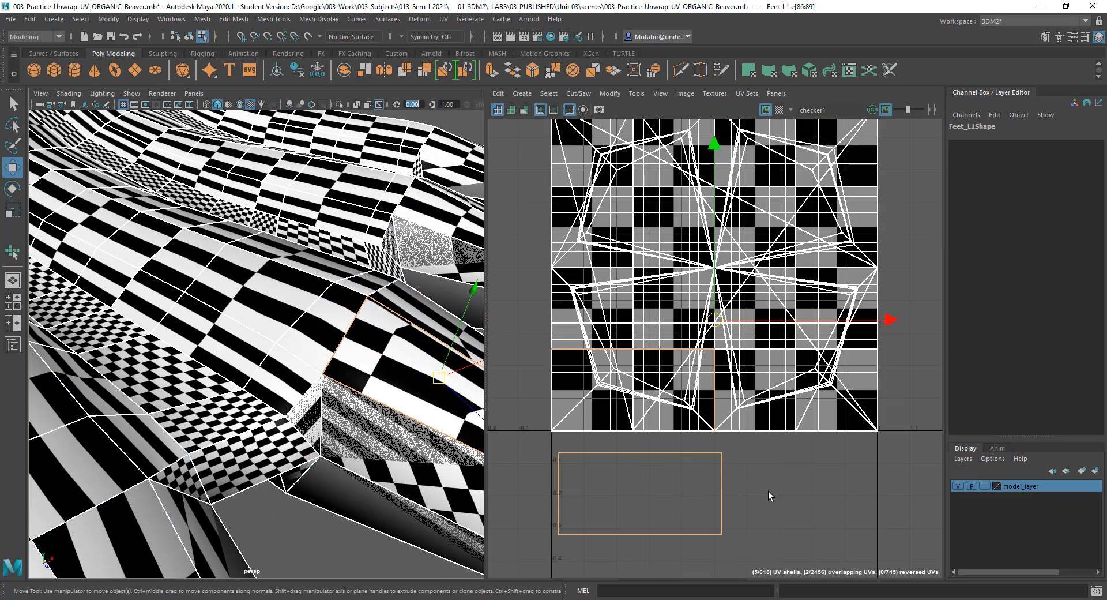
pyautogui.click(691, 459)
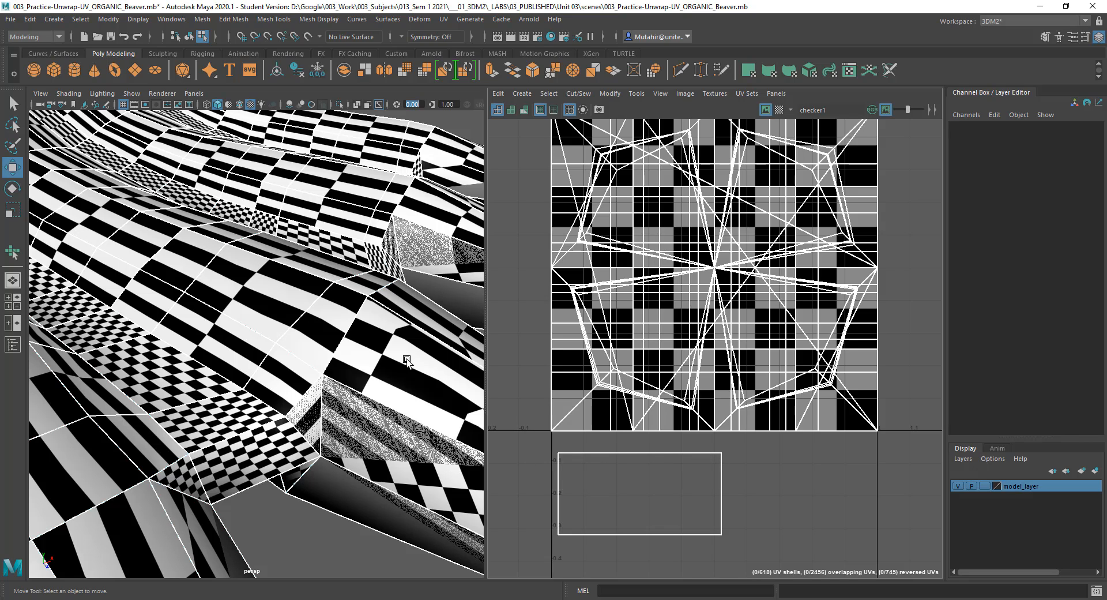
# Switch to face selection and move two stacked UV faces out of the 0–1 square, one to each side.
pyautogui.scroll(-4, 692, 491)
pyautogui.moveTo(659, 315); pyautogui.dragTo(630, 315, button='right')
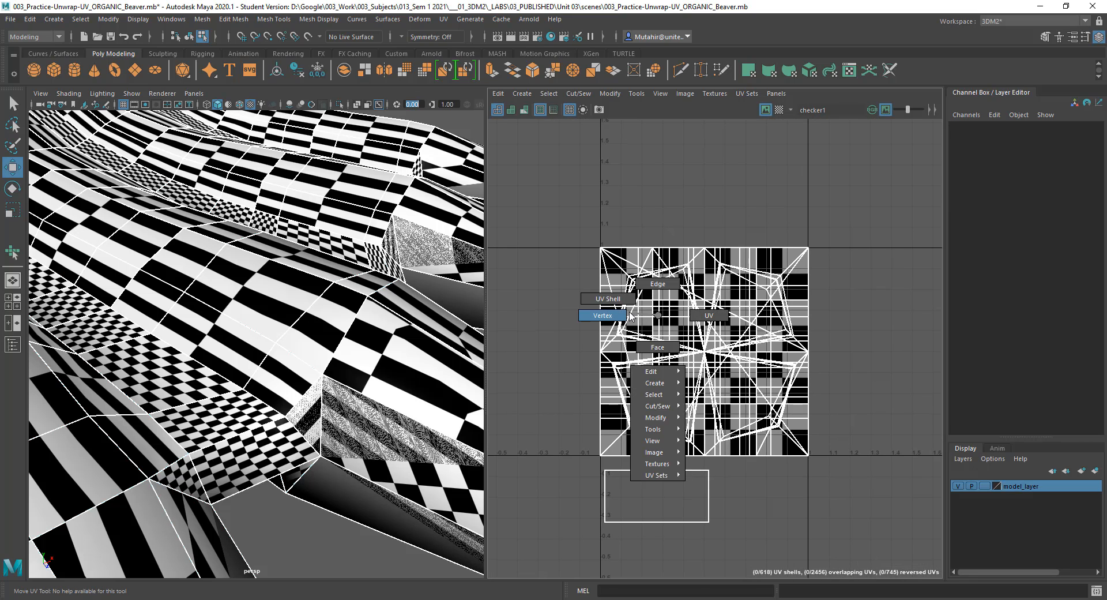
pyautogui.click(615, 311)
pyautogui.moveTo(593, 319); pyautogui.dragTo(510, 319)
pyautogui.click(755, 378)
pyautogui.moveTo(757, 380); pyautogui.dragTo(871, 289)
# Clear the accidental multi-face selection and move a single UV face below the 0–1 square's lower-right corner.
pyautogui.click(676, 333)
pyautogui.moveTo(681, 336); pyautogui.dragTo(674, 264)
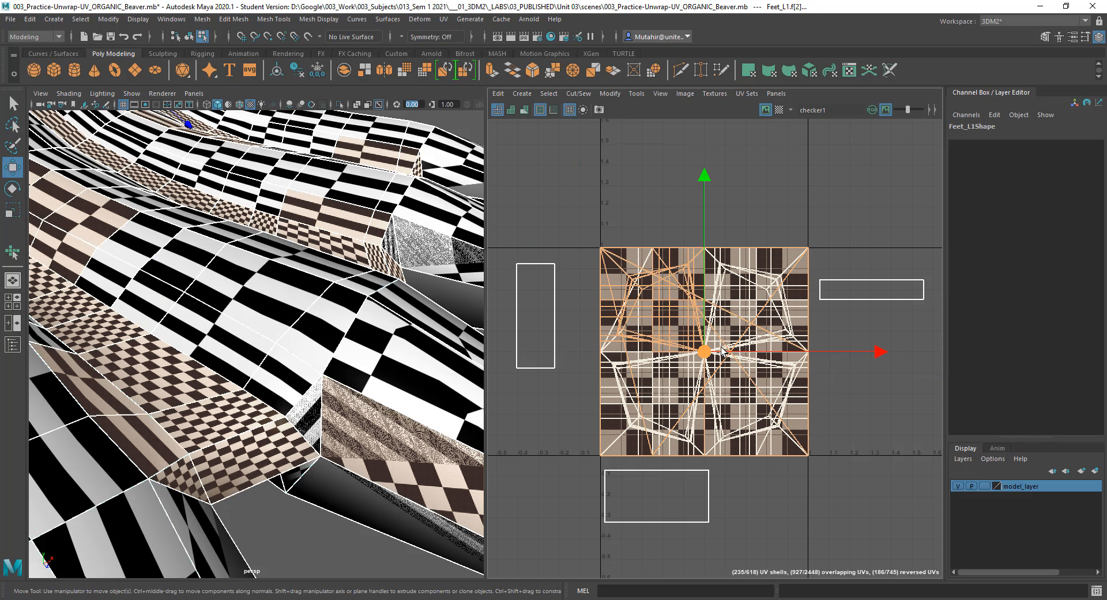
pyautogui.click(786, 470)
pyautogui.click(787, 453)
pyautogui.moveTo(772, 444); pyautogui.dragTo(815, 522)
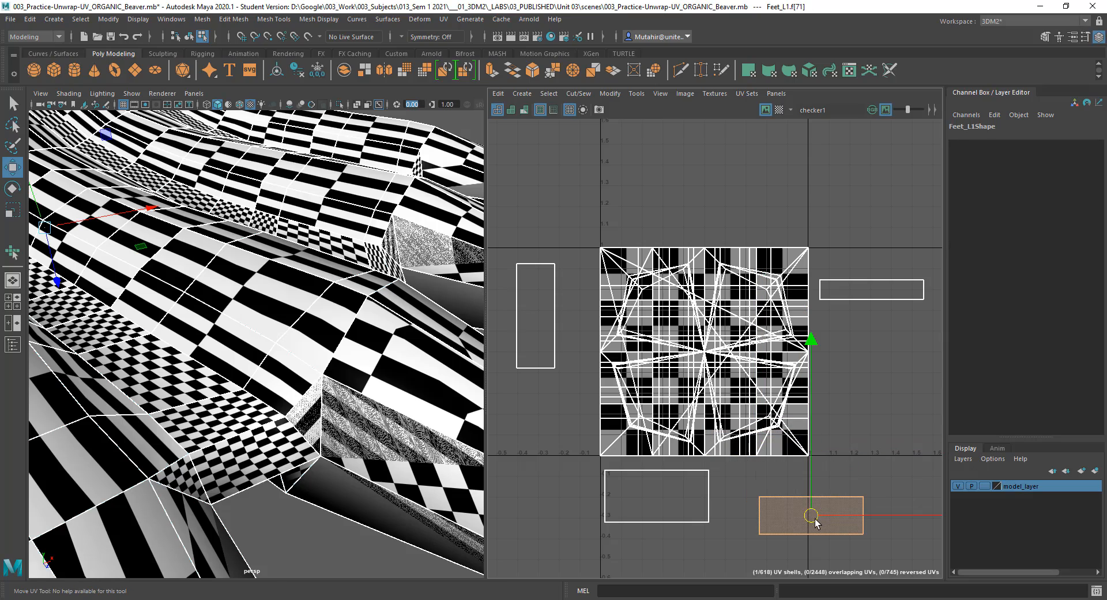
# Pick two faces on top of the foot in 3D and move their UV squares toward the 0–1 square's upper-right and upper-left corners.
pyautogui.click(755, 396)
pyautogui.press('f')
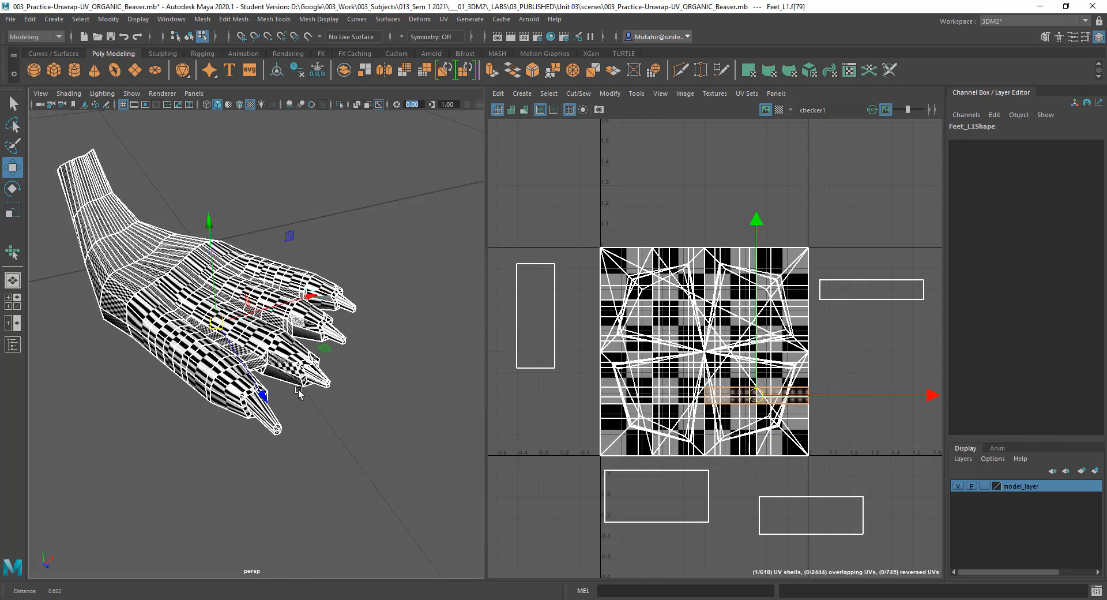
pyautogui.scroll(3, 215, 396)
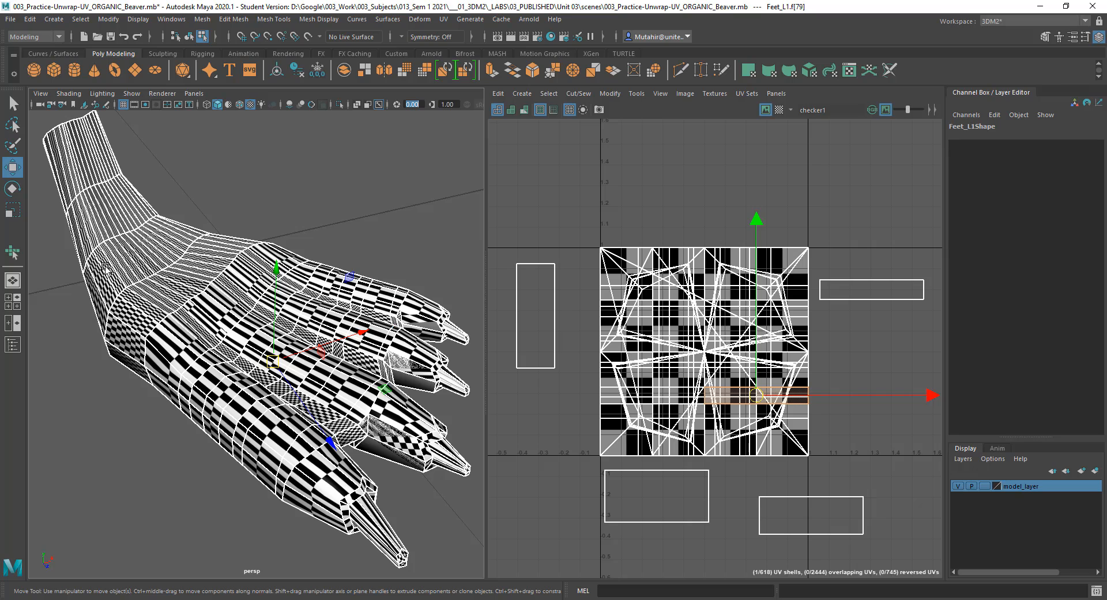
pyautogui.click(157, 286)
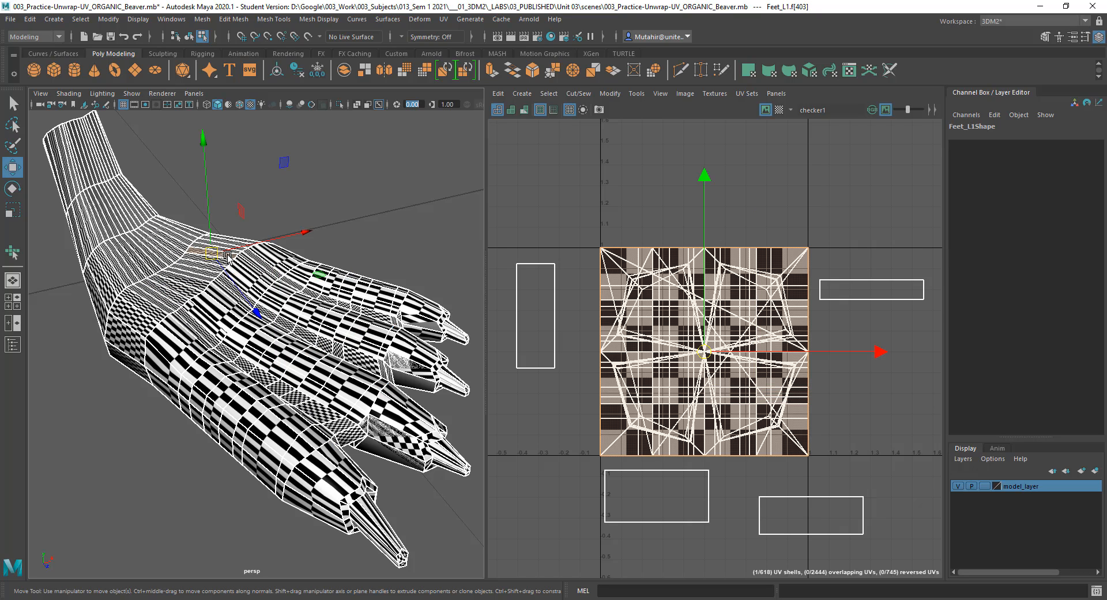
pyautogui.moveTo(705, 353); pyautogui.dragTo(839, 252)
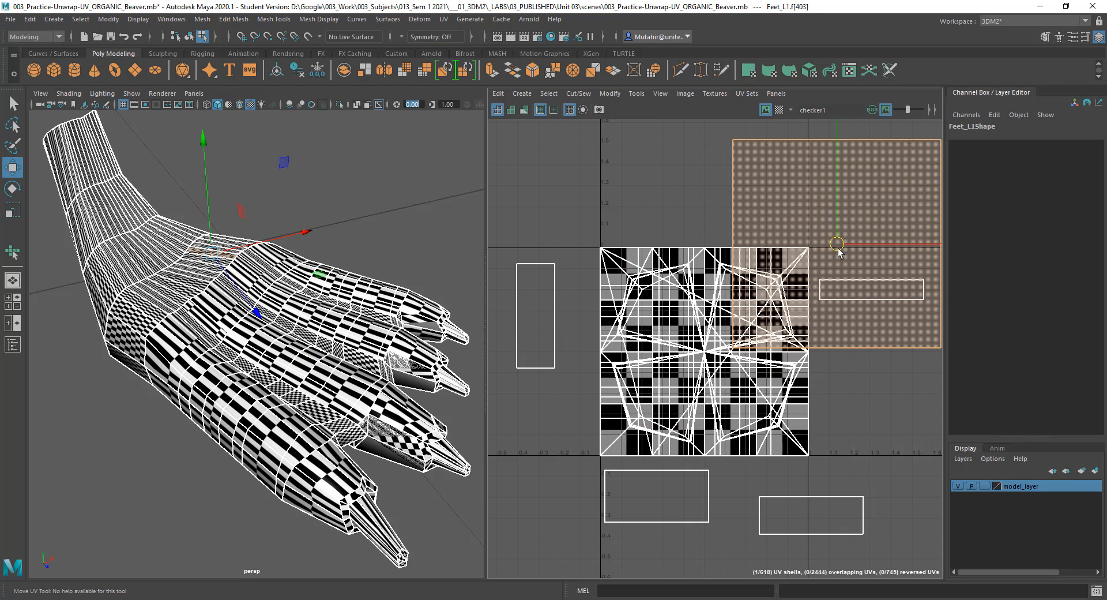
pyautogui.click(128, 261)
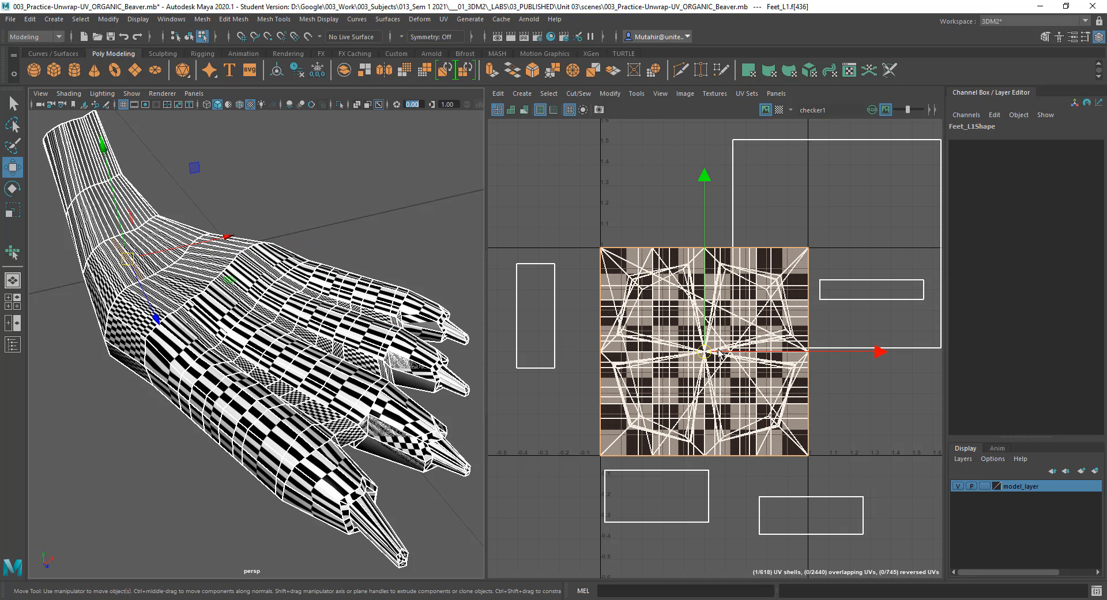
pyautogui.moveTo(704, 353); pyautogui.dragTo(586, 246)
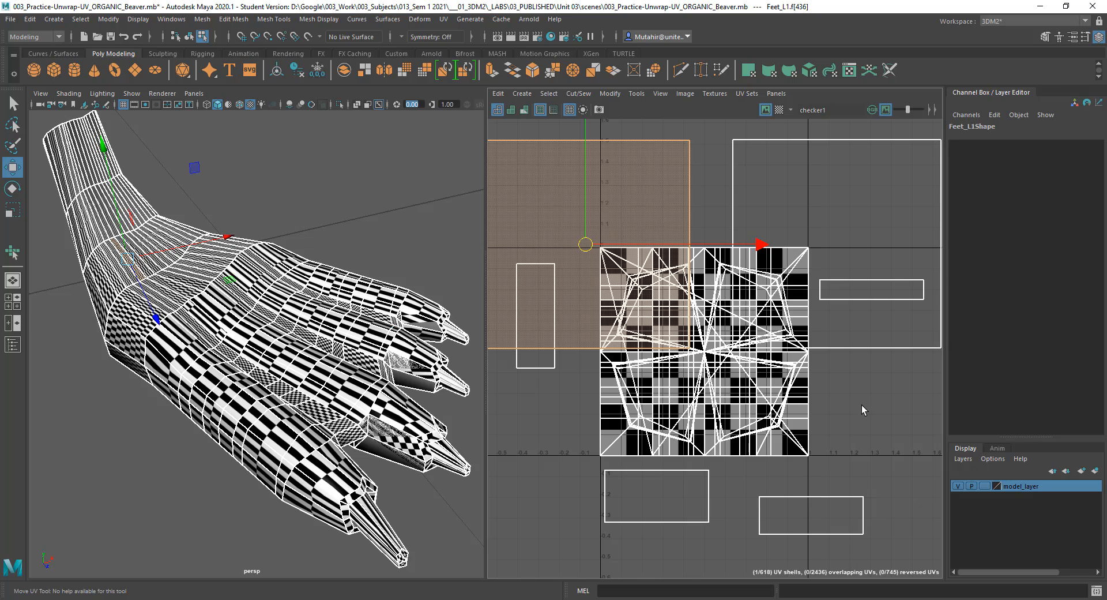
# Select a single toe face on the mesh and move its thin UV rectangle out of the 0–1 square, beside its lower-left edge.
pyautogui.scroll(-3, 818, 467)
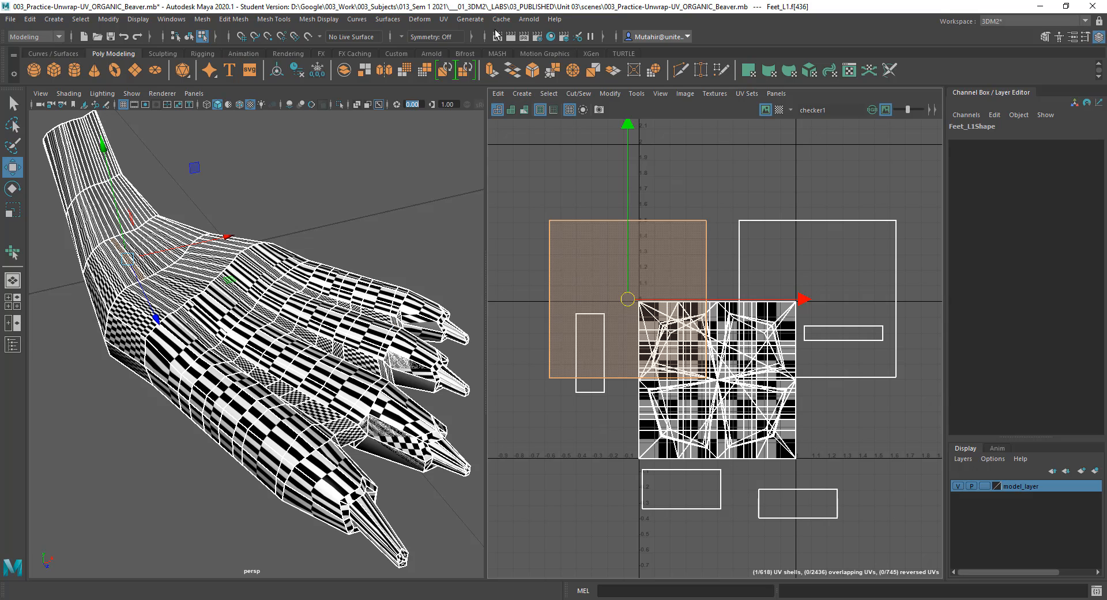
pyautogui.click(310, 364)
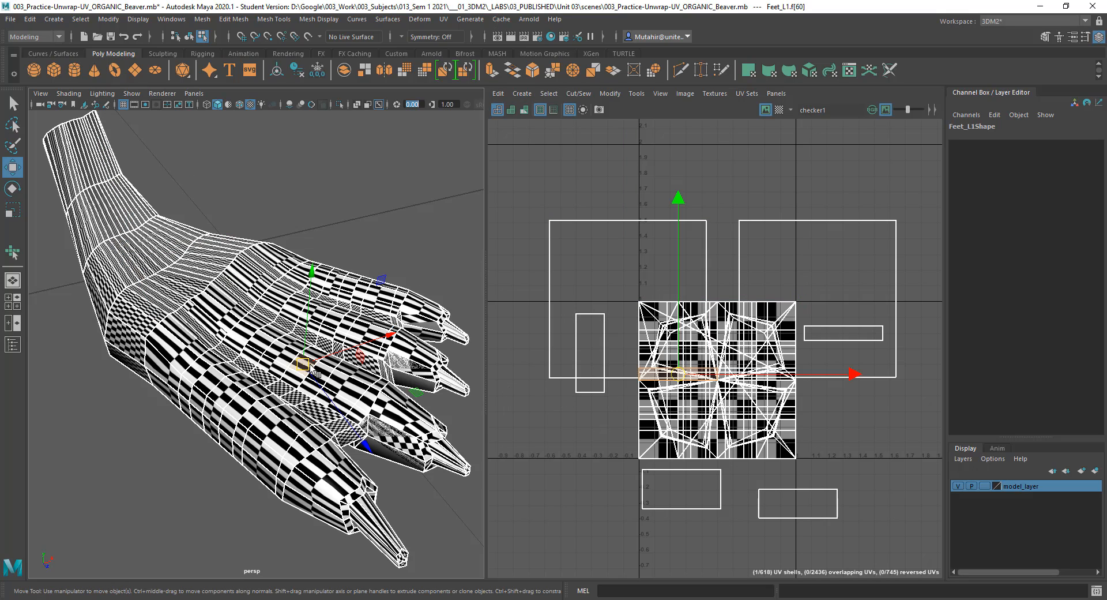
pyautogui.keyDown('alt'); pyautogui.moveTo(702, 375); pyautogui.dragTo(700, 312, button='middle'); pyautogui.keyUp('alt')
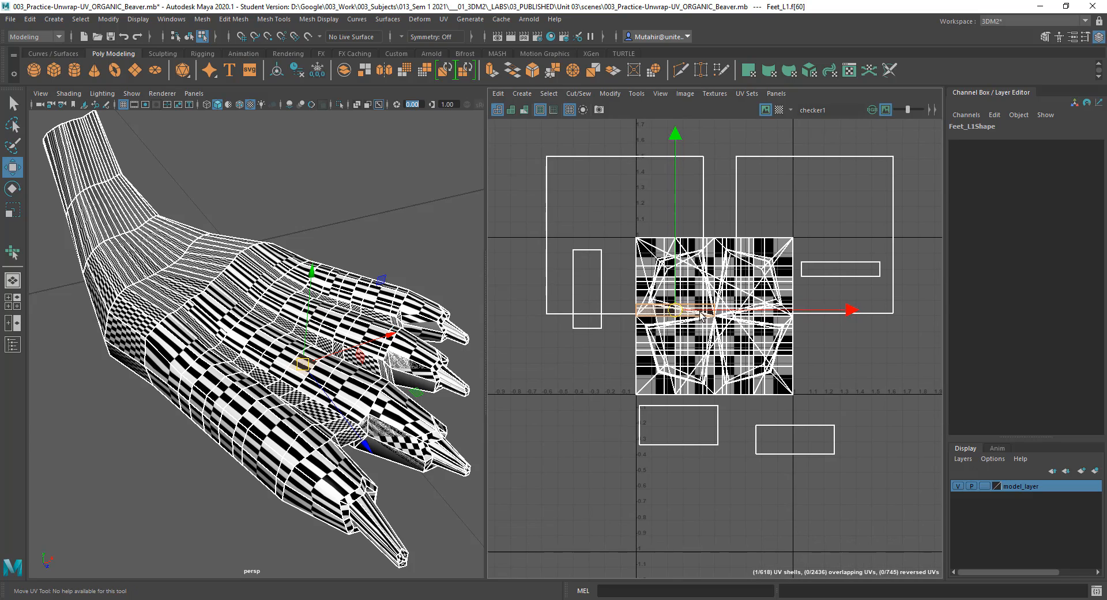
pyautogui.keyDown('ctrl'); pyautogui.keyDown('alt'); pyautogui.moveTo(612, 266); pyautogui.dragTo(775, 358); pyautogui.keyUp('alt'); pyautogui.keyUp('ctrl')
pyautogui.keyDown('alt'); pyautogui.moveTo(712, 424); pyautogui.dragTo(681, 390, button='right'); pyautogui.keyUp('alt')
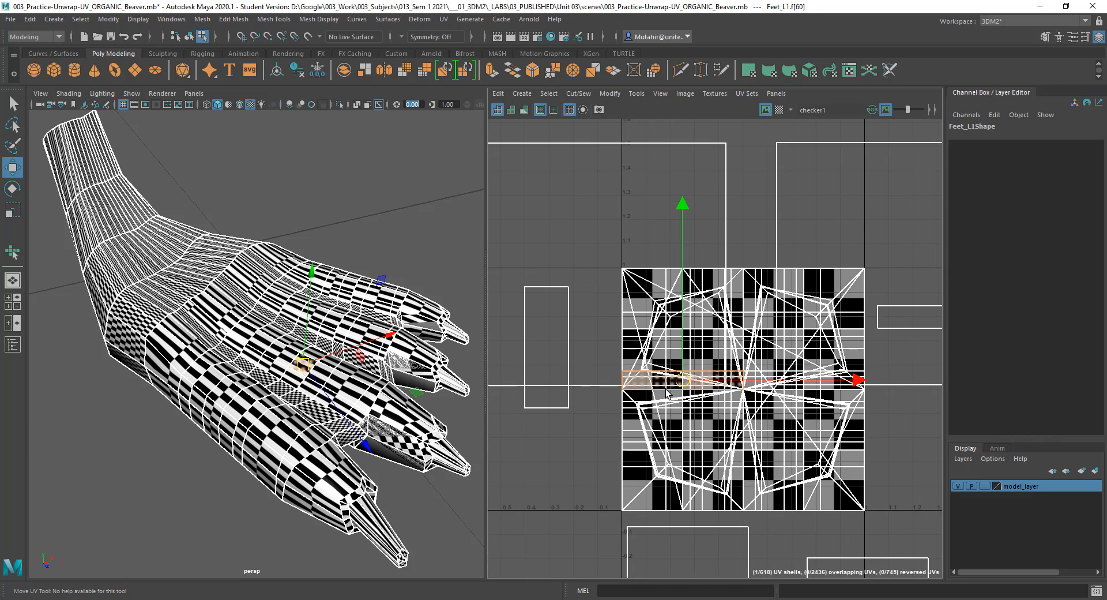
pyautogui.moveTo(682, 389); pyautogui.dragTo(554, 458)
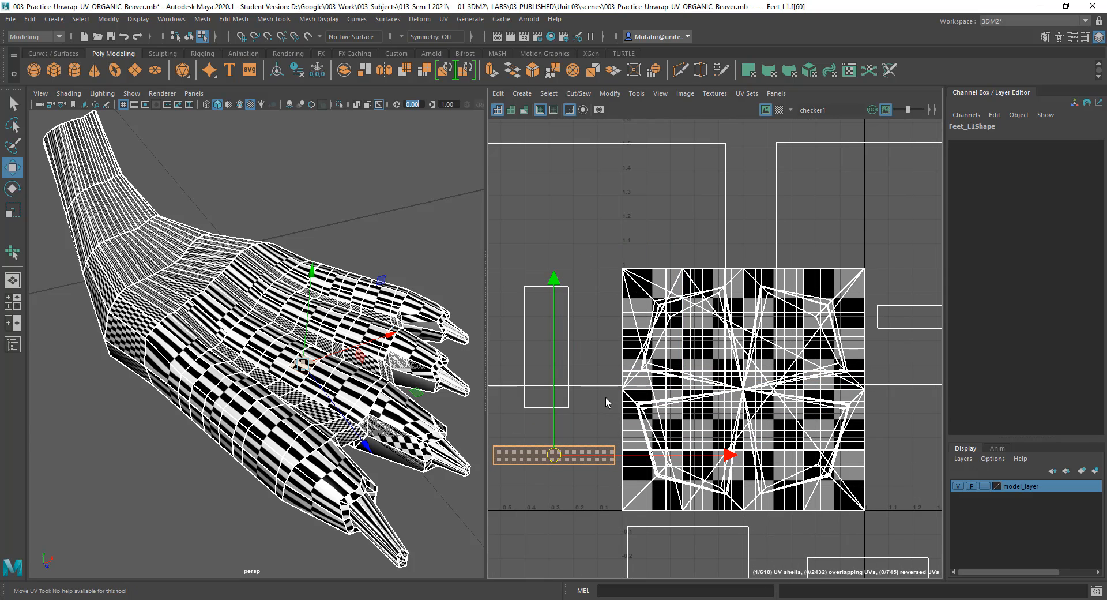
# Frame the selected toe face in both views and slide its UV rectangle slightly upward to shift the checker pattern on it.
pyautogui.keyDown('alt'); pyautogui.moveTo(621, 380); pyautogui.dragTo(685, 308, button='middle'); pyautogui.keyUp('alt')
pyautogui.keyDown('alt'); pyautogui.moveTo(661, 233); pyautogui.dragTo(662, 302, button='right'); pyautogui.keyUp('alt')
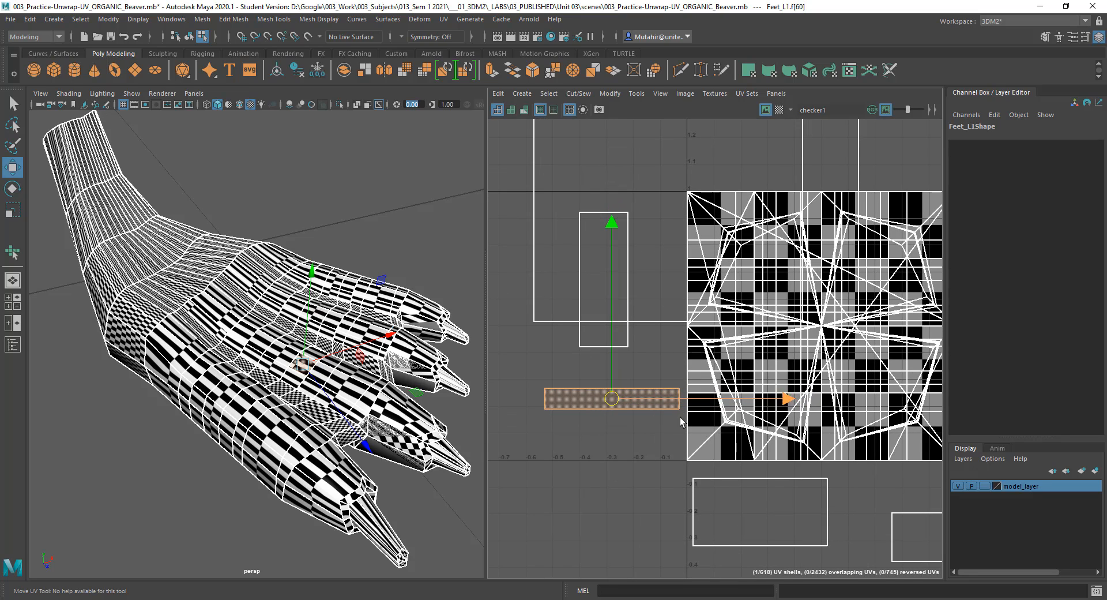
pyautogui.hotkey('shift', 'f')
pyautogui.keyDown('alt'); pyautogui.moveTo(353, 379); pyautogui.dragTo(426, 369); pyautogui.keyUp('alt')
pyautogui.keyDown('alt'); pyautogui.moveTo(404, 346); pyautogui.dragTo(276, 362, button='right'); pyautogui.keyUp('alt')
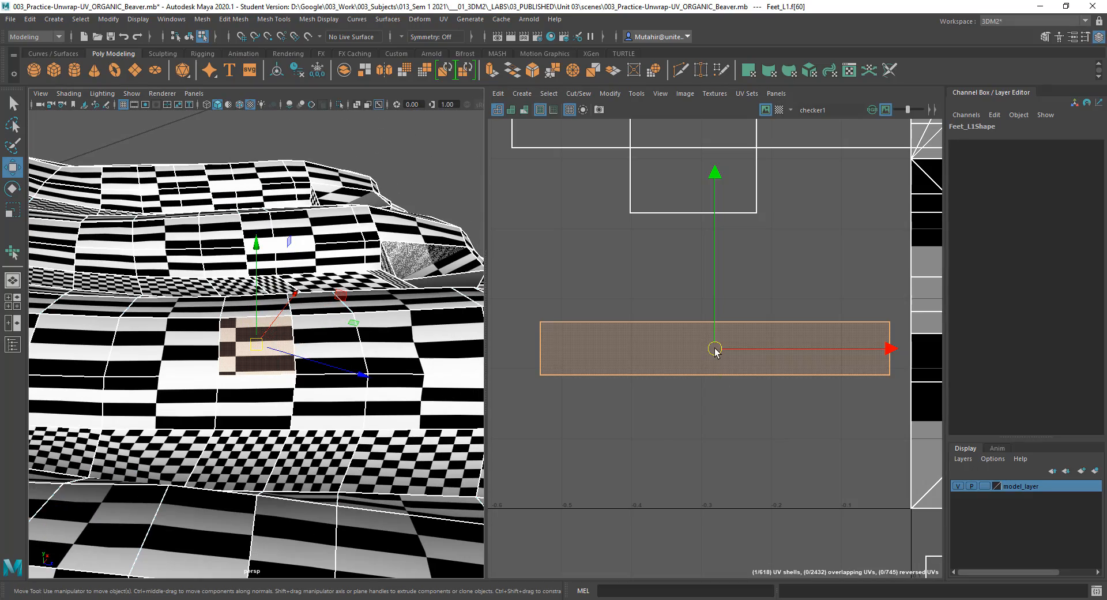
pyautogui.moveTo(716, 348); pyautogui.dragTo(714, 320)
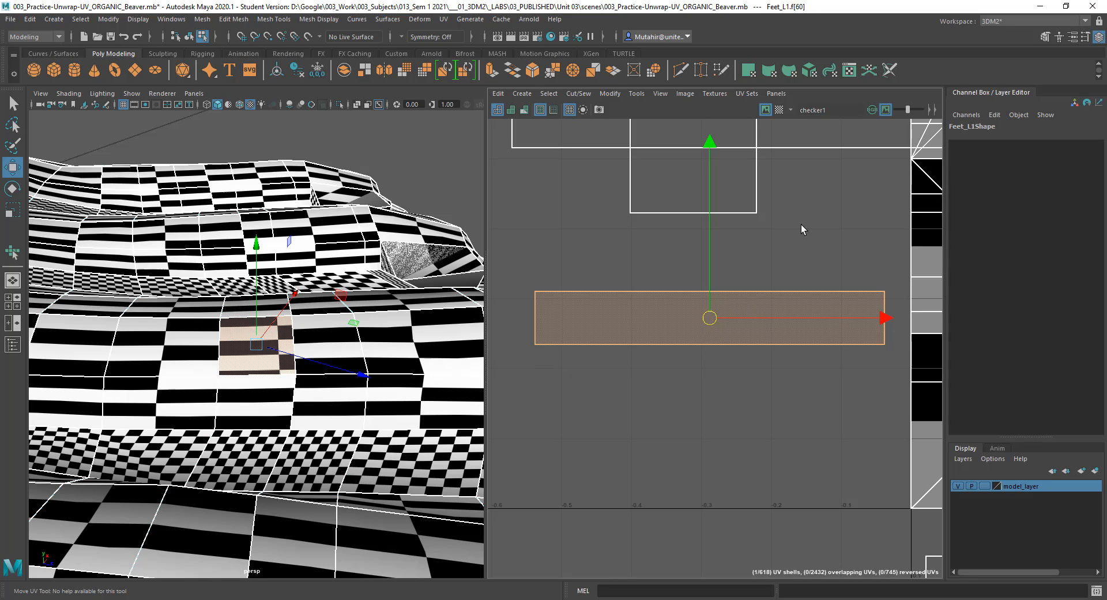
# Try moving all the foot's UVs together below-left and then above-right of the checker tile, and undo both moves.
pyautogui.scroll(-10, 813, 464)
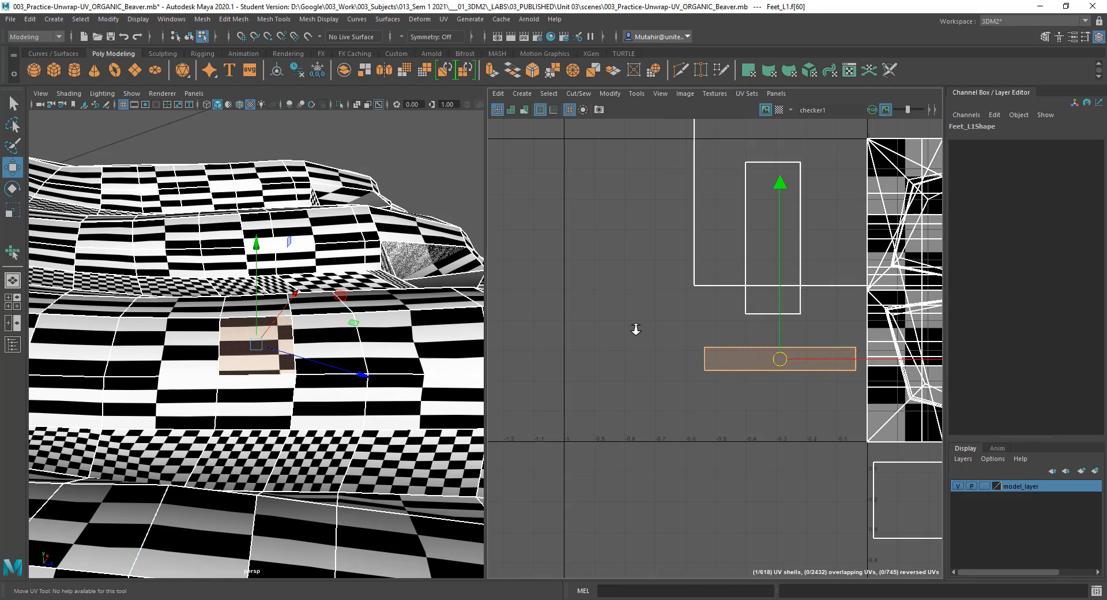
pyautogui.keyDown('alt'); pyautogui.moveTo(794, 335); pyautogui.dragTo(629, 336, button='middle'); pyautogui.keyUp('alt')
pyautogui.keyDown('alt'); pyautogui.moveTo(736, 352); pyautogui.dragTo(572, 277, button='right'); pyautogui.keyUp('alt')
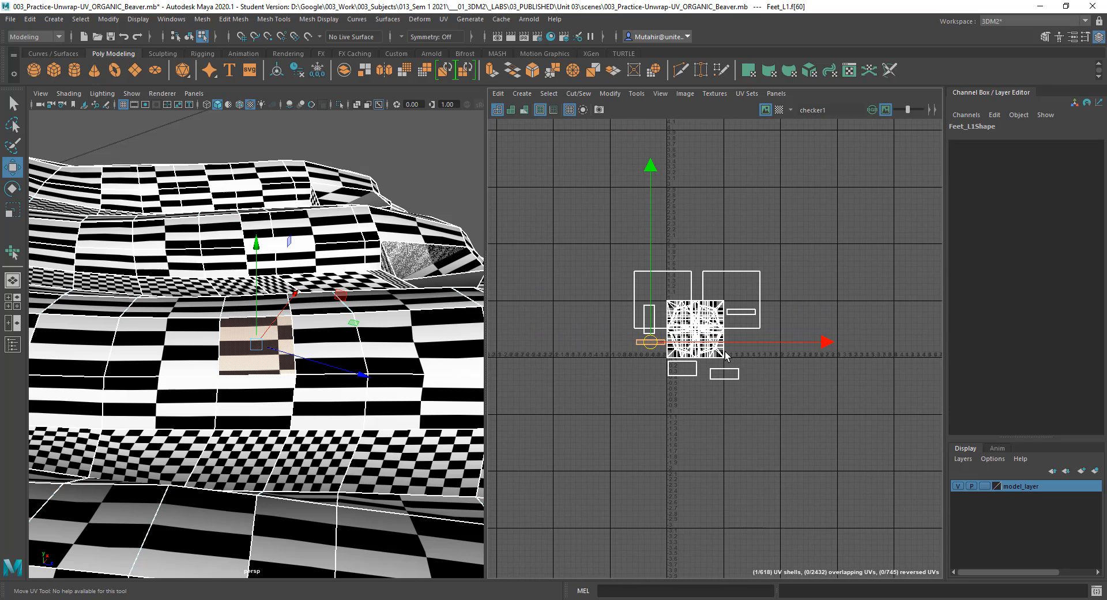
pyautogui.moveTo(597, 241); pyautogui.dragTo(829, 468)
pyautogui.press('h')
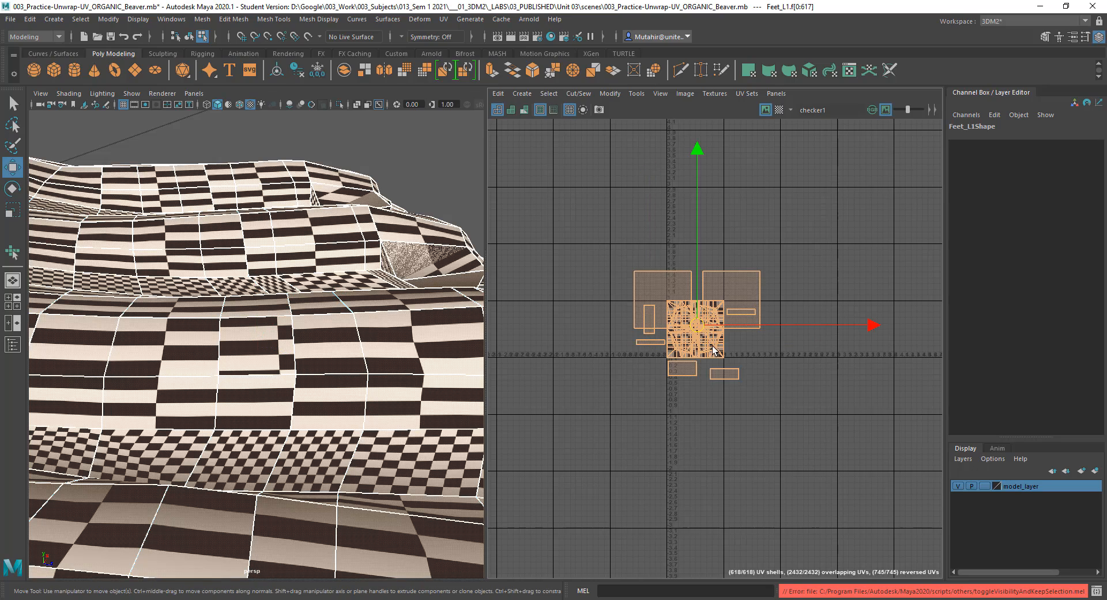
pyautogui.moveTo(692, 330); pyautogui.dragTo(616, 447)
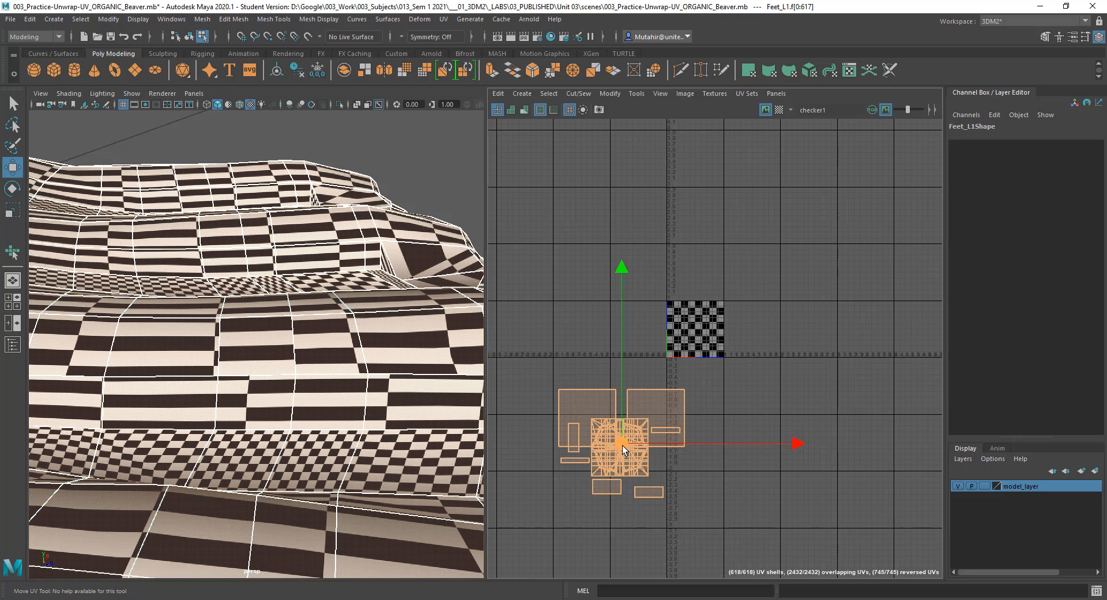
pyautogui.moveTo(633, 443); pyautogui.dragTo(834, 247)
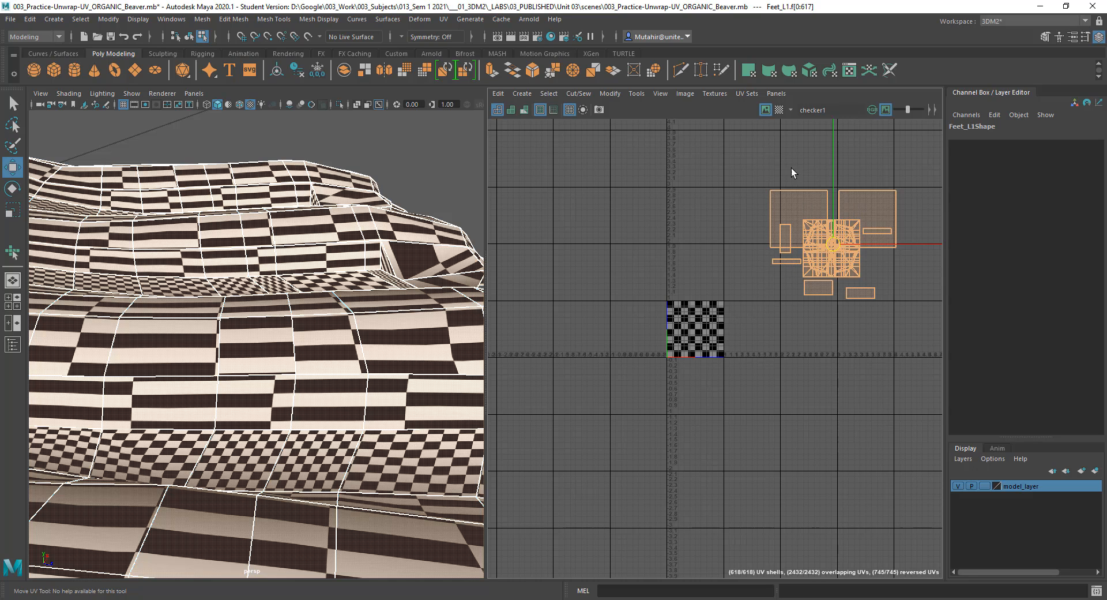
pyautogui.hotkey('ctrl', 'z')
pyautogui.hotkey('ctrl', 'z')
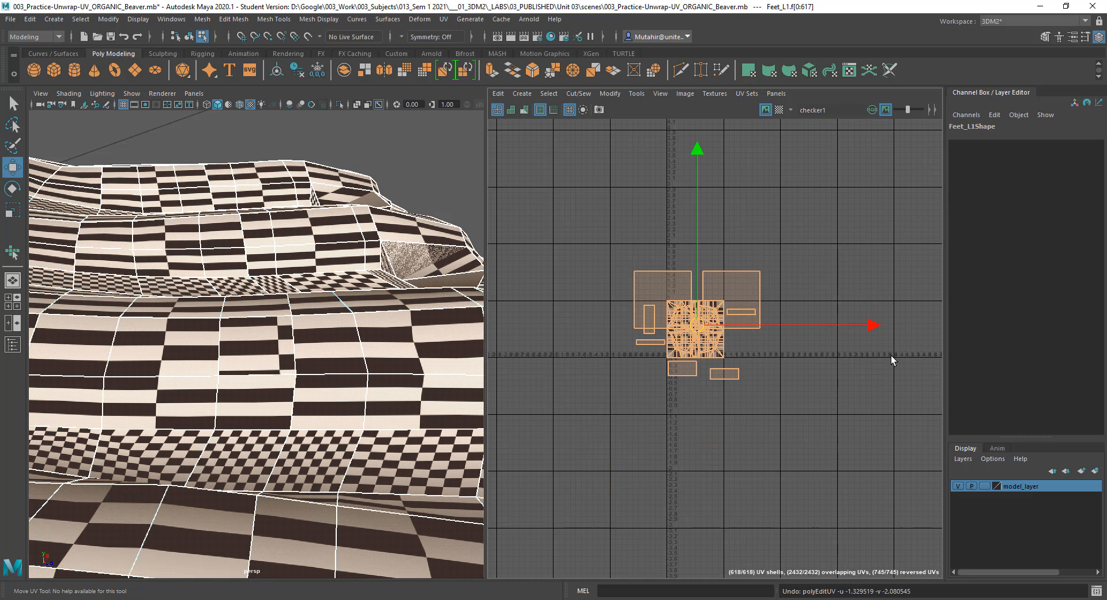
# Clear the UV selection, return the foot to object mode, and frame the whole foot and its UV layout.
pyautogui.click(794, 411)
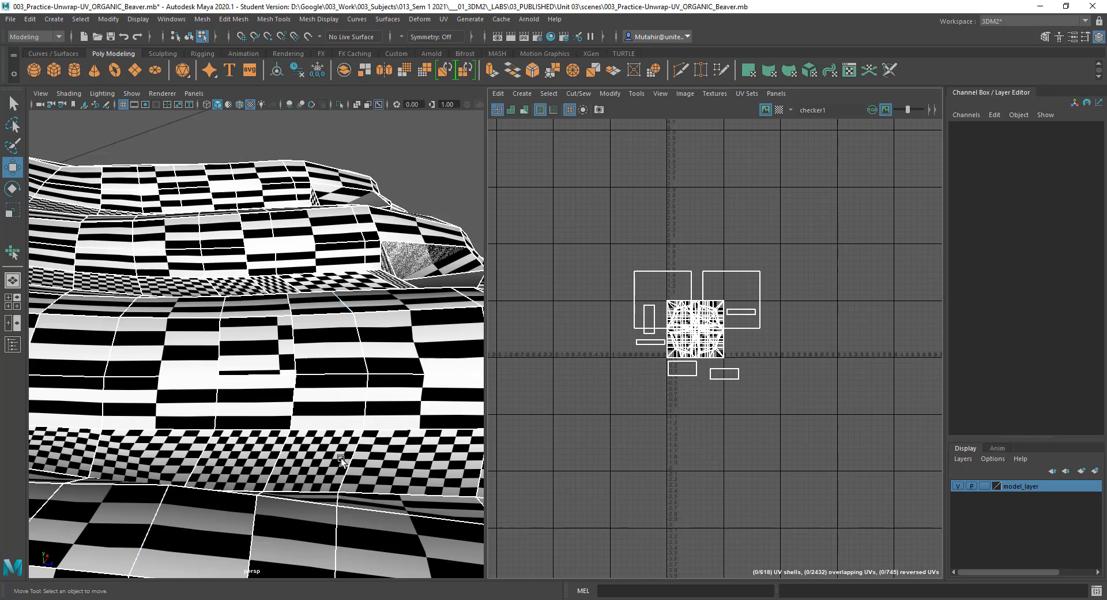
pyautogui.press('f')
pyautogui.keyDown('alt'); pyautogui.moveTo(317, 366); pyautogui.dragTo(258, 262); pyautogui.keyUp('alt')
pyautogui.keyDown('alt'); pyautogui.moveTo(257, 262); pyautogui.dragTo(231, 421, button='right'); pyautogui.keyUp('alt')
pyautogui.keyDown('alt'); pyautogui.moveTo(231, 422); pyautogui.dragTo(235, 431); pyautogui.keyUp('alt')
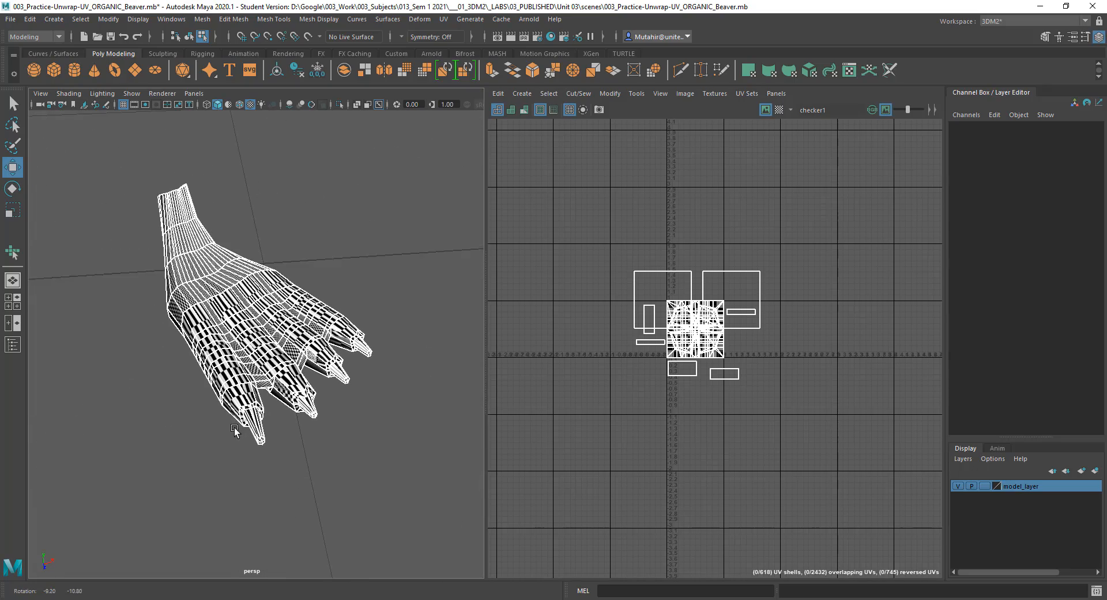
pyautogui.keyDown('alt'); pyautogui.moveTo(235, 430); pyautogui.dragTo(247, 325, button='right'); pyautogui.keyUp('alt')
pyautogui.keyDown('alt'); pyautogui.moveTo(247, 325); pyautogui.dragTo(244, 301); pyautogui.keyUp('alt')
pyautogui.moveTo(244, 301); pyautogui.dragTo(284, 286, button='right')
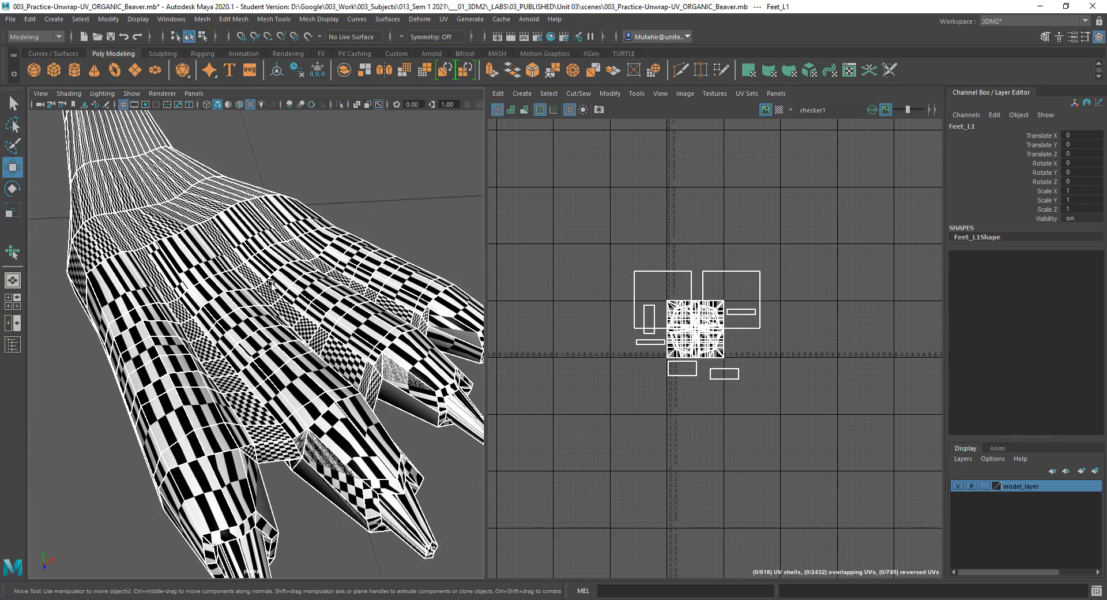
pyautogui.keyDown('alt'); pyautogui.moveTo(292, 413); pyautogui.dragTo(293, 372, button='right'); pyautogui.keyUp('alt')
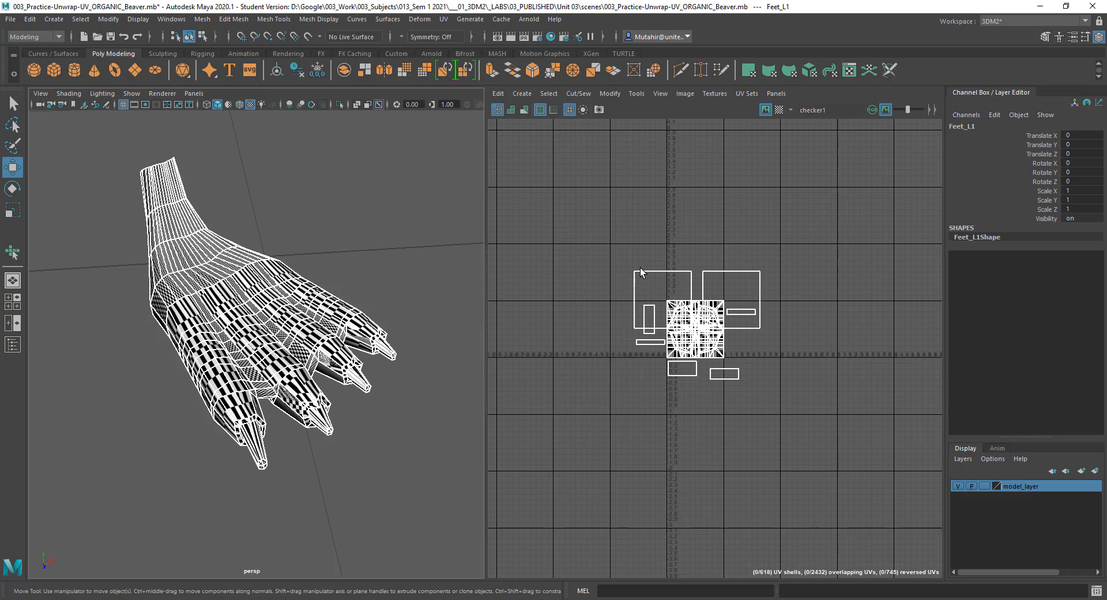
pyautogui.press('f')
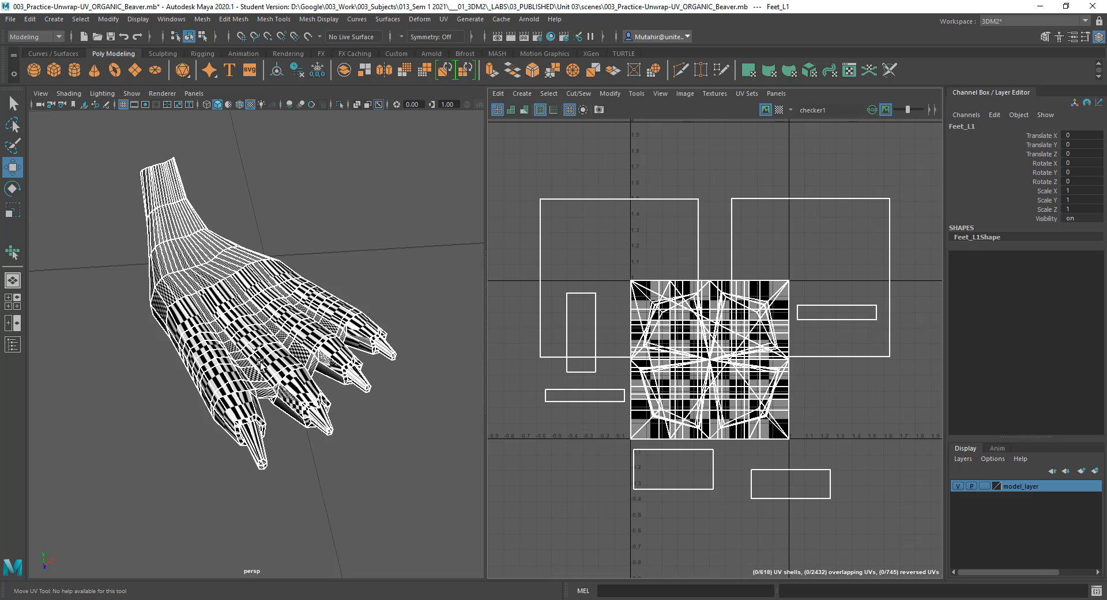
# Apply a planar UV projection to the whole foot from the Y axis, with Keep image width/height ratio off.
pyautogui.click(521, 94)
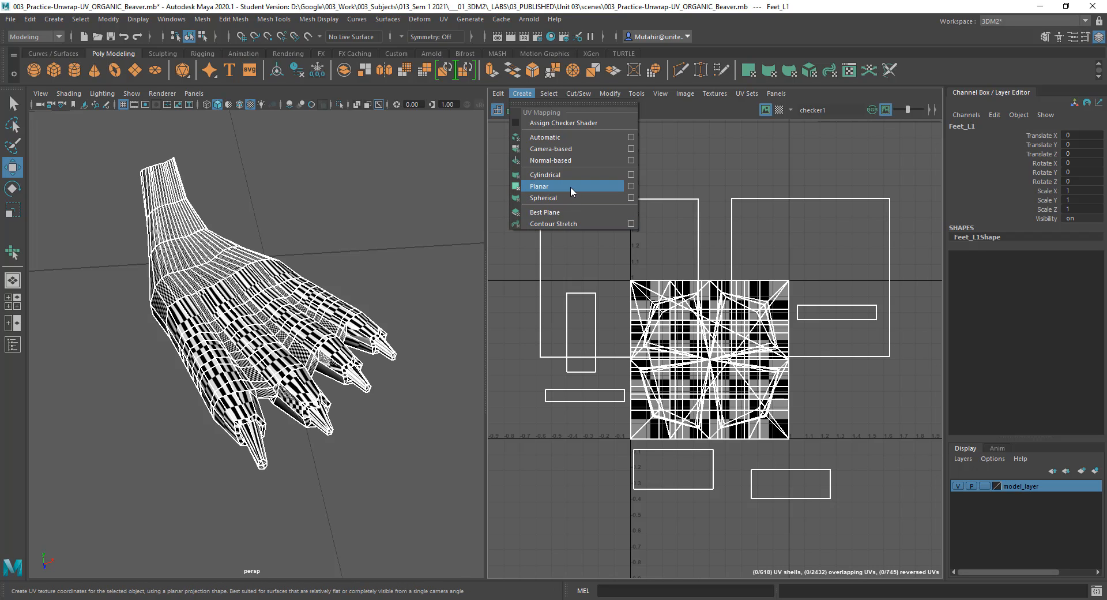
pyautogui.click(631, 186)
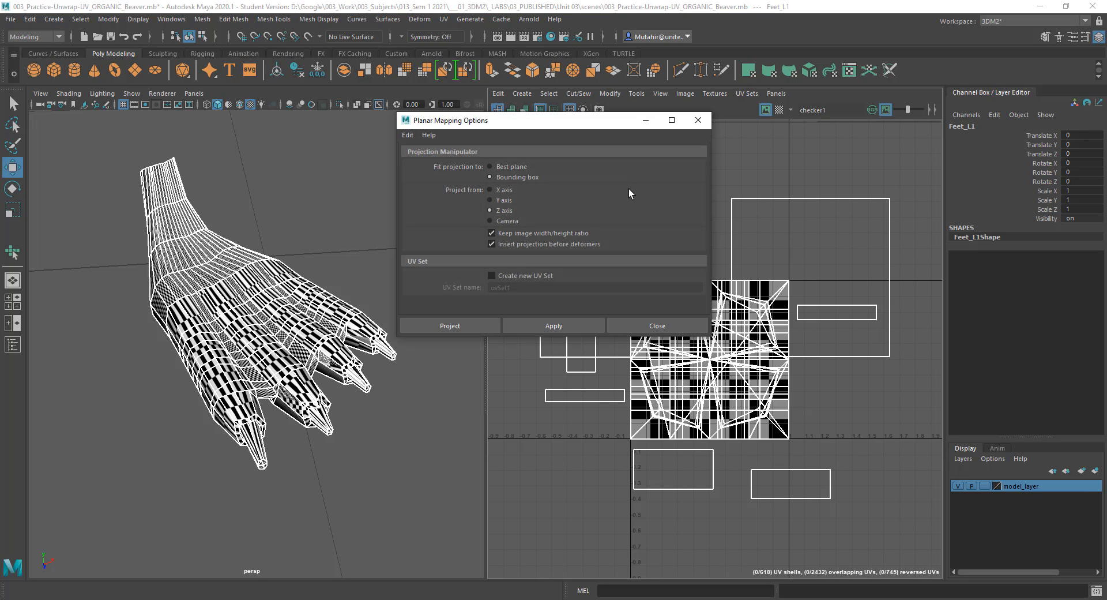
pyautogui.keyDown('alt'); pyautogui.moveTo(364, 251); pyautogui.dragTo(273, 290); pyautogui.keyUp('alt')
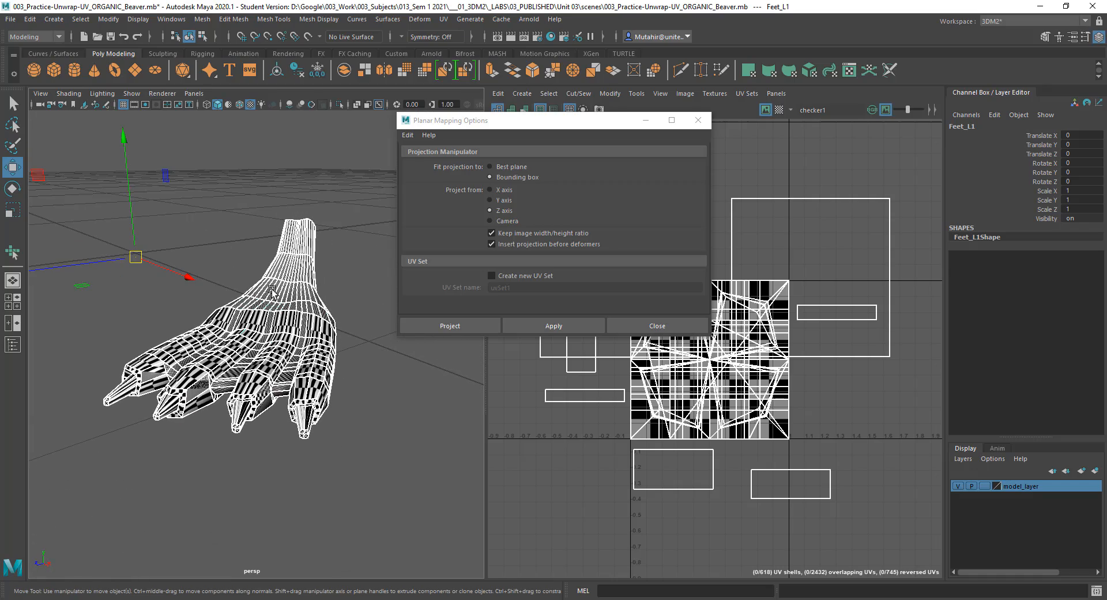
pyautogui.keyDown('alt'); pyautogui.moveTo(220, 438); pyautogui.dragTo(314, 411); pyautogui.keyUp('alt')
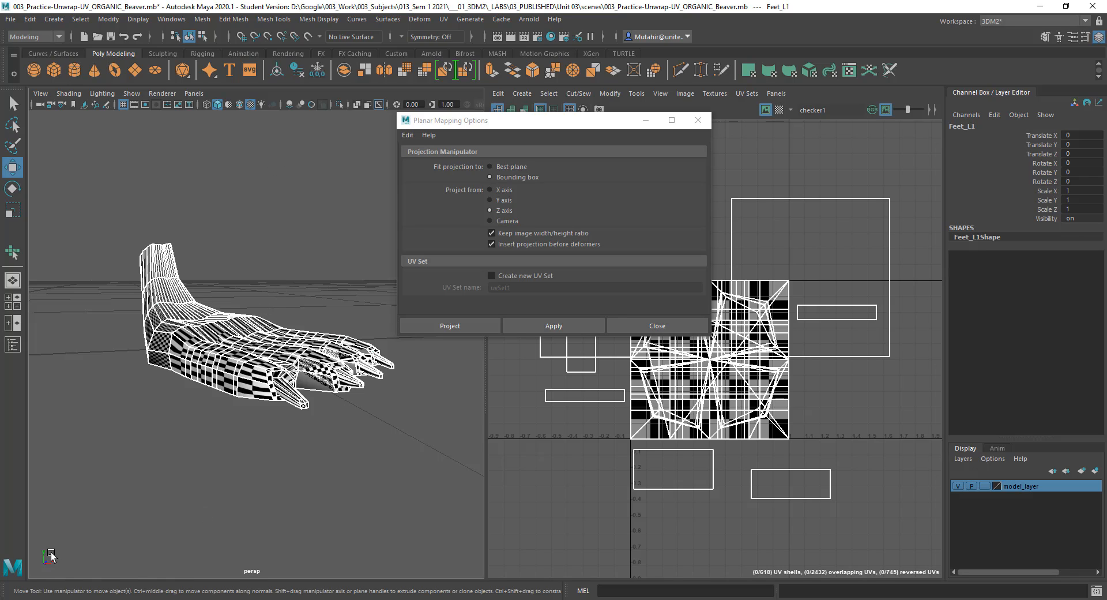
pyautogui.click(506, 203)
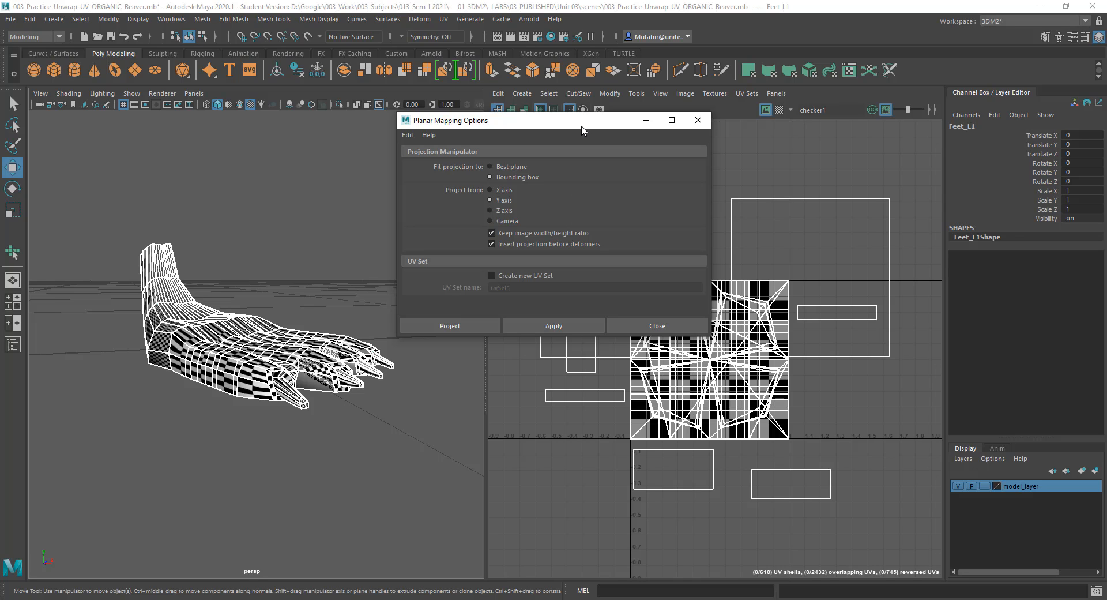
pyautogui.moveTo(583, 122); pyautogui.dragTo(359, 88)
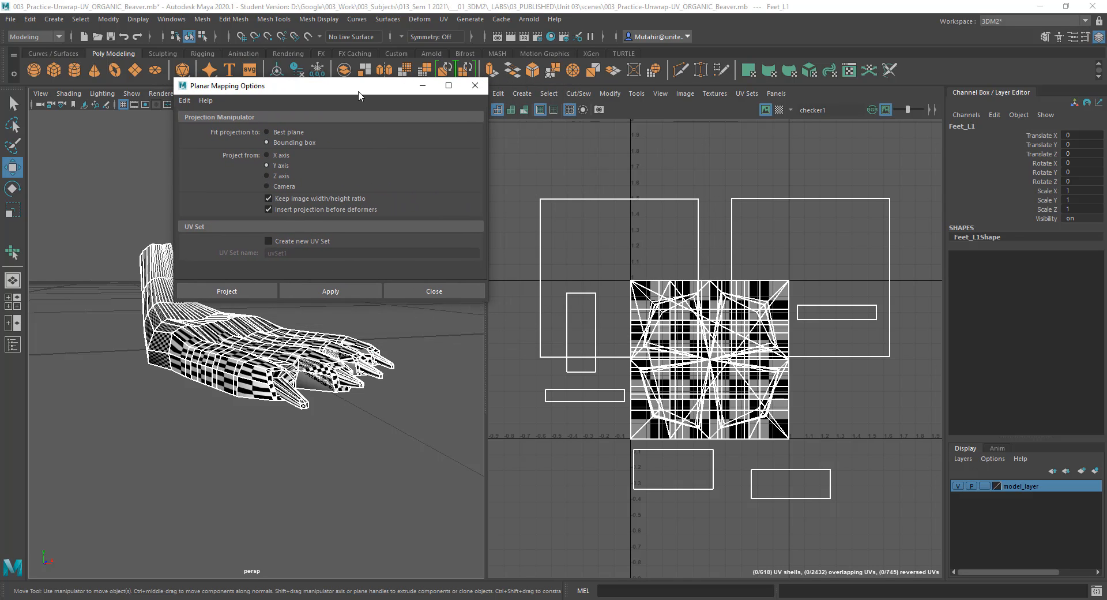
pyautogui.click(318, 199)
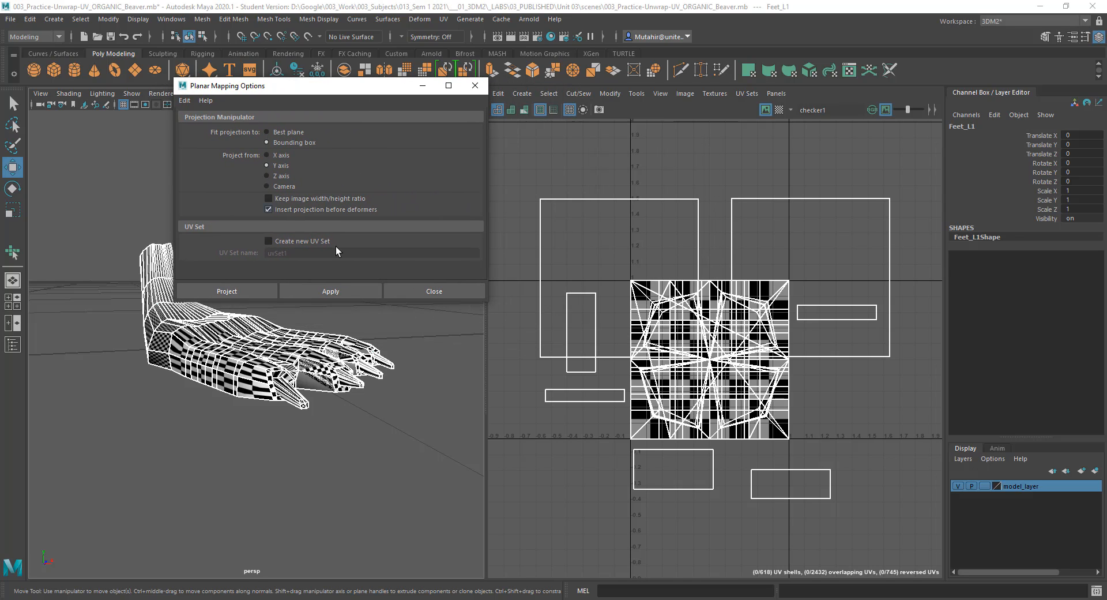
pyautogui.click(341, 293)
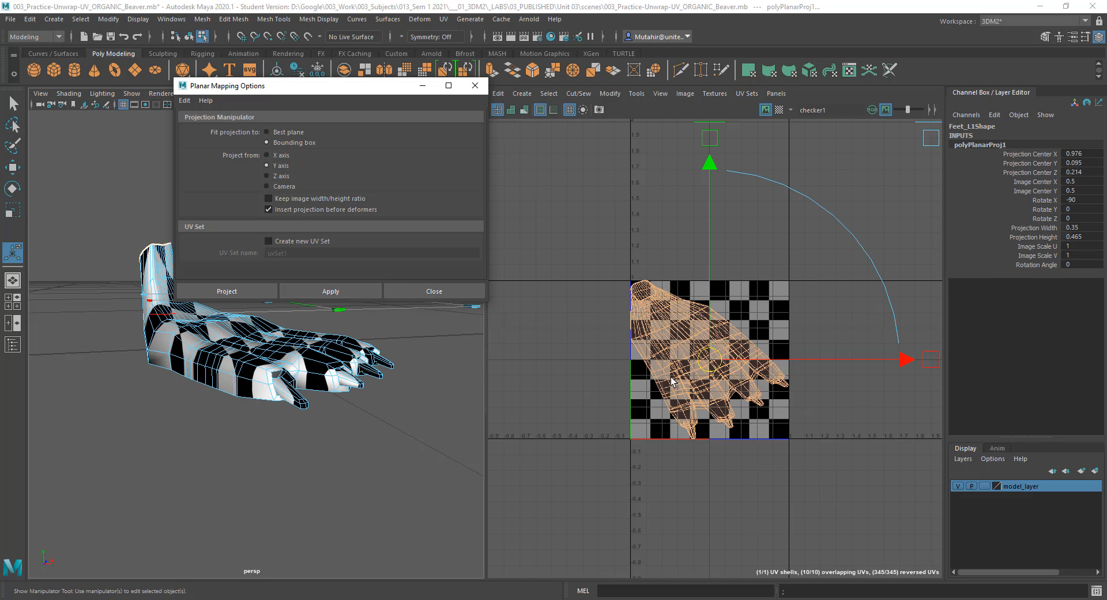
pyautogui.keyDown('alt'); pyautogui.moveTo(375, 390); pyautogui.dragTo(242, 499); pyautogui.keyUp('alt')
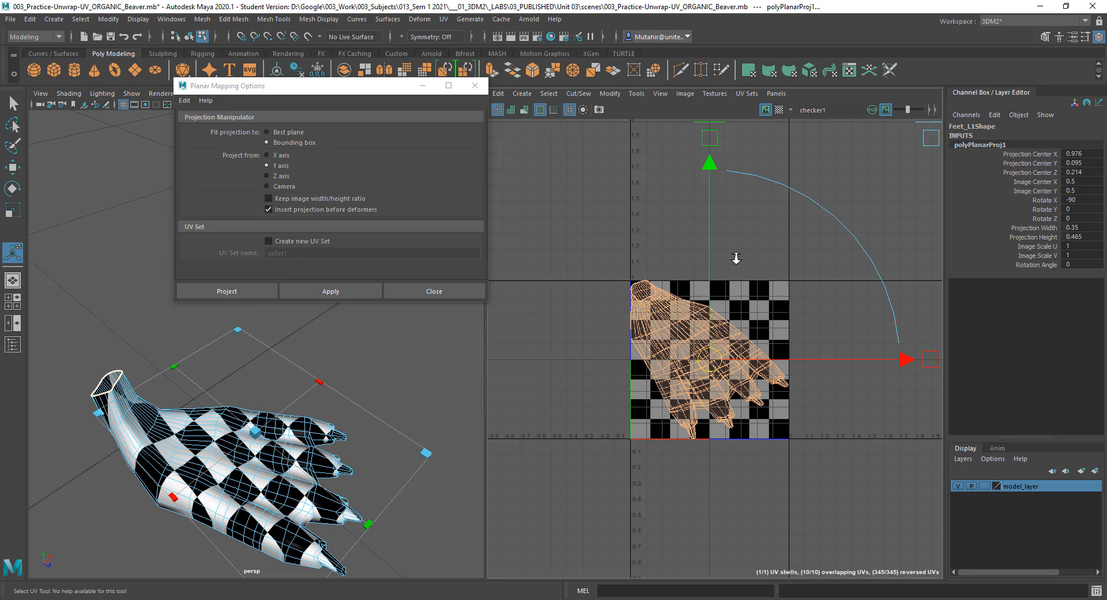
pyautogui.keyDown('alt'); pyautogui.moveTo(735, 255); pyautogui.dragTo(747, 364, button='right'); pyautogui.keyUp('alt')
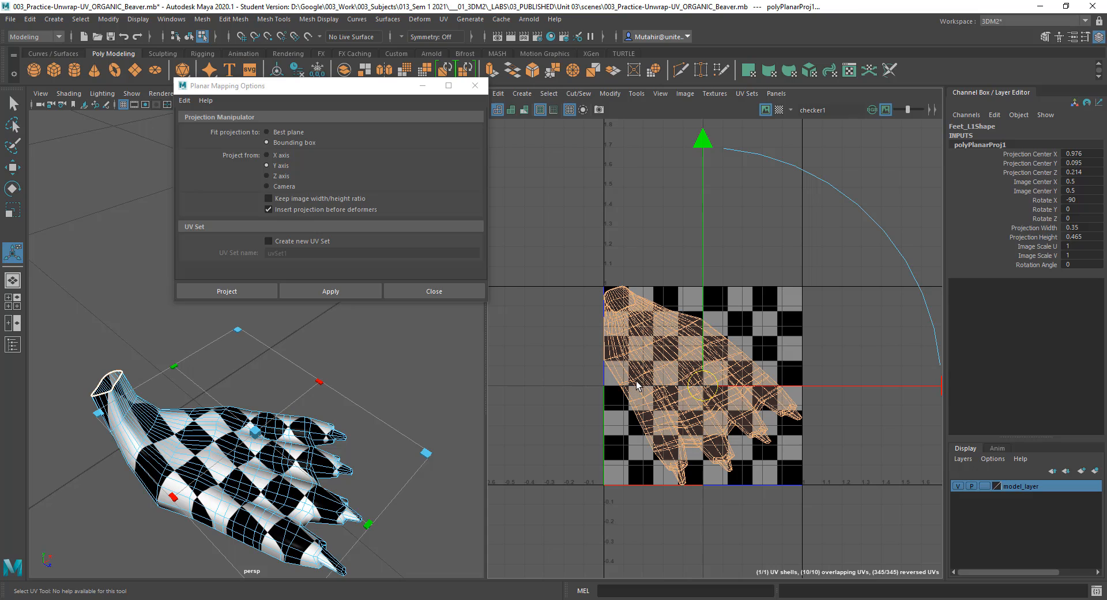
# Try rotating the planar projection about 28° around Y, check the foot from the top view, and undo the rotation.
pyautogui.keyDown('alt'); pyautogui.moveTo(357, 427); pyautogui.dragTo(190, 505); pyautogui.keyUp('alt')
pyautogui.click(137, 534)
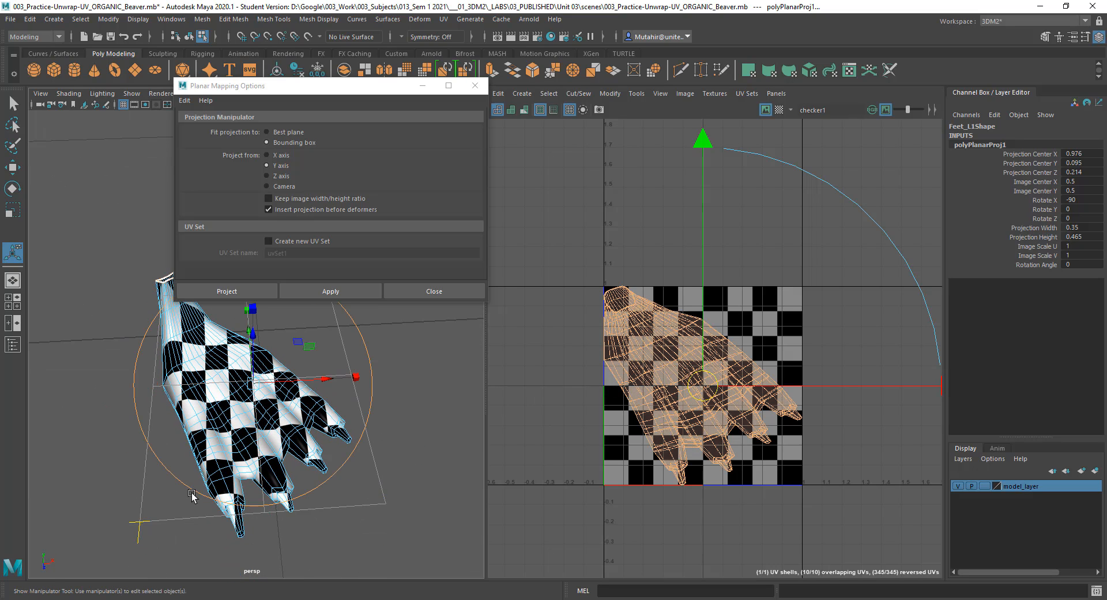
pyautogui.moveTo(319, 466); pyautogui.dragTo(371, 445)
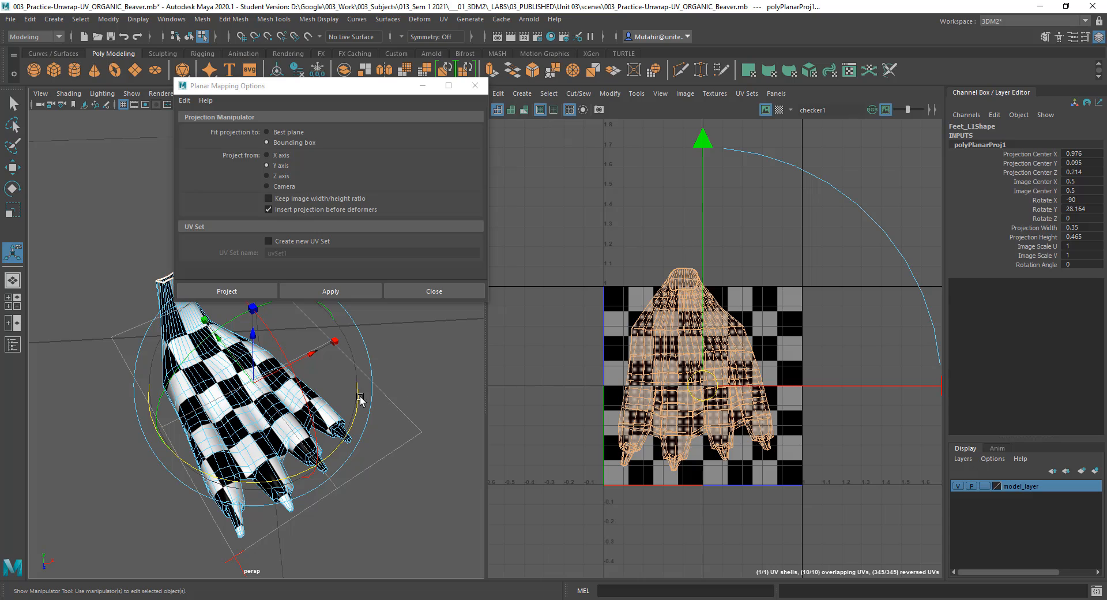
pyautogui.press('space')
pyautogui.moveTo(362, 402); pyautogui.dragTo(364, 413)
pyautogui.press('f')
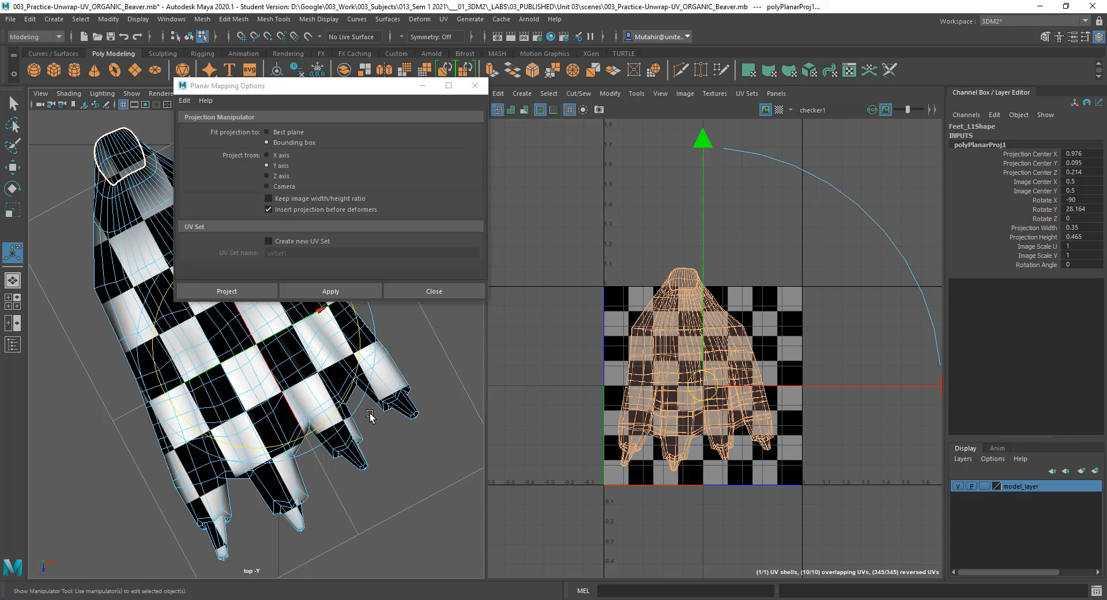
pyautogui.click(432, 86)
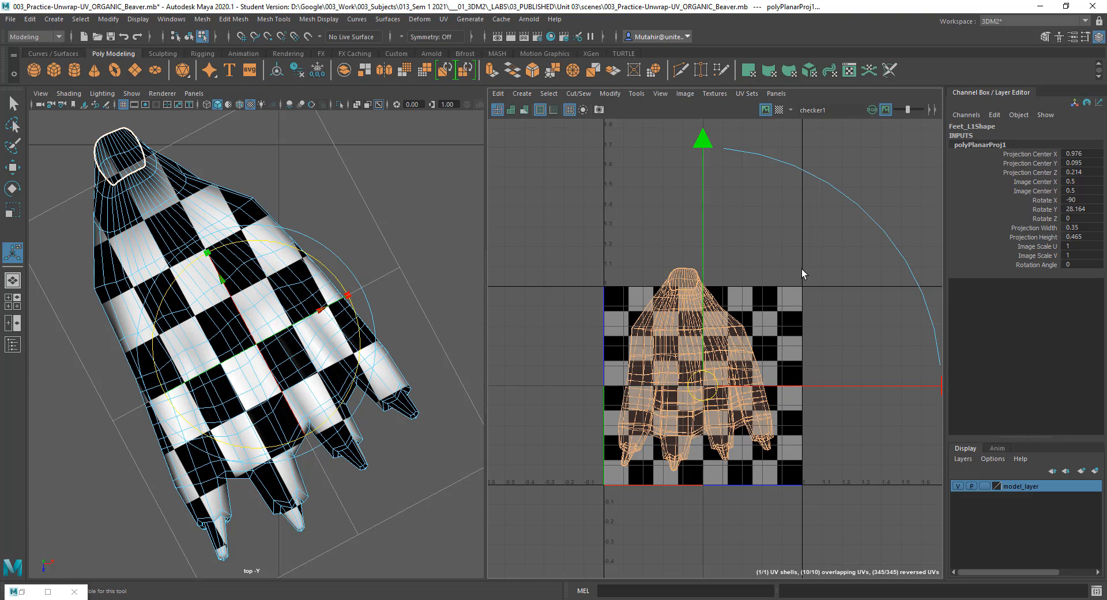
pyautogui.hotkey('ctrl', 'z')
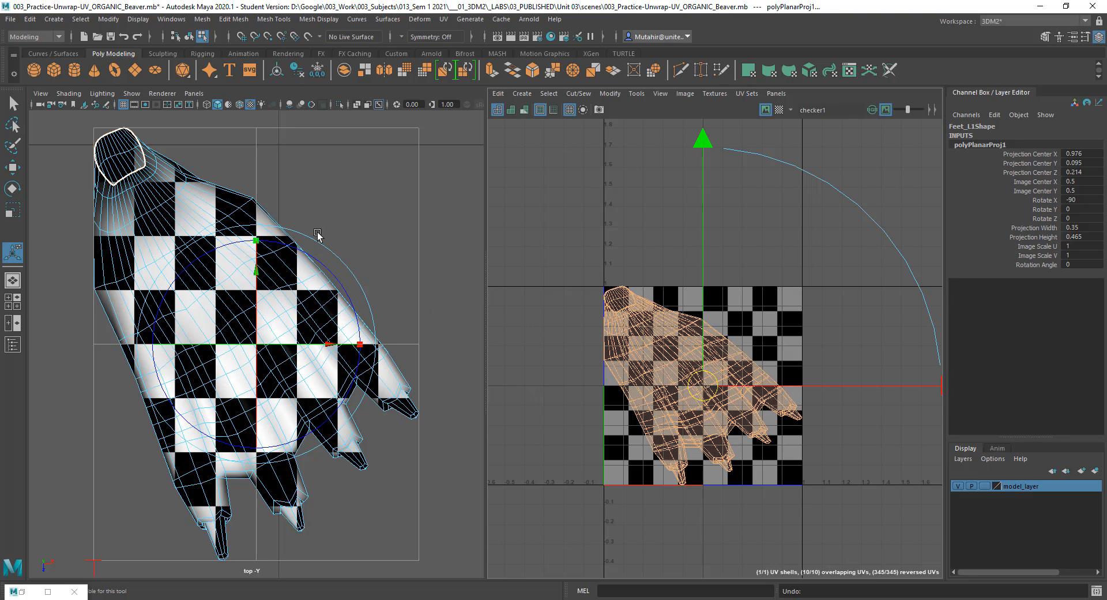
# Reapply the Y-axis planar projection to the whole foot with Keep image width/height ratio on.
pyautogui.click(45, 588)
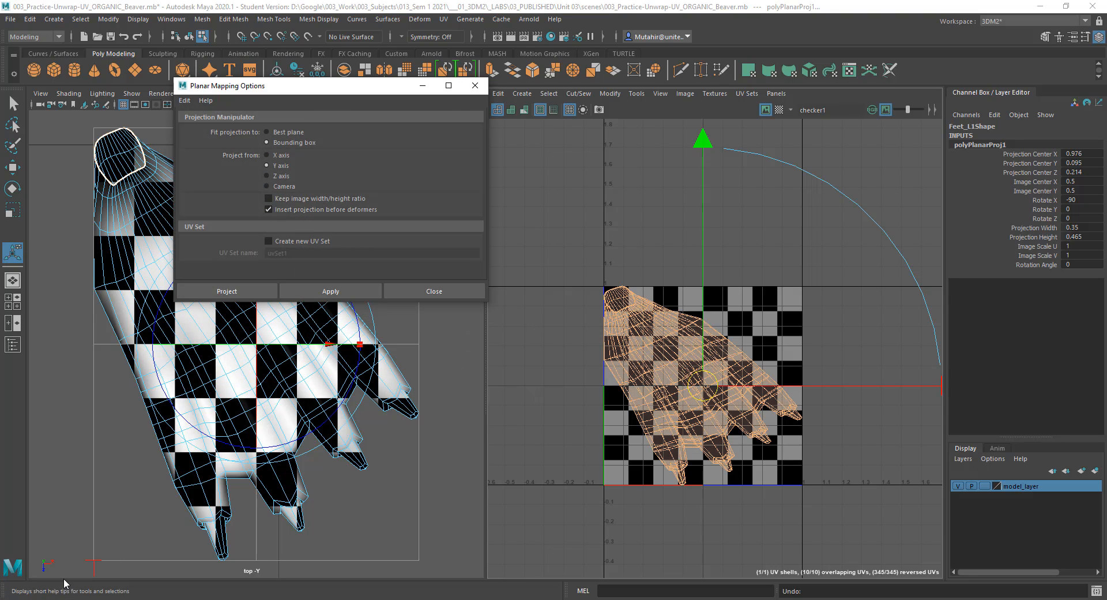
pyautogui.moveTo(363, 96); pyautogui.dragTo(551, 55)
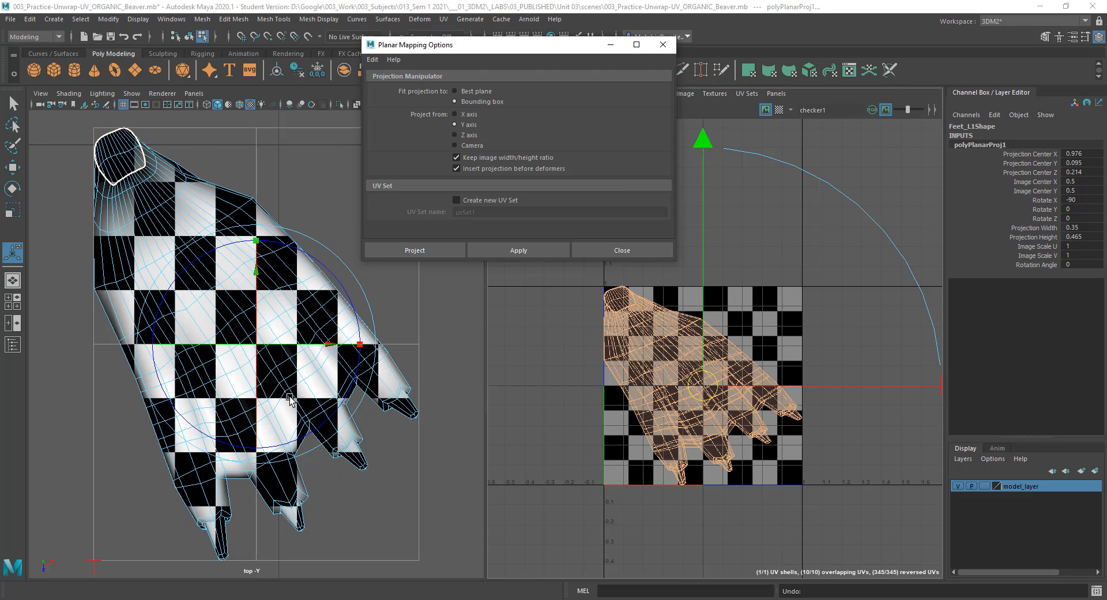
pyautogui.press('space')
pyautogui.click(283, 440)
pyautogui.keyDown('alt'); pyautogui.moveTo(283, 440); pyautogui.dragTo(208, 358); pyautogui.keyUp('alt')
pyautogui.moveTo(184, 308); pyautogui.dragTo(238, 299, button='right')
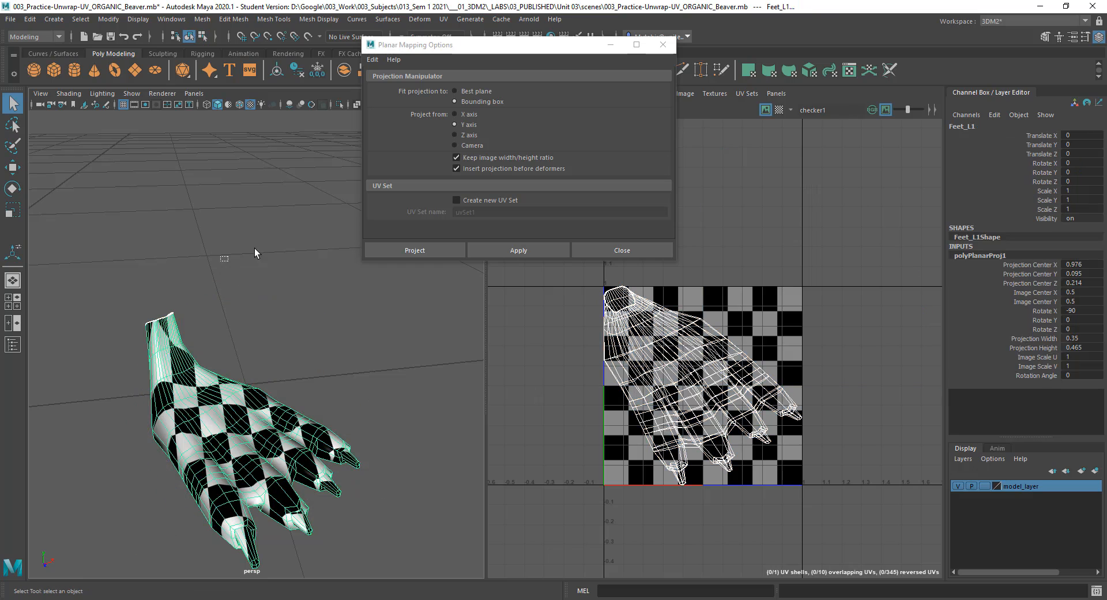
pyautogui.moveTo(220, 327); pyautogui.dragTo(173, 384)
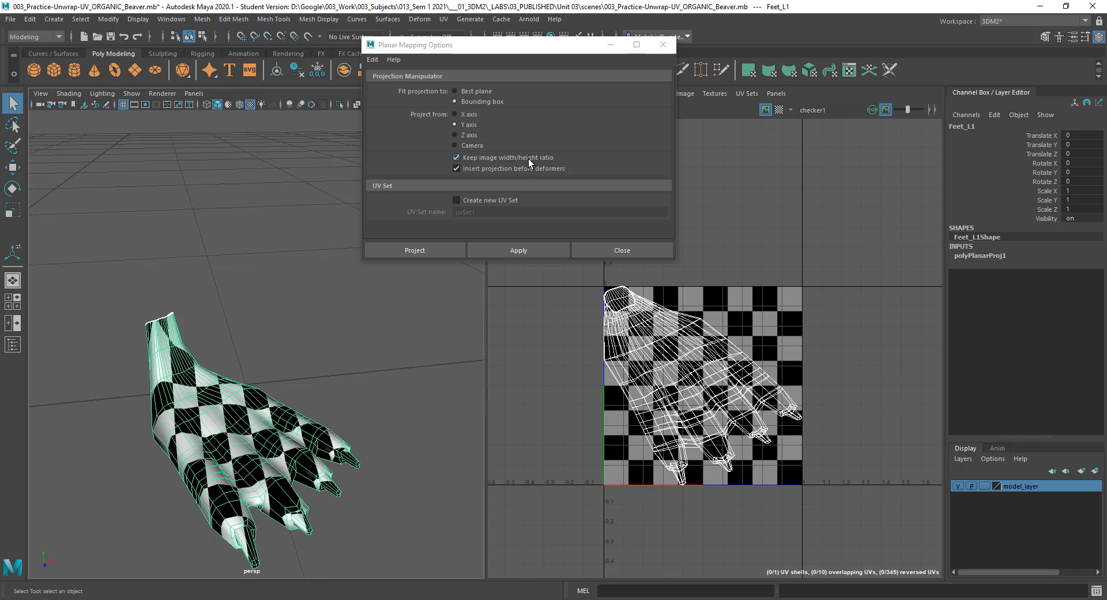
pyautogui.click(519, 252)
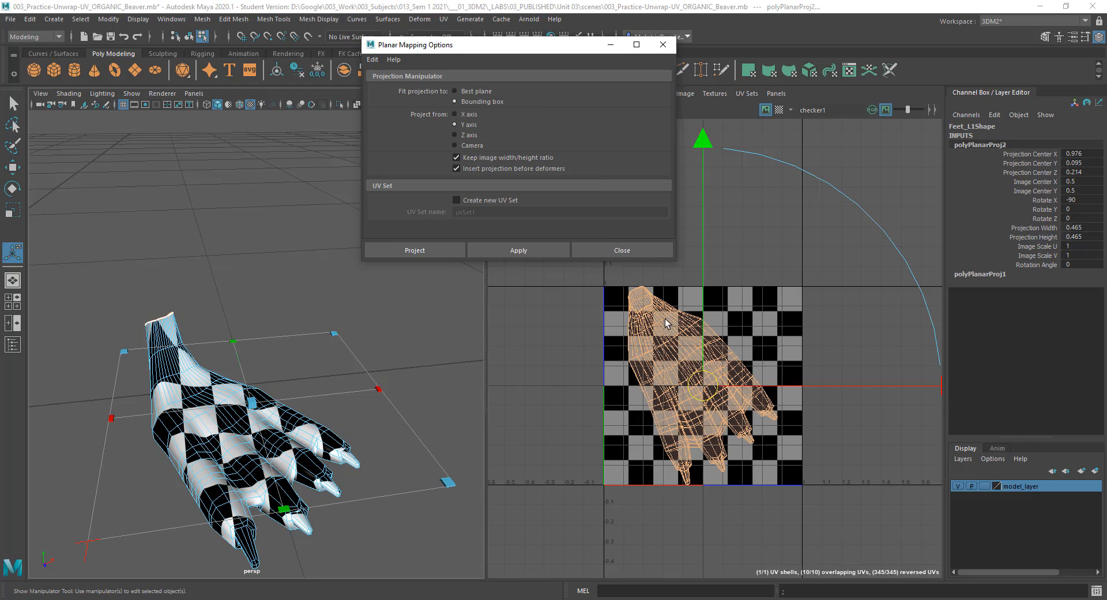
# Examine the proportions of the checker squares on the foot in perspective and from the top view.
pyautogui.keyDown('alt'); pyautogui.moveTo(302, 436); pyautogui.dragTo(274, 223); pyautogui.keyUp('alt')
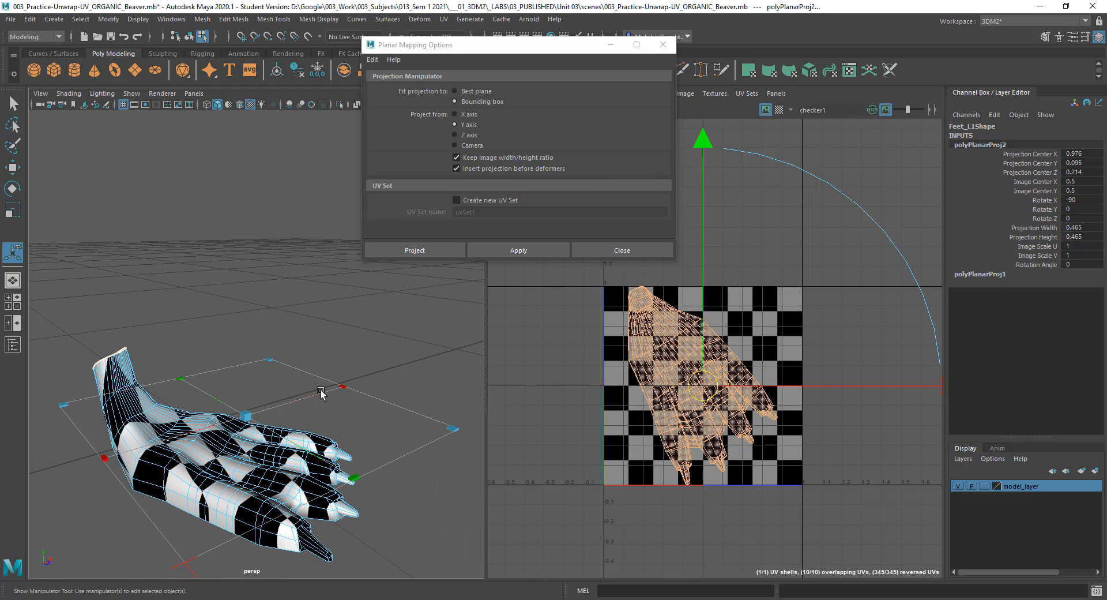
pyautogui.keyDown('alt'); pyautogui.moveTo(323, 394); pyautogui.dragTo(219, 421); pyautogui.keyUp('alt')
pyautogui.press('space')
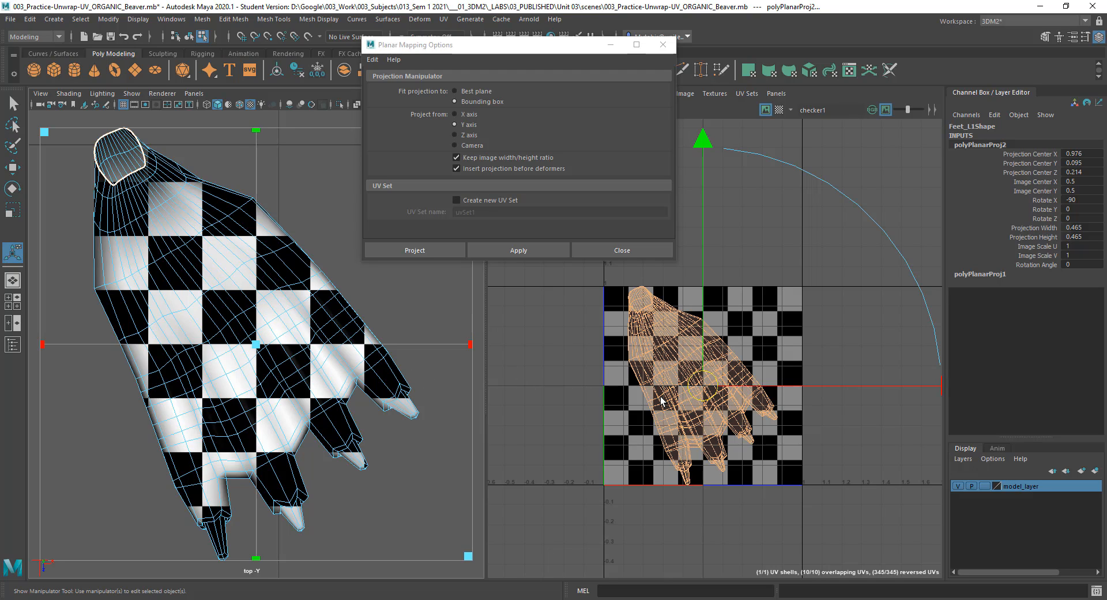
pyautogui.press('space')
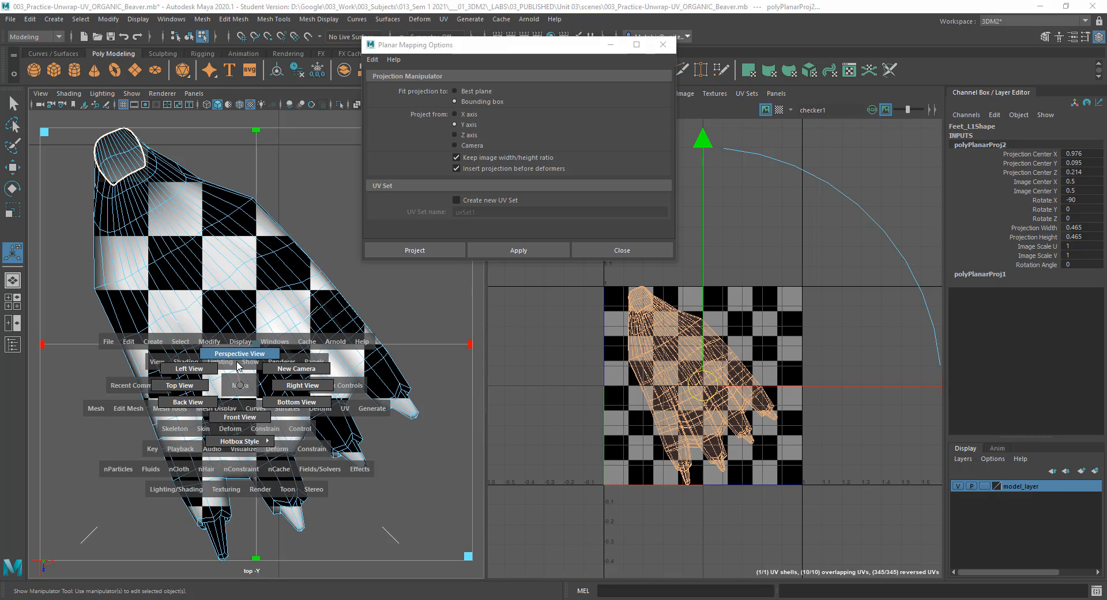
pyautogui.moveTo(238, 360); pyautogui.dragTo(261, 386)
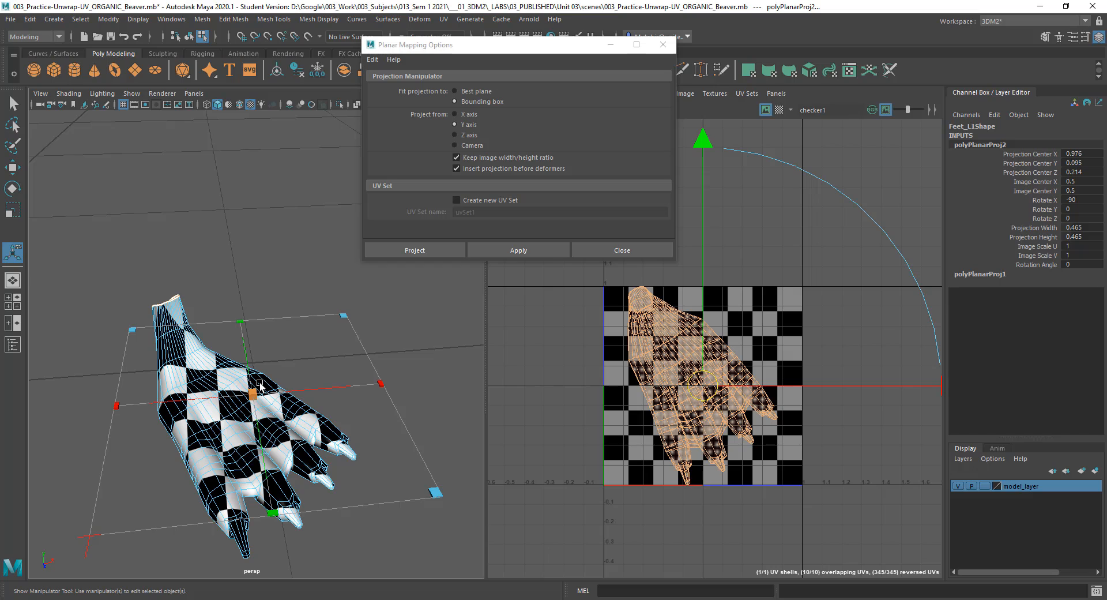
pyautogui.press('space')
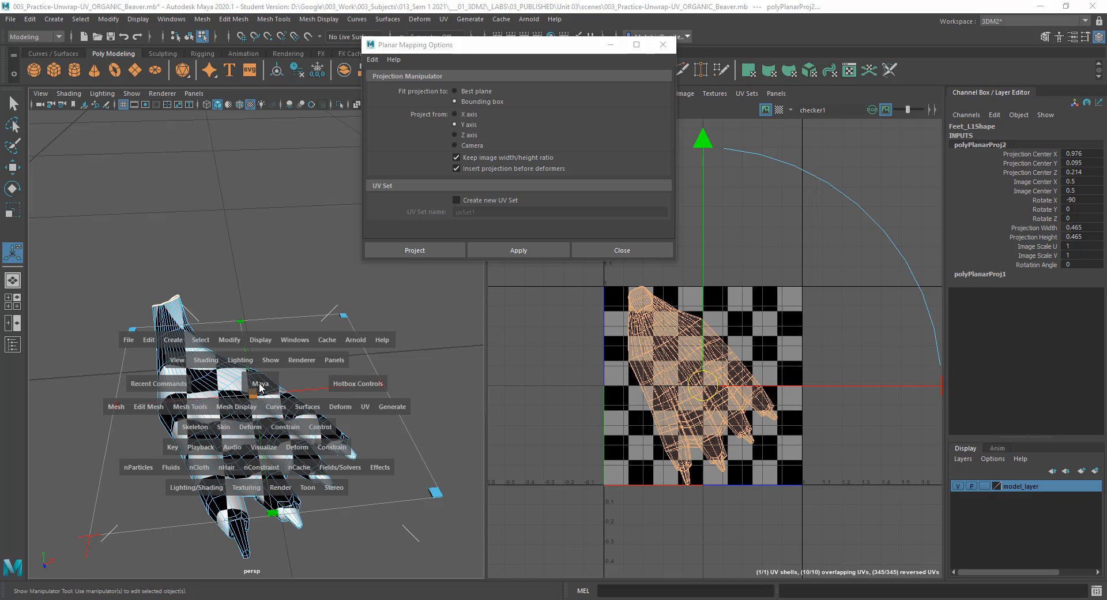
pyautogui.moveTo(262, 388)
pyautogui.mouseDown()
pyautogui.moveTo(261, 369)
pyautogui.moveTo(245, 372)
pyautogui.moveTo(280, 369)
pyautogui.moveTo(224, 396)
pyautogui.moveTo(261, 370)
pyautogui.moveTo(261, 399)
pyautogui.moveTo(219, 391)
pyautogui.moveTo(300, 398)
pyautogui.moveTo(219, 369)
pyautogui.moveTo(263, 390)
pyautogui.mouseUp()
pyautogui.keyDown('alt'); pyautogui.moveTo(224, 499); pyautogui.dragTo(260, 473); pyautogui.keyUp('alt')
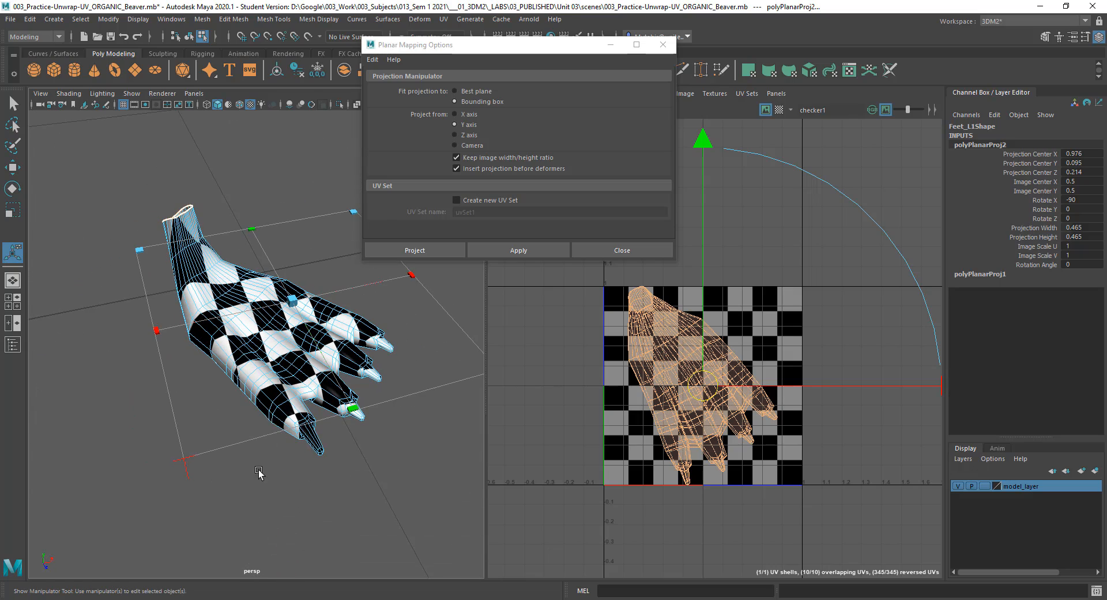
# Try resizing the planar projection with its edge handles, widening it to about 0.471, and undo the changes.
pyautogui.keyDown('alt'); pyautogui.moveTo(301, 373); pyautogui.dragTo(337, 425); pyautogui.keyUp('alt')
pyautogui.hotkey('ctrl', 'z')
pyautogui.keyDown('alt'); pyautogui.moveTo(333, 365); pyautogui.dragTo(291, 377); pyautogui.keyUp('alt')
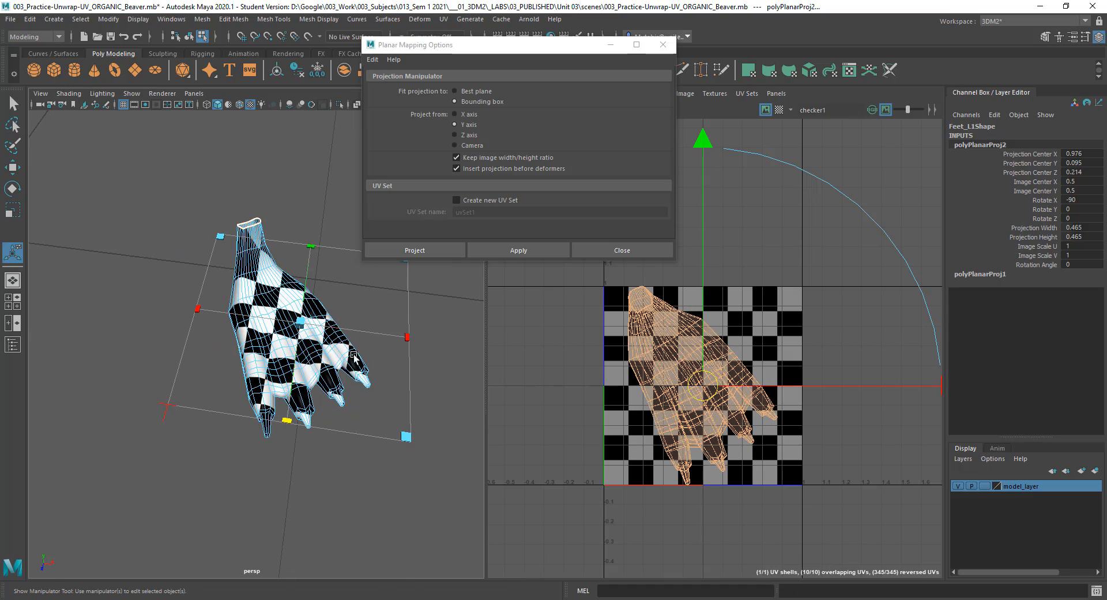
pyautogui.moveTo(410, 338)
pyautogui.mouseDown()
pyautogui.moveTo(420, 337)
pyautogui.moveTo(410, 346)
pyautogui.mouseUp()
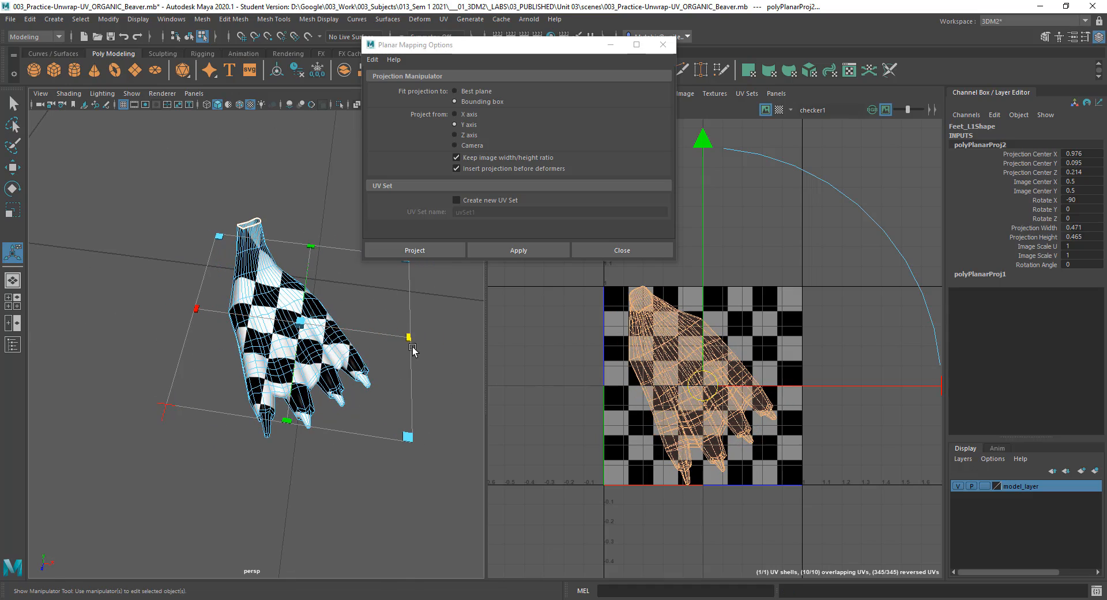
pyautogui.hotkey('ctrl', 'z')
# Switch the projection manipulator to its combined move, rotate and scale handles.
pyautogui.keyDown('alt'); pyautogui.moveTo(276, 397); pyautogui.dragTo(216, 436); pyautogui.keyUp('alt')
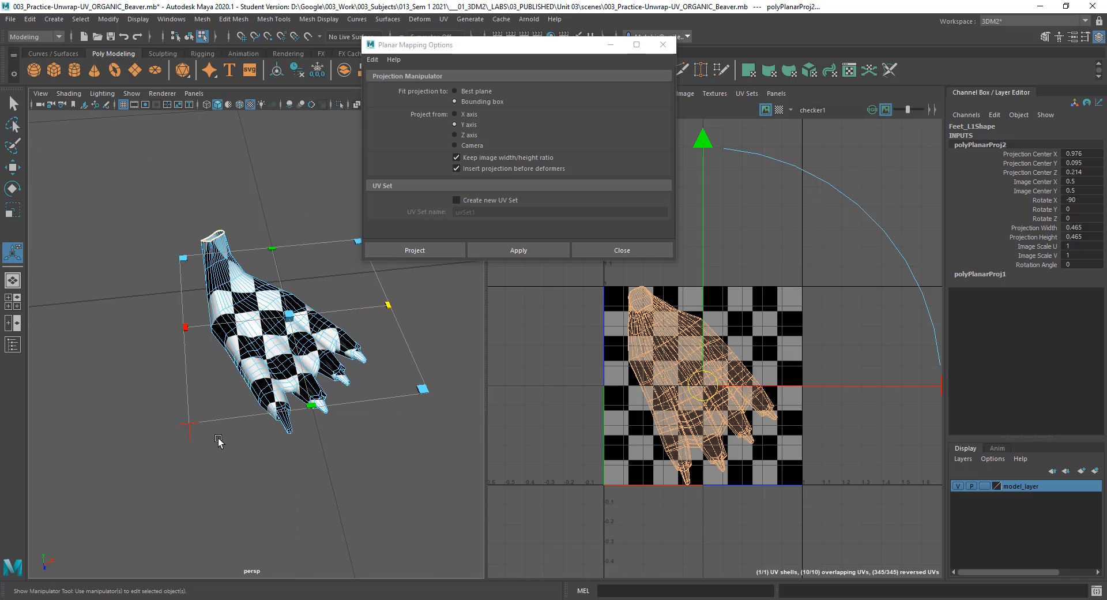
pyautogui.click(189, 433)
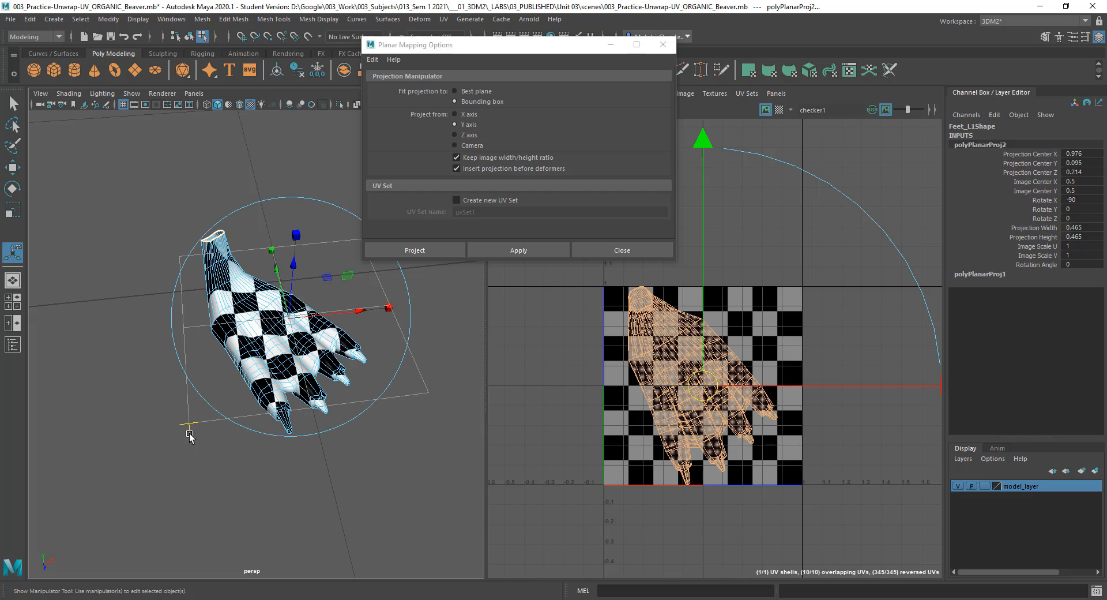
pyautogui.keyDown('alt'); pyautogui.moveTo(391, 440); pyautogui.dragTo(344, 405); pyautogui.keyUp('alt')
# Try moving the projection upward and scaling it along its vertical axis, and undo both changes.
pyautogui.moveTo(275, 319); pyautogui.dragTo(275, 300)
pyautogui.hotkey('ctrl', 'z')
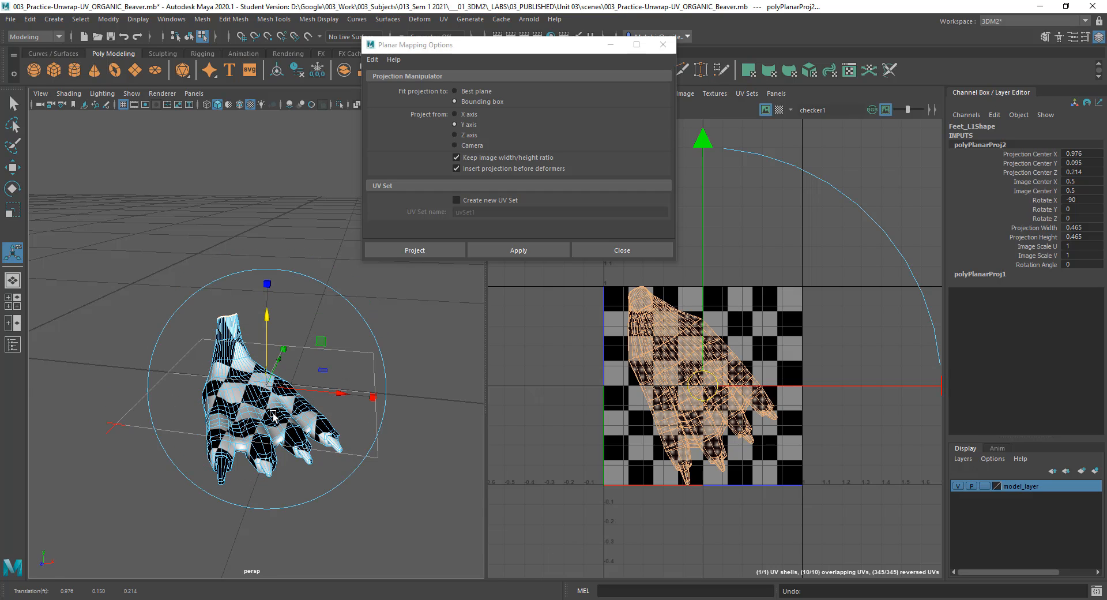
pyautogui.keyDown('alt'); pyautogui.moveTo(272, 414); pyautogui.dragTo(329, 381); pyautogui.keyUp('alt')
pyautogui.moveTo(265, 278); pyautogui.dragTo(268, 274)
pyautogui.hotkey('ctrl', 'z')
pyautogui.keyDown('alt'); pyautogui.moveTo(321, 369); pyautogui.dragTo(312, 280); pyautogui.keyUp('alt')
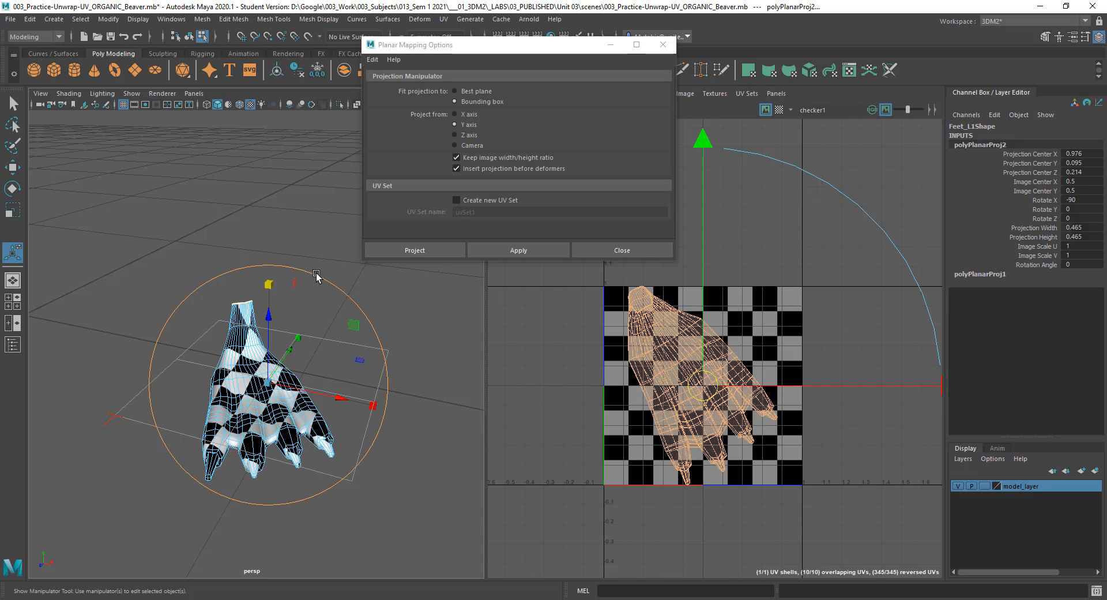
# Rotate the projection to about -149° around Y so the UV toes point up, and shift its centre to X 0.958, Z 0.225.
pyautogui.click(316, 274)
pyautogui.keyDown('alt'); pyautogui.moveTo(304, 418); pyautogui.dragTo(338, 456); pyautogui.keyUp('alt')
pyautogui.keyDown('alt'); pyautogui.moveTo(225, 480); pyautogui.dragTo(230, 504); pyautogui.keyUp('alt')
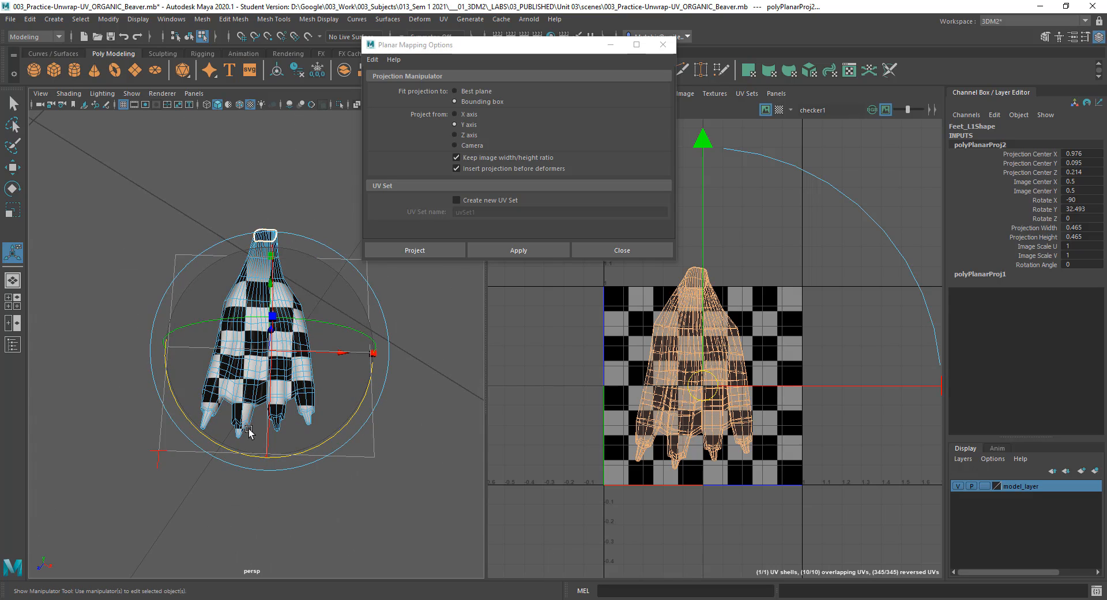
pyautogui.moveTo(239, 459); pyautogui.dragTo(237, 457)
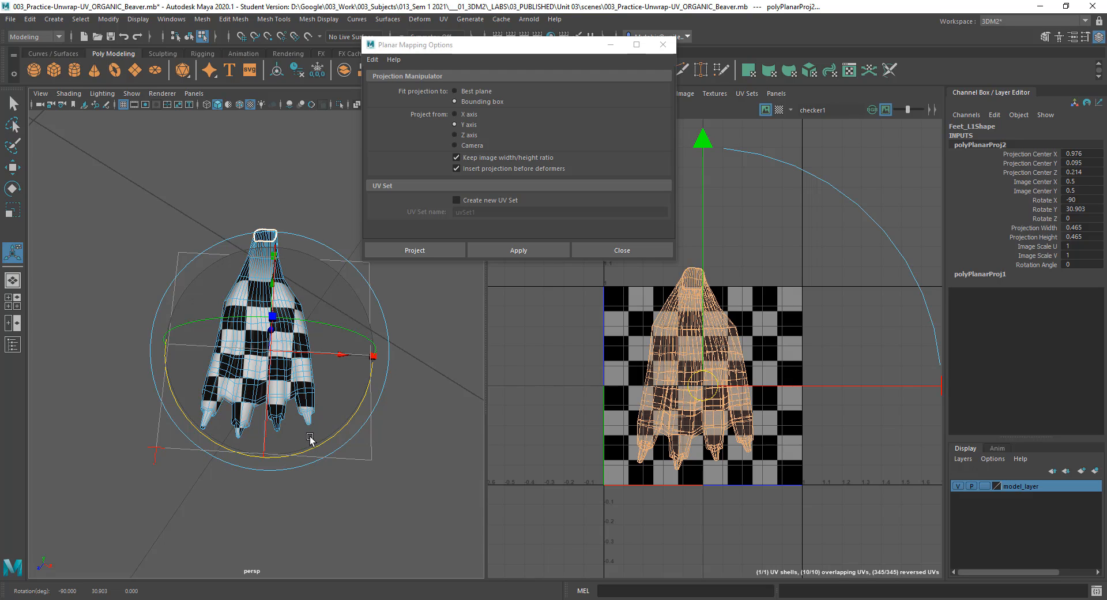
pyautogui.moveTo(354, 416); pyautogui.dragTo(130, 219)
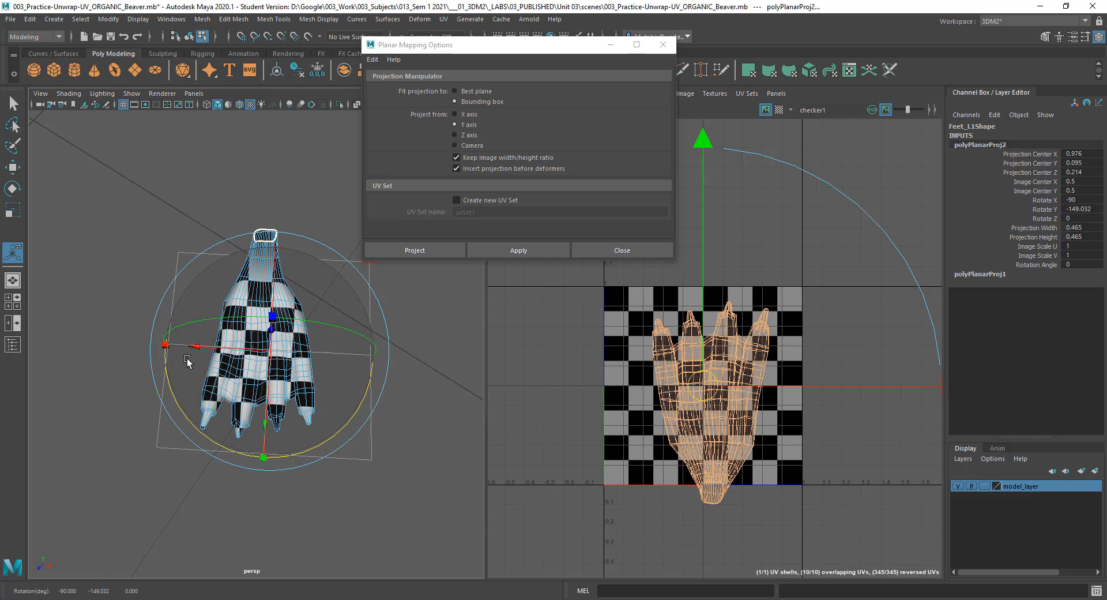
pyautogui.moveTo(197, 347); pyautogui.dragTo(187, 349)
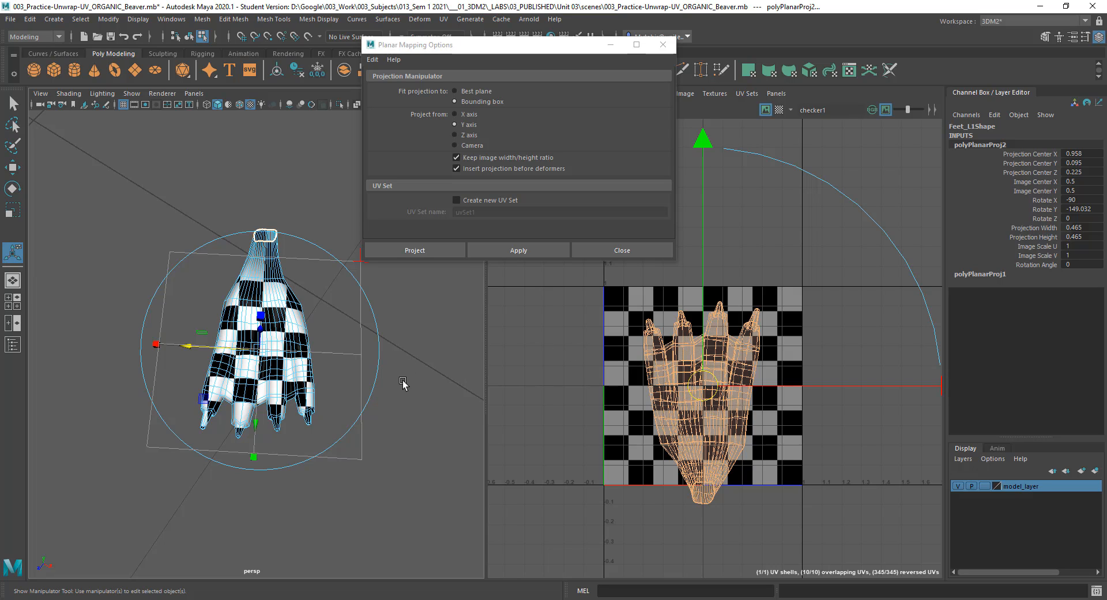
# Leave the projection manipulator, reselect the foot in object mode, and close the planar mapping options.
pyautogui.press('q')
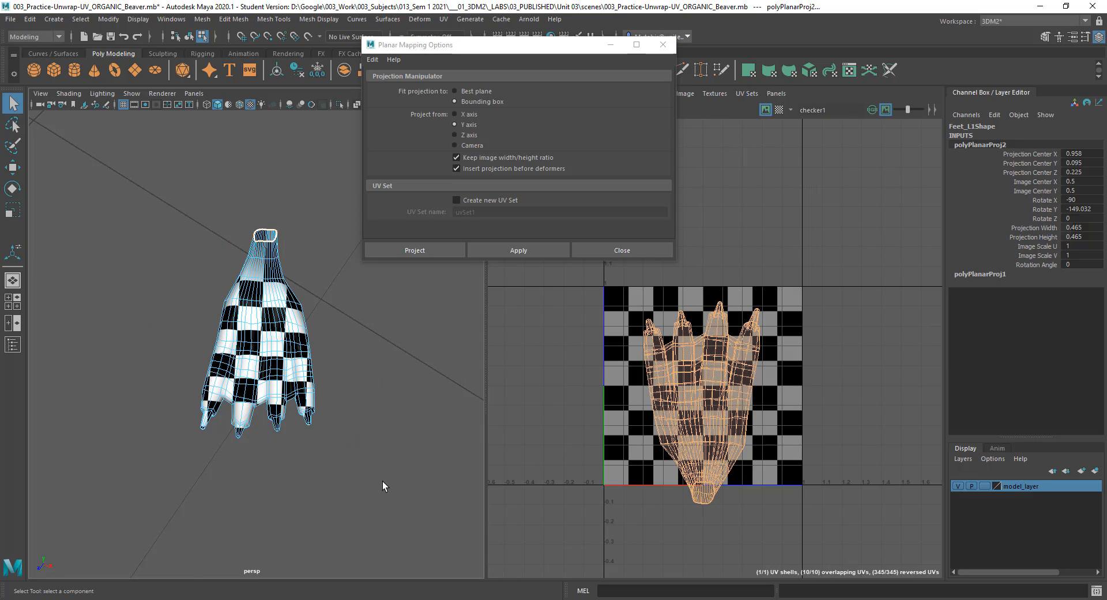
pyautogui.keyDown('alt'); pyautogui.moveTo(253, 426); pyautogui.dragTo(302, 360); pyautogui.keyUp('alt')
pyautogui.moveTo(270, 380); pyautogui.dragTo(312, 293, button='right')
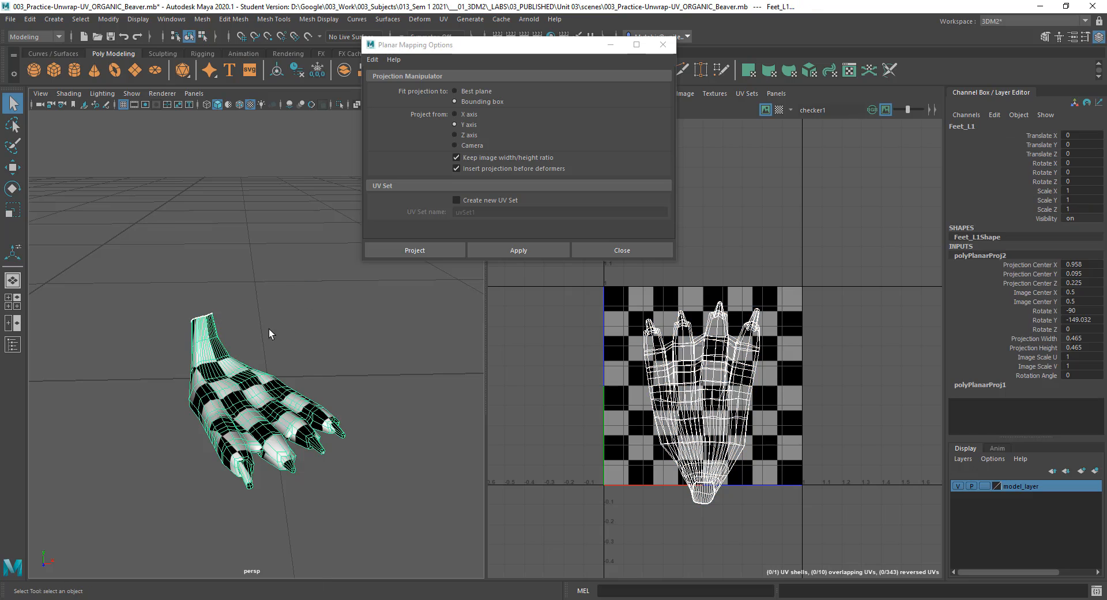
pyautogui.click(266, 356)
pyautogui.moveTo(265, 361); pyautogui.dragTo(348, 454)
pyautogui.rightClick(716, 371)
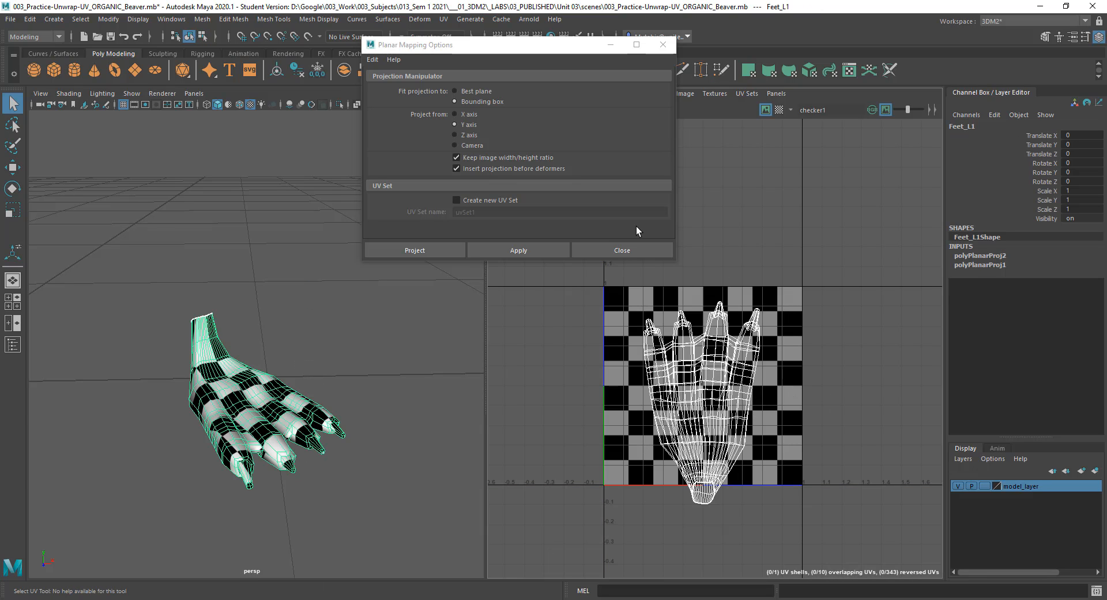
pyautogui.click(624, 247)
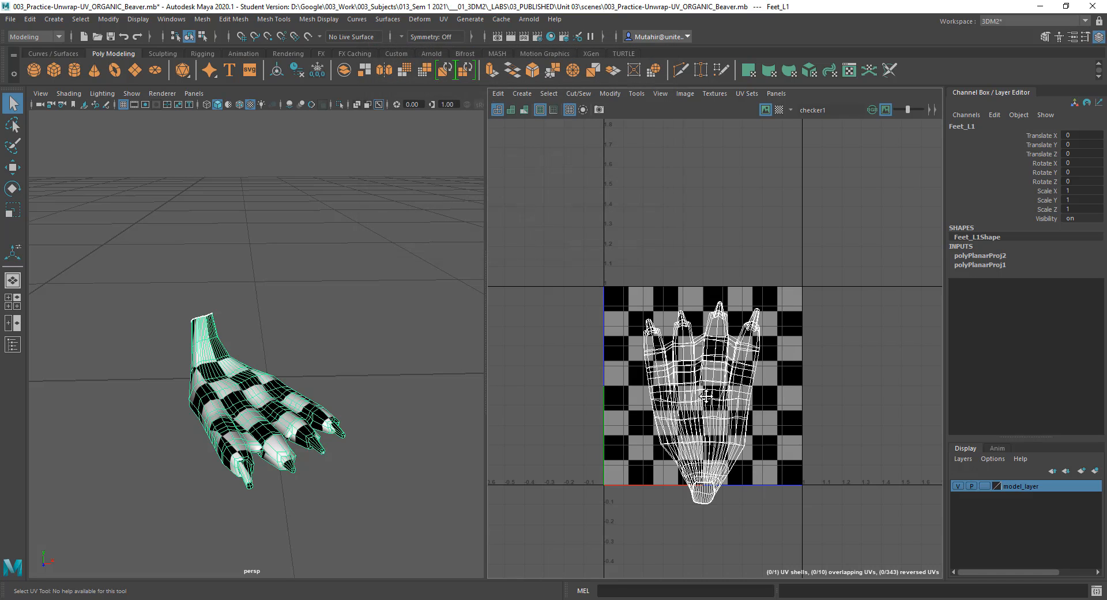
# Select the foot's entire UV shell in the UV layout using UV Shell selection mode.
pyautogui.keyDown('alt'); pyautogui.moveTo(707, 397); pyautogui.dragTo(686, 356, button='middle'); pyautogui.keyUp('alt')
pyautogui.keyDown('alt'); pyautogui.moveTo(684, 289); pyautogui.dragTo(673, 404, button='right'); pyautogui.keyUp('alt')
pyautogui.keyDown('alt'); pyautogui.moveTo(673, 403); pyautogui.dragTo(694, 356, button='middle'); pyautogui.keyUp('alt')
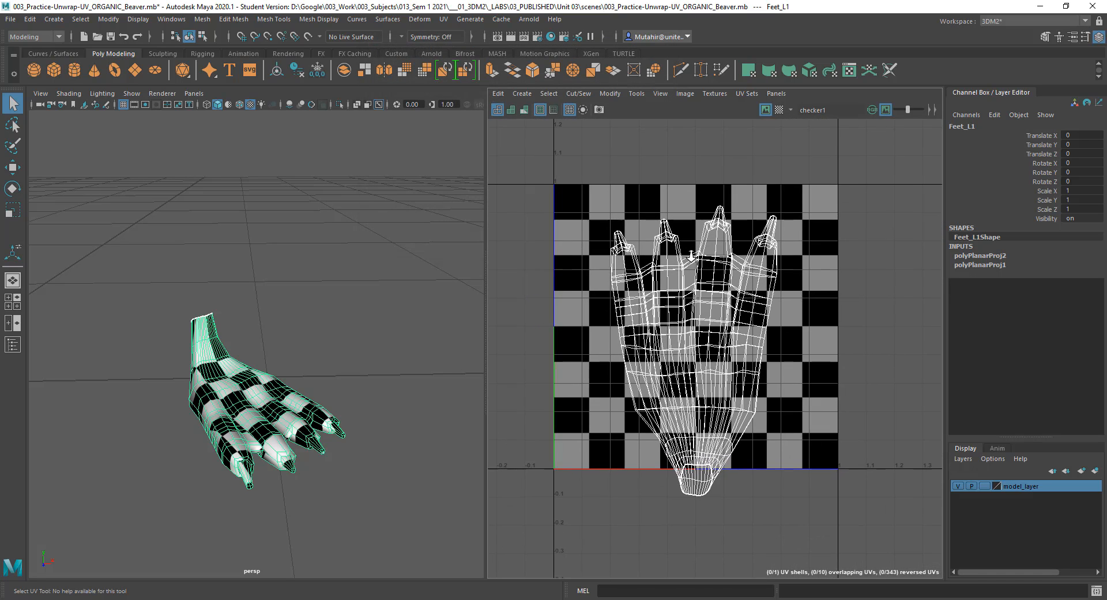
pyautogui.keyDown('alt'); pyautogui.moveTo(692, 256); pyautogui.dragTo(691, 269, button='right'); pyautogui.keyUp('alt')
pyautogui.rightClick(691, 293)
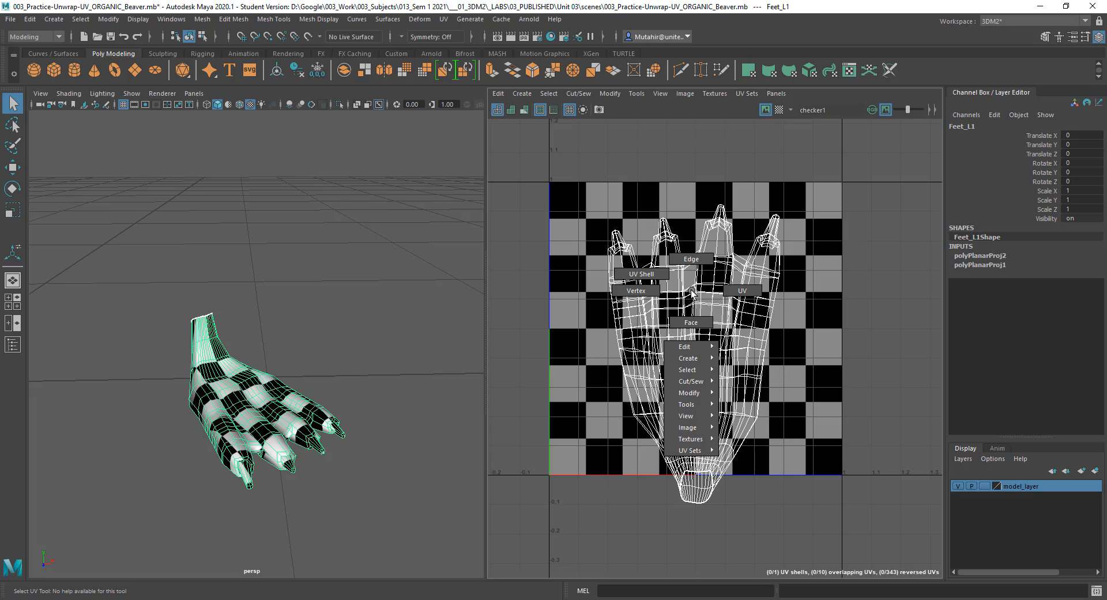
pyautogui.rightClick(691, 293)
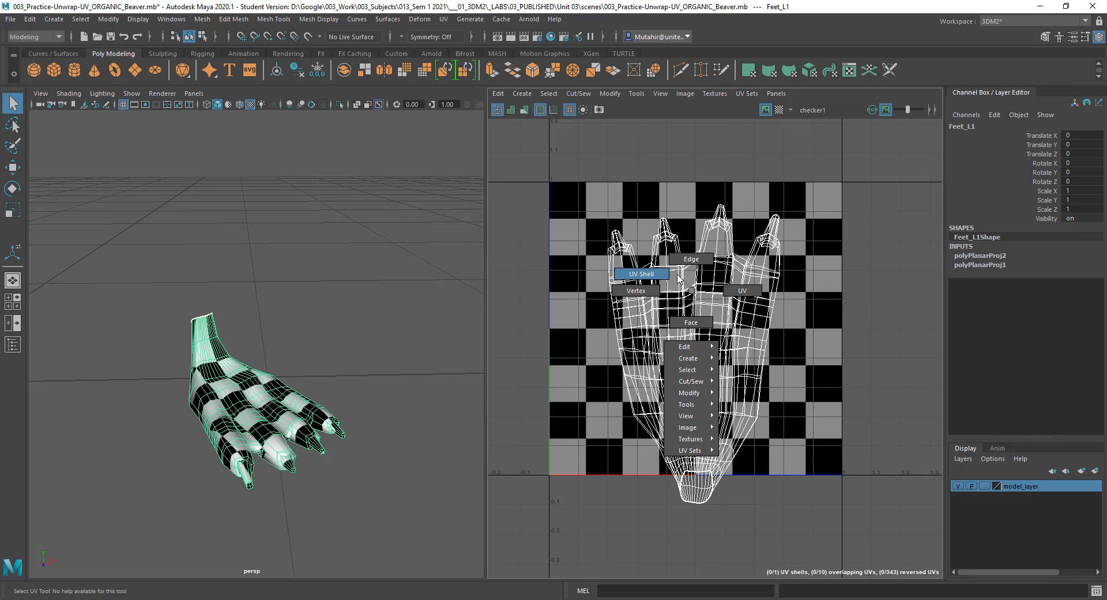
pyautogui.click(670, 274)
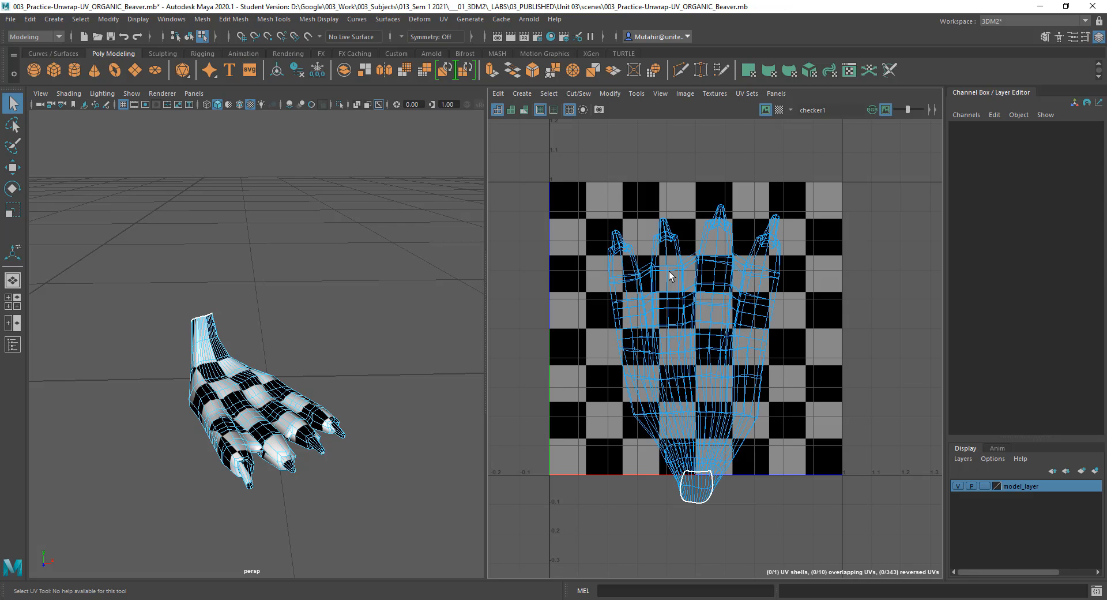
pyautogui.click(710, 325)
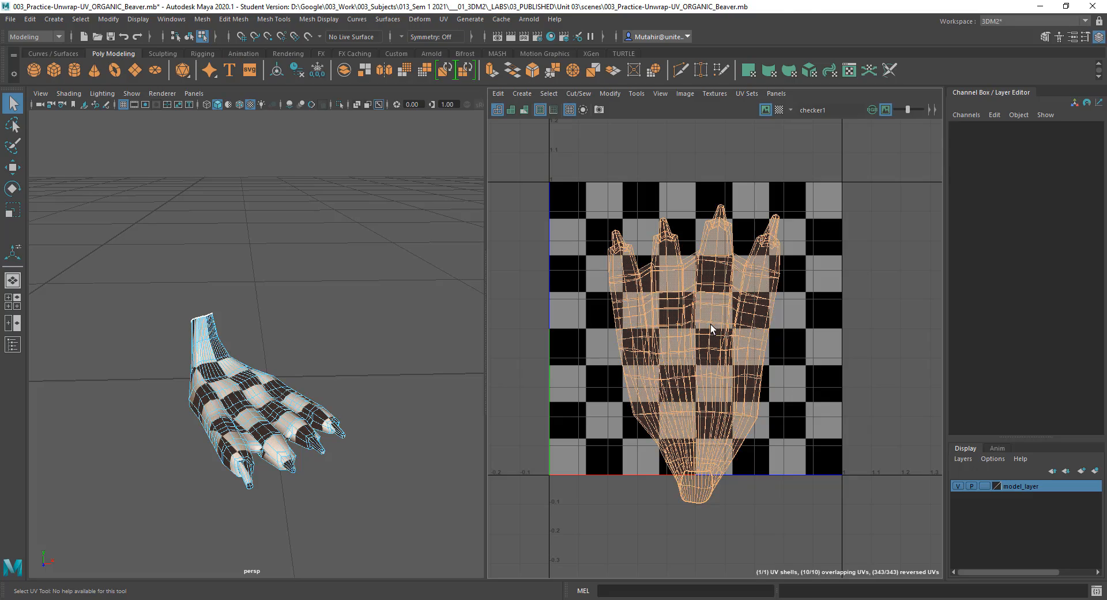
# Move the foot's UV shell up and slightly left so the ankle end sits inside the 0–1 UV tile.
pyautogui.press('w')
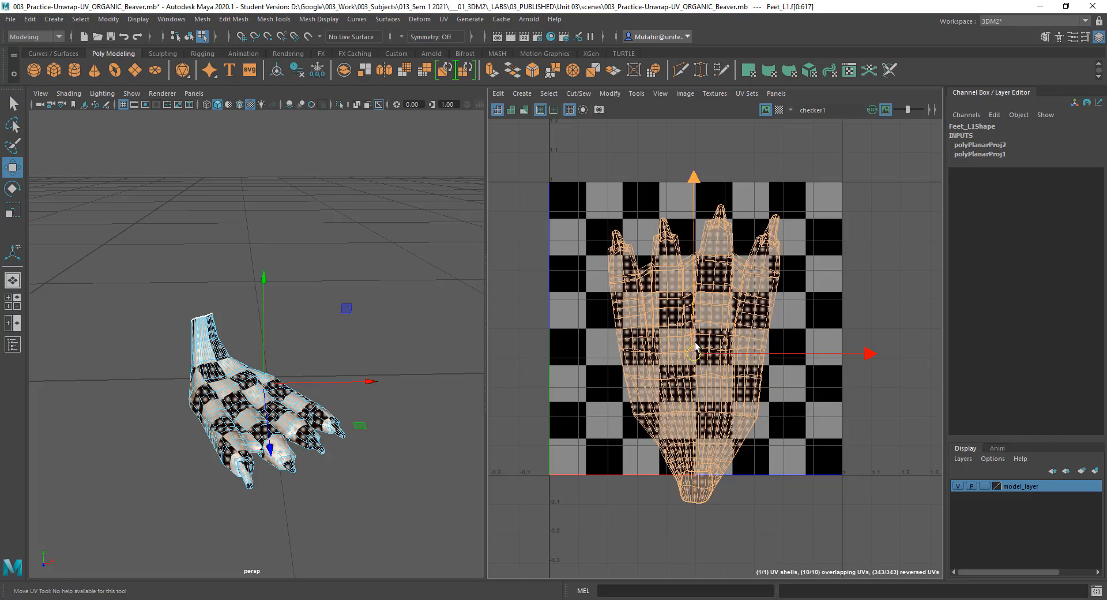
pyautogui.moveTo(695, 353); pyautogui.dragTo(697, 314)
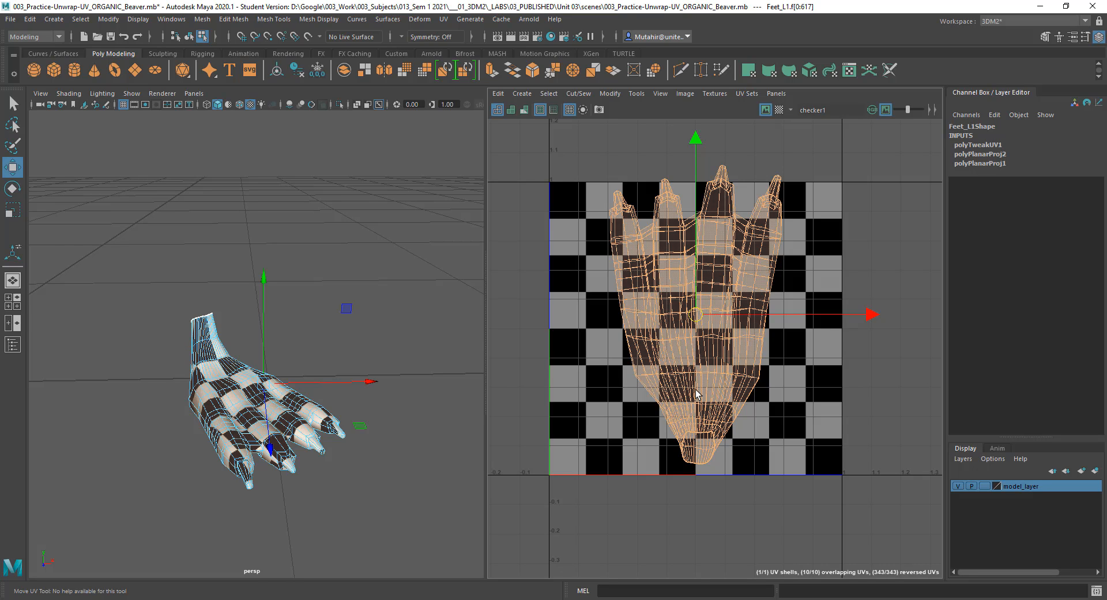
pyautogui.moveTo(698, 315); pyautogui.dragTo(684, 322)
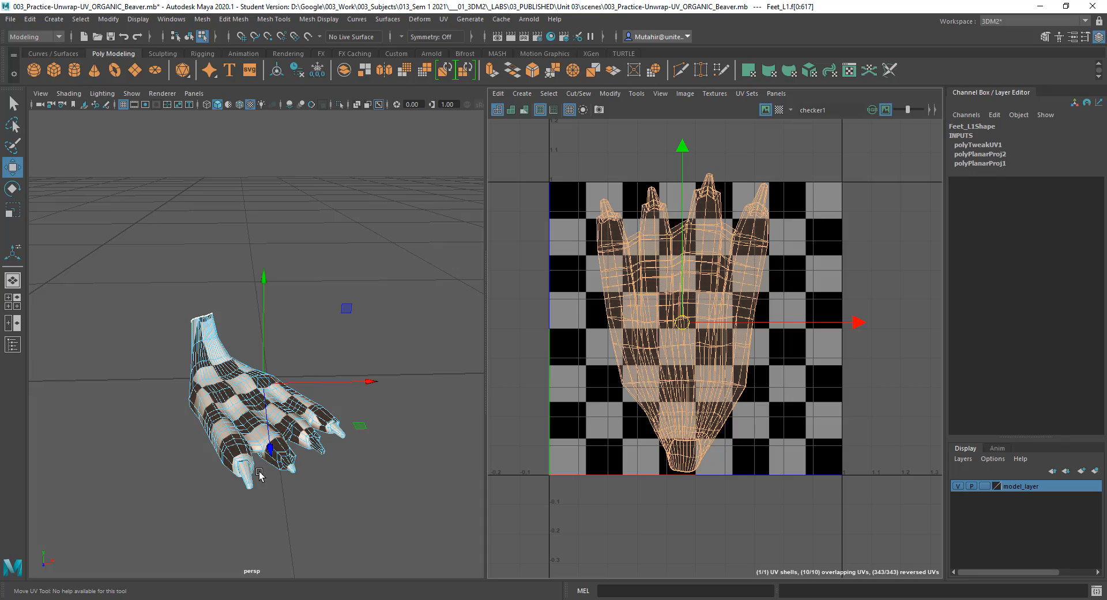
# Inspect the checker pattern across the top of the foot with its UVs deselected, and reselect all of its UVs.
pyautogui.scroll(5, 327, 333)
pyautogui.keyDown('alt'); pyautogui.moveTo(326, 334); pyautogui.dragTo(346, 346); pyautogui.keyUp('alt')
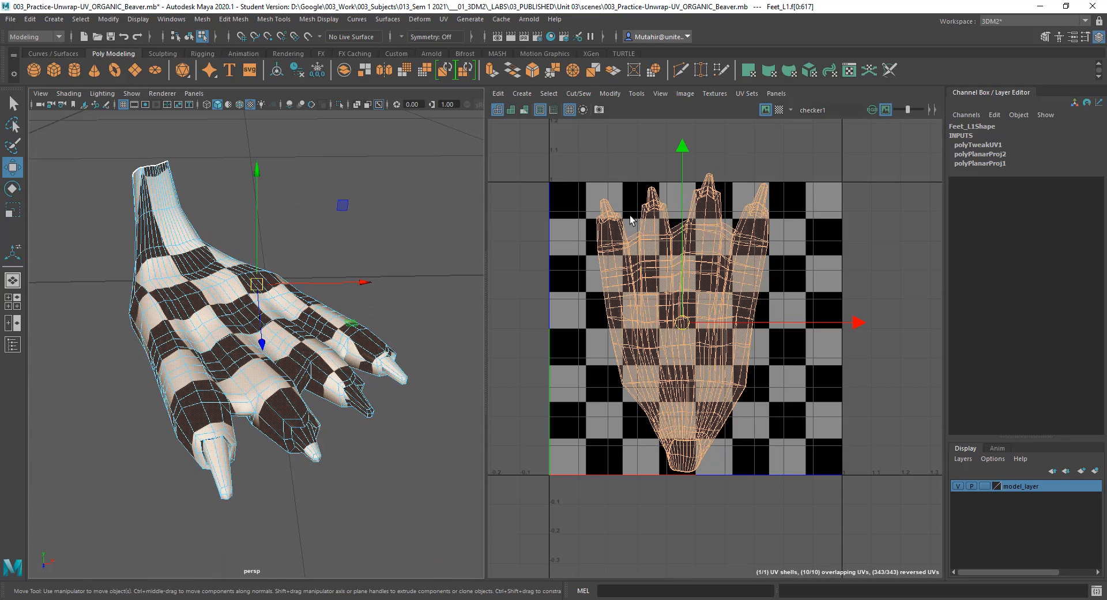
pyautogui.click(415, 375)
pyautogui.keyDown('alt'); pyautogui.moveTo(415, 376); pyautogui.dragTo(253, 360); pyautogui.keyUp('alt')
pyautogui.keyDown('alt'); pyautogui.moveTo(271, 282); pyautogui.dragTo(266, 331); pyautogui.keyUp('alt')
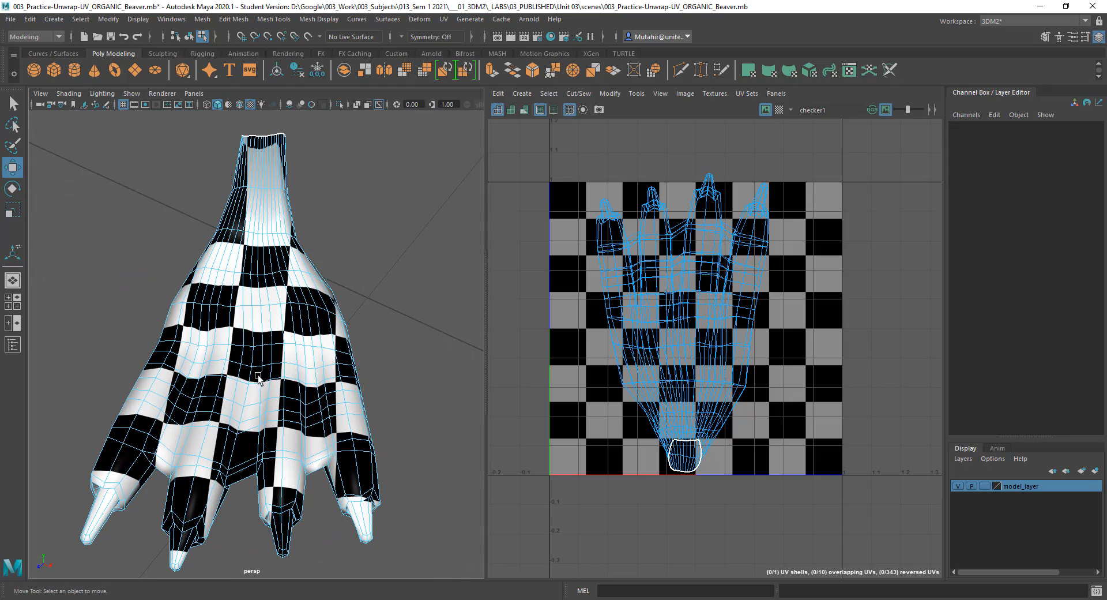
pyautogui.keyDown('alt'); pyautogui.moveTo(260, 378); pyautogui.dragTo(276, 396); pyautogui.keyUp('alt')
pyautogui.hotkey('ctrl', 'shift', 'a')
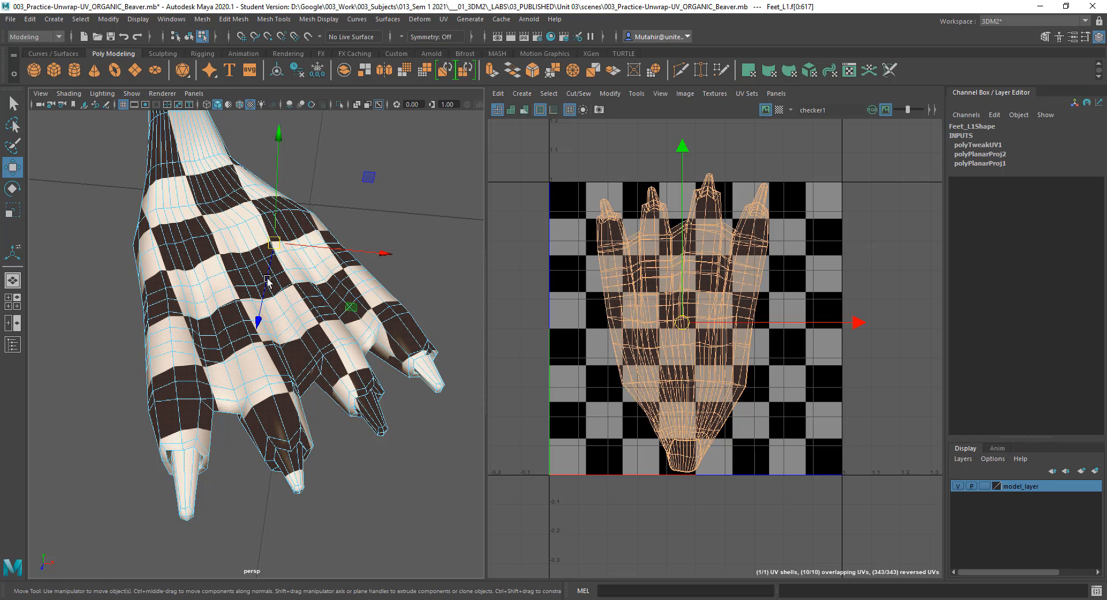
# Return the foot to object mode and set the Repeat UV of its material's checker texture to 8 by 8.
pyautogui.moveTo(280, 286); pyautogui.dragTo(347, 259, button='right')
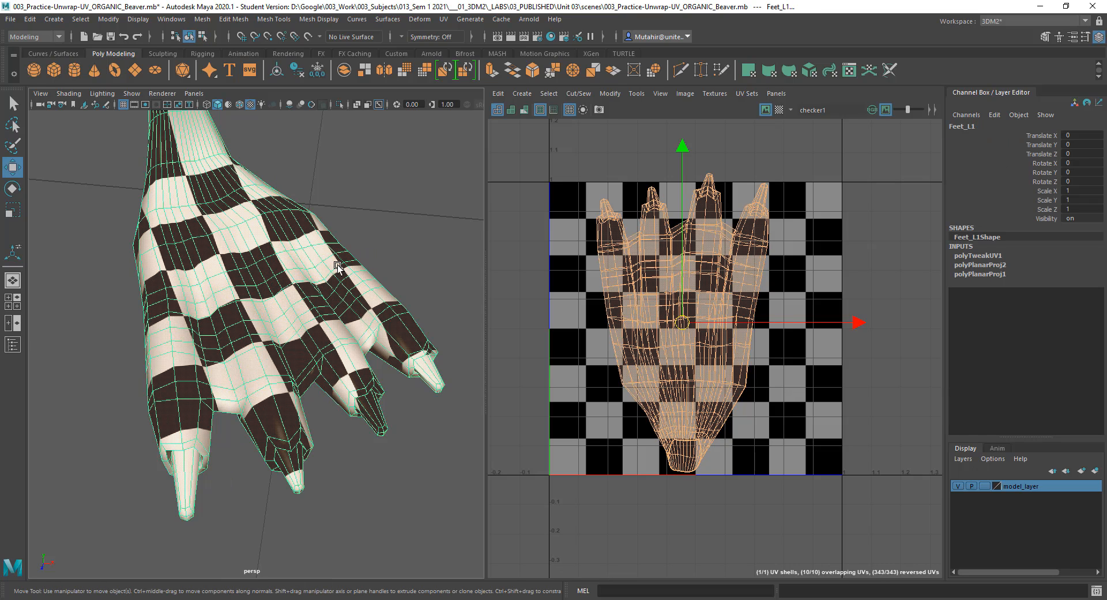
pyautogui.hotkey('ctrl', 'a')
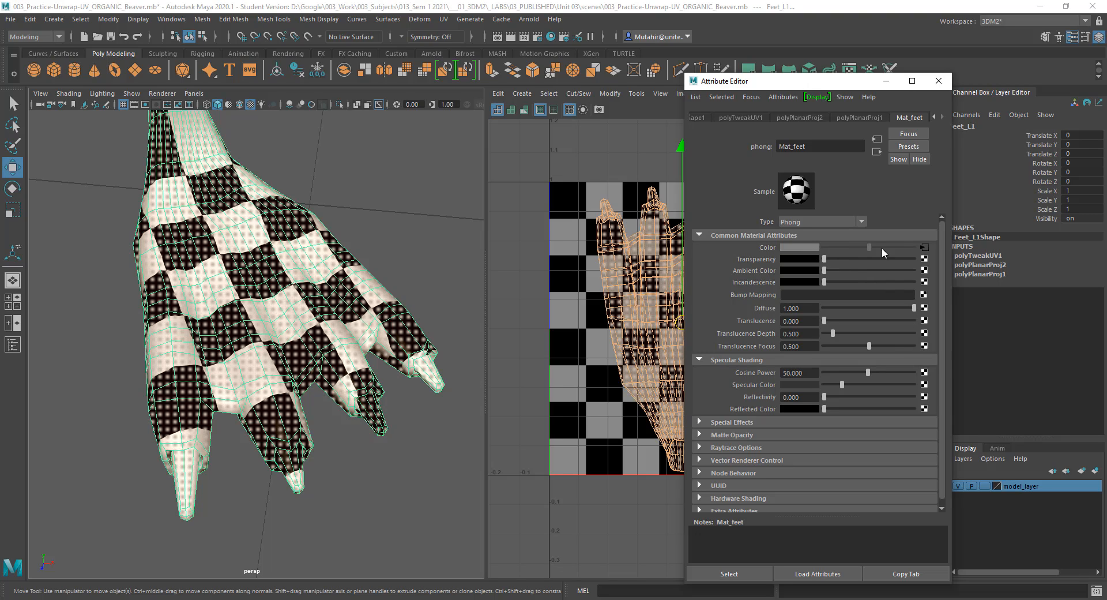
pyautogui.click(922, 245)
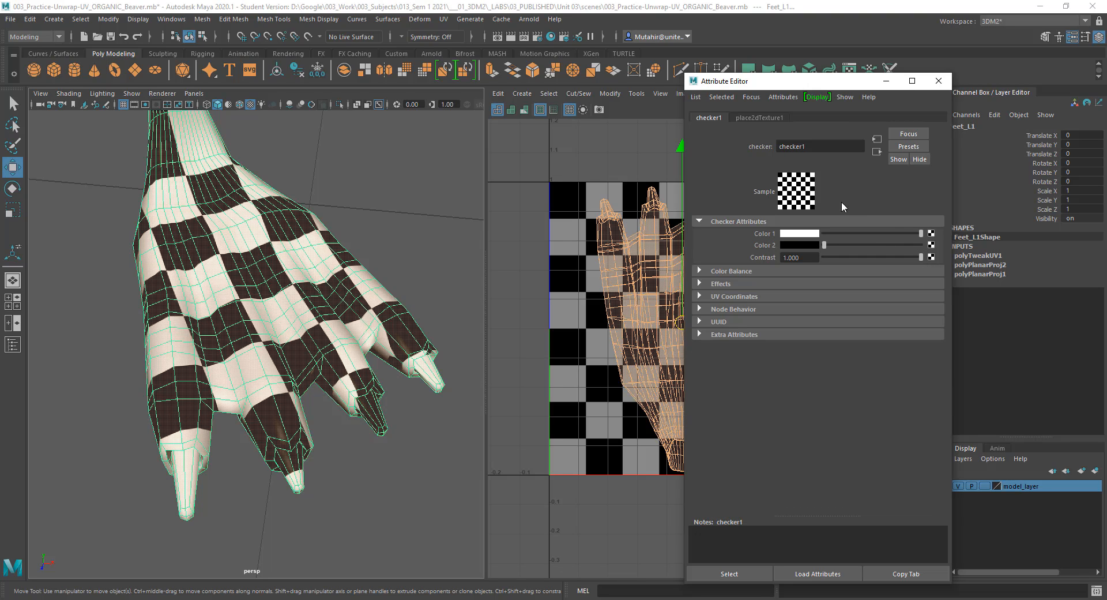
pyautogui.click(878, 143)
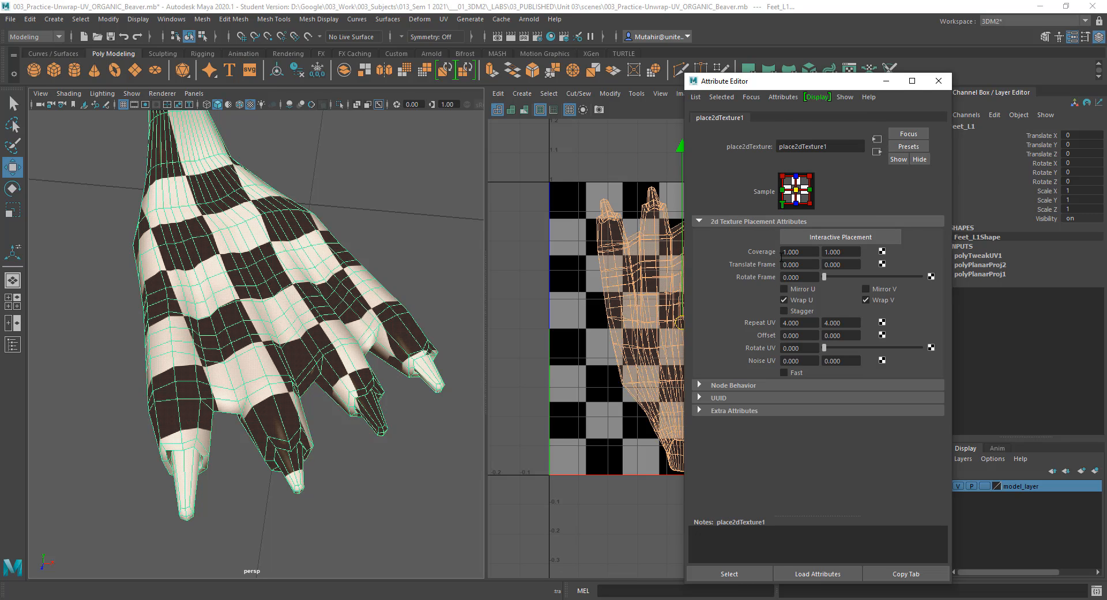
pyautogui.click(793, 323)
pyautogui.write('8')
pyautogui.press('Tab')
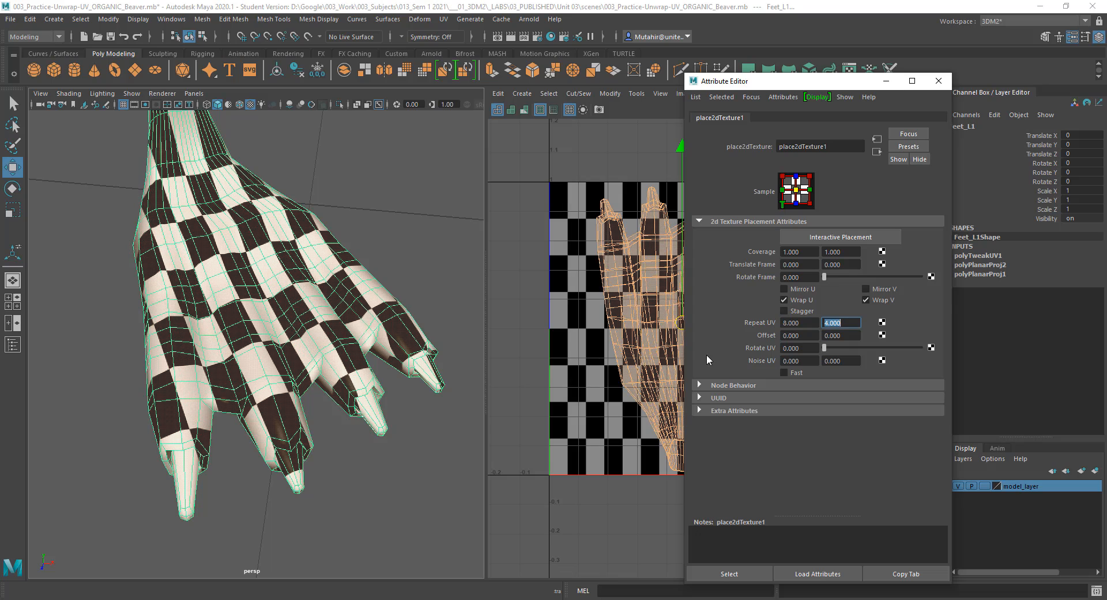
pyautogui.write('8')
pyautogui.press('Tab')
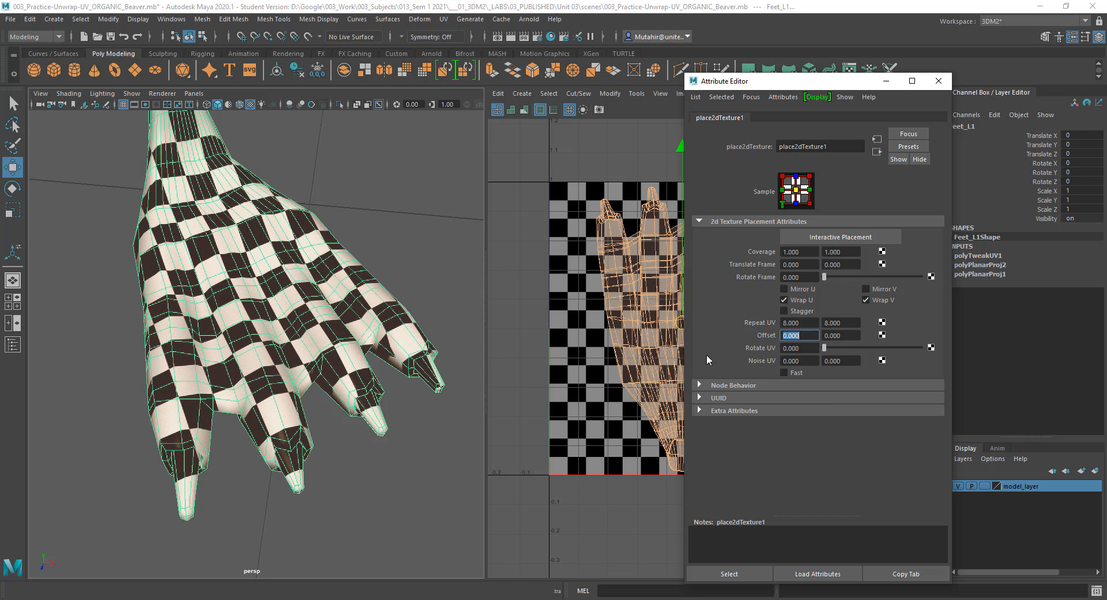
# Try a Repeat UV of 16 by 16 on the checker texture, and restore both values to 8.
pyautogui.hotkey('shift', 'Tab')
pyautogui.write('16')
pyautogui.hotkey('shift', 'Tab')
pyautogui.write('16')
pyautogui.press('Return')
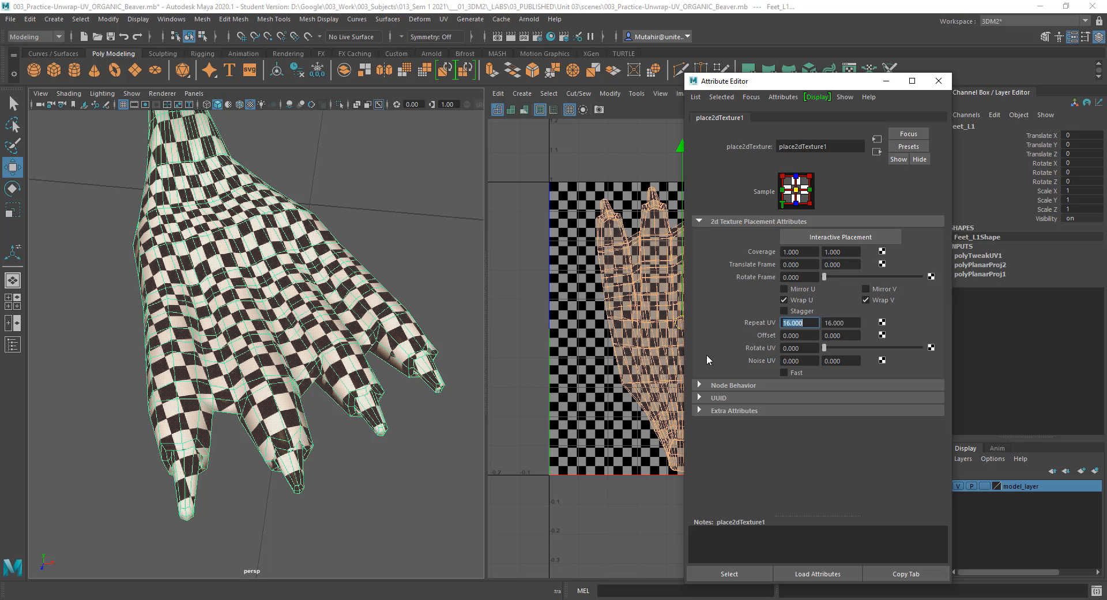
pyautogui.write('8')
pyautogui.press('Tab')
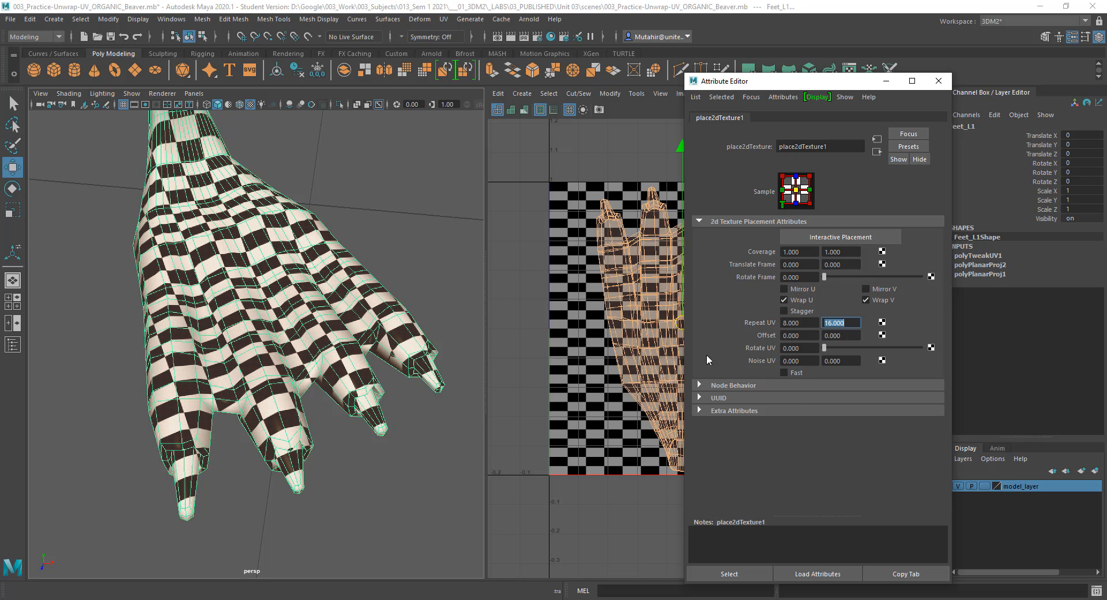
pyautogui.write('8')
pyautogui.press('Tab')
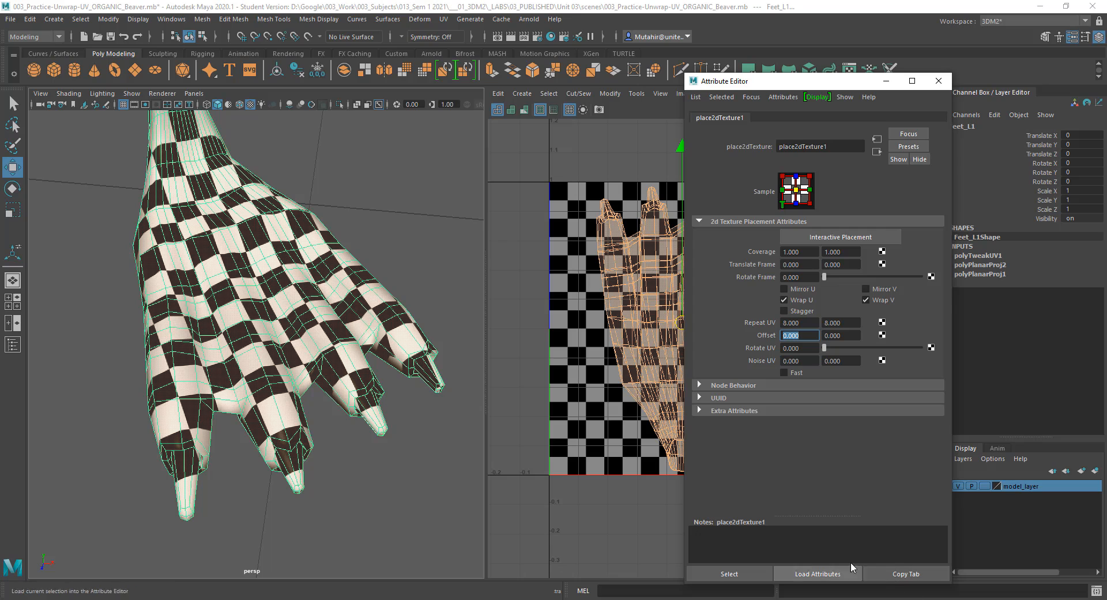
# Close the Attribute Editor and activate the Select tool with the foot deselected, viewing its checker pattern from the side.
pyautogui.click(939, 81)
pyautogui.click(383, 257)
pyautogui.moveTo(331, 288)
pyautogui.keyDown('alt'); pyautogui.mouseDown()
pyautogui.moveTo(409, 265)
pyautogui.moveTo(375, 286)
pyautogui.moveTo(388, 246)
pyautogui.moveTo(430, 262)
pyautogui.moveTo(341, 311)
pyautogui.moveTo(326, 239)
pyautogui.moveTo(235, 364)
pyautogui.moveTo(313, 280)
pyautogui.mouseUp(); pyautogui.keyUp('alt')
pyautogui.click(341, 312)
pyautogui.press('q')
pyautogui.click(327, 249)
pyautogui.keyDown('alt'); pyautogui.moveTo(290, 413); pyautogui.dragTo(370, 356); pyautogui.keyUp('alt')
pyautogui.keyDown('alt'); pyautogui.moveTo(227, 346); pyautogui.dragTo(272, 351); pyautogui.keyUp('alt')
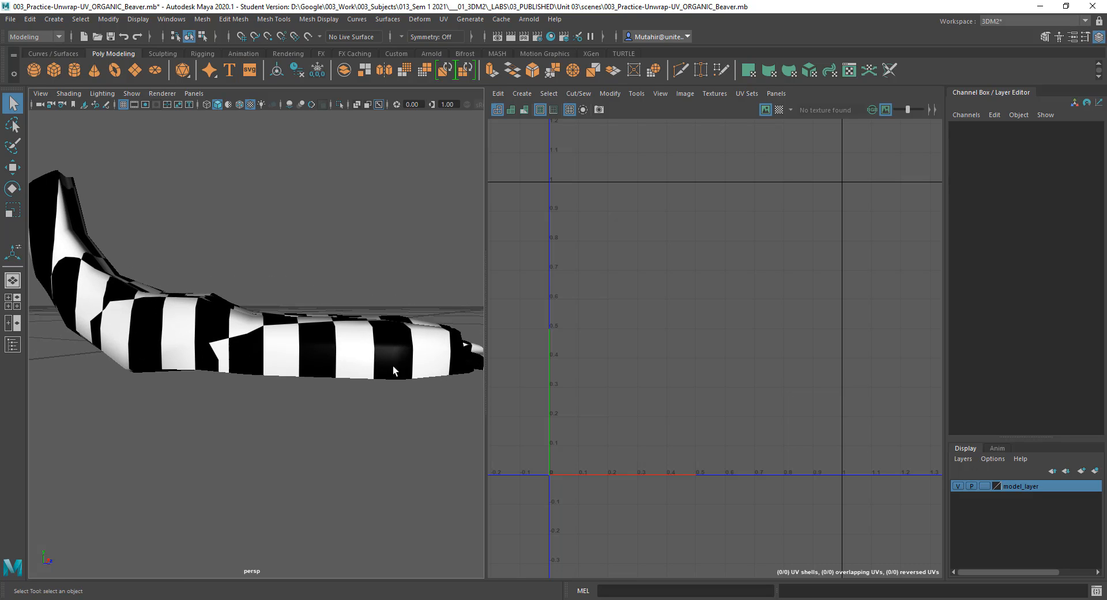
# Examine the checker pattern for stretching along the foot's sides, heel, ankle and top surface.
pyautogui.keyDown('alt'); pyautogui.moveTo(393, 366); pyautogui.dragTo(109, 348); pyautogui.keyUp('alt')
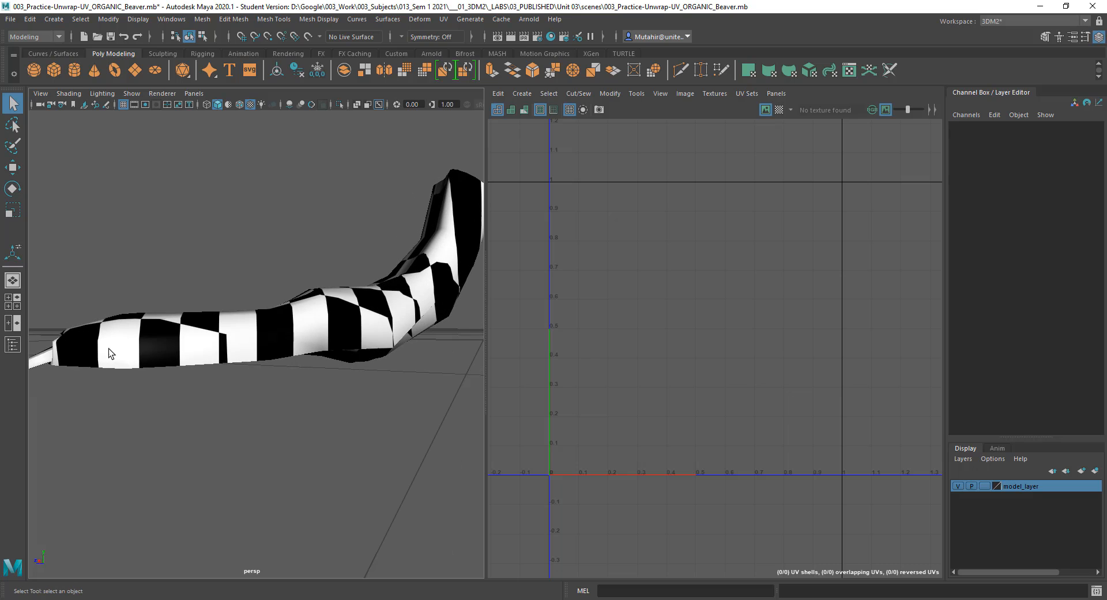
pyautogui.keyDown('alt'); pyautogui.moveTo(379, 316); pyautogui.dragTo(365, 341); pyautogui.keyUp('alt')
pyautogui.keyDown('alt'); pyautogui.moveTo(365, 342); pyautogui.dragTo(322, 351, button='middle'); pyautogui.keyUp('alt')
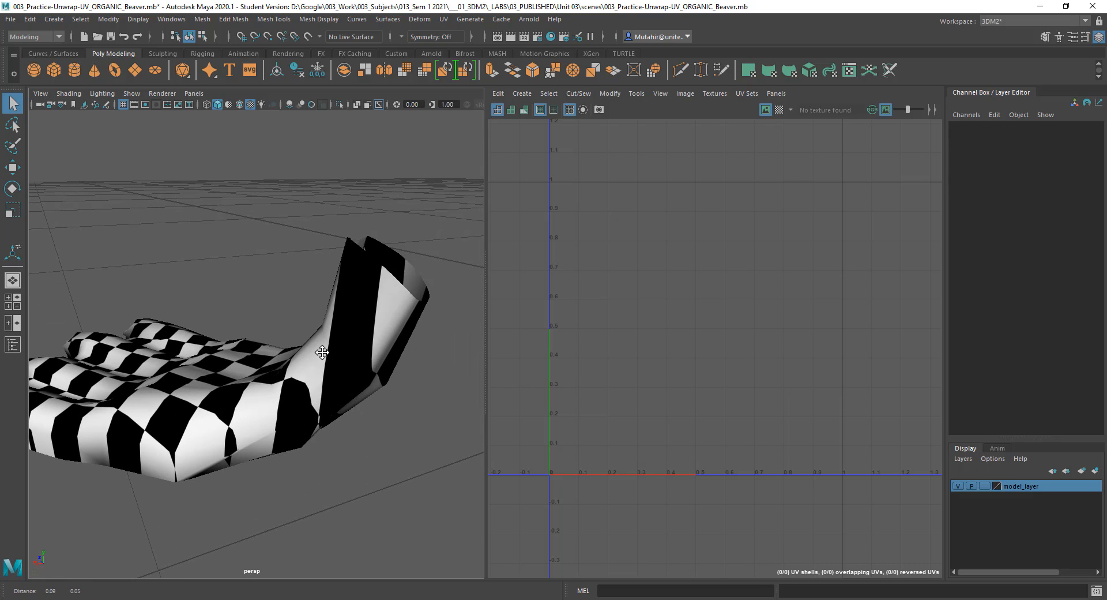
pyautogui.keyDown('alt'); pyautogui.moveTo(341, 351); pyautogui.dragTo(400, 314); pyautogui.keyUp('alt')
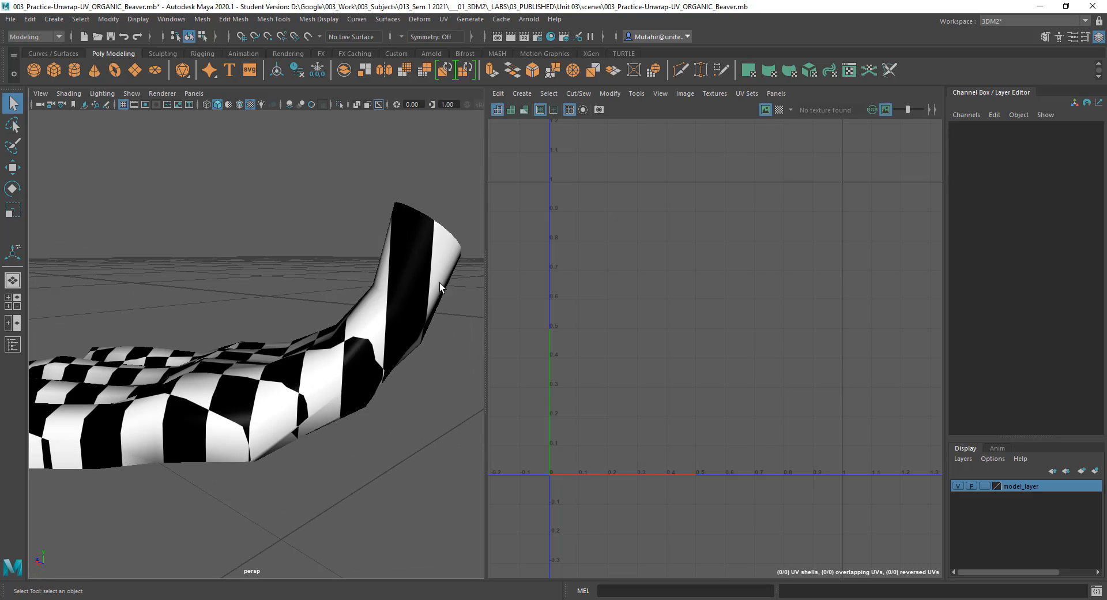
pyautogui.keyDown('alt'); pyautogui.moveTo(440, 282); pyautogui.dragTo(291, 438); pyautogui.keyUp('alt')
pyautogui.click(291, 438)
pyautogui.keyDown('alt'); pyautogui.moveTo(291, 438); pyautogui.dragTo(326, 435, button='middle'); pyautogui.keyUp('alt')
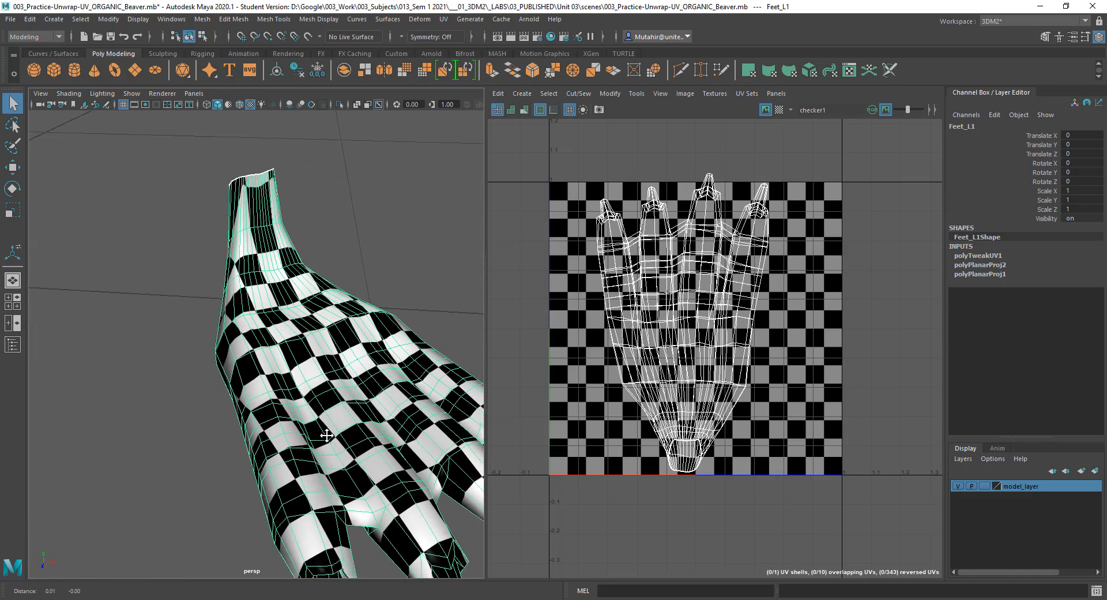
pyautogui.keyDown('alt'); pyautogui.moveTo(327, 435); pyautogui.dragTo(263, 300, button='right'); pyautogui.keyUp('alt')
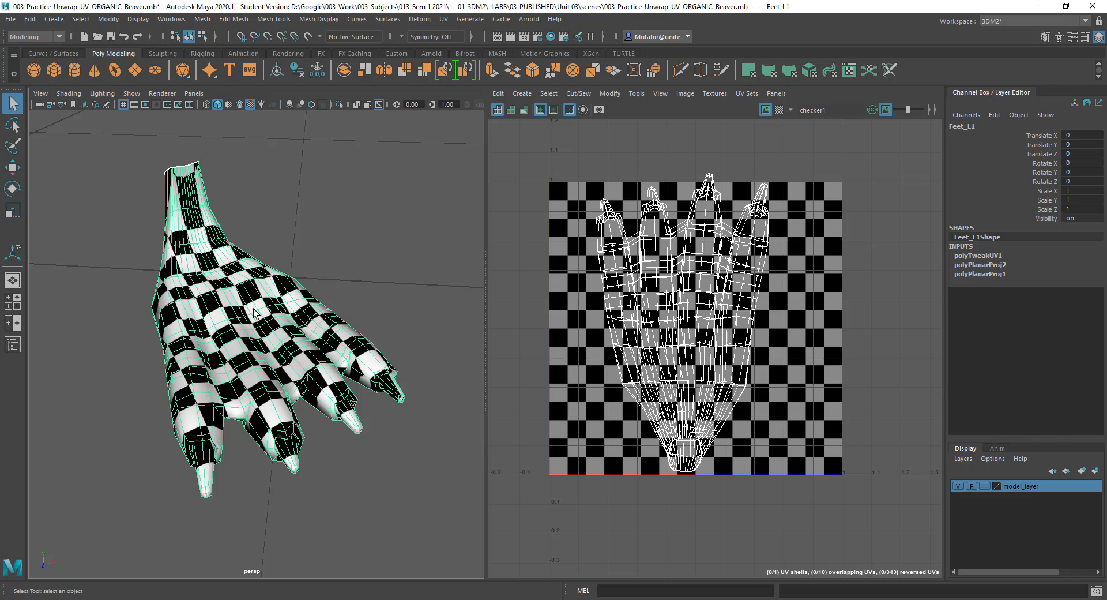
pyautogui.click(287, 250)
pyautogui.keyDown('alt'); pyautogui.moveTo(287, 249); pyautogui.dragTo(245, 200); pyautogui.keyUp('alt')
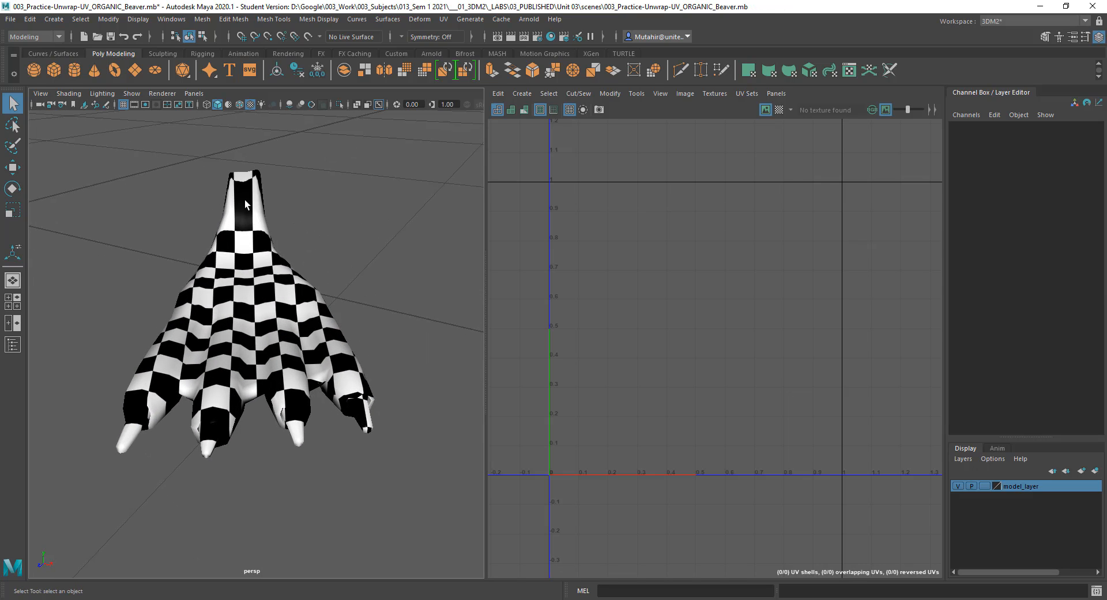
# Switch the foot to component mode with nothing selected, and turn on shaded display of its UV shell.
pyautogui.click(243, 202)
pyautogui.moveTo(241, 206); pyautogui.dragTo(242, 230, button='right')
pyautogui.moveTo(170, 163); pyautogui.dragTo(238, 306)
pyautogui.click(220, 255)
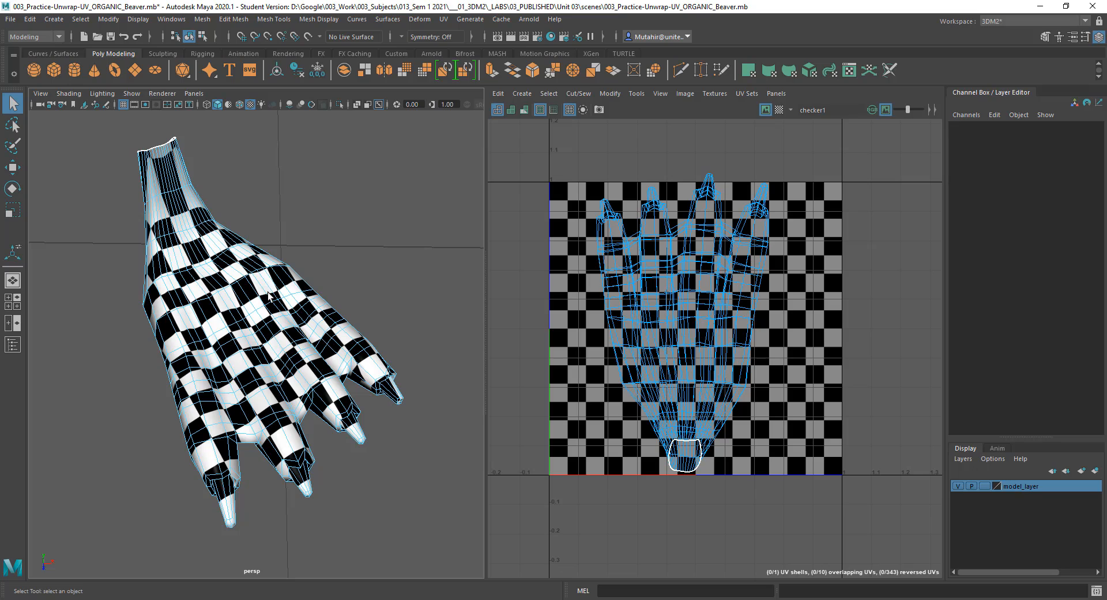
pyautogui.click(661, 93)
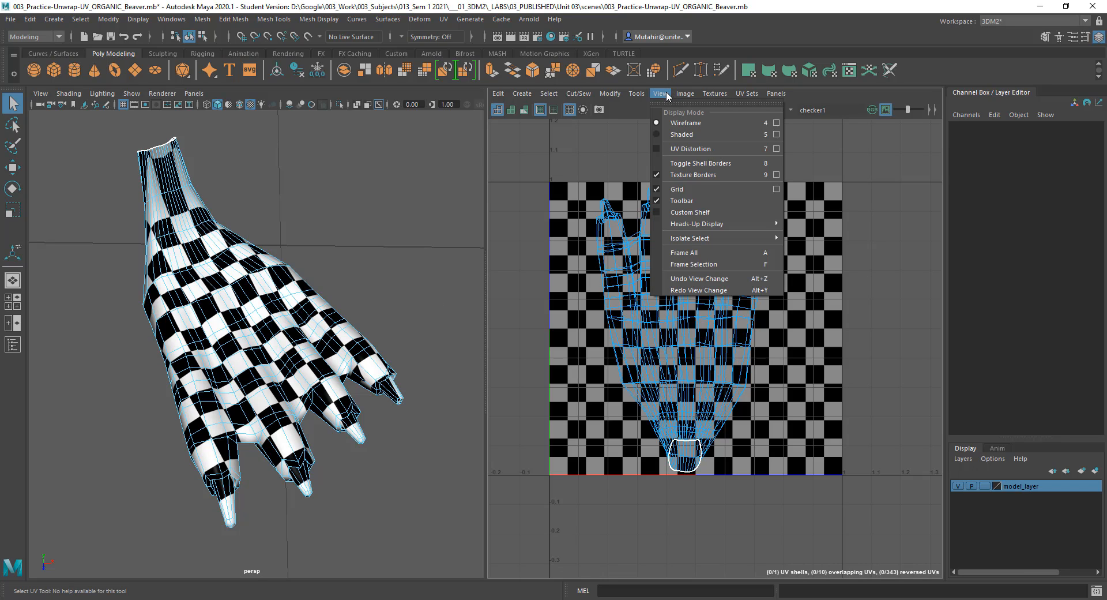
pyautogui.click(689, 135)
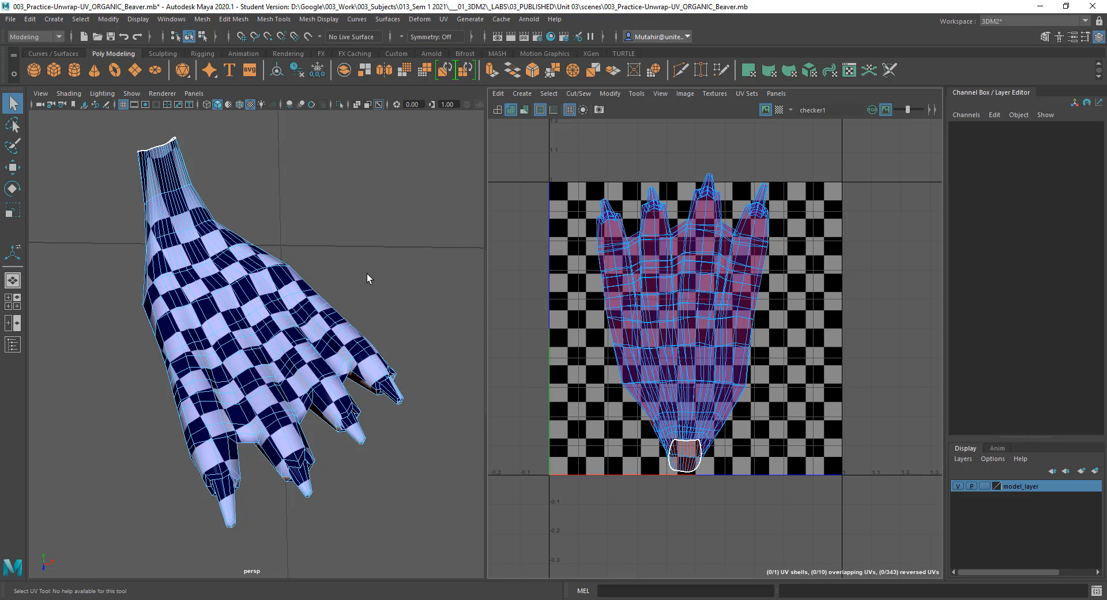
# Return the foot to object mode and select the whole mesh.
pyautogui.keyDown('alt'); pyautogui.moveTo(389, 268); pyautogui.dragTo(282, 281); pyautogui.keyUp('alt')
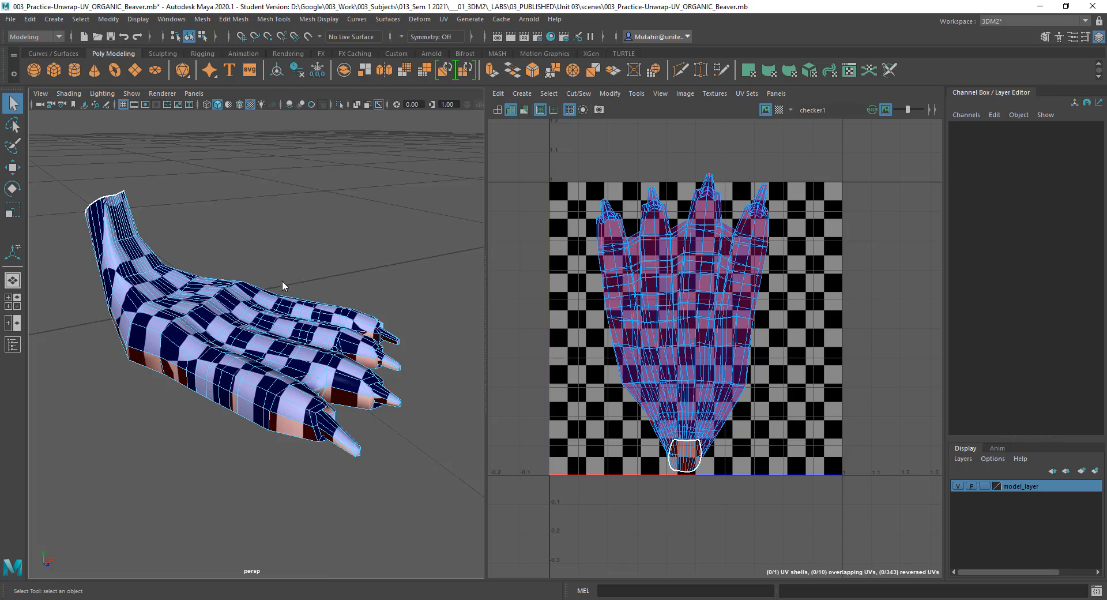
pyautogui.moveTo(282, 280); pyautogui.dragTo(310, 258, button='right')
pyautogui.click(336, 252)
pyautogui.click(271, 322)
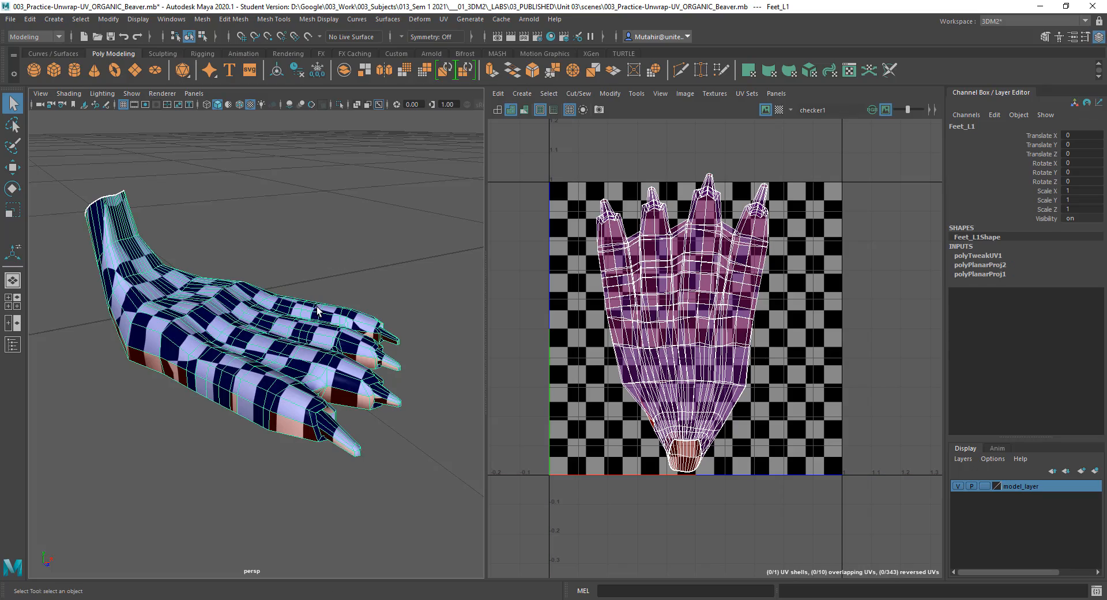
# Examine the shaded UV orientation colours on the foot's side, ankle and sole, comparing the sole with its plain checker pattern.
pyautogui.keyDown('alt'); pyautogui.moveTo(318, 311); pyautogui.dragTo(308, 287); pyautogui.keyUp('alt')
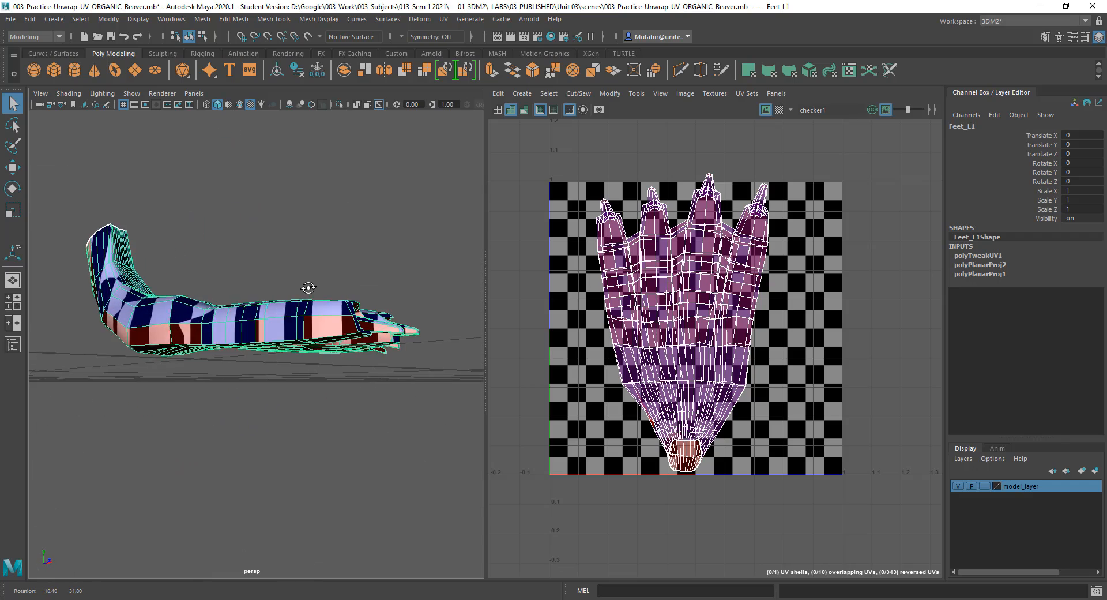
pyautogui.scroll(6, 309, 288)
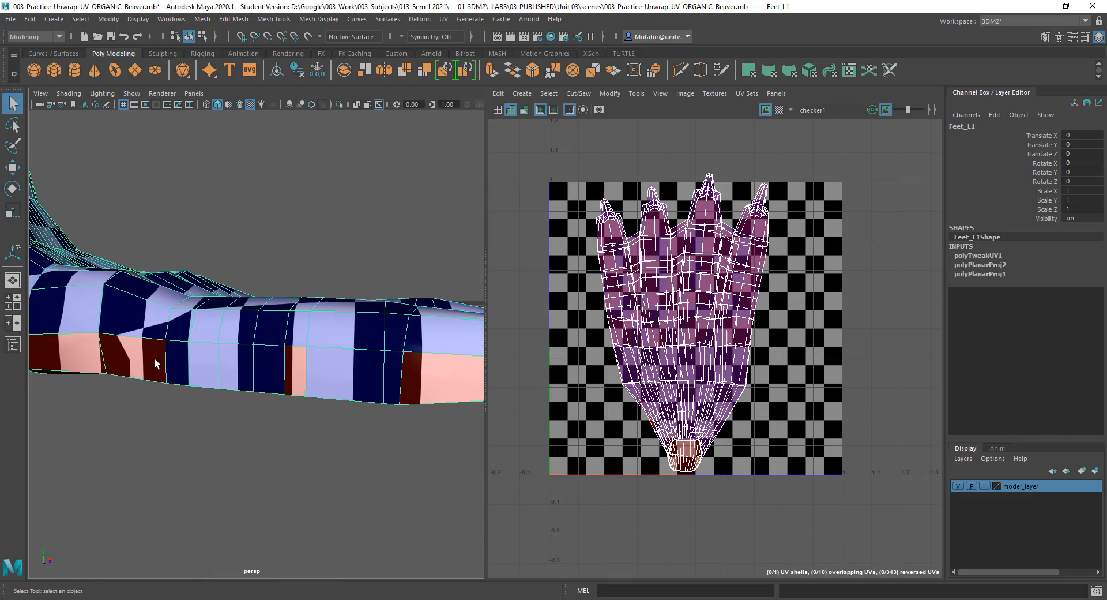
pyautogui.keyDown('alt'); pyautogui.moveTo(422, 388); pyautogui.dragTo(269, 359, button='right'); pyautogui.keyUp('alt')
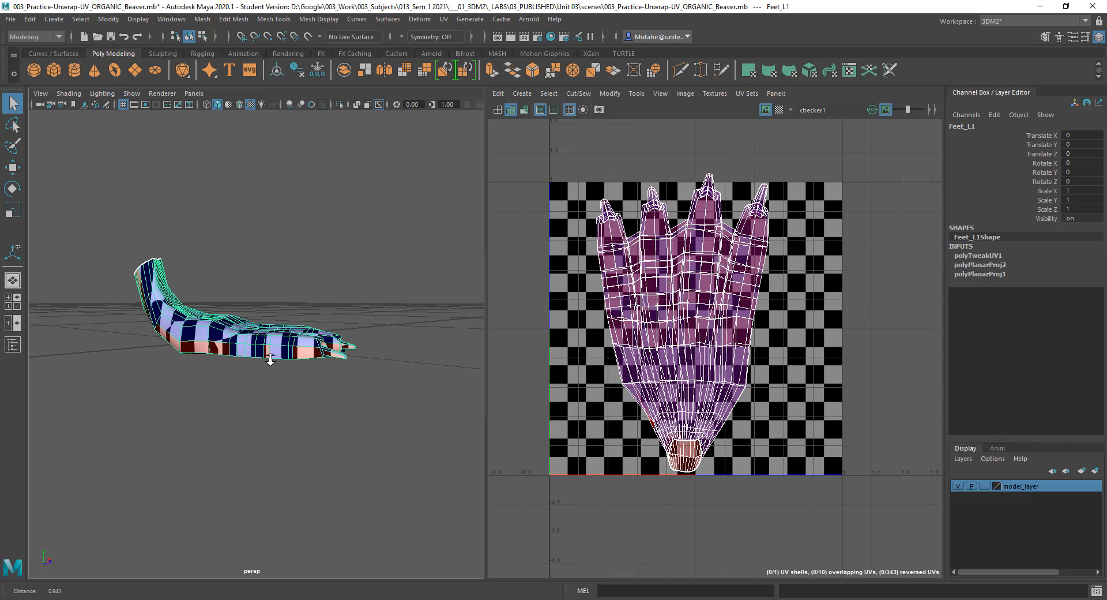
pyautogui.keyDown('alt'); pyautogui.moveTo(207, 355); pyautogui.dragTo(272, 207); pyautogui.keyUp('alt')
pyautogui.click(302, 237)
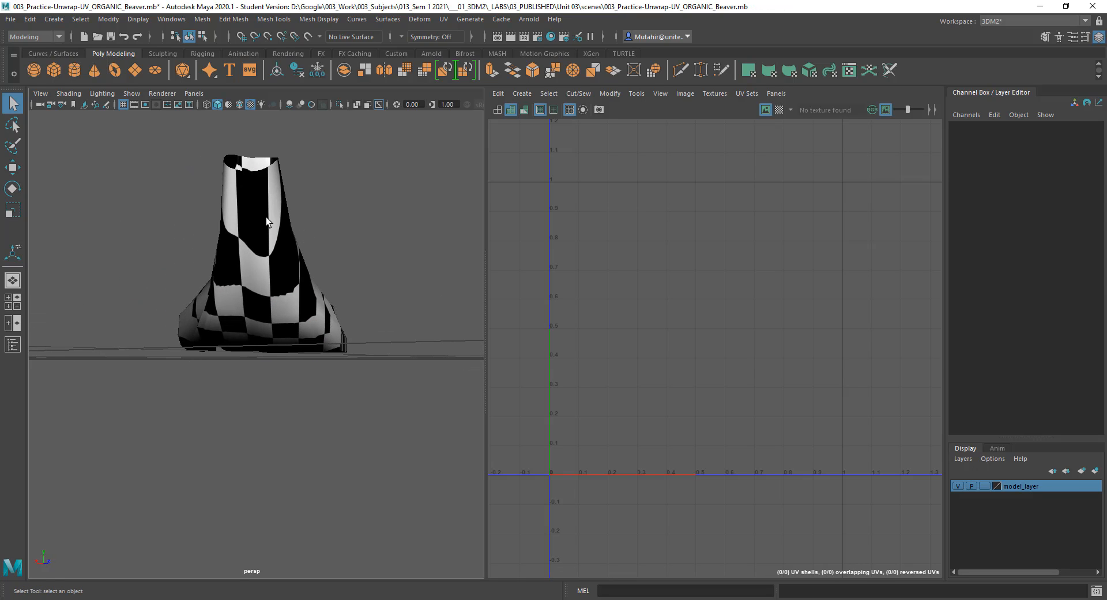
pyautogui.click(267, 222)
pyautogui.keyDown('alt'); pyautogui.moveTo(325, 257); pyautogui.dragTo(242, 230); pyautogui.keyUp('alt')
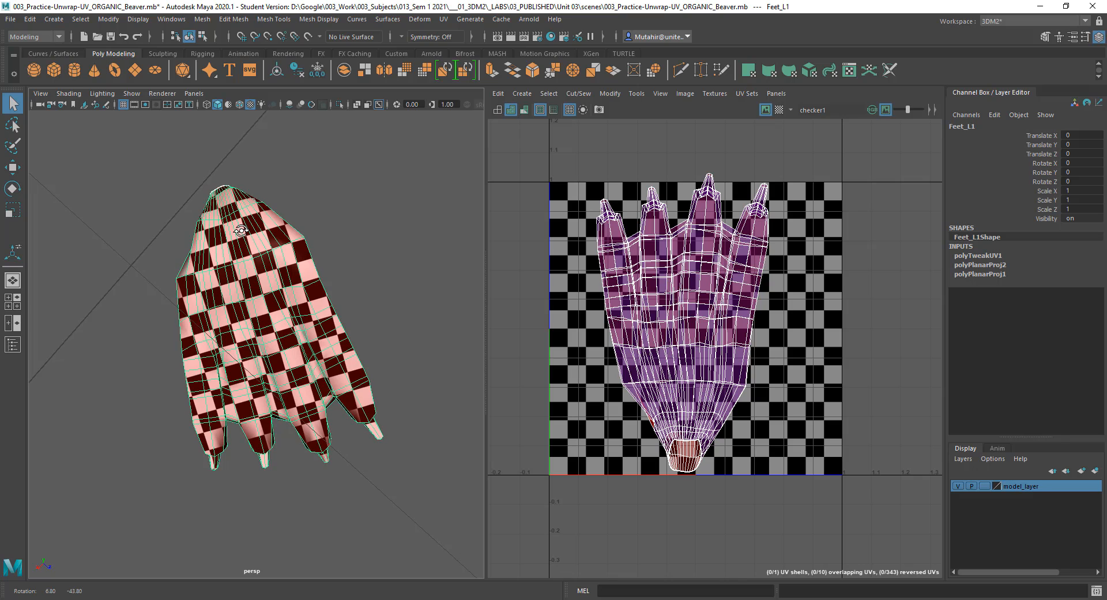
pyautogui.keyDown('alt'); pyautogui.moveTo(271, 206); pyautogui.dragTo(278, 246, button='right'); pyautogui.keyUp('alt')
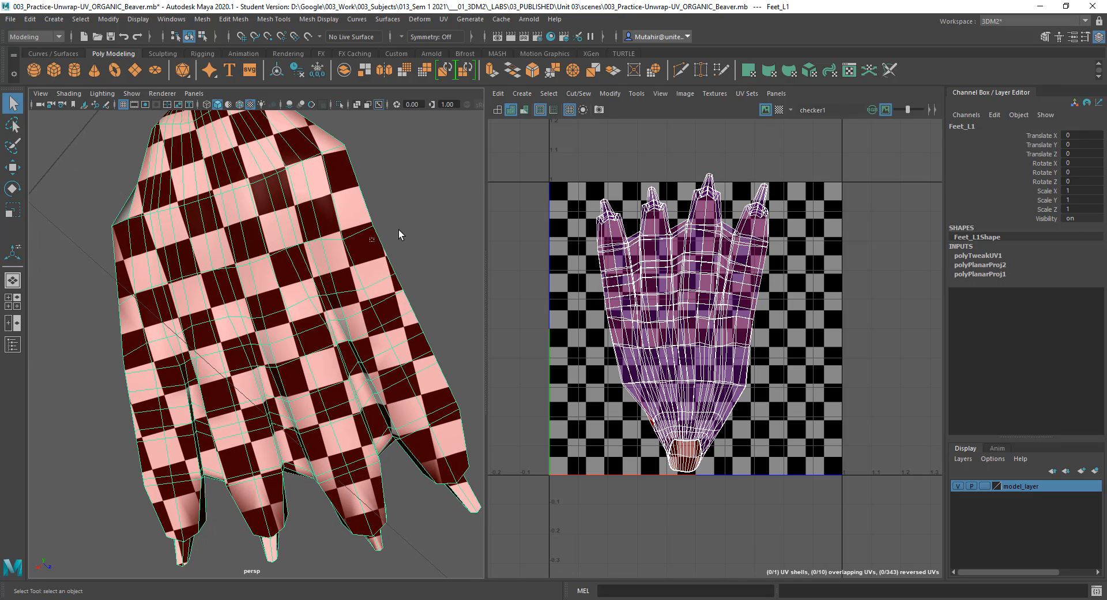
pyautogui.click(426, 246)
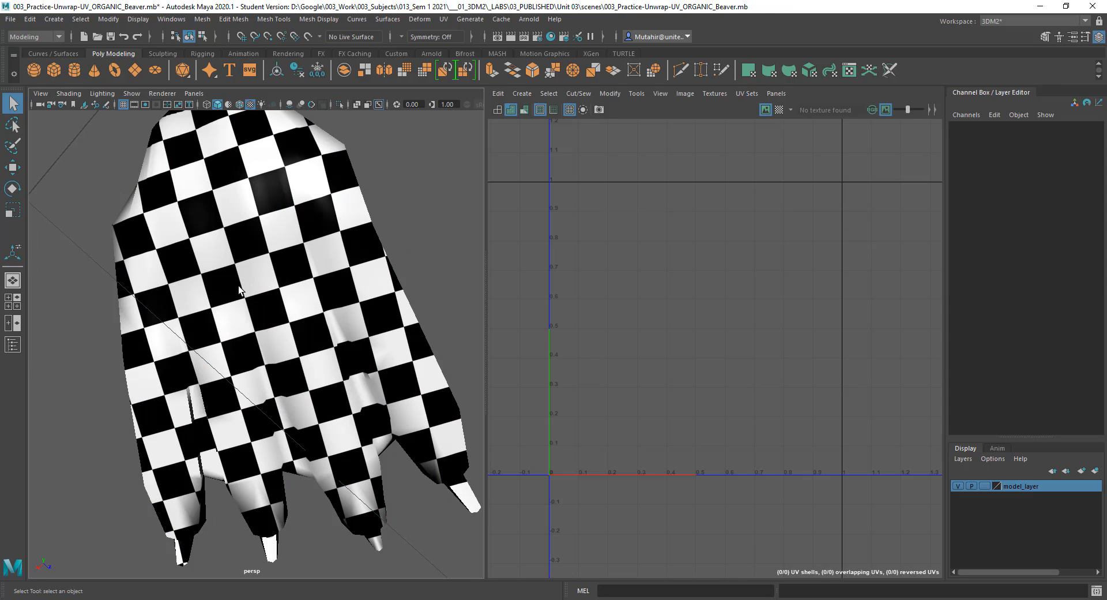
pyautogui.click(297, 305)
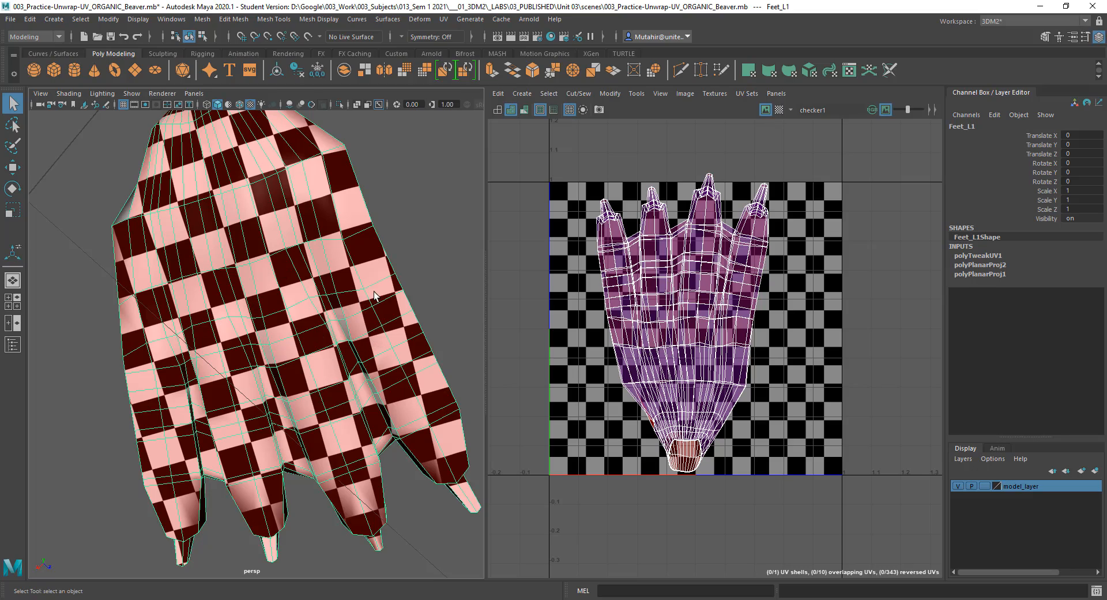
# Compare the shaded UV orientation colours on the foot's sole and top surface, and look up the Planar mapping command.
pyautogui.keyDown('alt'); pyautogui.moveTo(381, 299); pyautogui.dragTo(304, 388); pyautogui.keyUp('alt')
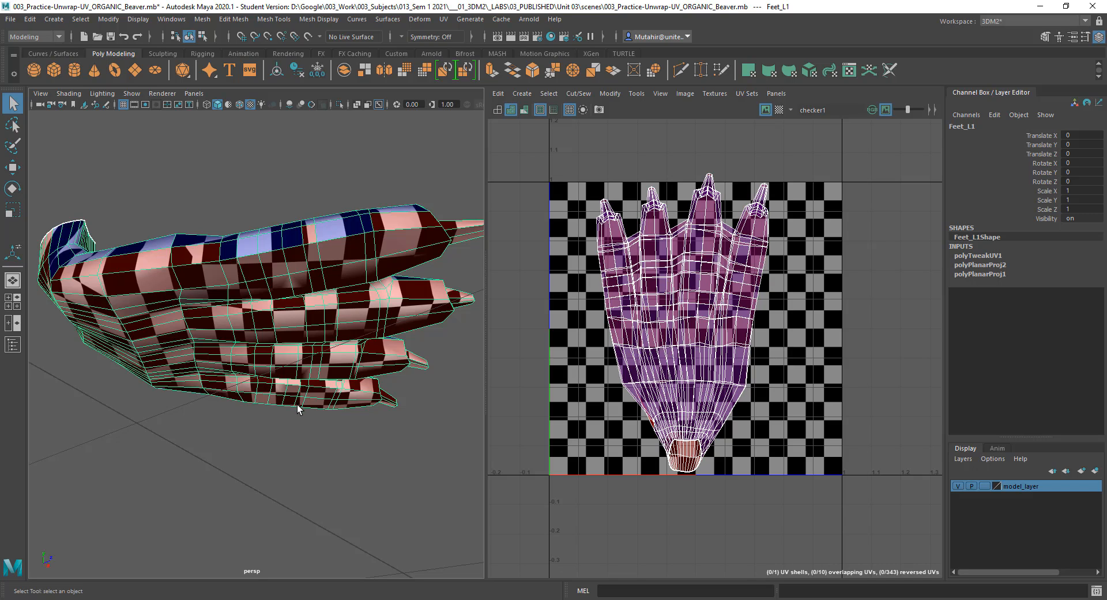
pyautogui.keyDown('alt'); pyautogui.moveTo(298, 294); pyautogui.dragTo(288, 380); pyautogui.keyUp('alt')
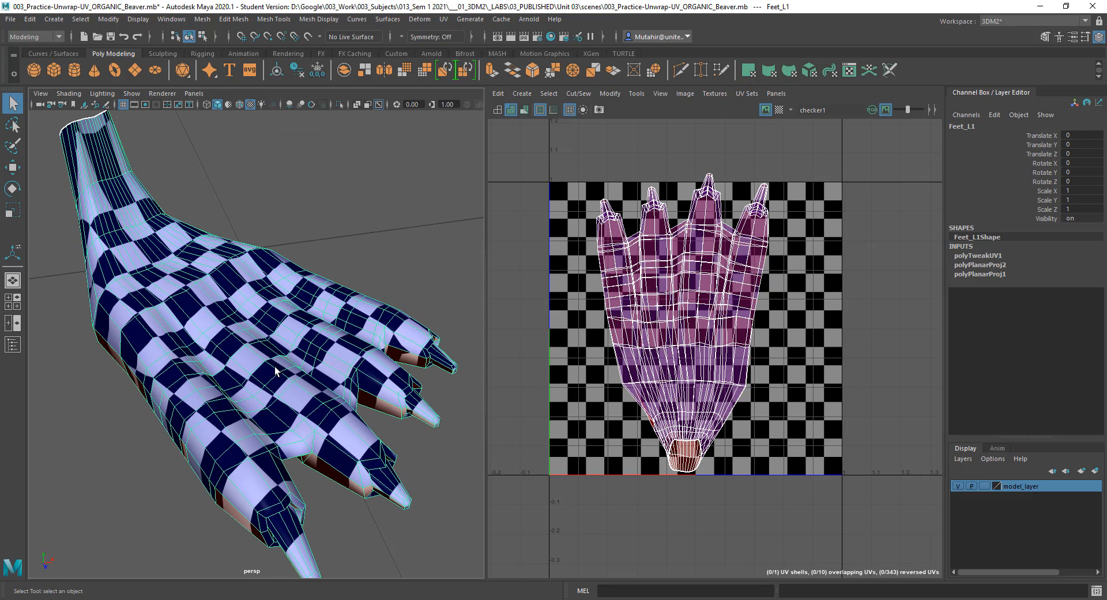
pyautogui.scroll(-4, 288, 378)
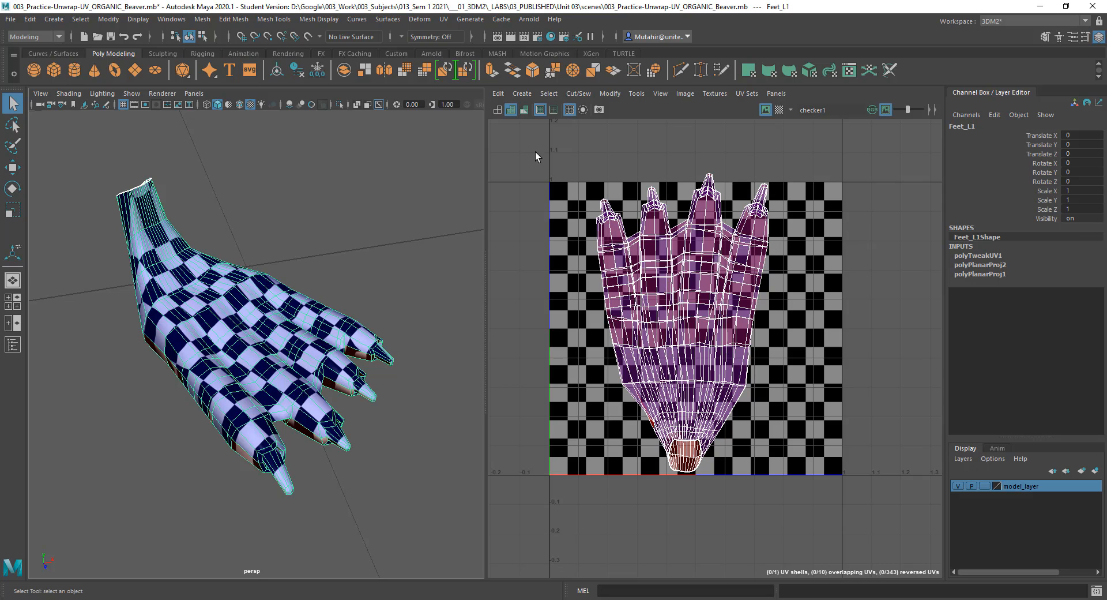
pyautogui.click(529, 93)
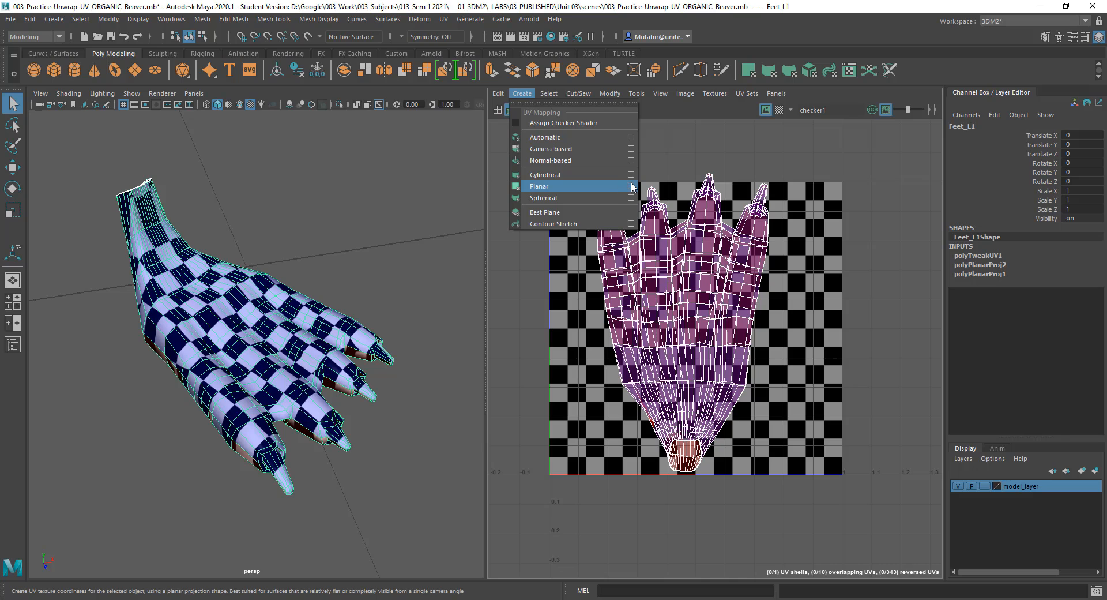
pyautogui.keyDown('alt'); pyautogui.moveTo(297, 282); pyautogui.dragTo(304, 262); pyautogui.keyUp('alt')
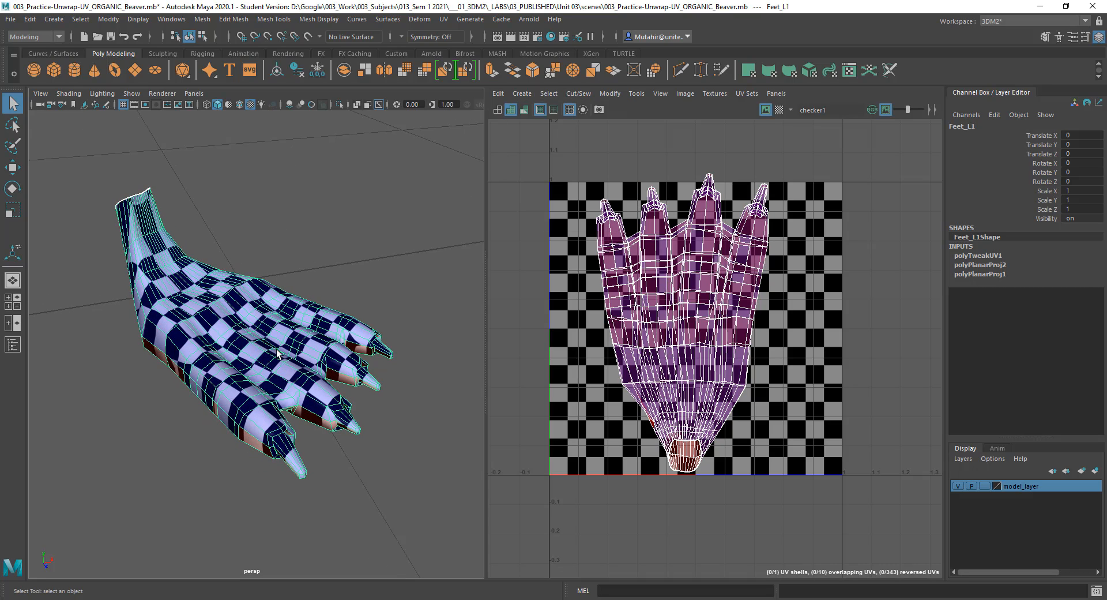
pyautogui.keyDown('alt'); pyautogui.moveTo(276, 408); pyautogui.dragTo(285, 312); pyautogui.keyUp('alt')
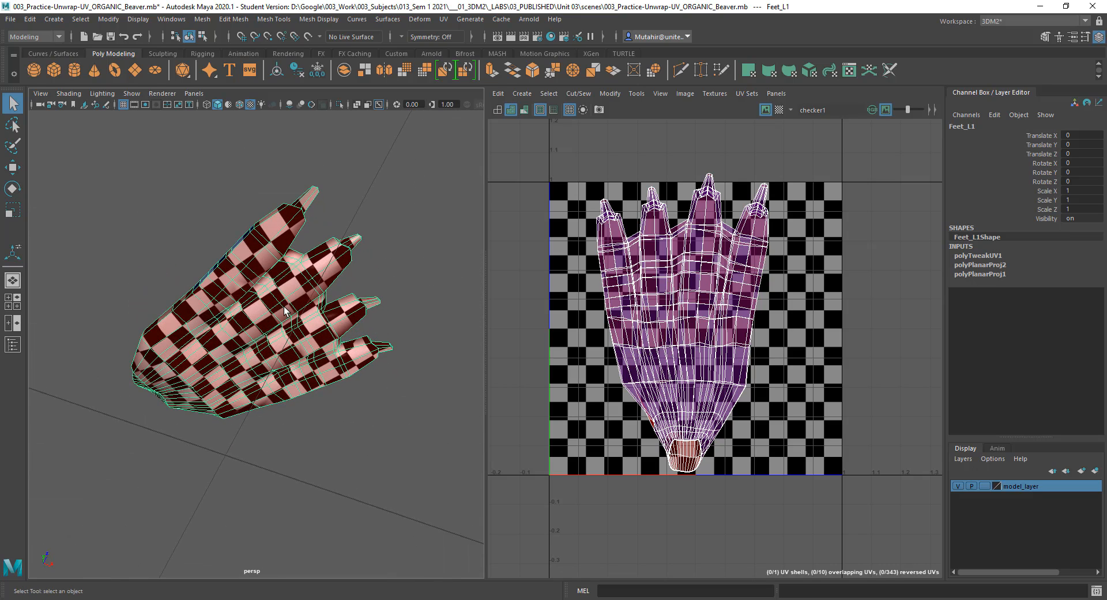
pyautogui.keyDown('alt'); pyautogui.moveTo(292, 398); pyautogui.dragTo(281, 301); pyautogui.keyUp('alt')
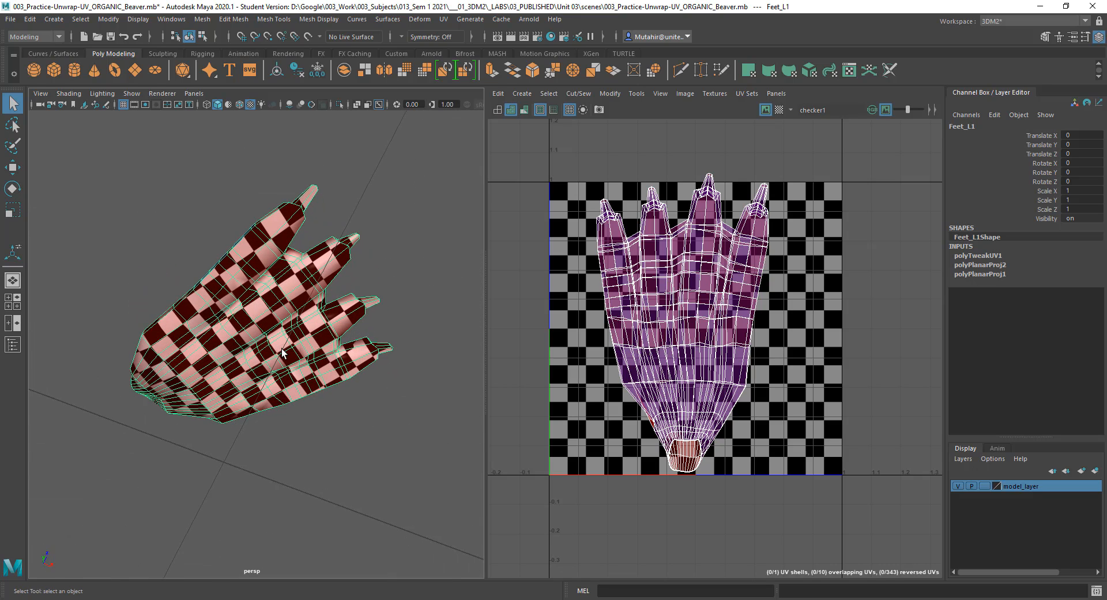
# Examine where the shaded UV colours change along the foot's sides, heel and toes to locate a split between top and sole.
pyautogui.keyDown('alt'); pyautogui.moveTo(283, 339); pyautogui.dragTo(281, 86); pyautogui.keyUp('alt')
pyautogui.keyDown('alt'); pyautogui.moveTo(279, 208); pyautogui.dragTo(206, 348); pyautogui.keyUp('alt')
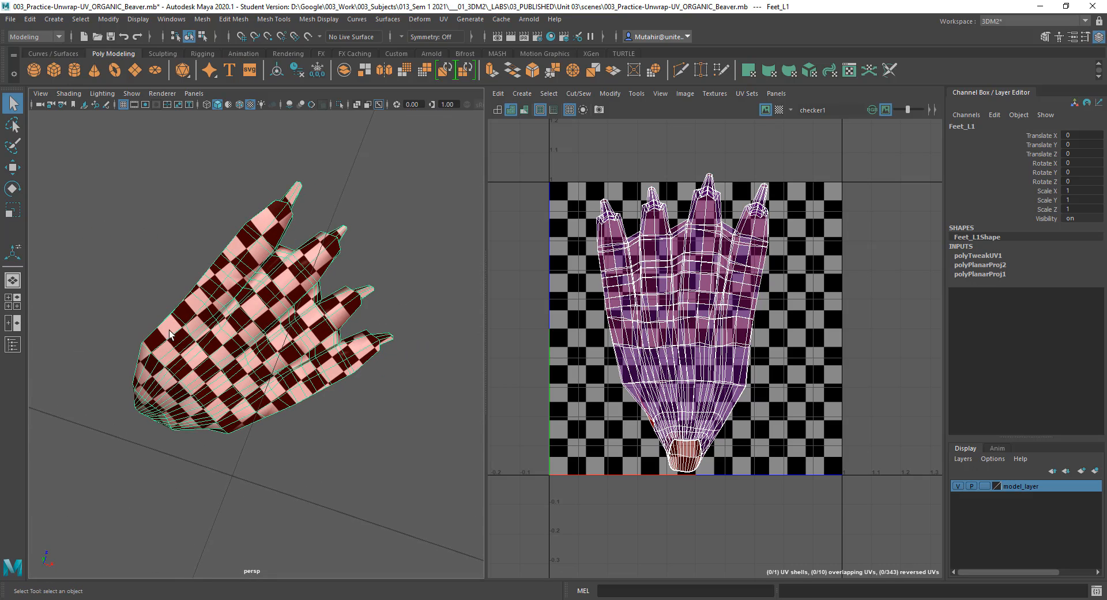
pyautogui.keyDown('alt'); pyautogui.moveTo(278, 330); pyautogui.dragTo(262, 358); pyautogui.keyUp('alt')
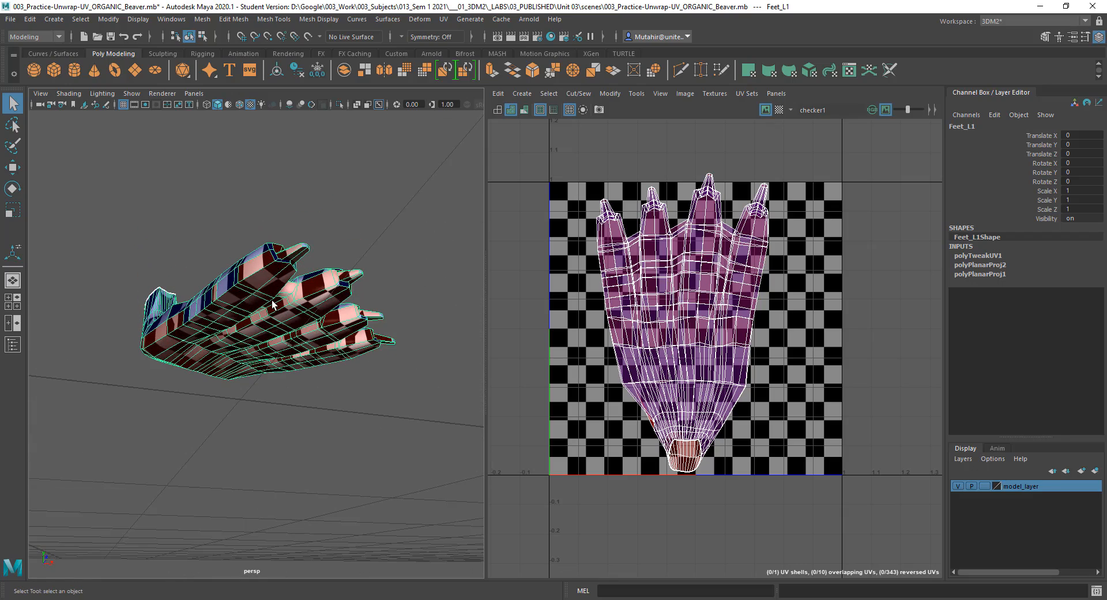
pyautogui.keyDown('alt'); pyautogui.moveTo(314, 240); pyautogui.dragTo(300, 323); pyautogui.keyUp('alt')
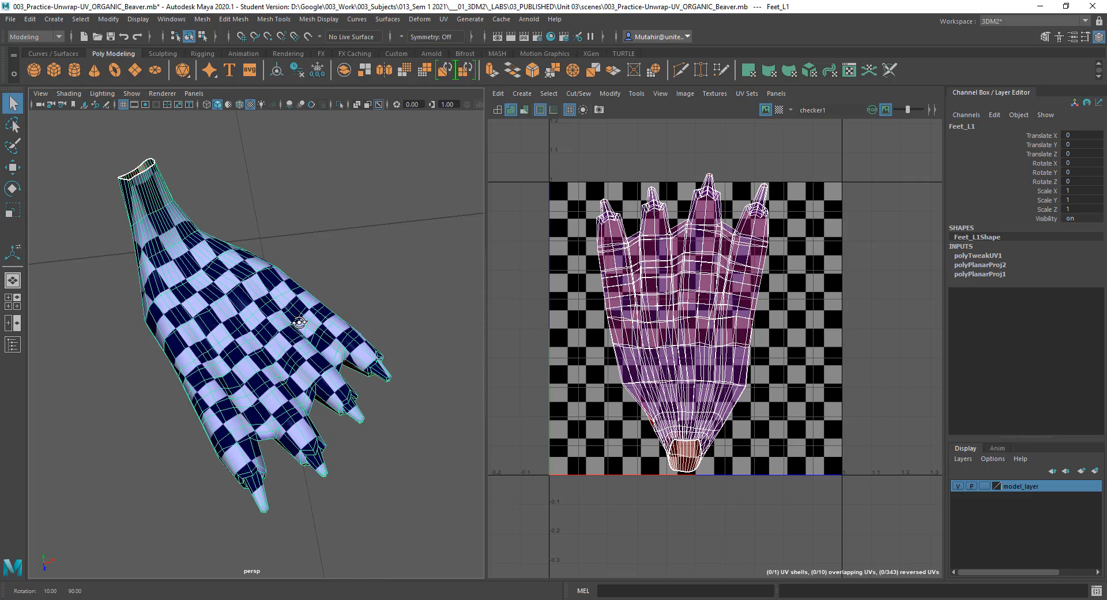
pyautogui.keyDown('alt'); pyautogui.moveTo(305, 224); pyautogui.dragTo(298, 356); pyautogui.keyUp('alt')
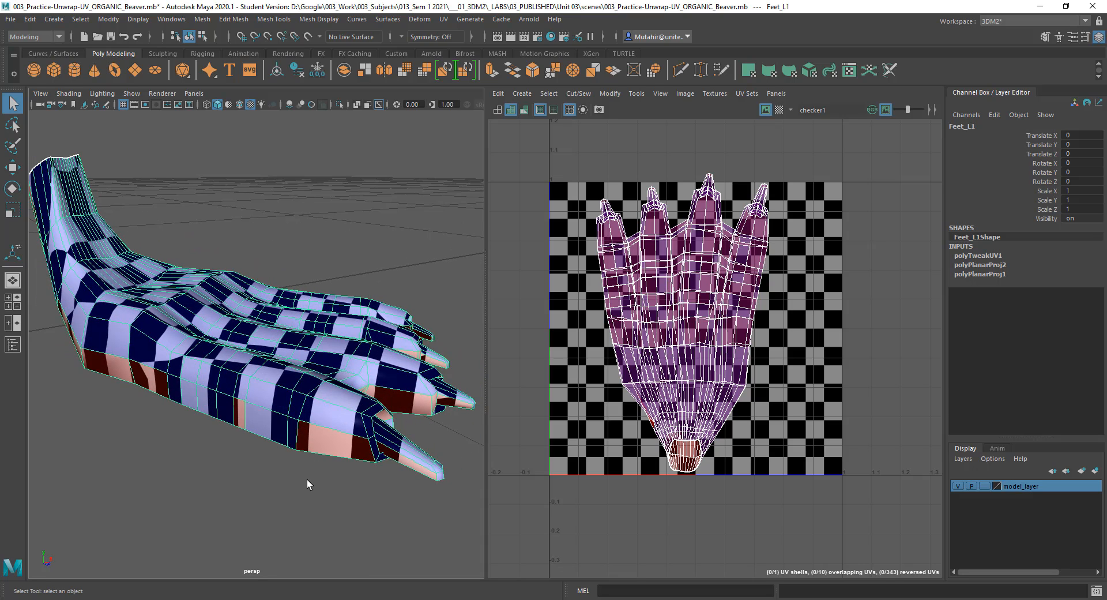
pyautogui.keyDown('alt'); pyautogui.moveTo(306, 481); pyautogui.dragTo(364, 422); pyautogui.keyUp('alt')
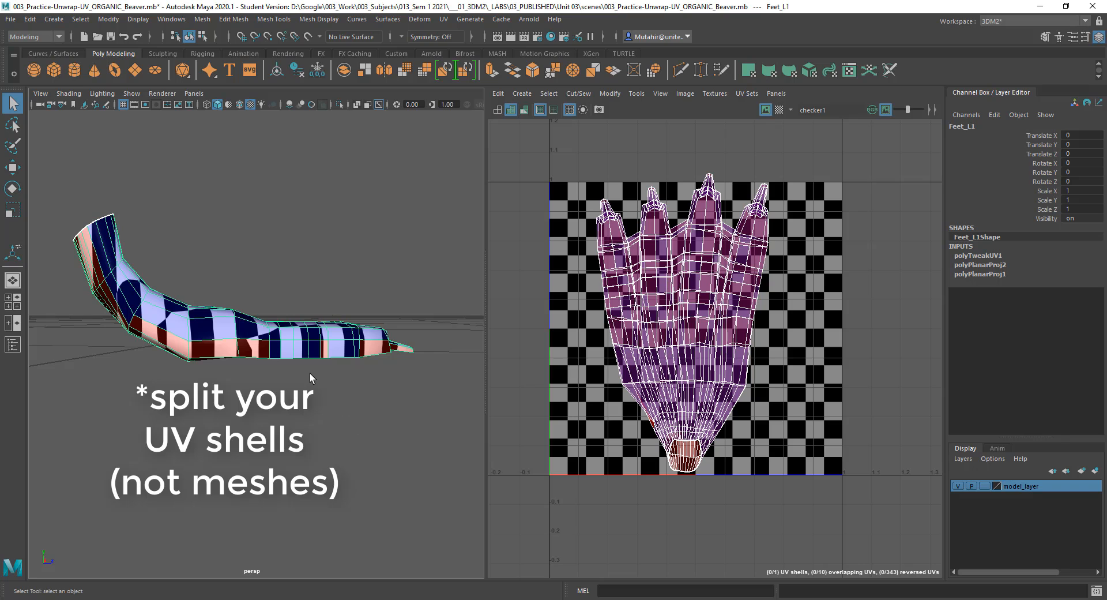
pyautogui.keyDown('alt'); pyautogui.moveTo(171, 315); pyautogui.dragTo(388, 240); pyautogui.keyUp('alt')
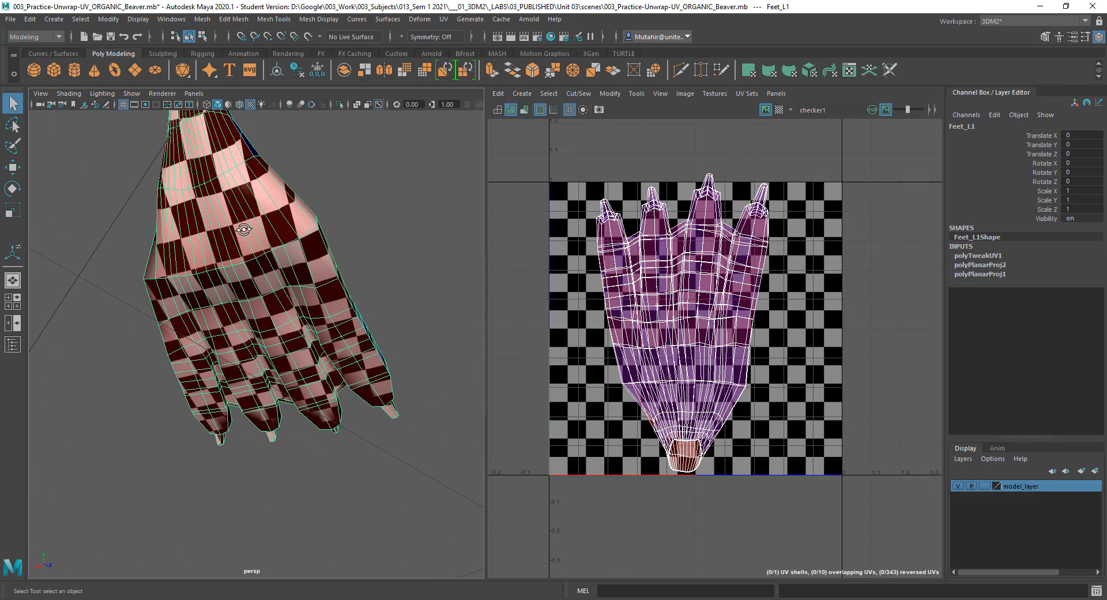
# Deselect the foot and examine its plain checker pattern from the sole and the top in an enlarged perspective view.
pyautogui.click(389, 240)
pyautogui.press('space')
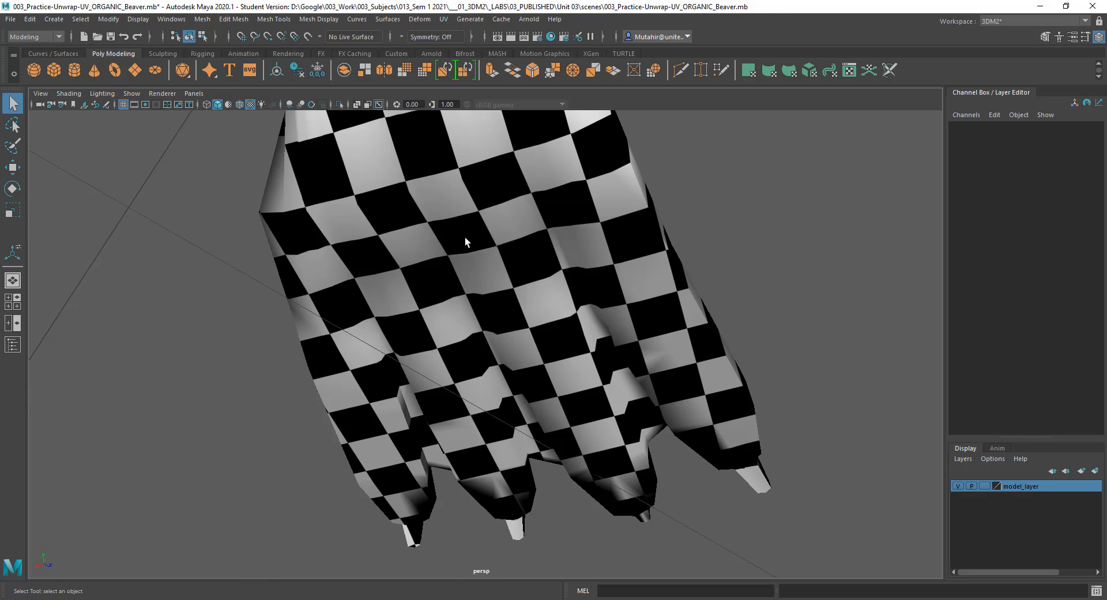
pyautogui.keyDown('alt'); pyautogui.moveTo(465, 238); pyautogui.dragTo(484, 393); pyautogui.keyUp('alt')
pyautogui.keyDown('alt'); pyautogui.moveTo(484, 393); pyautogui.dragTo(462, 253, button='right'); pyautogui.keyUp('alt')
pyautogui.keyDown('alt'); pyautogui.moveTo(462, 253); pyautogui.dragTo(469, 274); pyautogui.keyUp('alt')
pyautogui.click(467, 244)
pyautogui.keyDown('alt'); pyautogui.moveTo(511, 388); pyautogui.dragTo(515, 458, button='right'); pyautogui.keyUp('alt')
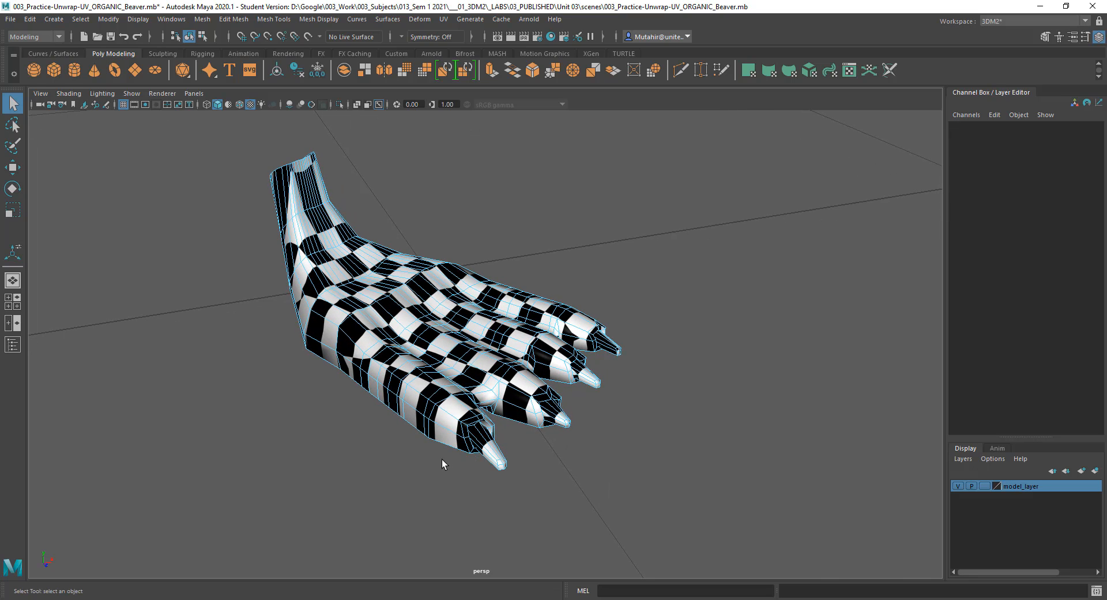
pyautogui.press('space')
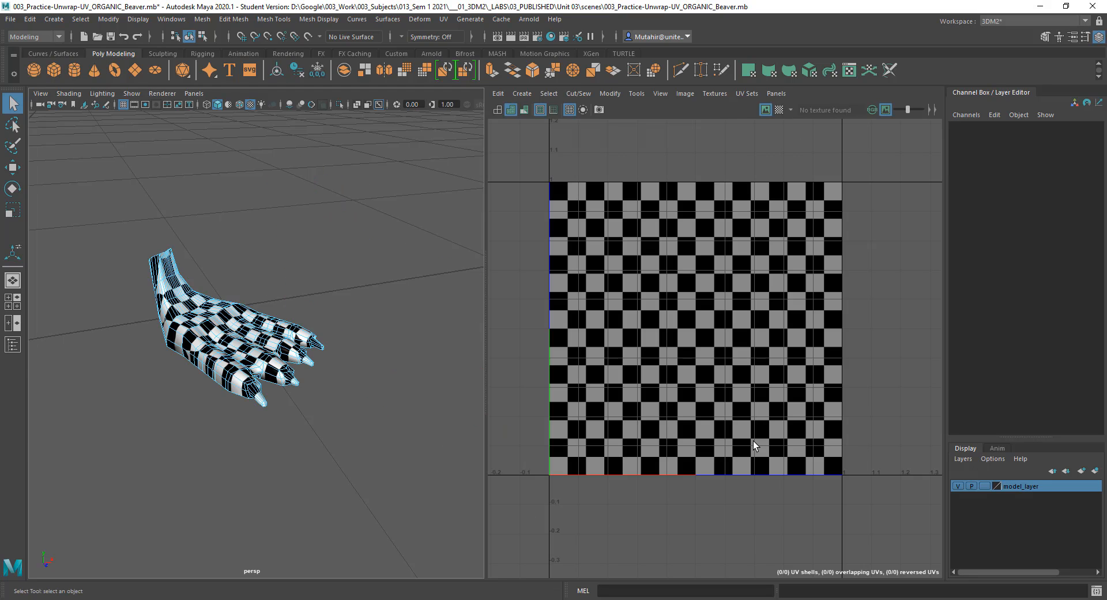
# Return the foot to object mode with the whole mesh selected, and examine the shaded UV colours along its side.
pyautogui.moveTo(234, 341); pyautogui.dragTo(291, 294, button='right')
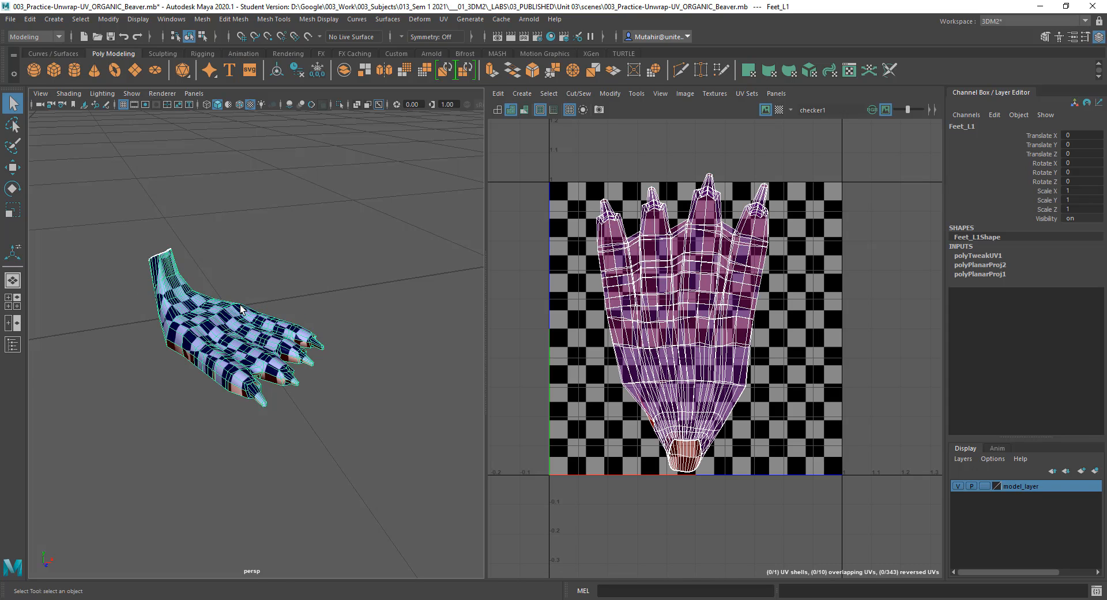
pyautogui.keyDown('alt'); pyautogui.moveTo(256, 388); pyautogui.dragTo(307, 289); pyautogui.keyUp('alt')
pyautogui.keyDown('alt'); pyautogui.moveTo(306, 289); pyautogui.dragTo(306, 470, button='right'); pyautogui.keyUp('alt')
pyautogui.keyDown('alt'); pyautogui.moveTo(189, 390); pyautogui.dragTo(247, 362); pyautogui.keyUp('alt')
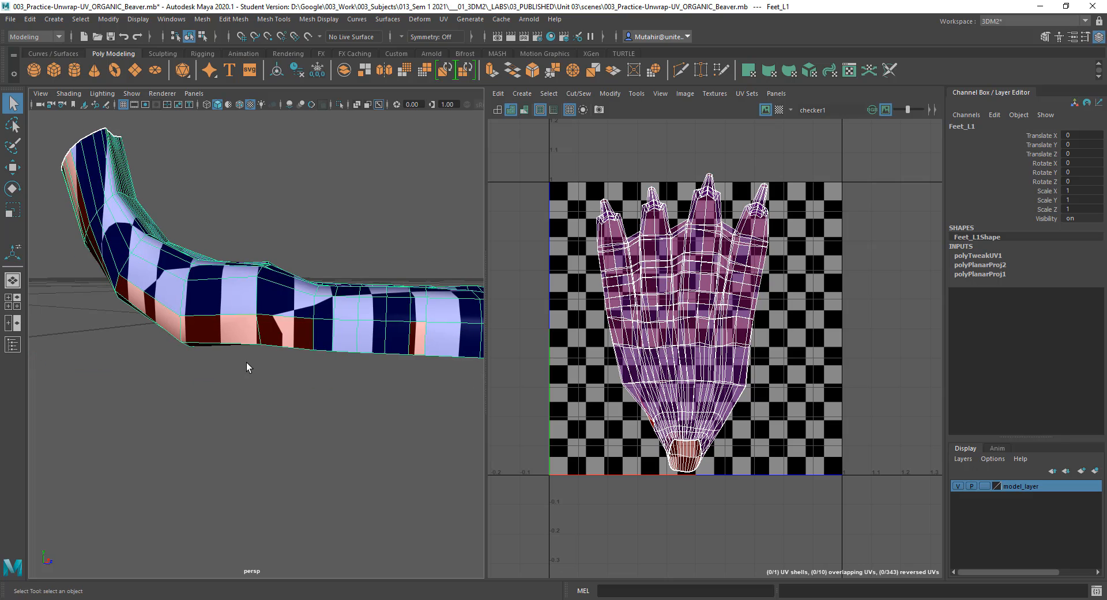
# Switch the foot to edge selection in a maximized perspective view, with shaded display and no checker texture.
pyautogui.moveTo(279, 326); pyautogui.dragTo(277, 284, button='right')
pyautogui.press('space')
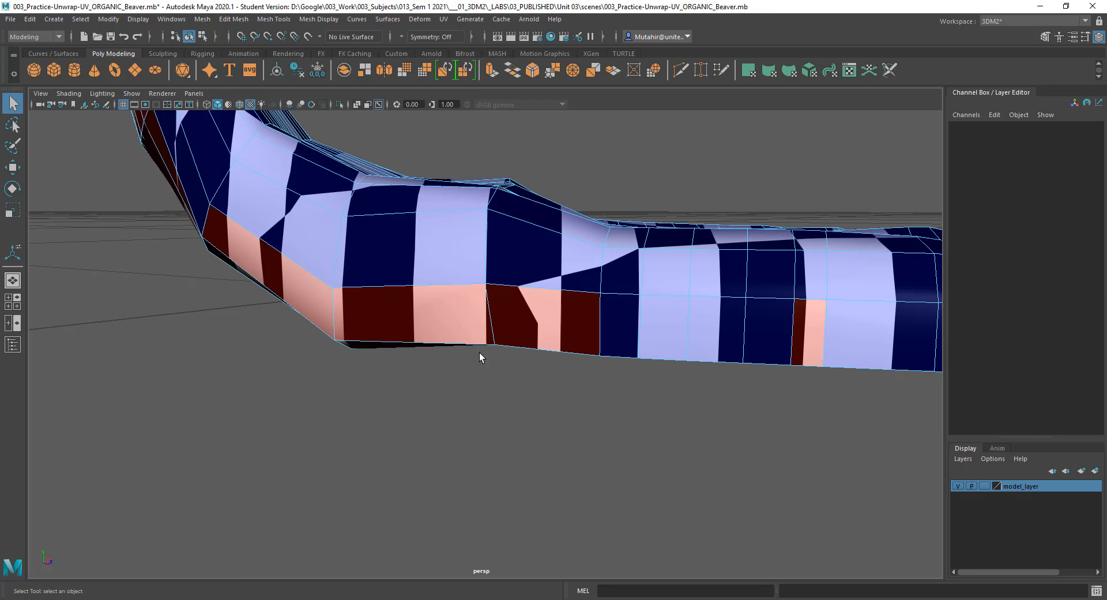
pyautogui.press('5')
pyautogui.scroll(-3, 528, 406)
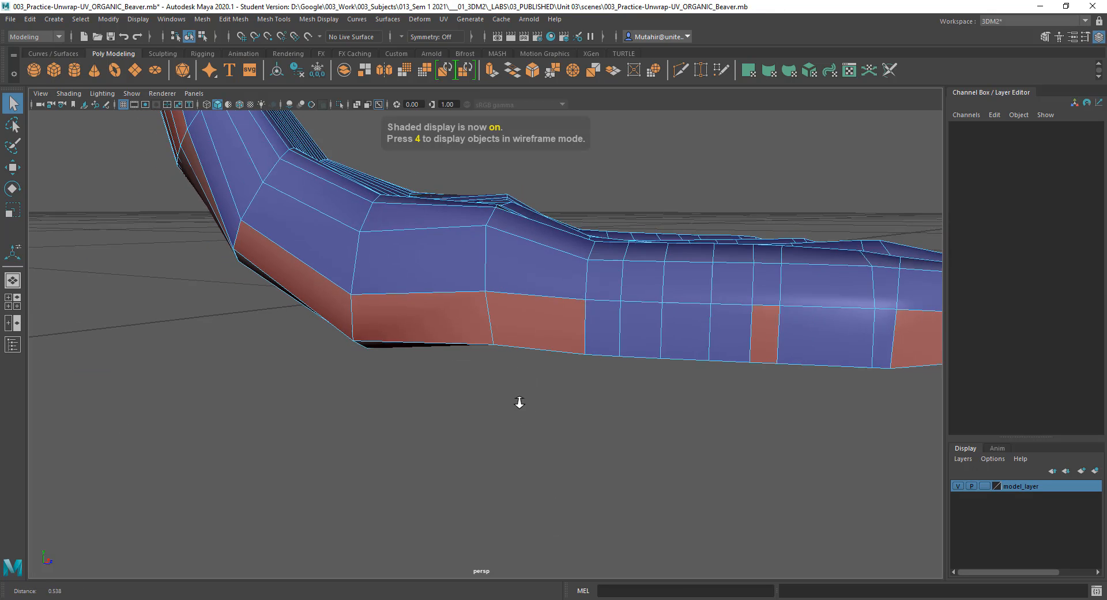
pyautogui.moveTo(538, 418)
pyautogui.keyDown('alt'); pyautogui.mouseDown()
pyautogui.moveTo(579, 410)
pyautogui.moveTo(548, 321)
pyautogui.moveTo(527, 424)
pyautogui.mouseUp(); pyautogui.keyUp('alt')
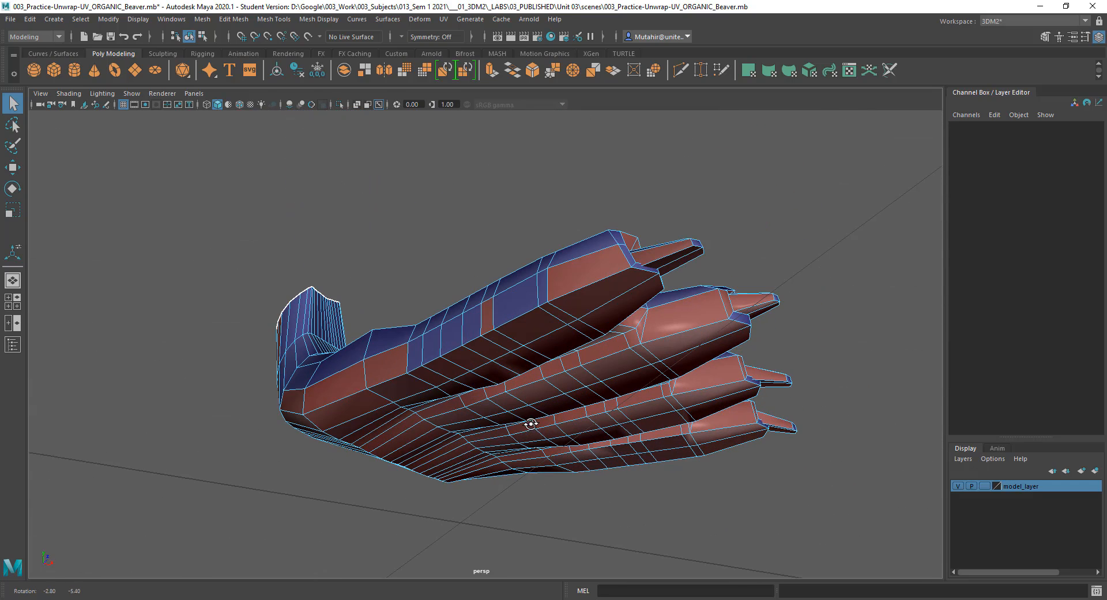
# Select the edge line between sole and side from the outer toe back to the heel and ankle, using wireframe to exclude stray toe-tip edges.
pyautogui.click(593, 285)
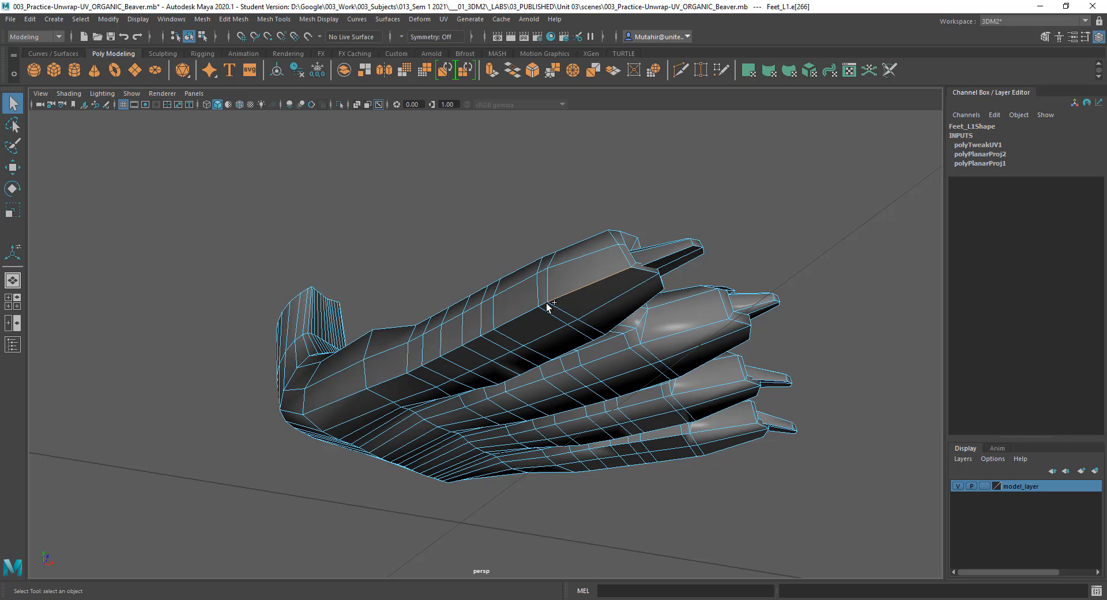
pyautogui.keyDown('alt'); pyautogui.moveTo(392, 366); pyautogui.dragTo(890, 373); pyautogui.keyUp('alt')
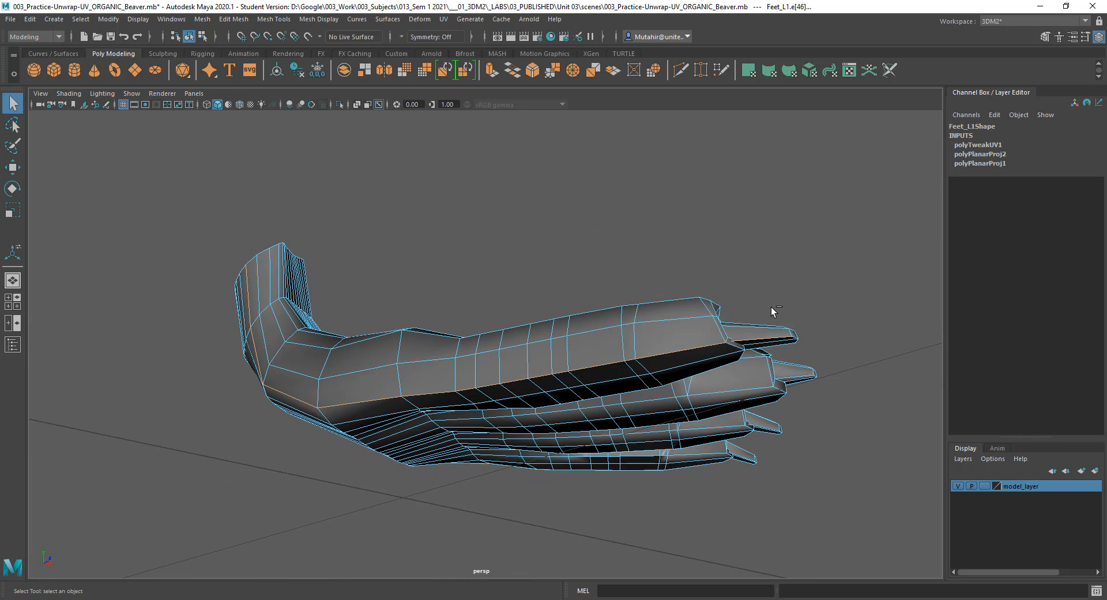
pyautogui.keyDown('alt'); pyautogui.moveTo(771, 306); pyautogui.dragTo(712, 472); pyautogui.keyUp('alt')
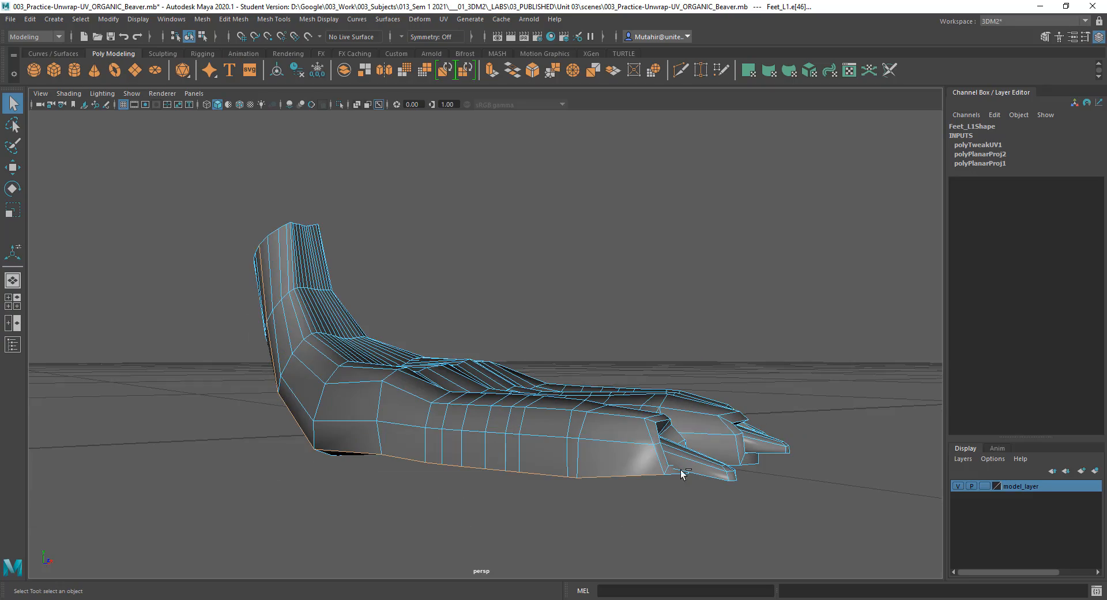
pyautogui.press('4')
pyautogui.scroll(5, 706, 484)
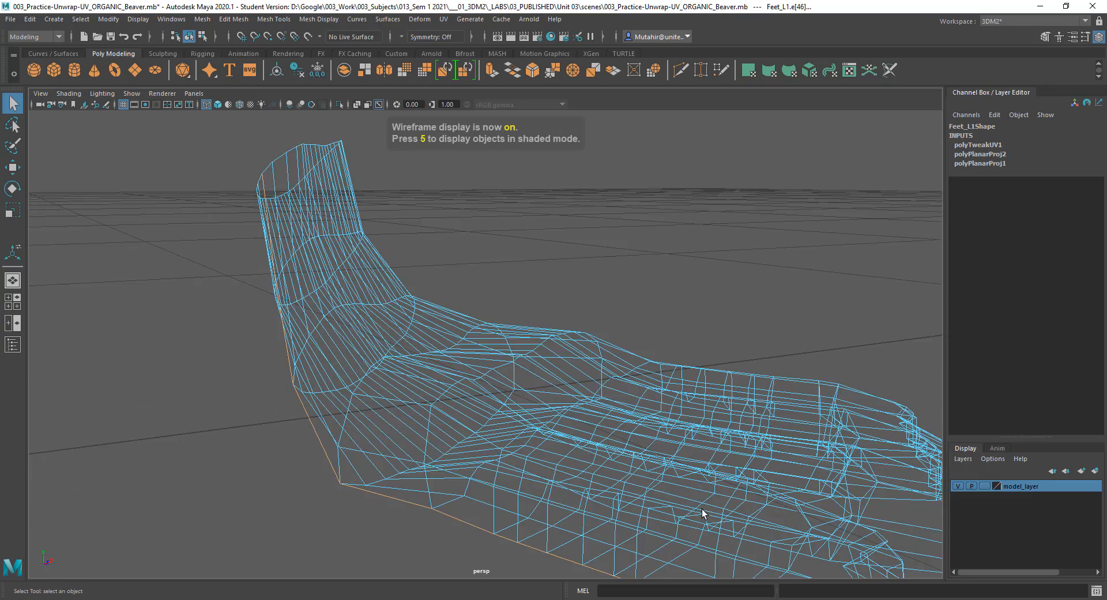
pyautogui.keyDown('alt'); pyautogui.moveTo(701, 509); pyautogui.dragTo(606, 316, button='middle'); pyautogui.keyUp('alt')
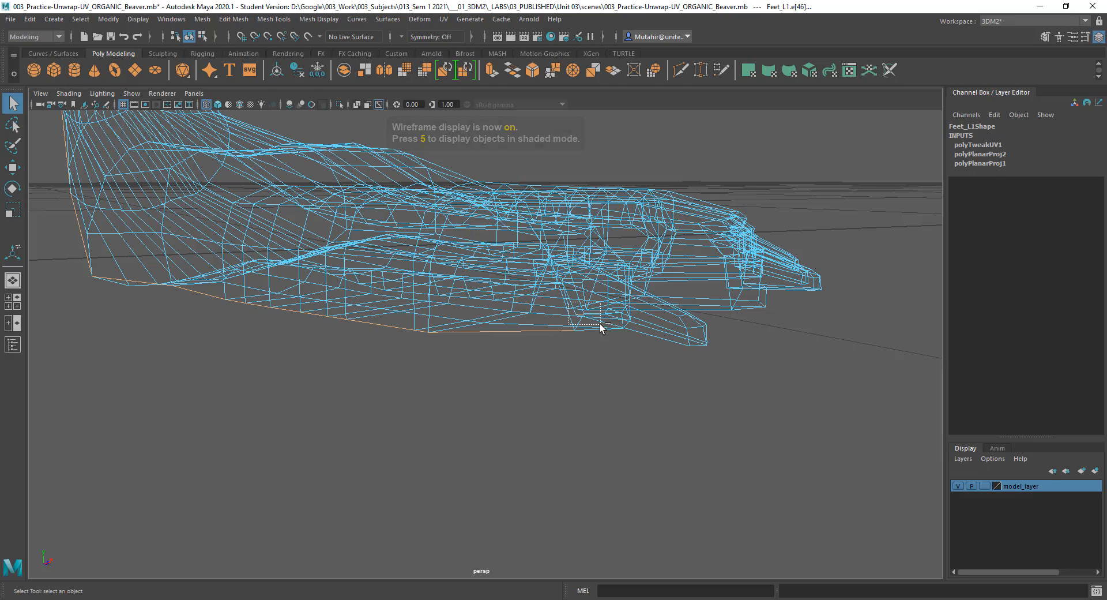
pyautogui.press('5')
# Add the matching lower edge line on the foot's opposite side to the selection, using wireframe to deselect stray edges at the toe.
pyautogui.moveTo(613, 370)
pyautogui.keyDown('alt'); pyautogui.mouseDown()
pyautogui.moveTo(600, 378)
pyautogui.moveTo(501, 356)
pyautogui.moveTo(450, 371)
pyautogui.moveTo(663, 373)
pyautogui.moveTo(626, 239)
pyautogui.mouseUp(); pyautogui.keyUp('alt')
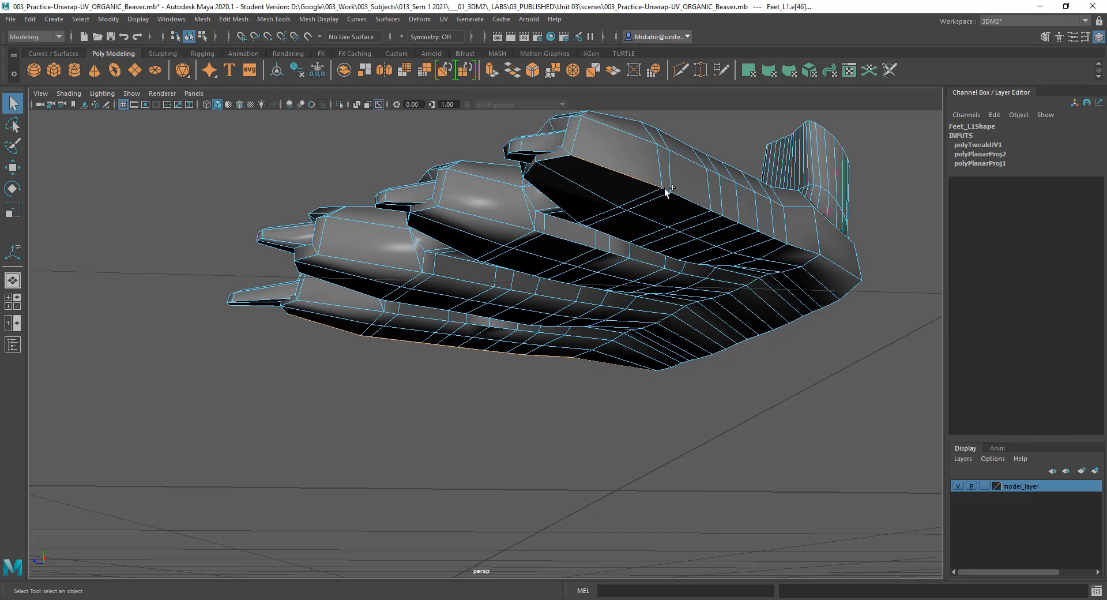
pyautogui.keyDown('alt'); pyautogui.moveTo(777, 363); pyautogui.dragTo(648, 314); pyautogui.keyUp('alt')
pyautogui.press('4')
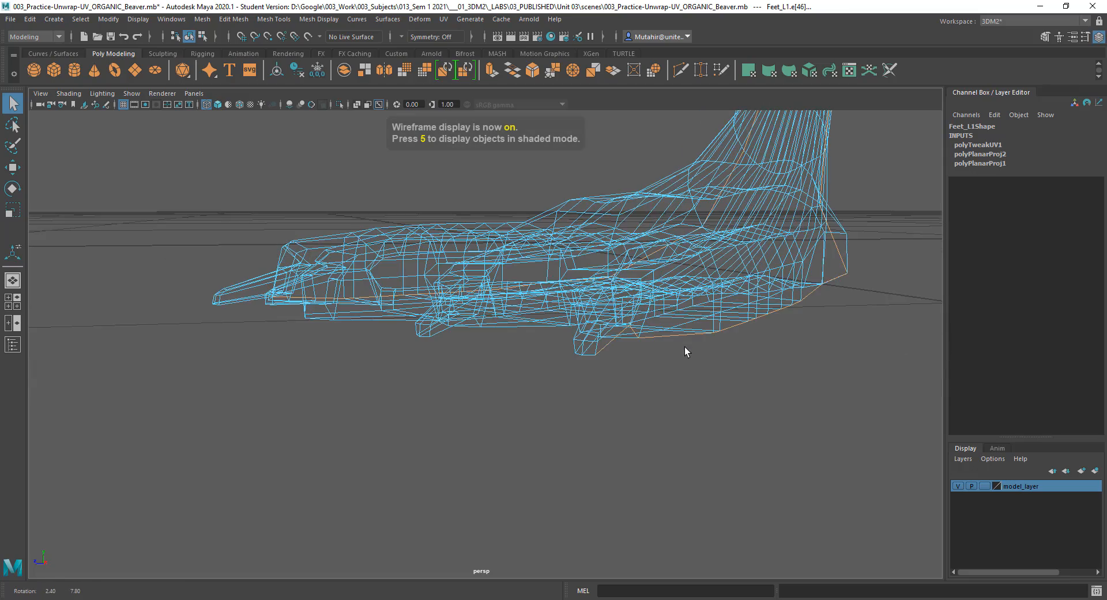
pyautogui.keyDown('alt'); pyautogui.moveTo(685, 347); pyautogui.dragTo(628, 379); pyautogui.keyUp('alt')
pyautogui.keyDown('ctrl'); pyautogui.moveTo(624, 430); pyautogui.dragTo(648, 448); pyautogui.keyUp('ctrl')
pyautogui.moveTo(649, 448)
pyautogui.keyDown('alt'); pyautogui.mouseDown()
pyautogui.moveTo(629, 438)
pyautogui.moveTo(662, 363)
pyautogui.moveTo(633, 342)
pyautogui.moveTo(633, 388)
pyautogui.mouseUp(); pyautogui.keyUp('alt')
pyautogui.press('5')
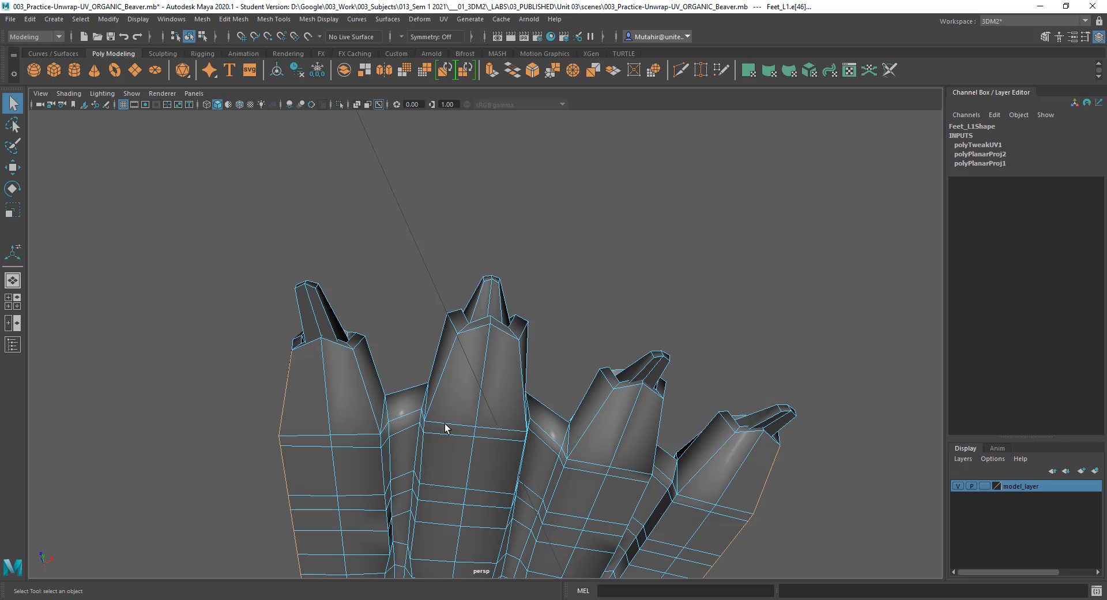
# Add the edges beneath the toes and across the webbing between them to the selection, joining the seam lines of both foot sides.
pyautogui.keyDown('alt'); pyautogui.moveTo(507, 410); pyautogui.dragTo(359, 372); pyautogui.keyUp('alt')
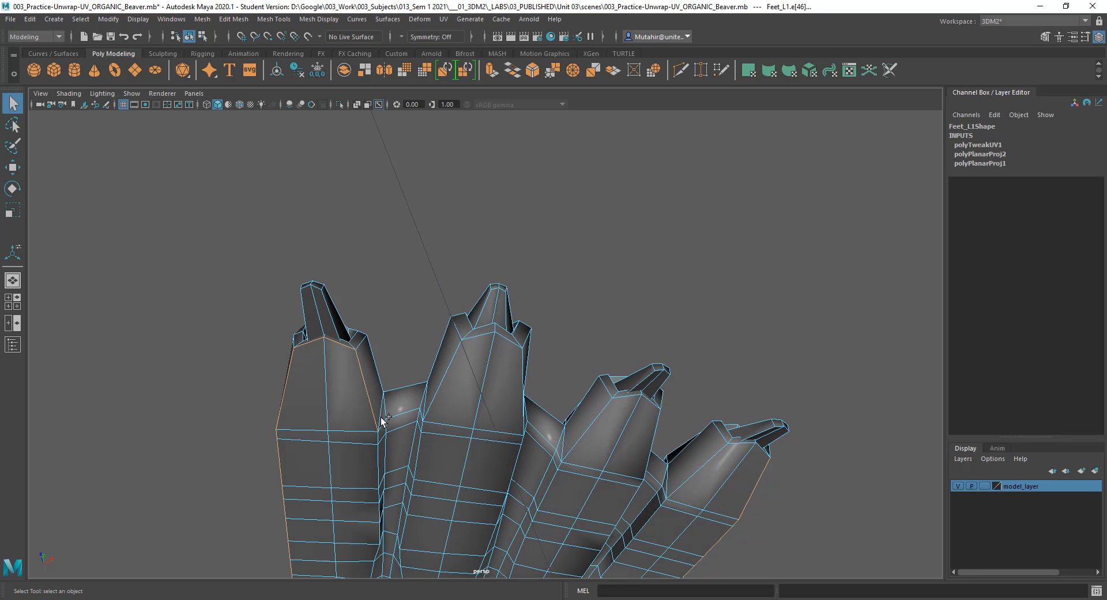
pyautogui.moveTo(390, 437)
pyautogui.keyDown('alt'); pyautogui.mouseDown()
pyautogui.moveTo(388, 487)
pyautogui.moveTo(384, 464)
pyautogui.moveTo(396, 450)
pyautogui.mouseUp(); pyautogui.keyUp('alt')
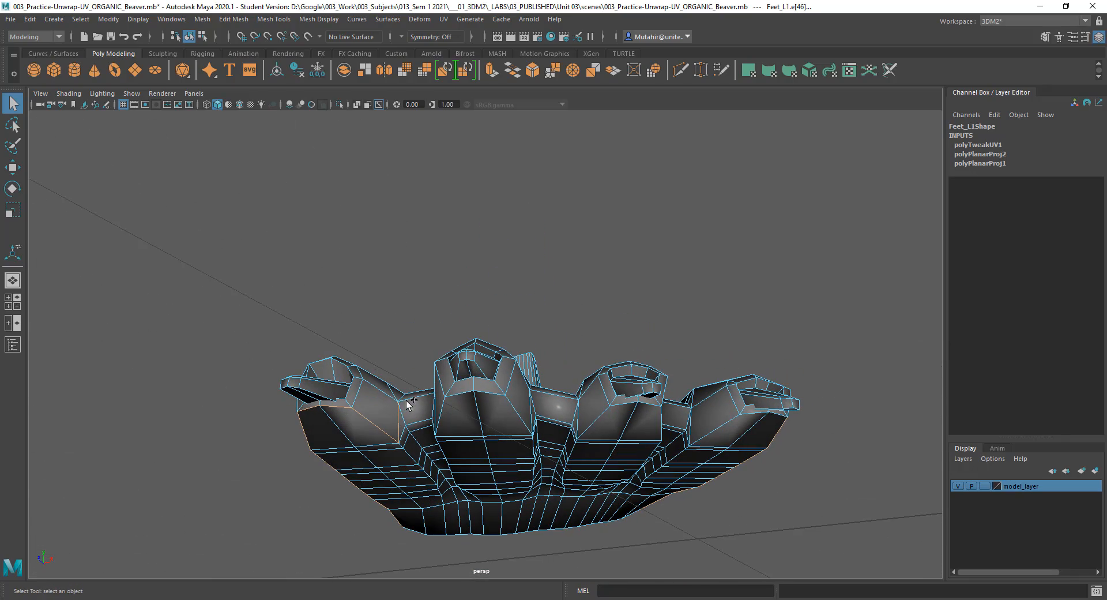
pyautogui.keyDown('alt'); pyautogui.moveTo(410, 407); pyautogui.dragTo(447, 380); pyautogui.keyUp('alt')
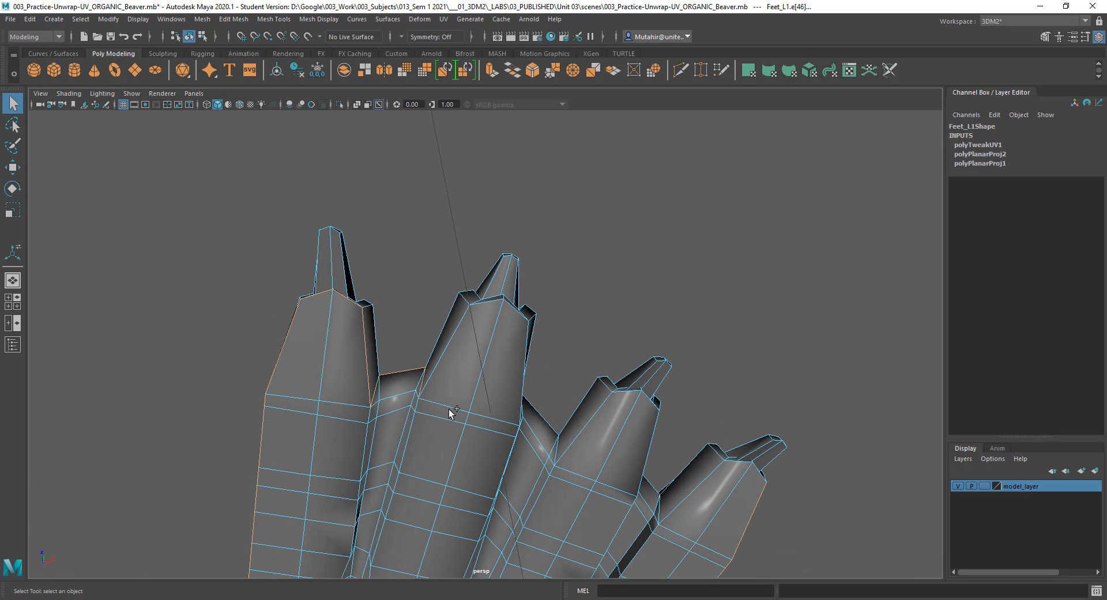
pyautogui.keyDown('alt'); pyautogui.moveTo(482, 416); pyautogui.dragTo(525, 452); pyautogui.keyUp('alt')
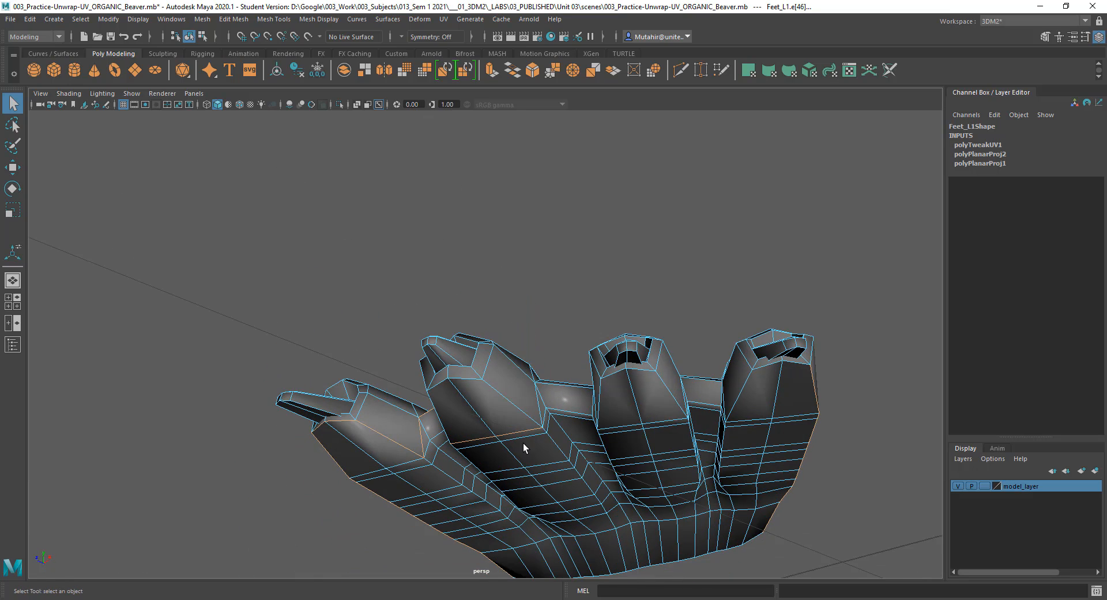
pyautogui.keyDown('alt'); pyautogui.moveTo(557, 388); pyautogui.dragTo(661, 483); pyautogui.keyUp('alt')
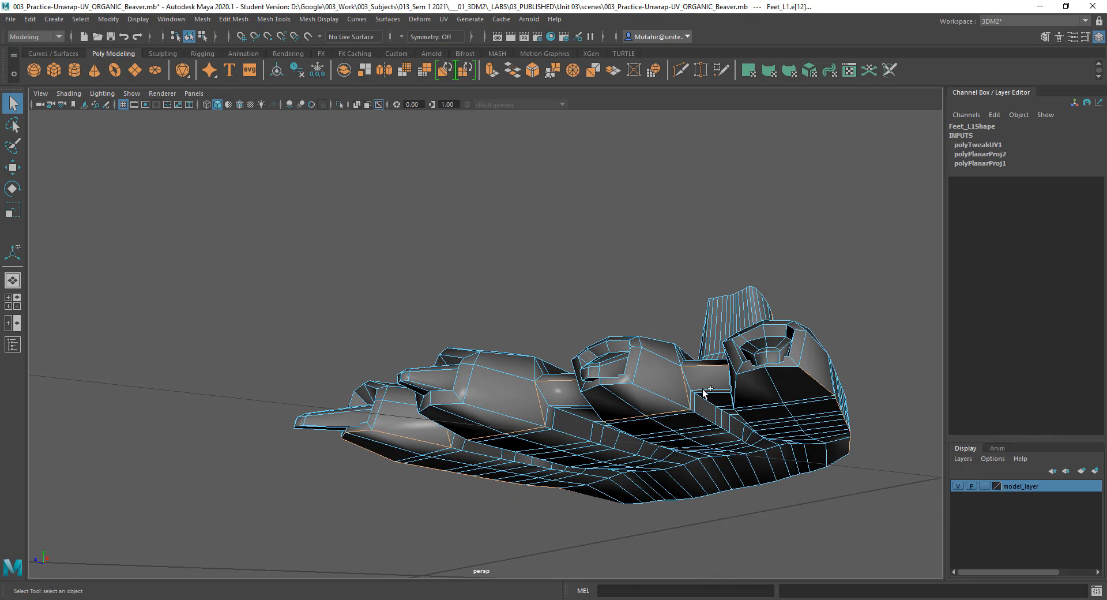
pyautogui.keyDown('alt'); pyautogui.moveTo(709, 380); pyautogui.dragTo(699, 445); pyautogui.keyUp('alt')
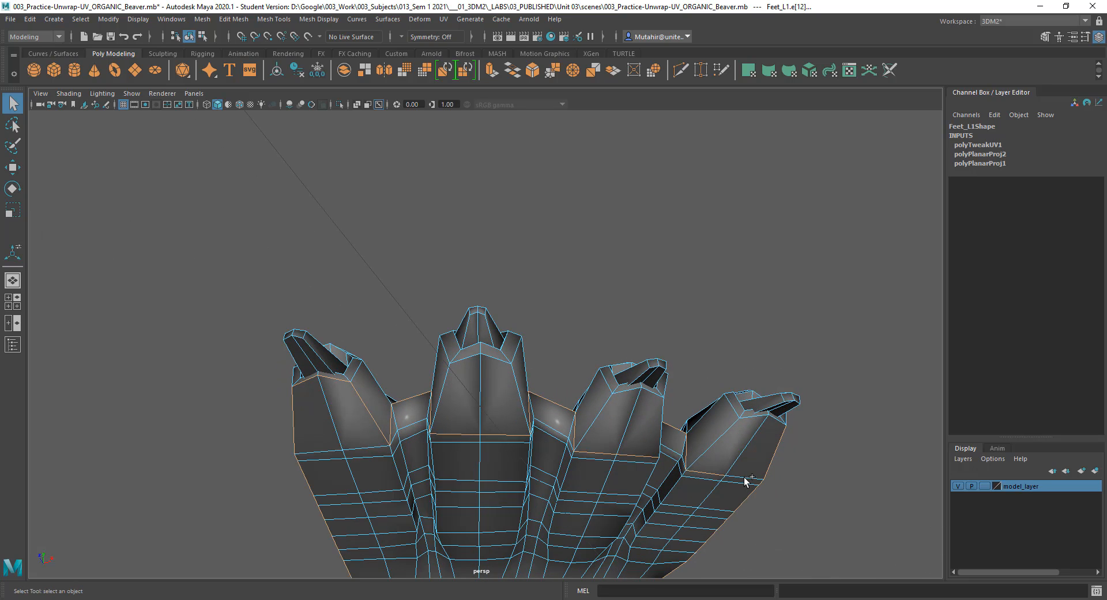
pyautogui.keyDown('alt'); pyautogui.moveTo(743, 479); pyautogui.dragTo(729, 406); pyautogui.keyUp('alt')
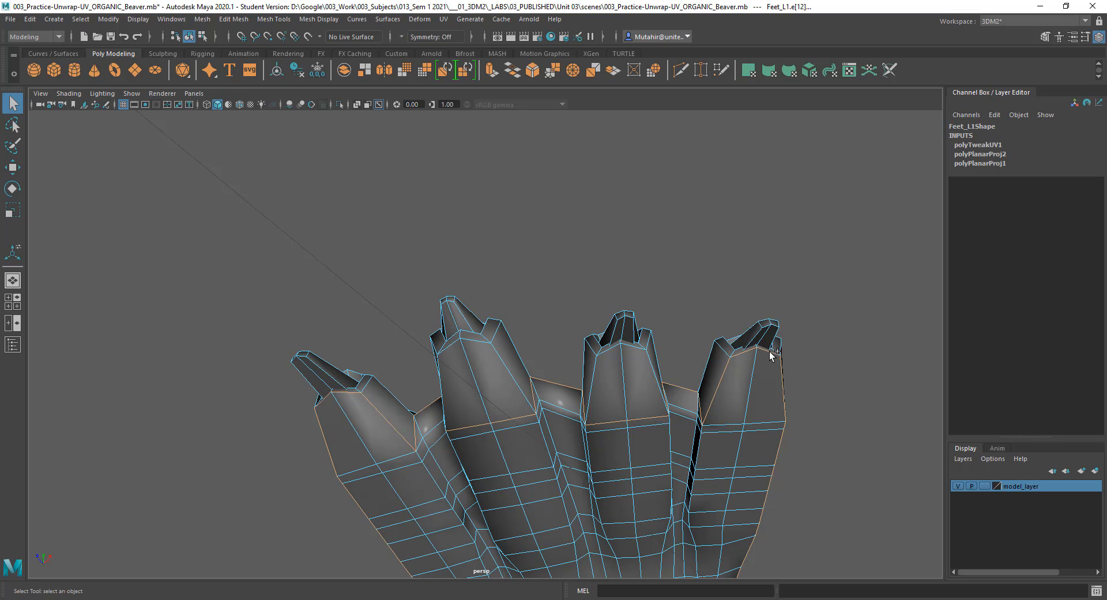
pyautogui.keyDown('alt'); pyautogui.moveTo(733, 509); pyautogui.dragTo(574, 457); pyautogui.keyUp('alt')
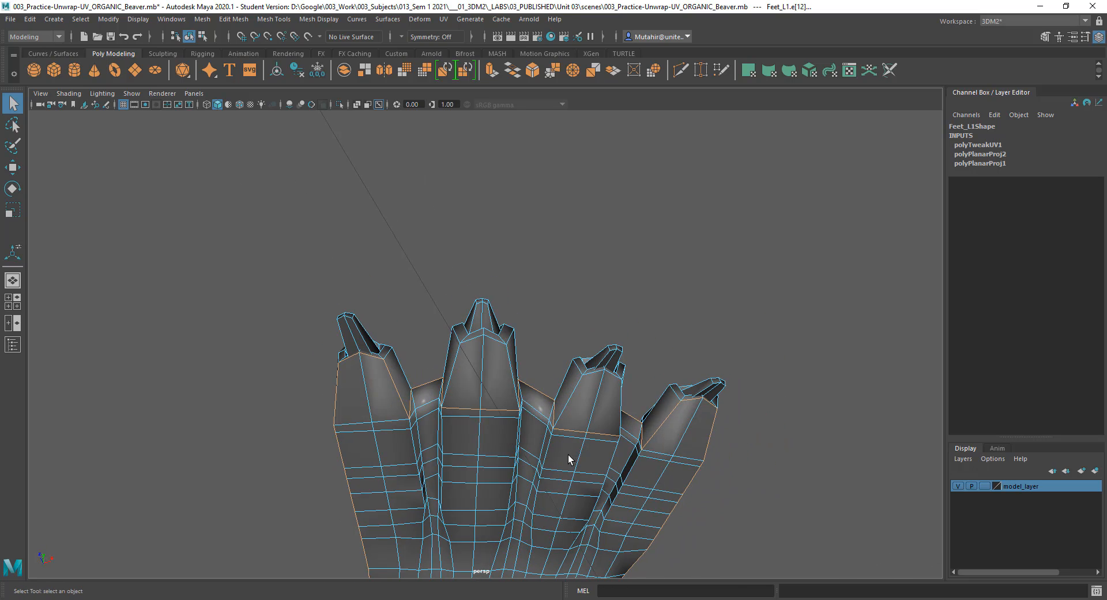
# Examine the selected seam around the whole foot in wireframe and restore shaded display.
pyautogui.press('4')
pyautogui.scroll(-3, 564, 529)
pyautogui.keyDown('alt'); pyautogui.moveTo(544, 363); pyautogui.dragTo(149, 493); pyautogui.keyUp('alt')
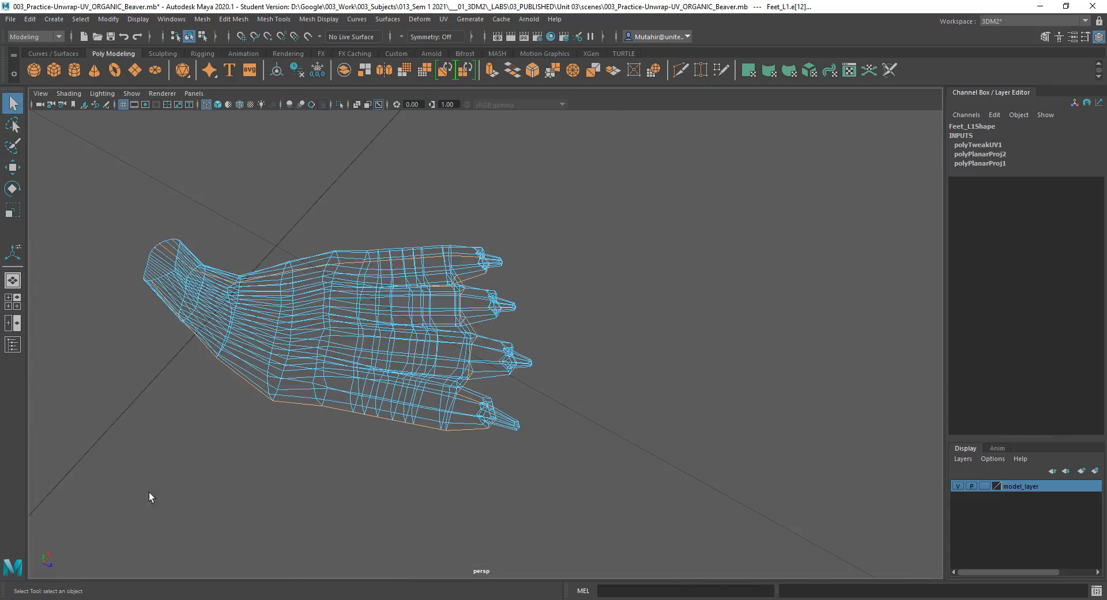
pyautogui.keyDown('alt'); pyautogui.moveTo(400, 340); pyautogui.dragTo(466, 326); pyautogui.keyUp('alt')
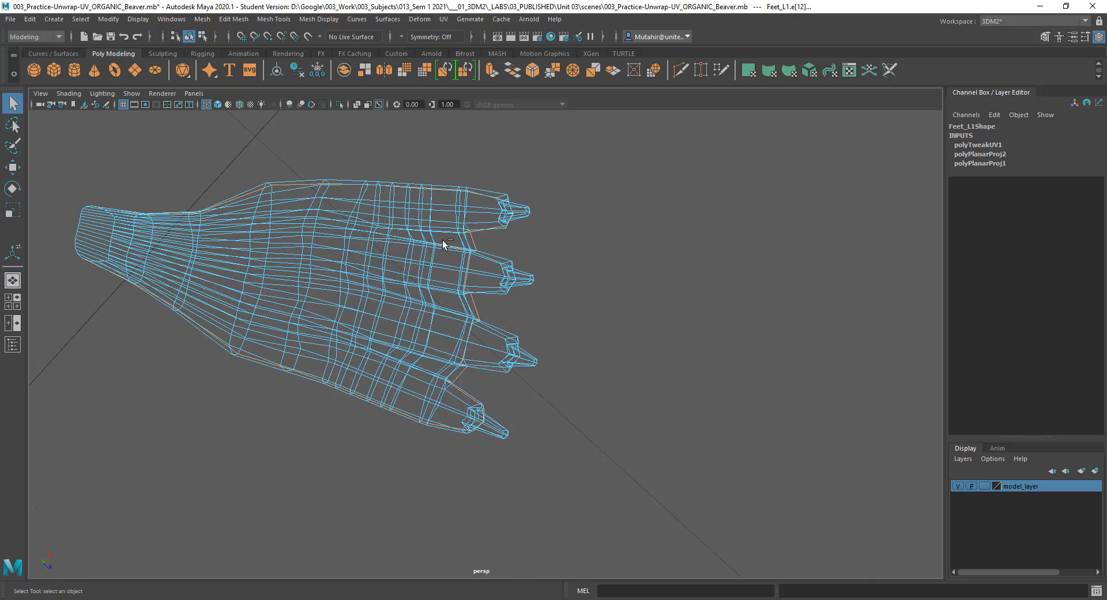
pyautogui.keyDown('alt'); pyautogui.moveTo(451, 258); pyautogui.dragTo(693, 366, button='right'); pyautogui.keyUp('alt')
pyautogui.keyDown('alt'); pyautogui.moveTo(645, 213); pyautogui.dragTo(621, 254); pyautogui.keyUp('alt')
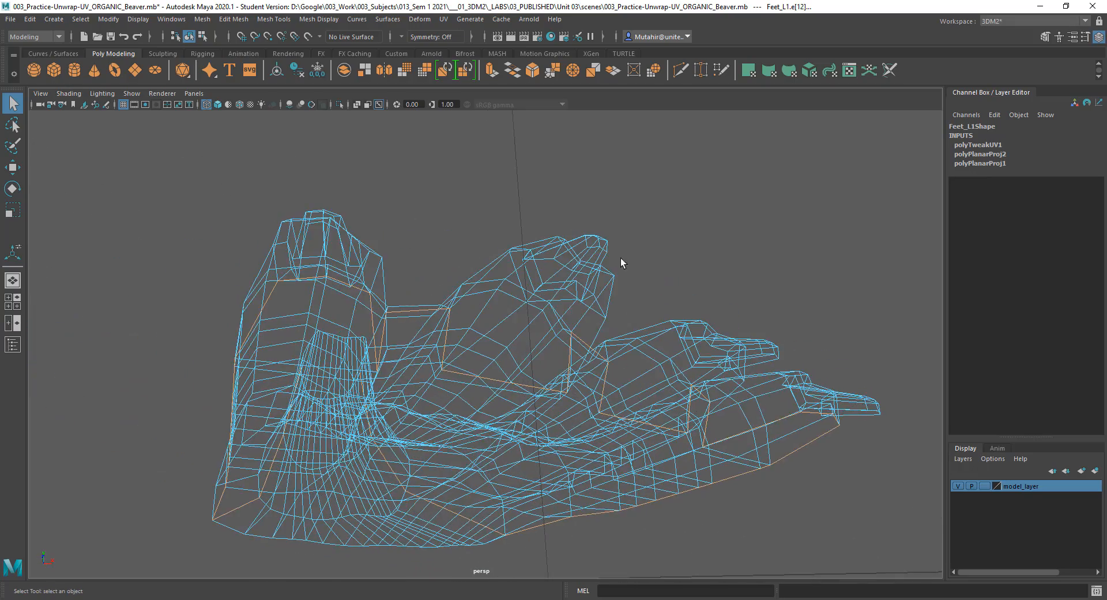
pyautogui.press('5')
pyautogui.scroll(-5, 563, 507)
pyautogui.moveTo(564, 507)
pyautogui.keyDown('alt'); pyautogui.mouseDown()
pyautogui.moveTo(635, 386)
pyautogui.moveTo(477, 366)
pyautogui.mouseUp(); pyautogui.keyUp('alt')
# Restore the side-by-side perspective and UV Editor layout, and return the foot to object mode with the mesh selected.
pyautogui.press('space')
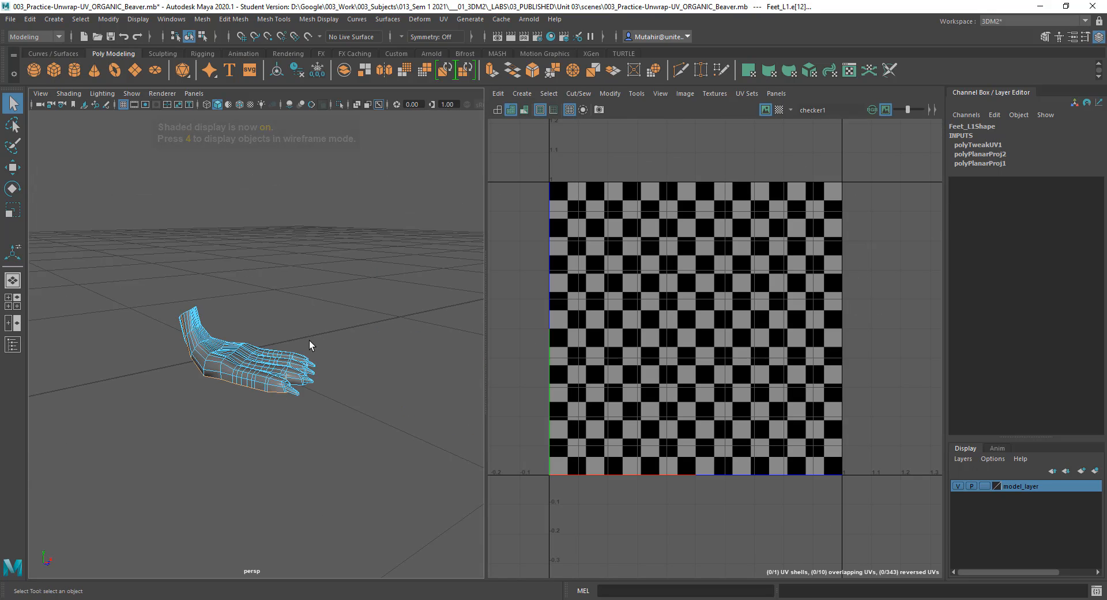
pyautogui.keyDown('alt'); pyautogui.moveTo(345, 390); pyautogui.dragTo(316, 372); pyautogui.keyUp('alt')
pyautogui.keyDown('alt'); pyautogui.moveTo(268, 245); pyautogui.dragTo(272, 418, button='right'); pyautogui.keyUp('alt')
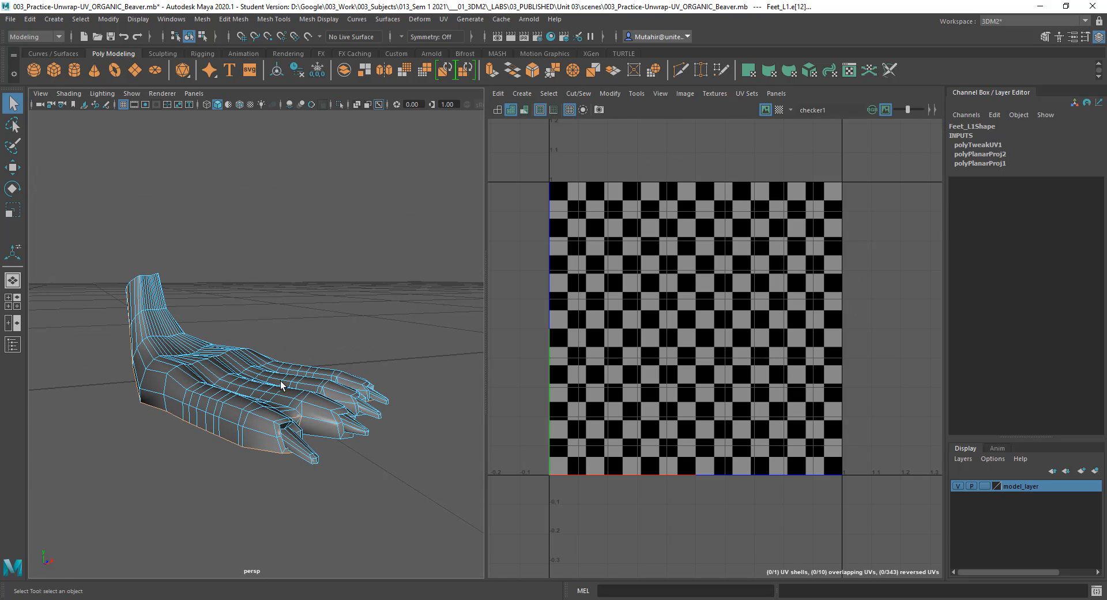
pyautogui.moveTo(290, 369); pyautogui.dragTo(341, 292, button='right')
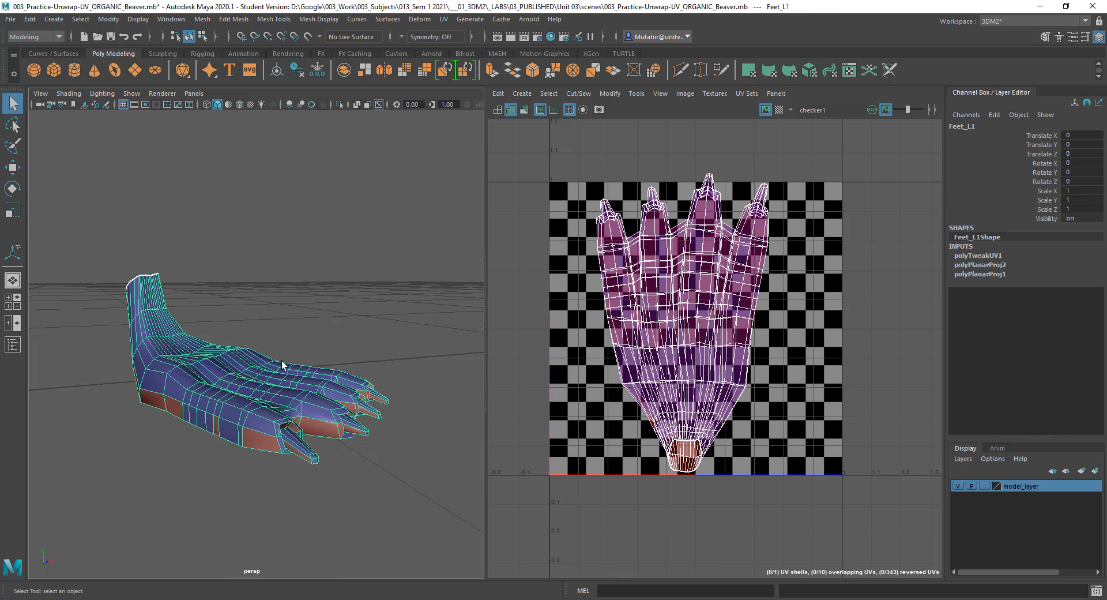
pyautogui.click(303, 341)
pyautogui.click(245, 379)
# Show the UV Toolkit and place its window beside the UV layout.
pyautogui.click(579, 94)
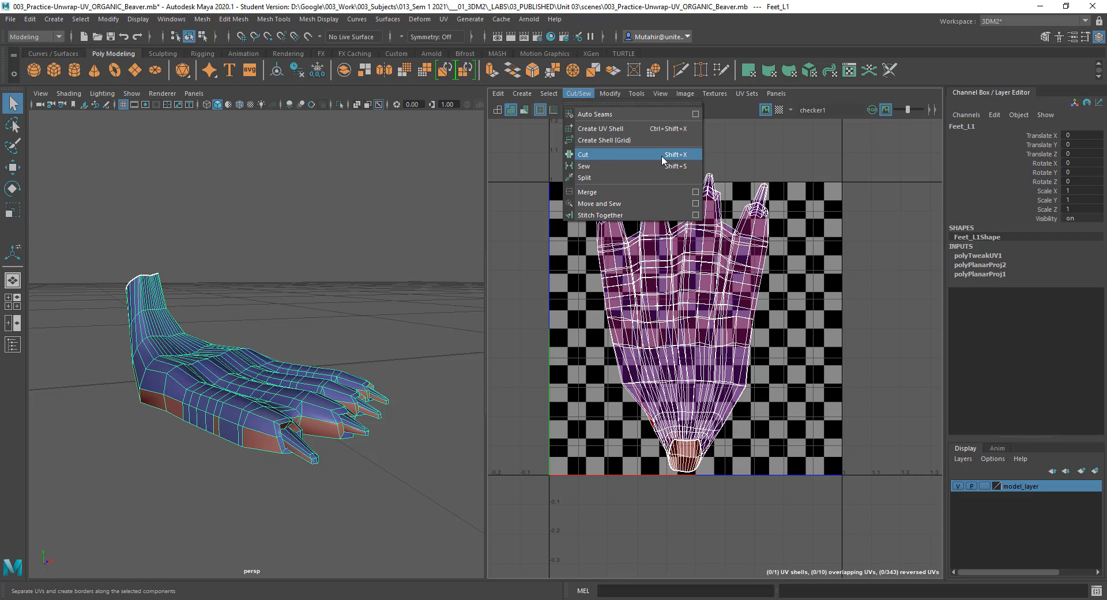
pyautogui.moveTo(645, 95)
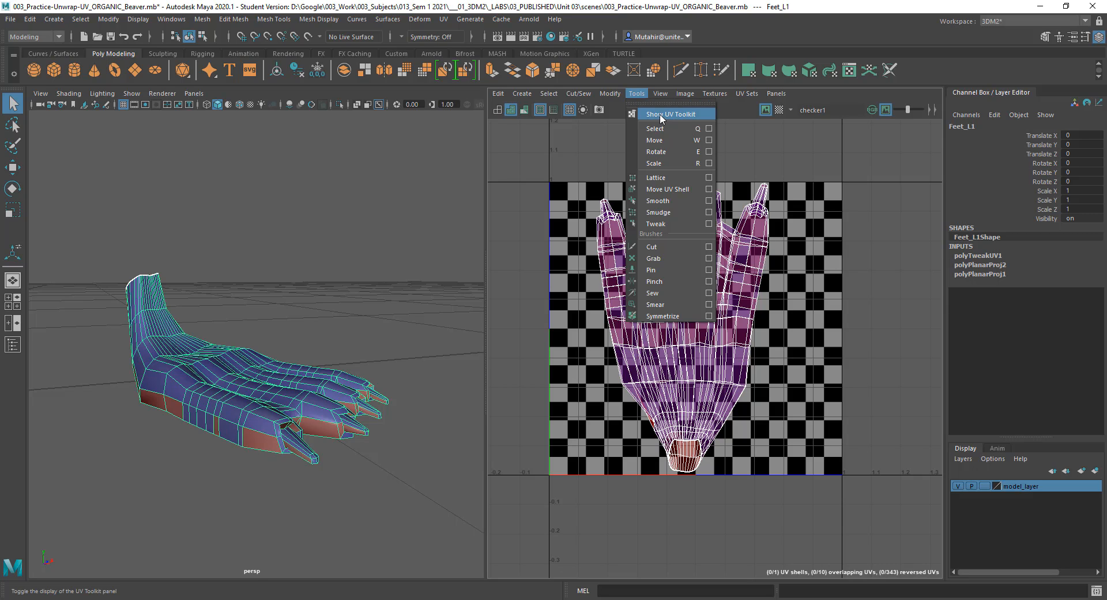
pyautogui.click(690, 115)
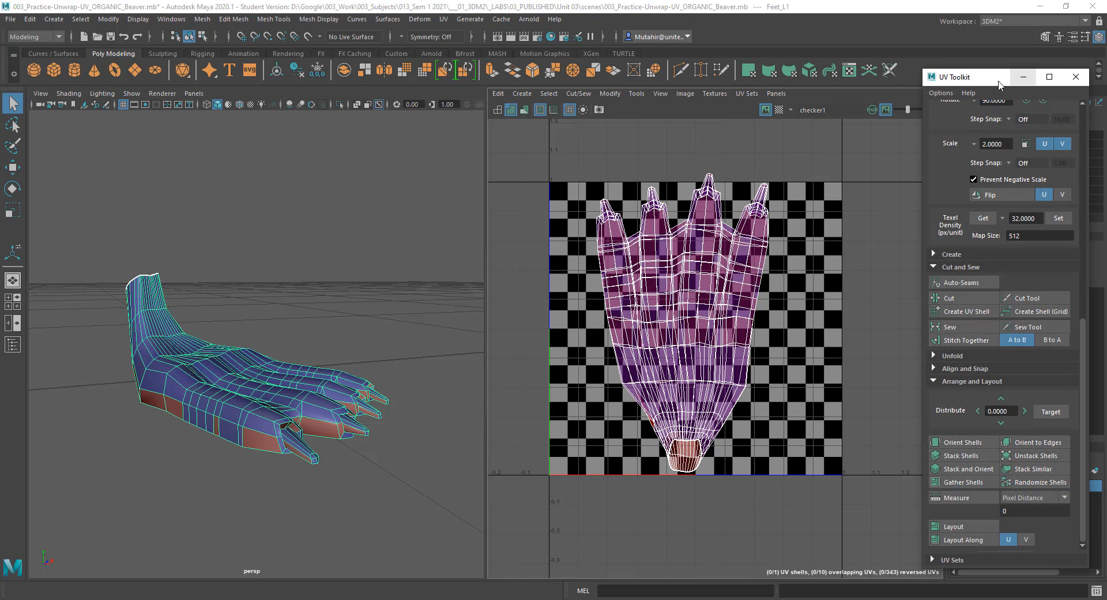
pyautogui.moveTo(997, 79); pyautogui.dragTo(995, 87)
# Collapse the UV Toolkit's Transform and Arrange and Layout sections, leaving only Cut and Sew expanded.
pyautogui.scroll(3, 1003, 133)
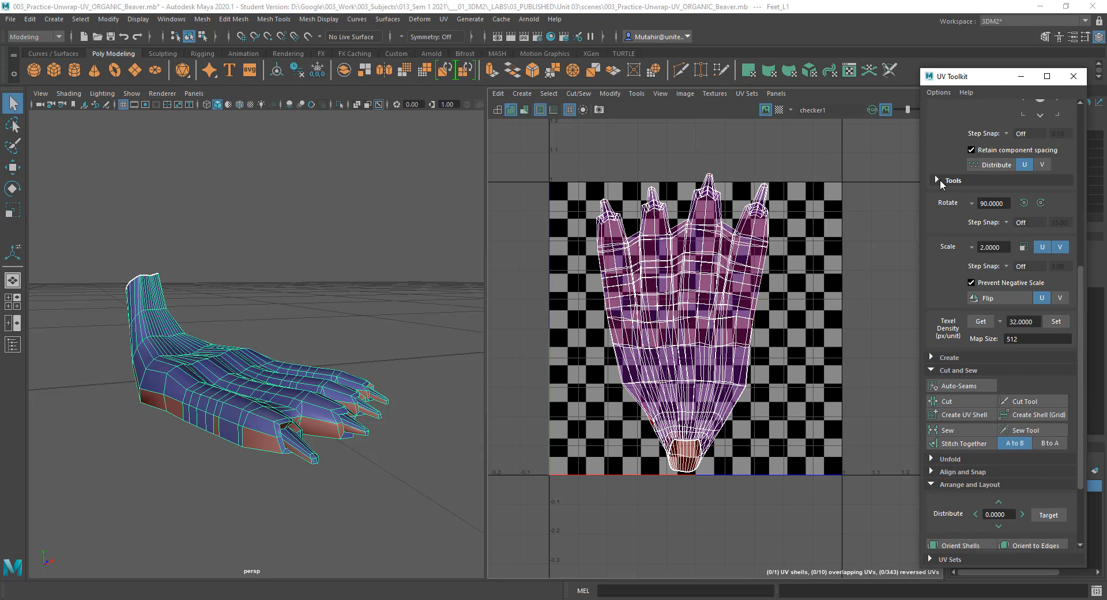
pyautogui.click(940, 179)
pyautogui.click(938, 180)
pyautogui.scroll(3, 966, 279)
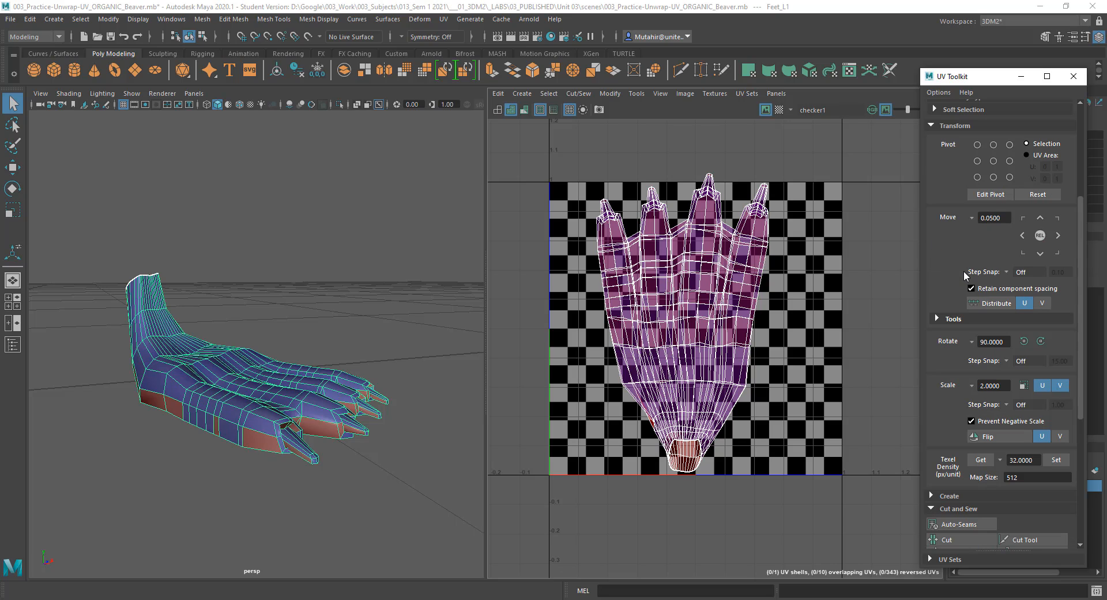
pyautogui.click(932, 125)
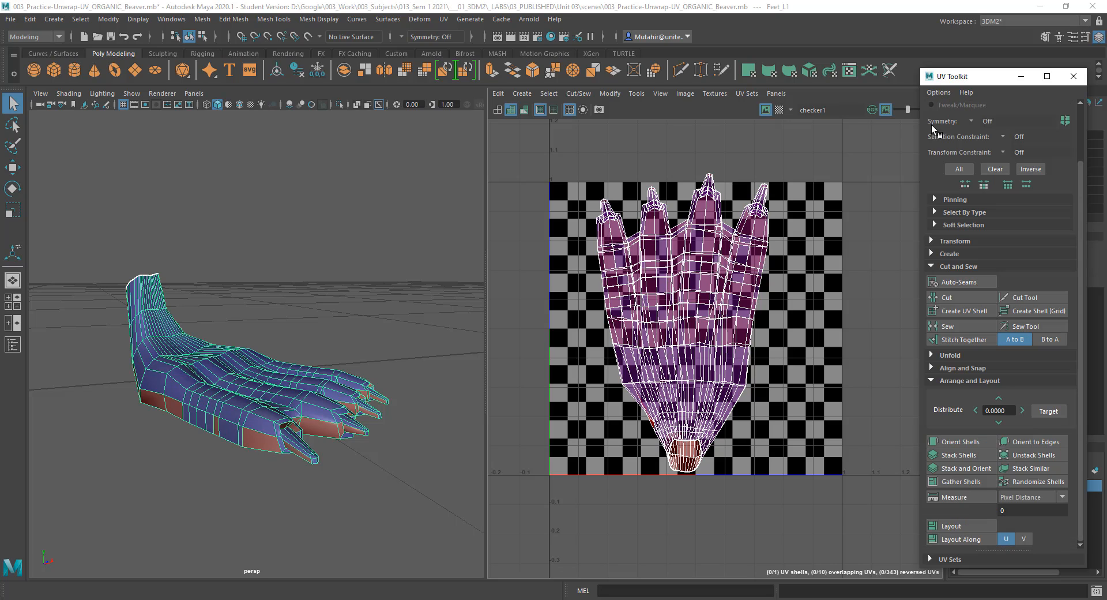
pyautogui.click(937, 269)
pyautogui.click(938, 369)
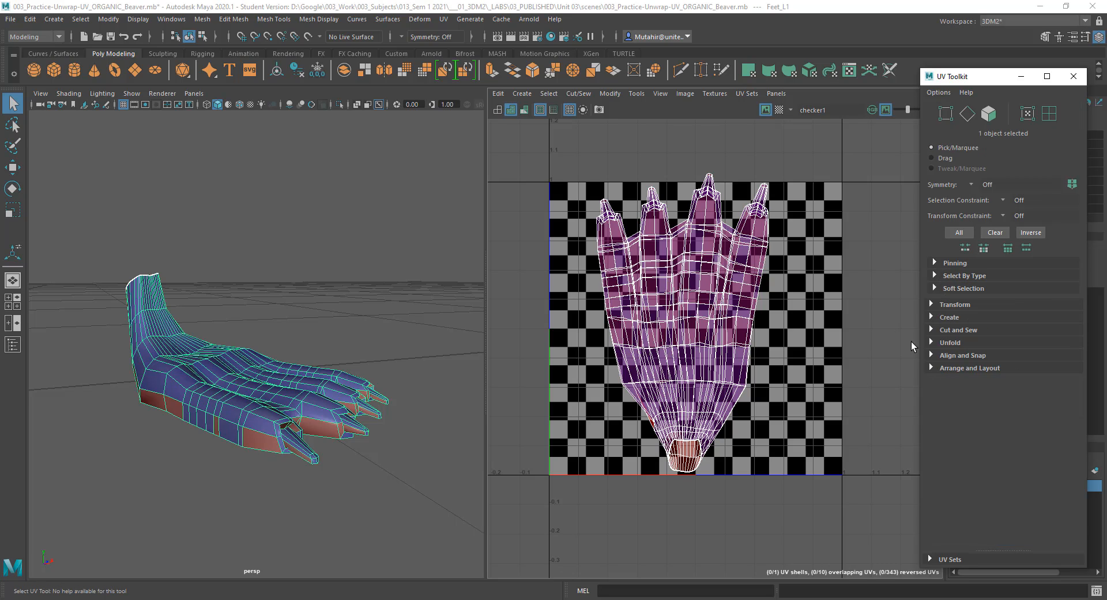
pyautogui.click(947, 330)
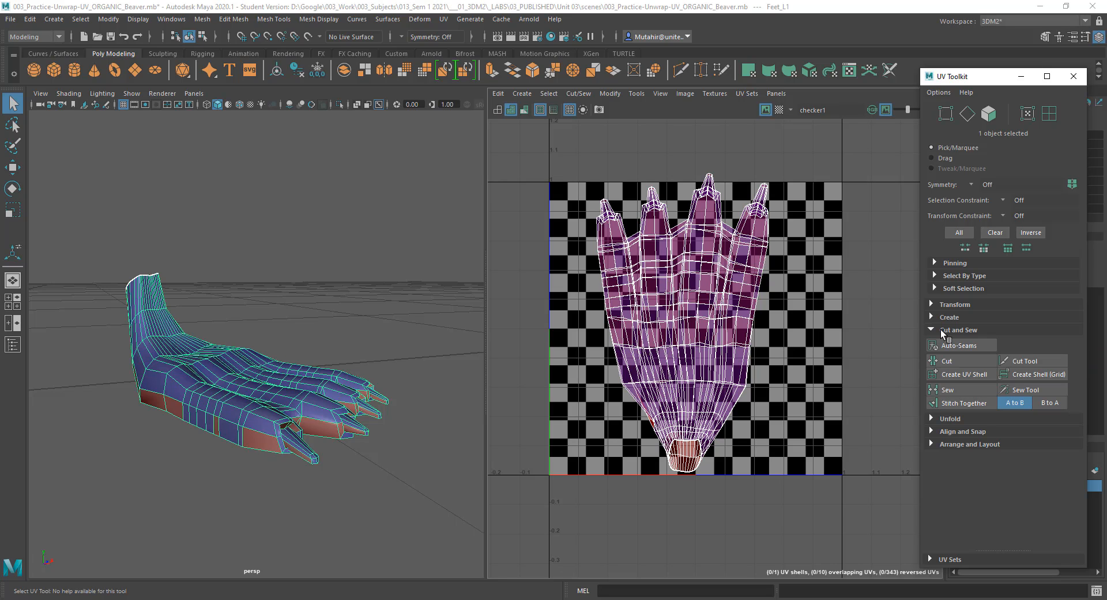
# Switch the foot back to edge selection, check the selected seam edges from beneath, and cut the UVs along them.
pyautogui.moveTo(242, 307); pyautogui.dragTo(244, 278, button='right')
pyautogui.keyDown('alt'); pyautogui.moveTo(302, 410); pyautogui.dragTo(266, 355); pyautogui.keyUp('alt')
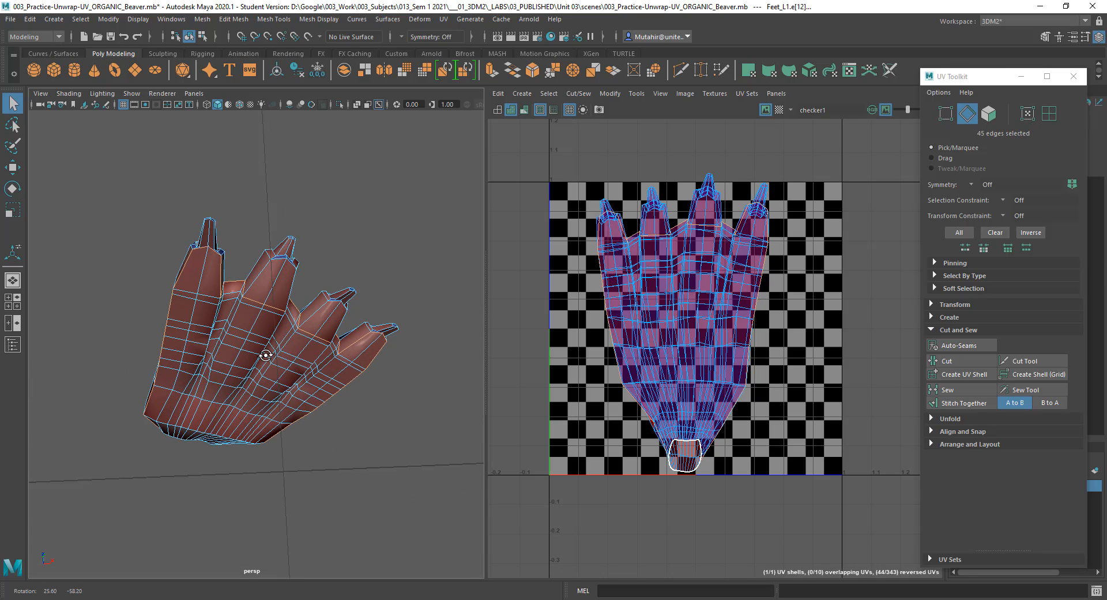
pyautogui.press('5')
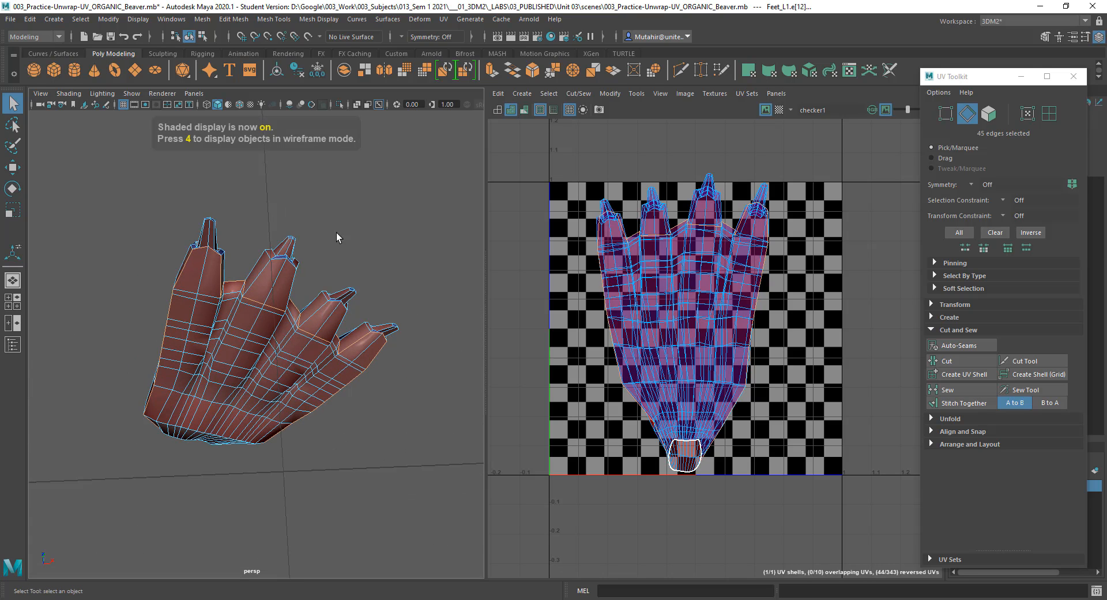
pyautogui.keyDown('alt'); pyautogui.moveTo(338, 335); pyautogui.dragTo(383, 275); pyautogui.keyUp('alt')
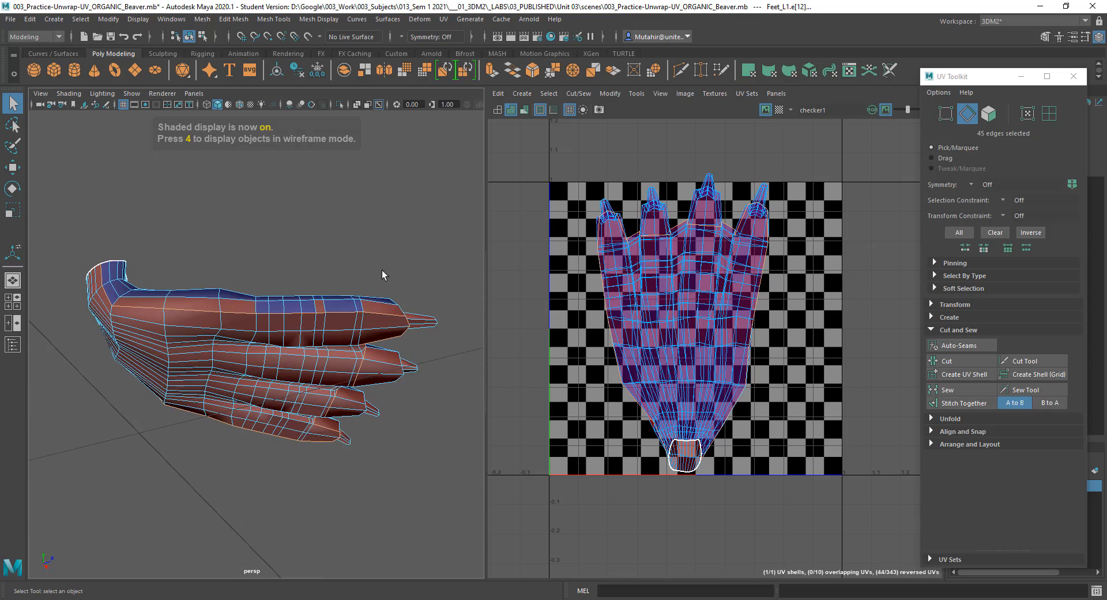
pyautogui.keyDown('alt'); pyautogui.moveTo(383, 274); pyautogui.dragTo(378, 336, button='right'); pyautogui.keyUp('alt')
pyautogui.press('f')
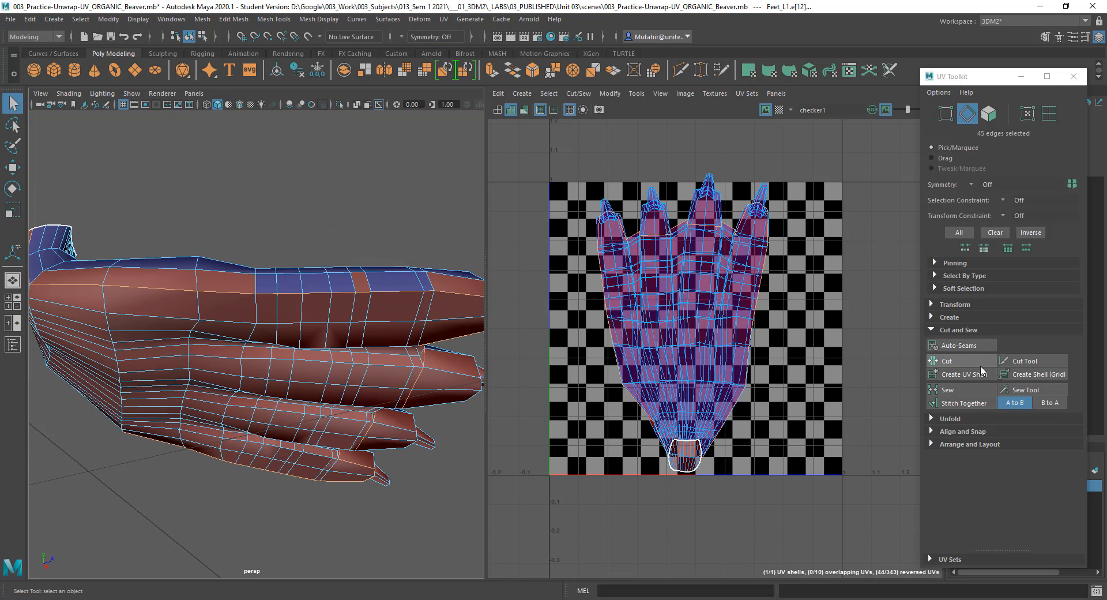
pyautogui.click(957, 361)
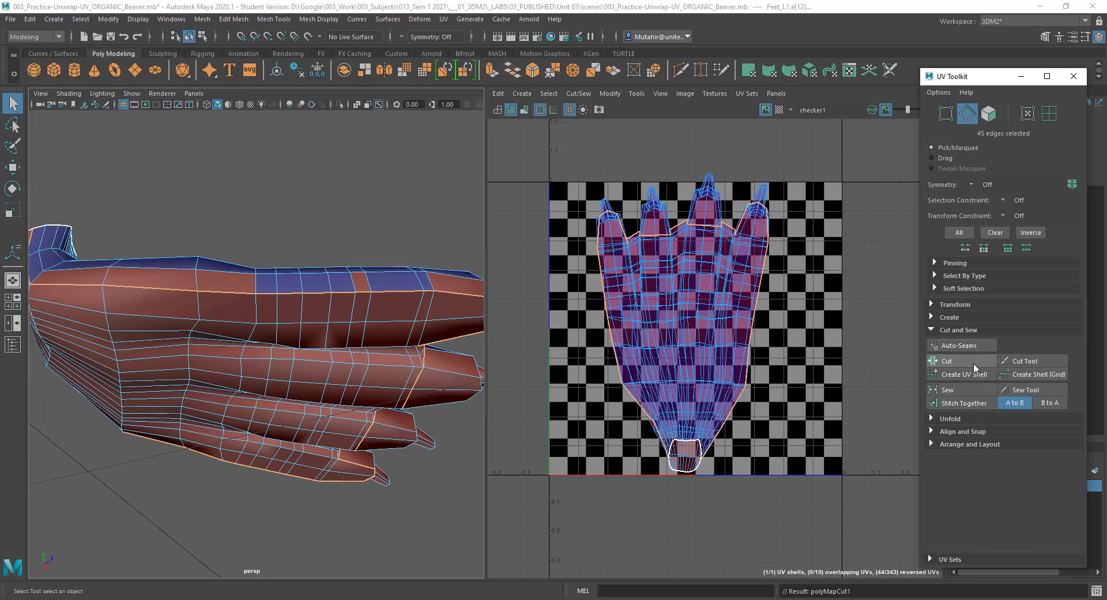
# Switch to UV shell selection and move the sole shell horizontally off the top shell, outside the 0–1 tile on the negative U side.
pyautogui.keyDown('alt'); pyautogui.moveTo(398, 328); pyautogui.dragTo(243, 357); pyautogui.keyUp('alt')
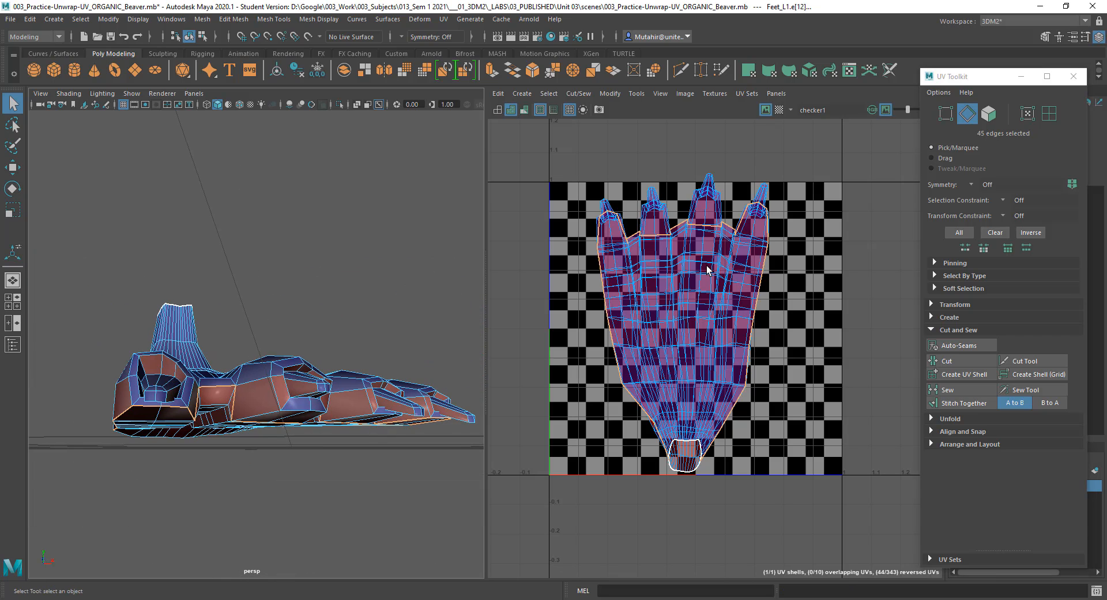
pyautogui.moveTo(708, 268); pyautogui.dragTo(654, 250, button='right')
pyautogui.keyDown('alt'); pyautogui.moveTo(756, 486); pyautogui.dragTo(727, 356, button='right'); pyautogui.keyUp('alt')
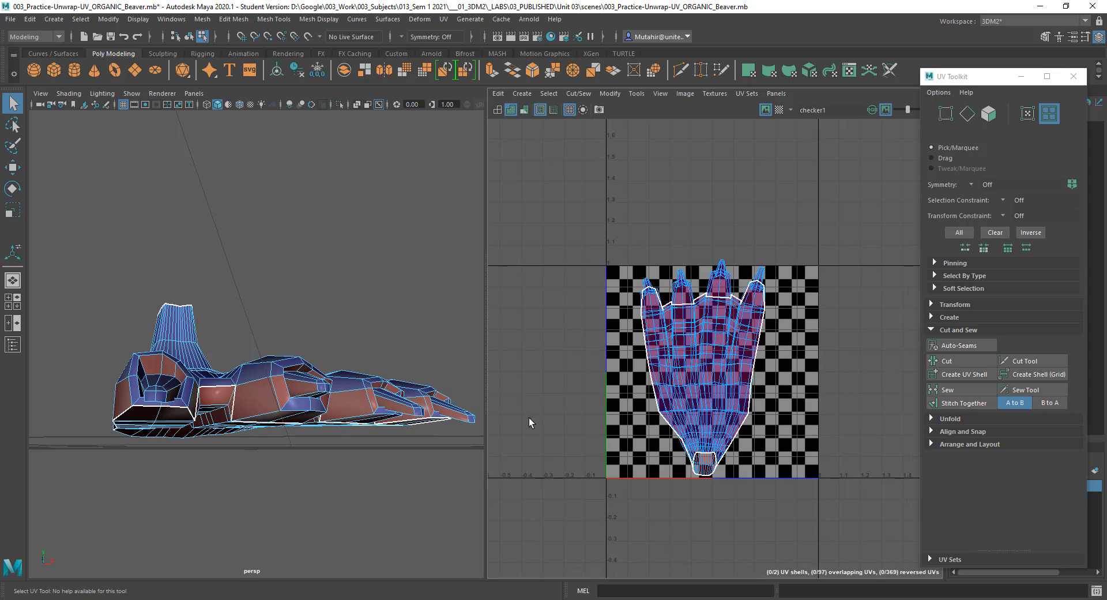
pyautogui.keyDown('alt'); pyautogui.moveTo(331, 428); pyautogui.dragTo(198, 290); pyautogui.keyUp('alt')
pyautogui.click(725, 363)
pyautogui.press('w')
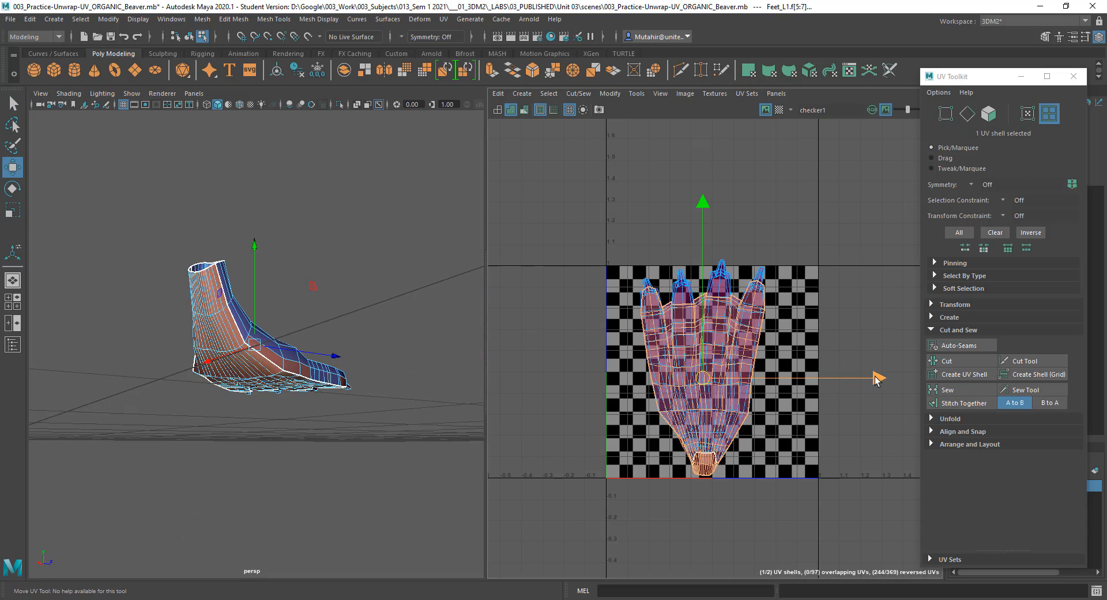
pyautogui.moveTo(877, 381); pyautogui.dragTo(705, 381)
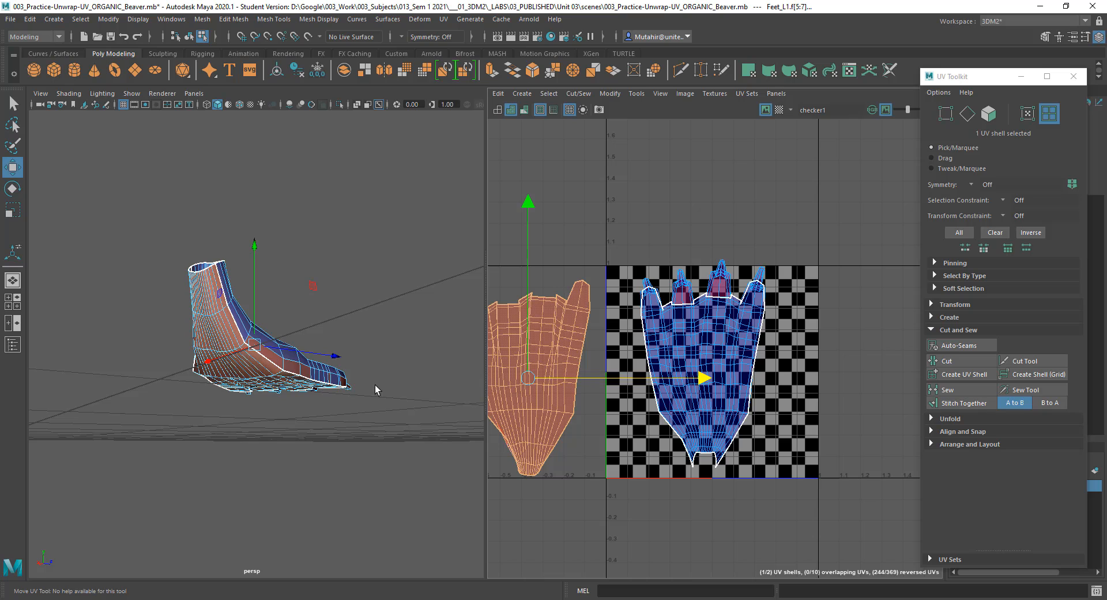
pyautogui.press('q')
# Select the foot's top UV shell and examine which faces it covers on the model, with both separated shells in view.
pyautogui.keyDown('alt'); pyautogui.moveTo(375, 390); pyautogui.dragTo(216, 385); pyautogui.keyUp('alt')
pyautogui.scroll(4, 319, 358)
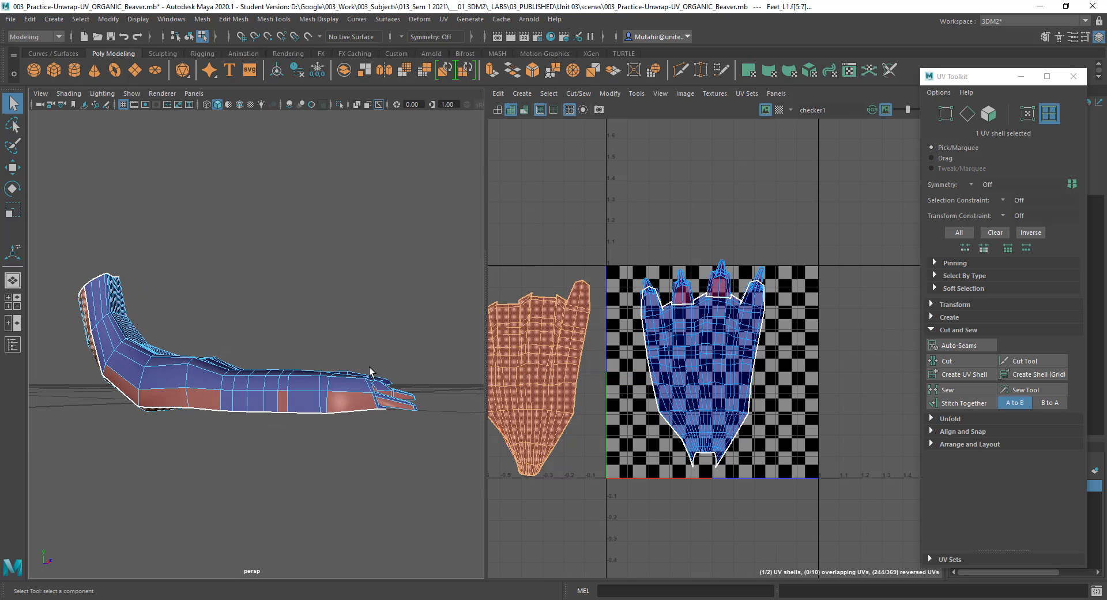
pyautogui.keyDown('alt'); pyautogui.moveTo(371, 372); pyautogui.dragTo(359, 374, button='middle'); pyautogui.keyUp('alt')
pyautogui.click(729, 345)
pyautogui.keyDown('alt'); pyautogui.moveTo(391, 344); pyautogui.dragTo(285, 428); pyautogui.keyUp('alt')
pyautogui.keyDown('alt'); pyautogui.moveTo(301, 419); pyautogui.dragTo(320, 340, button='middle'); pyautogui.keyUp('alt')
pyautogui.scroll(4, 320, 340)
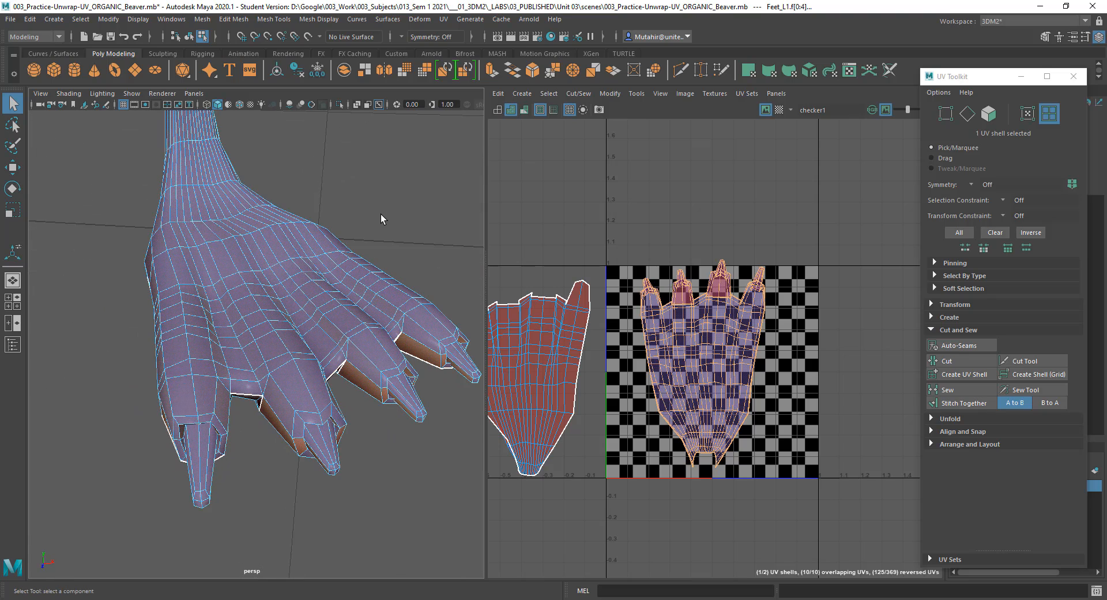
pyautogui.keyDown('alt'); pyautogui.moveTo(637, 368); pyautogui.dragTo(663, 358, button='middle'); pyautogui.keyUp('alt')
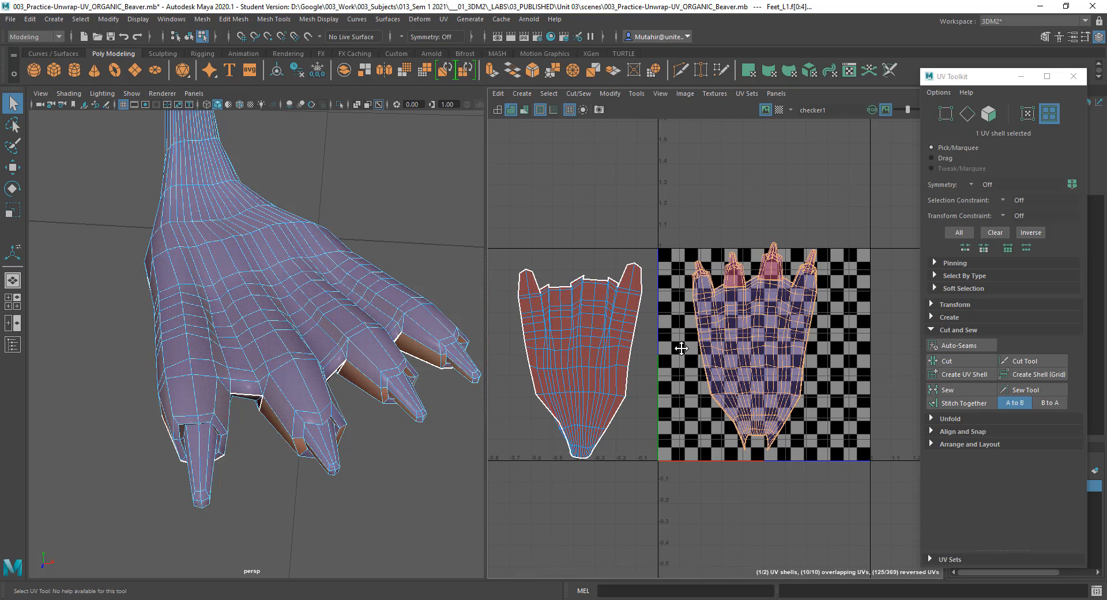
pyautogui.keyDown('alt'); pyautogui.moveTo(604, 377); pyautogui.dragTo(627, 364, button='middle'); pyautogui.keyUp('alt')
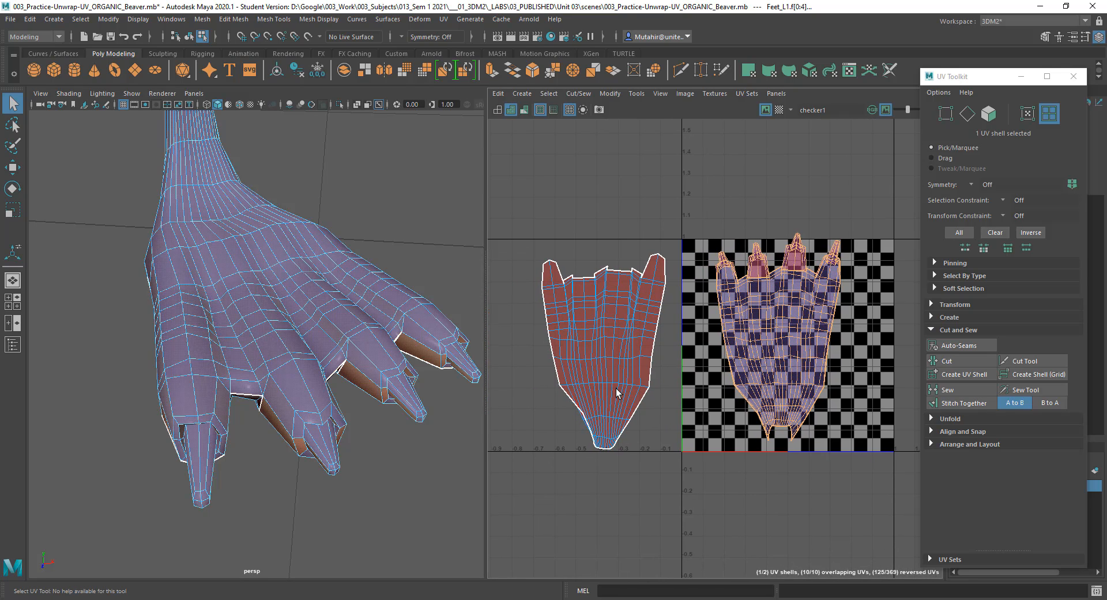
# Select the foot's sole UV shell and examine which faces it covers on the underside of the model.
pyautogui.click(594, 236)
pyautogui.keyDown('alt'); pyautogui.moveTo(338, 362); pyautogui.dragTo(350, 280); pyautogui.keyUp('alt')
pyautogui.click(310, 339)
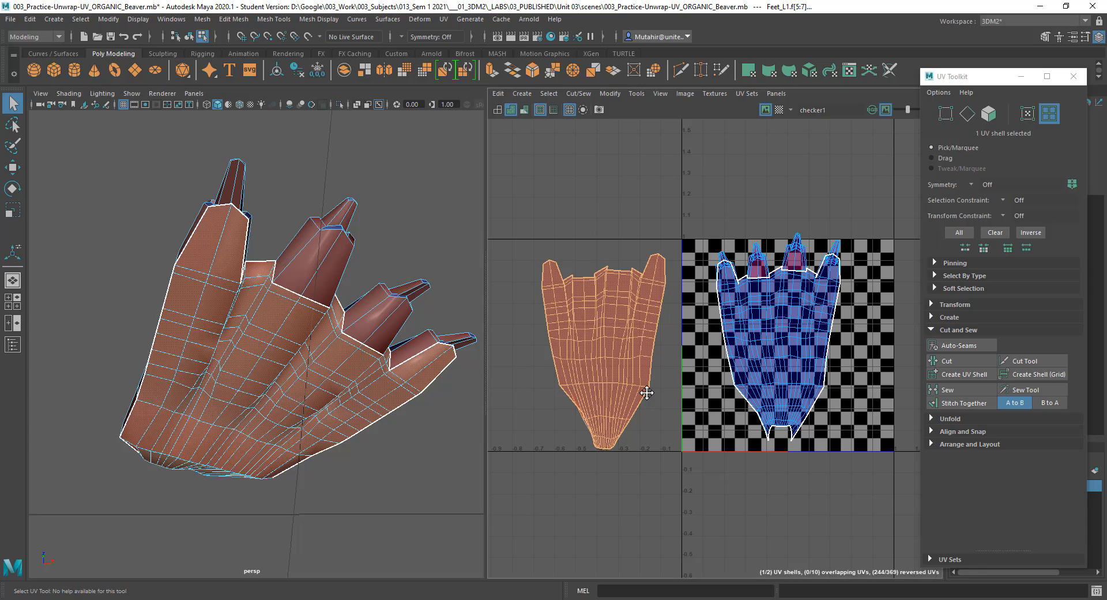
# Select the edges bordering the underside faces of the two middle toes and cut the UVs along them.
pyautogui.keyDown('alt'); pyautogui.moveTo(353, 320); pyautogui.dragTo(326, 176); pyautogui.keyUp('alt')
pyautogui.keyDown('alt'); pyautogui.moveTo(325, 171); pyautogui.dragTo(300, 180, button='right'); pyautogui.keyUp('alt')
pyautogui.click(267, 211)
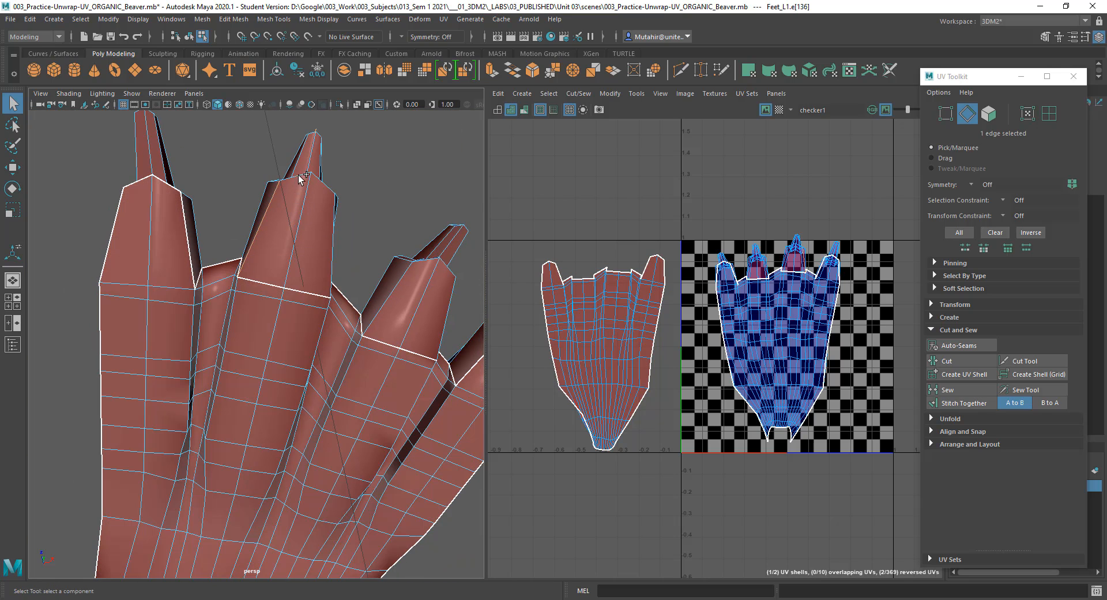
pyautogui.keyDown('shift'); pyautogui.click(301, 175); pyautogui.keyUp('shift')
pyautogui.keyDown('alt'); pyautogui.moveTo(334, 238); pyautogui.dragTo(261, 306); pyautogui.keyUp('alt')
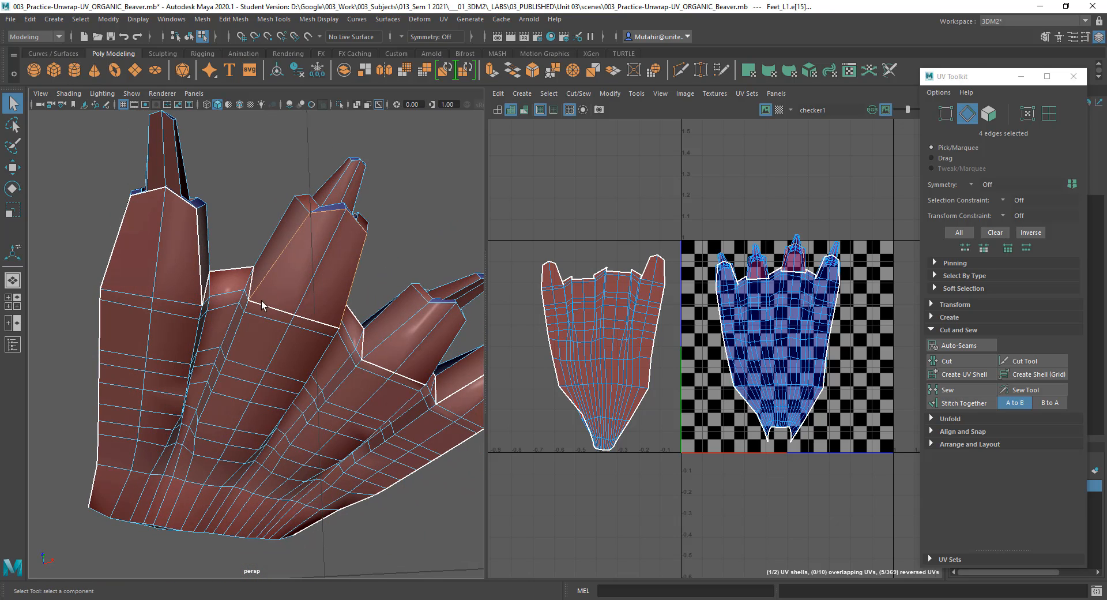
pyautogui.keyDown('alt'); pyautogui.moveTo(327, 317); pyautogui.dragTo(342, 296); pyautogui.keyUp('alt')
pyautogui.keyDown('alt'); pyautogui.moveTo(353, 283); pyautogui.dragTo(252, 298, button='middle'); pyautogui.keyUp('alt')
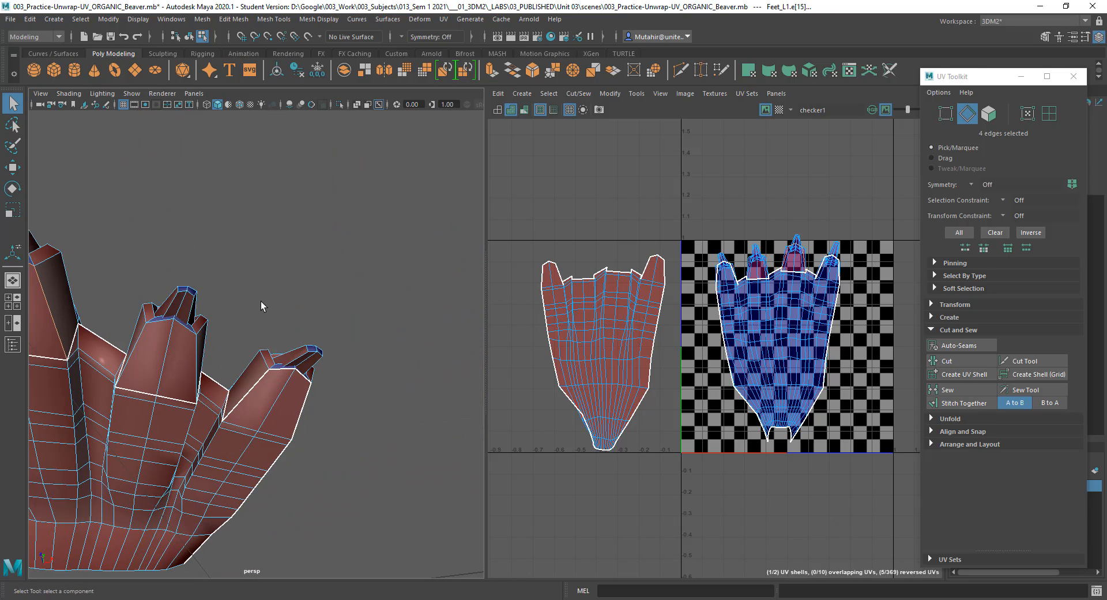
pyautogui.keyDown('alt'); pyautogui.moveTo(252, 298); pyautogui.dragTo(262, 305); pyautogui.keyUp('alt')
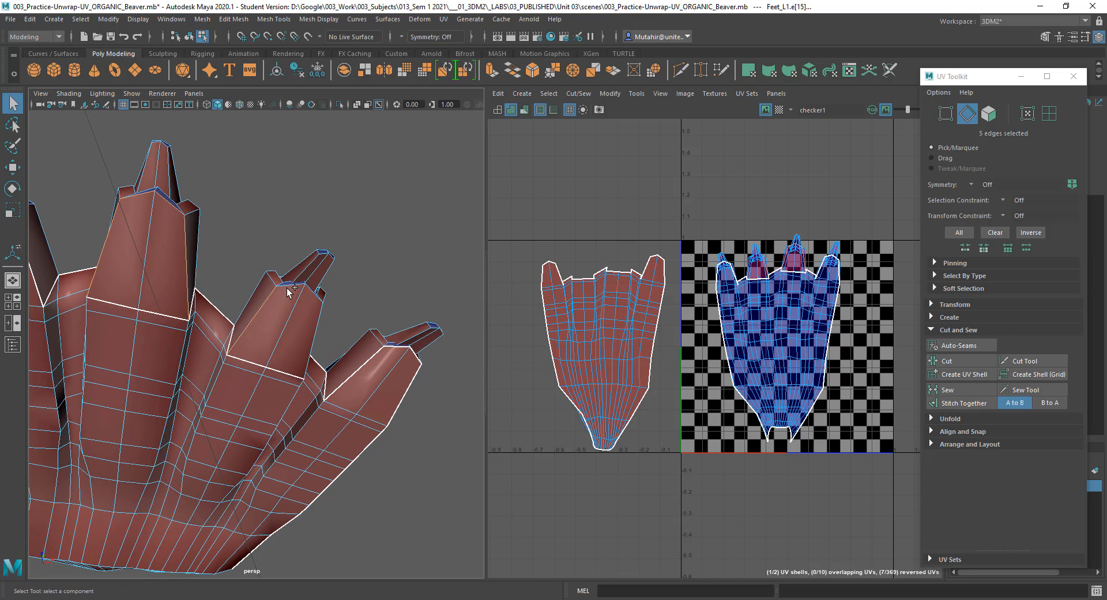
pyautogui.keyDown('shift'); pyautogui.click(292, 284); pyautogui.keyUp('shift')
pyautogui.keyDown('shift'); pyautogui.click(313, 290); pyautogui.keyUp('shift')
pyautogui.keyDown('alt'); pyautogui.moveTo(328, 313); pyautogui.dragTo(298, 341); pyautogui.keyUp('alt')
pyautogui.keyDown('shift'); pyautogui.click(300, 341); pyautogui.keyUp('shift')
pyautogui.keyDown('alt'); pyautogui.moveTo(354, 335); pyautogui.dragTo(348, 338, button='middle'); pyautogui.keyUp('alt')
pyautogui.click(983, 359)
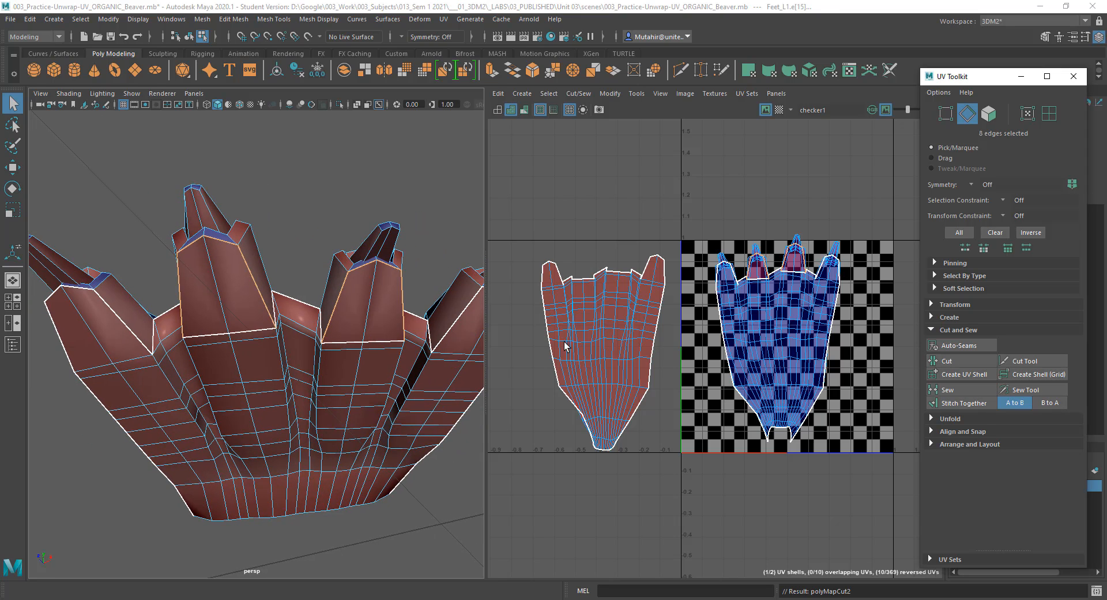
# Switch to UV shell selection and move the two separated toe-underside shells just above their matching gaps in the sole shell.
pyautogui.moveTo(210, 282); pyautogui.dragTo(256, 314, button='right')
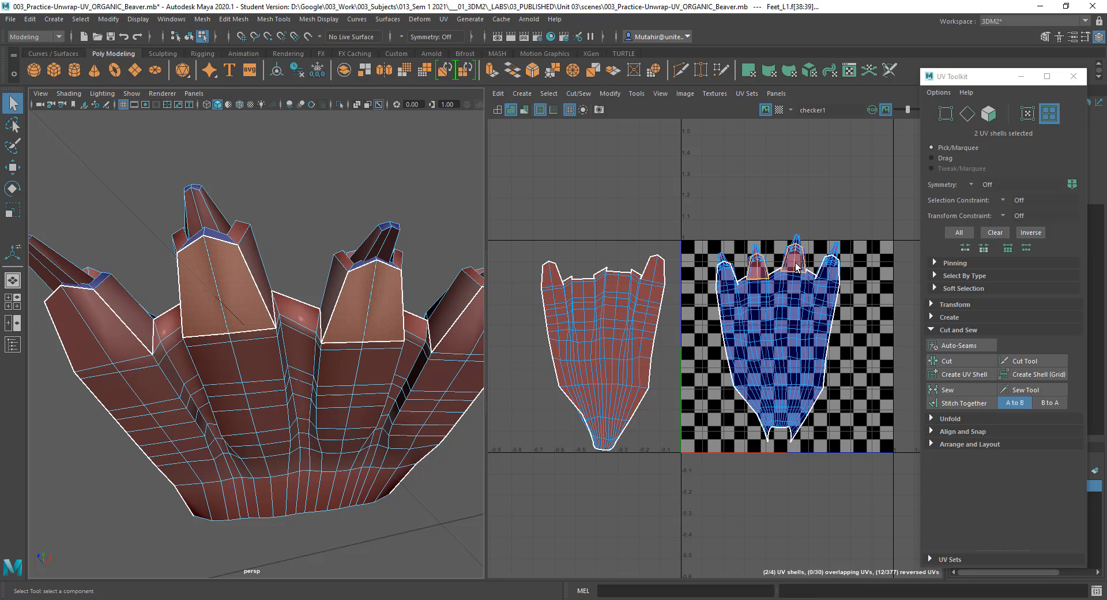
pyautogui.press('w')
pyautogui.moveTo(785, 268); pyautogui.dragTo(609, 264)
pyautogui.click(689, 223)
# In edge selection, pick one border edge between the shorter middle toe shell and the sole, and compare it in both views.
pyautogui.scroll(5, 653, 308)
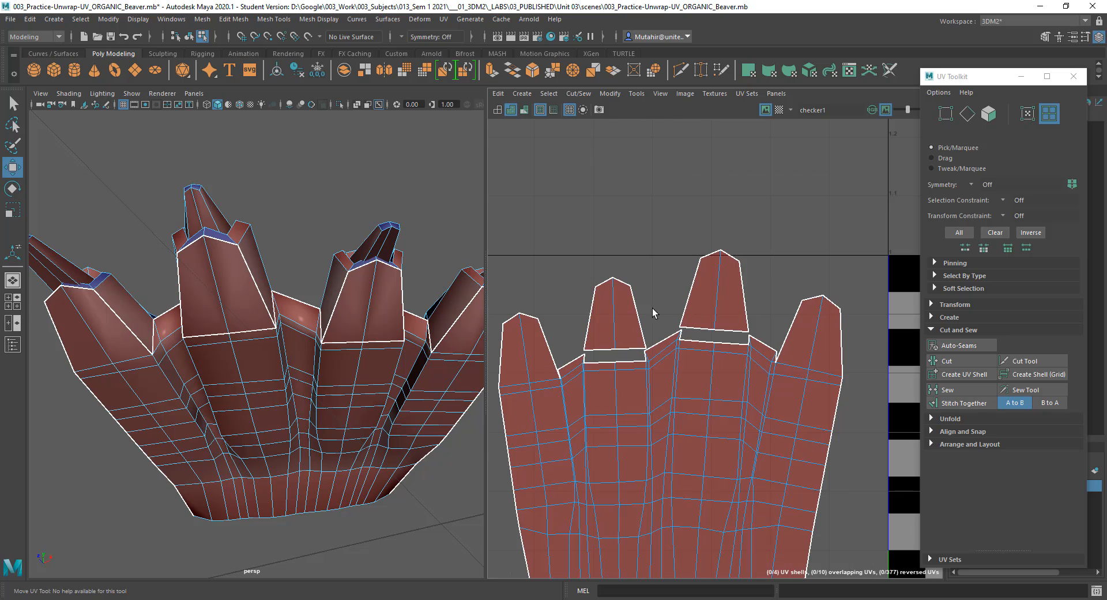
pyautogui.keyDown('alt'); pyautogui.moveTo(653, 308); pyautogui.dragTo(671, 253, button='middle'); pyautogui.keyUp('alt')
pyautogui.scroll(1, 671, 252)
pyautogui.keyDown('alt'); pyautogui.moveTo(680, 297); pyautogui.dragTo(721, 223, button='middle'); pyautogui.keyUp('alt')
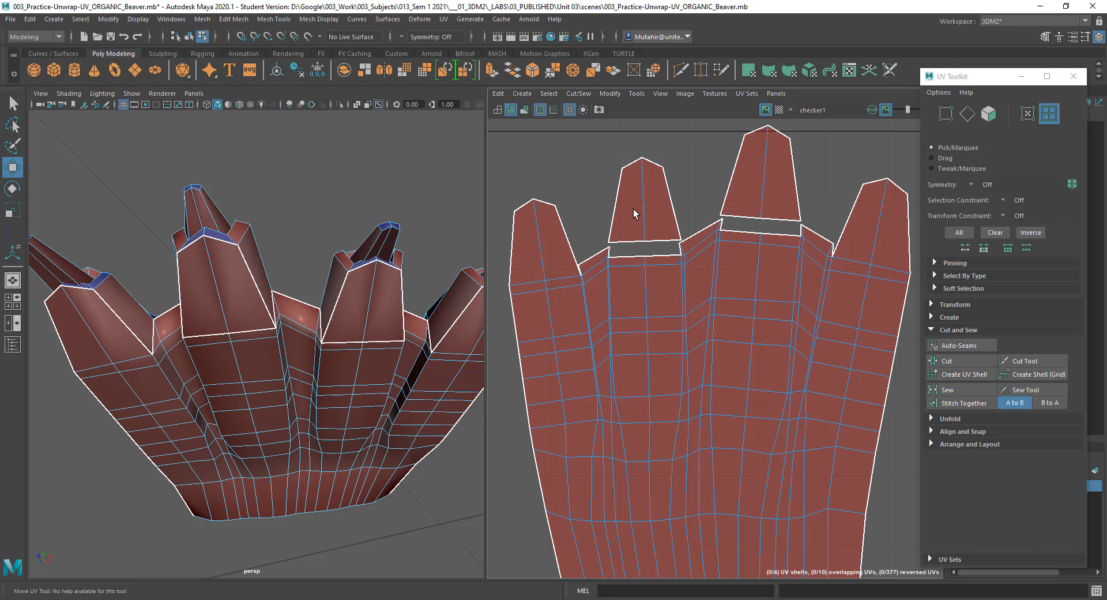
pyautogui.moveTo(636, 212); pyautogui.dragTo(637, 191, button='right')
pyautogui.click(636, 241)
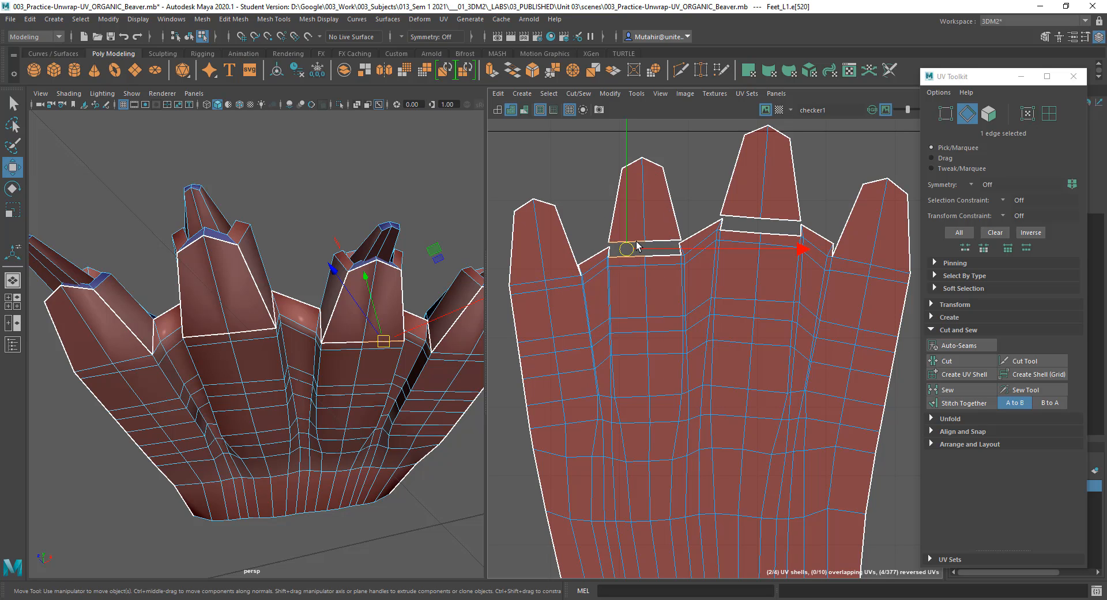
pyautogui.scroll(5, 612, 268)
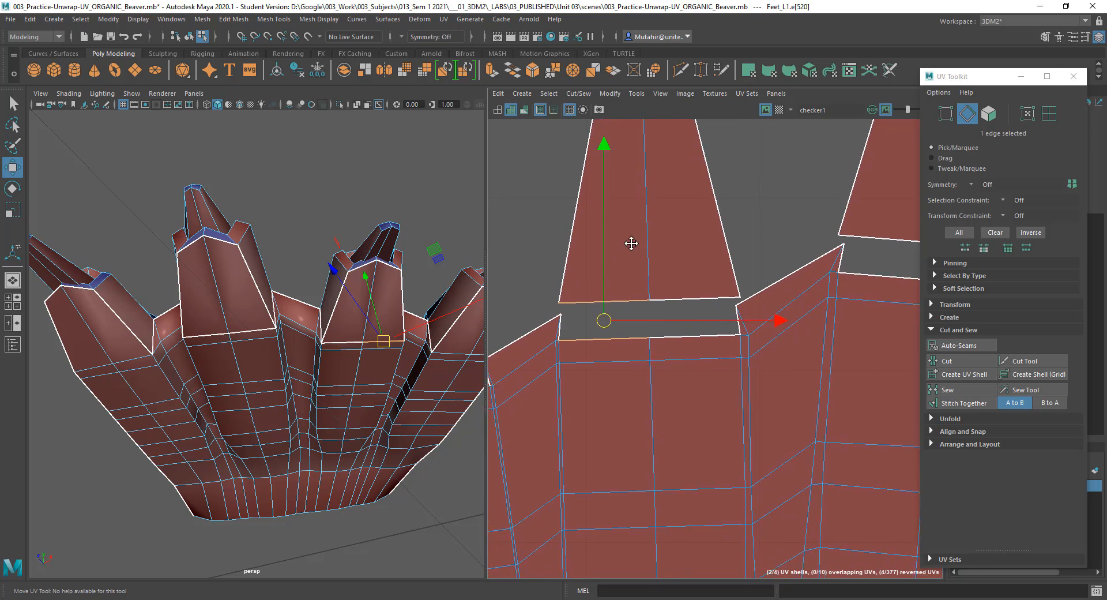
pyautogui.scroll(2, 669, 288)
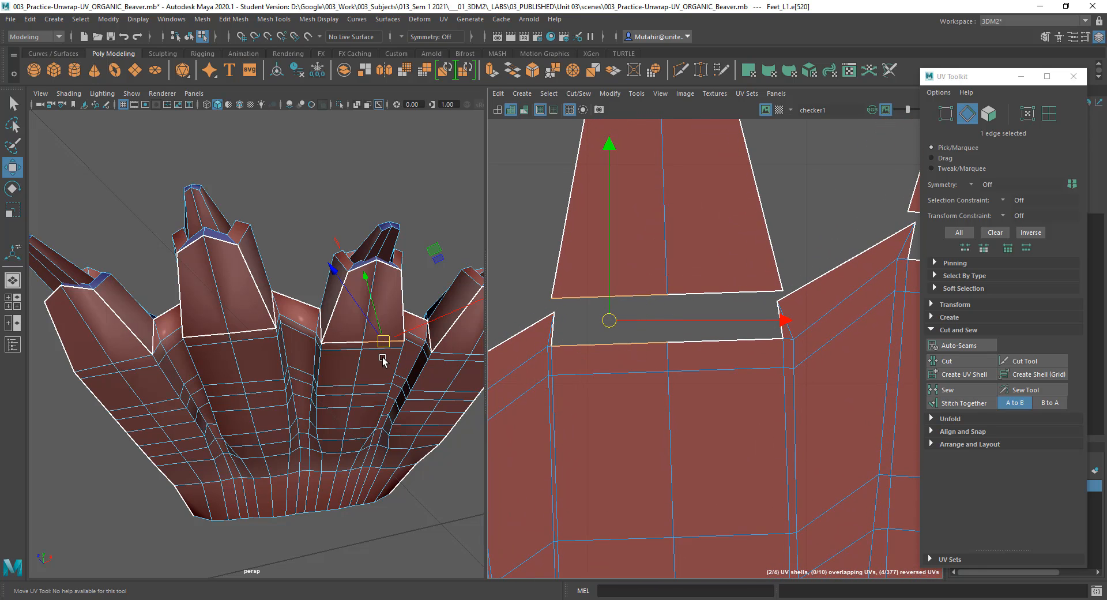
pyautogui.press('f')
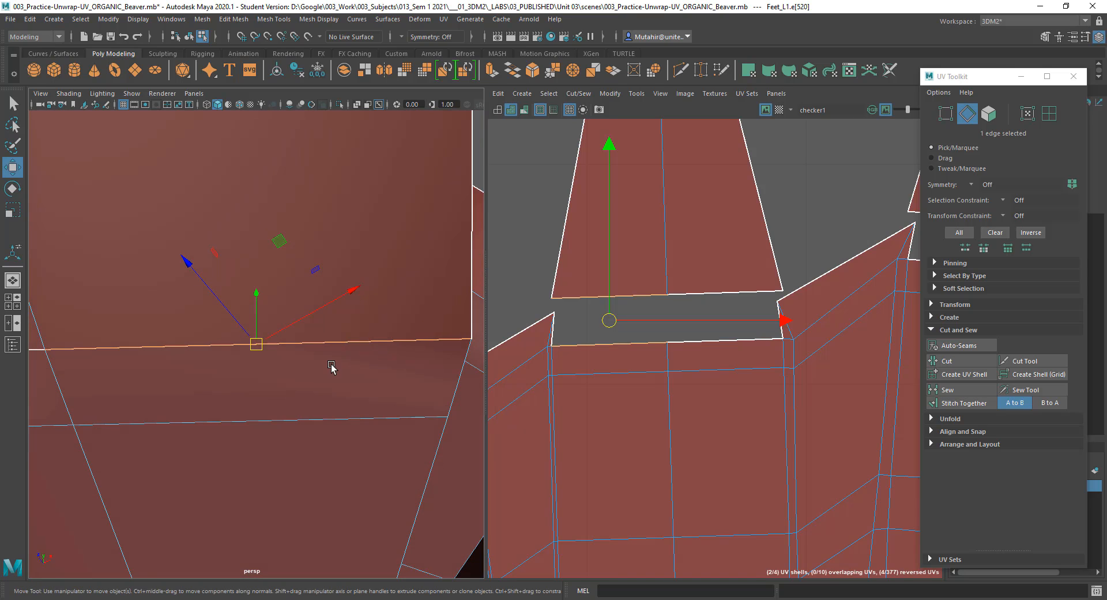
pyautogui.scroll(-5, 331, 366)
pyautogui.scroll(3, 256, 340)
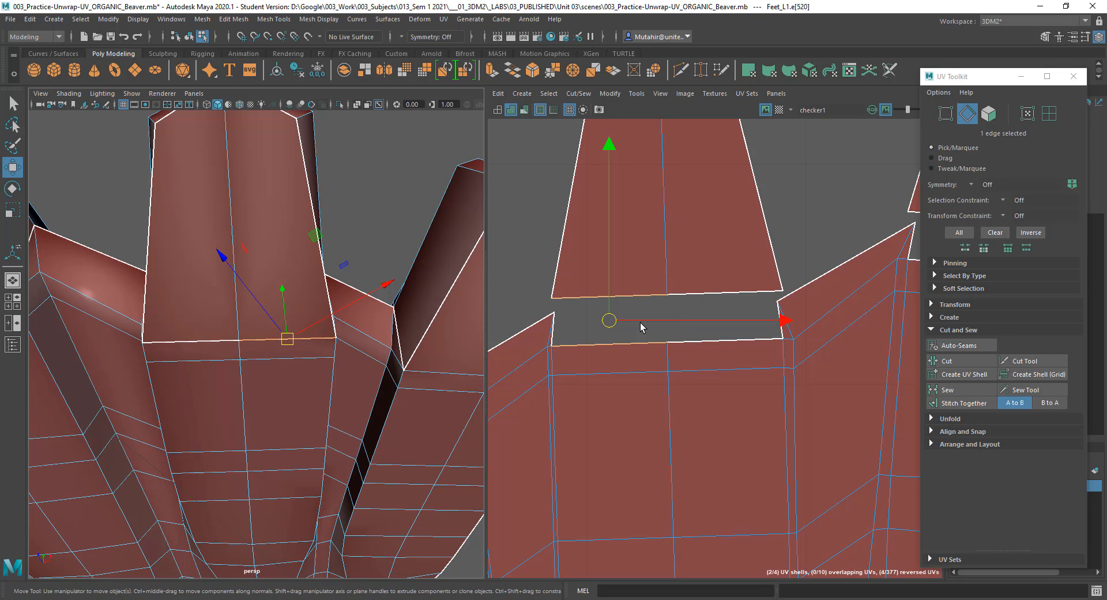
# Select the two shared border edges of the shorter middle toe shell and stitch it to the sole shell.
pyautogui.click(637, 293)
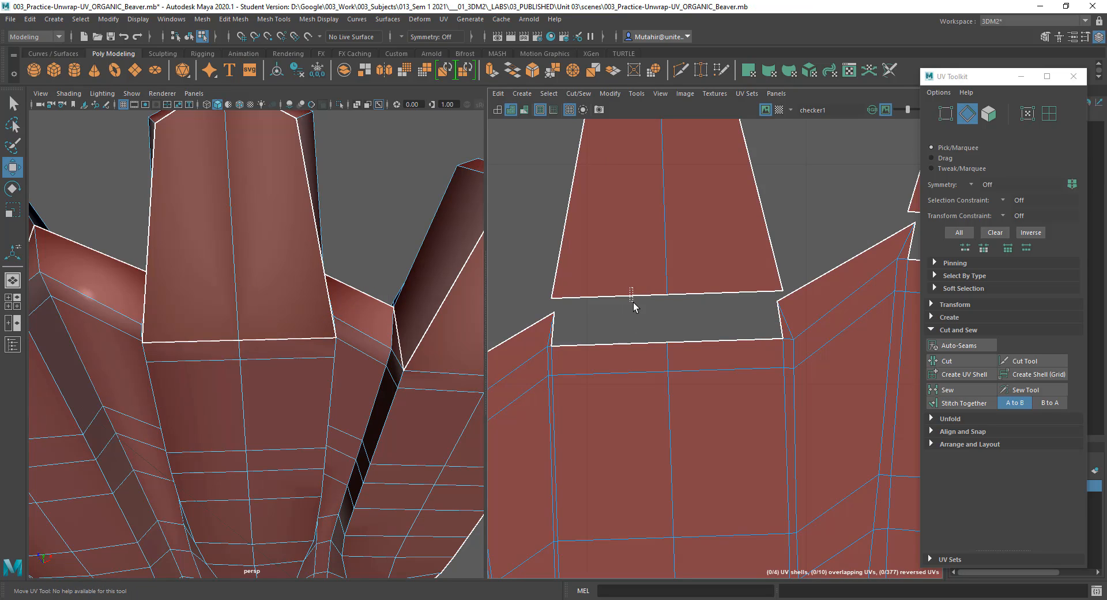
pyautogui.click(635, 306)
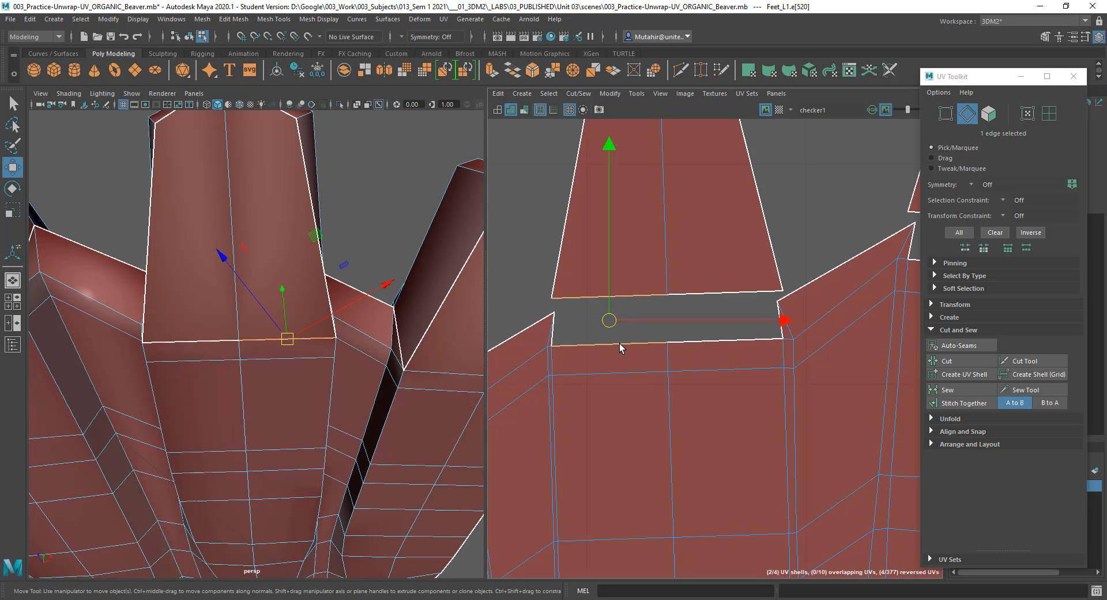
pyautogui.keyDown('shift'); pyautogui.click(707, 293); pyautogui.keyUp('shift')
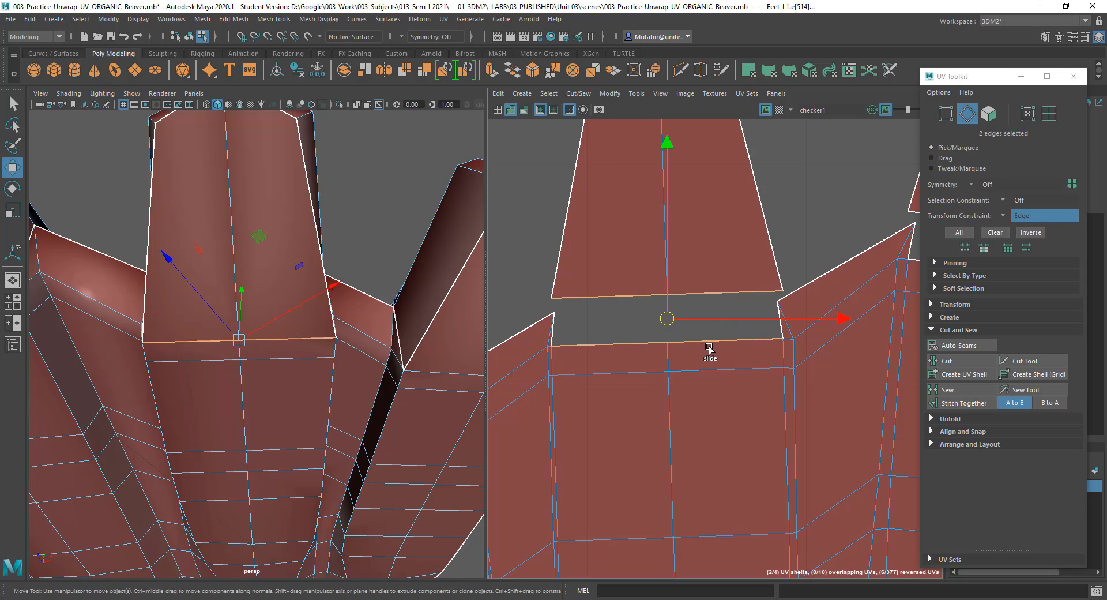
pyautogui.keyDown('shift'); pyautogui.click(586, 210); pyautogui.keyUp('shift')
pyautogui.keyDown('alt'); pyautogui.moveTo(328, 258); pyautogui.dragTo(280, 249); pyautogui.keyUp('alt')
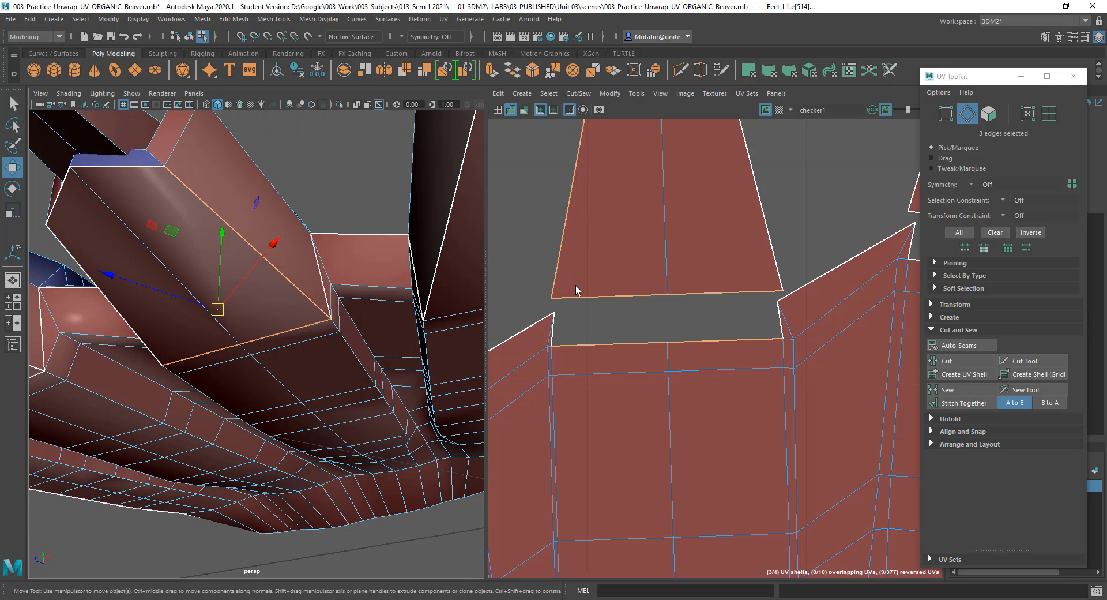
pyautogui.keyDown('ctrl'); pyautogui.click(570, 199); pyautogui.keyUp('ctrl')
pyautogui.keyDown('alt'); pyautogui.moveTo(217, 316); pyautogui.dragTo(255, 309); pyautogui.keyUp('alt')
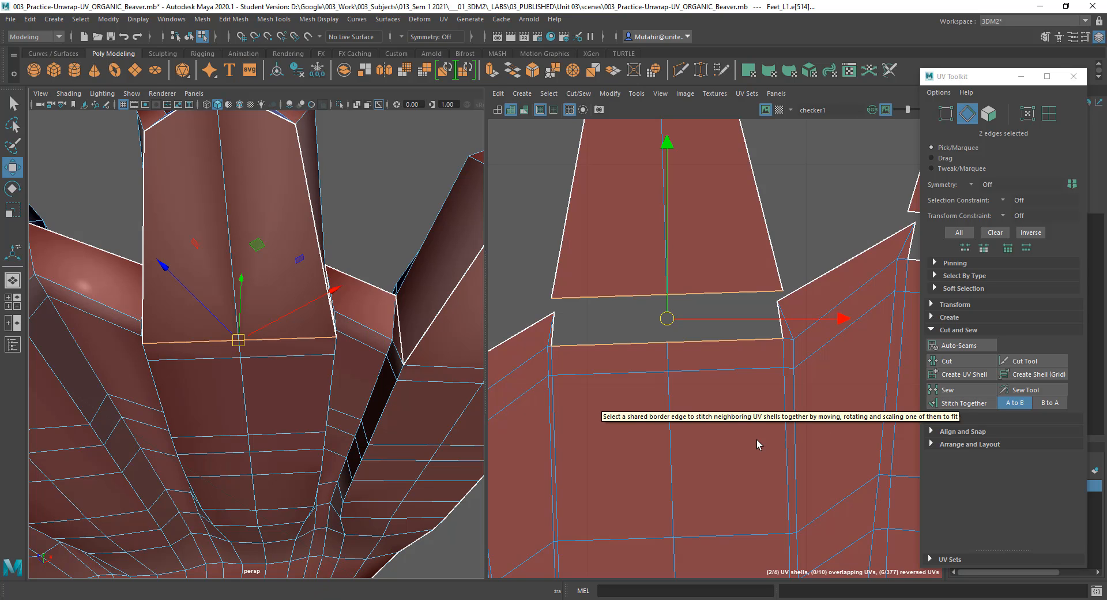
pyautogui.scroll(-3, 754, 376)
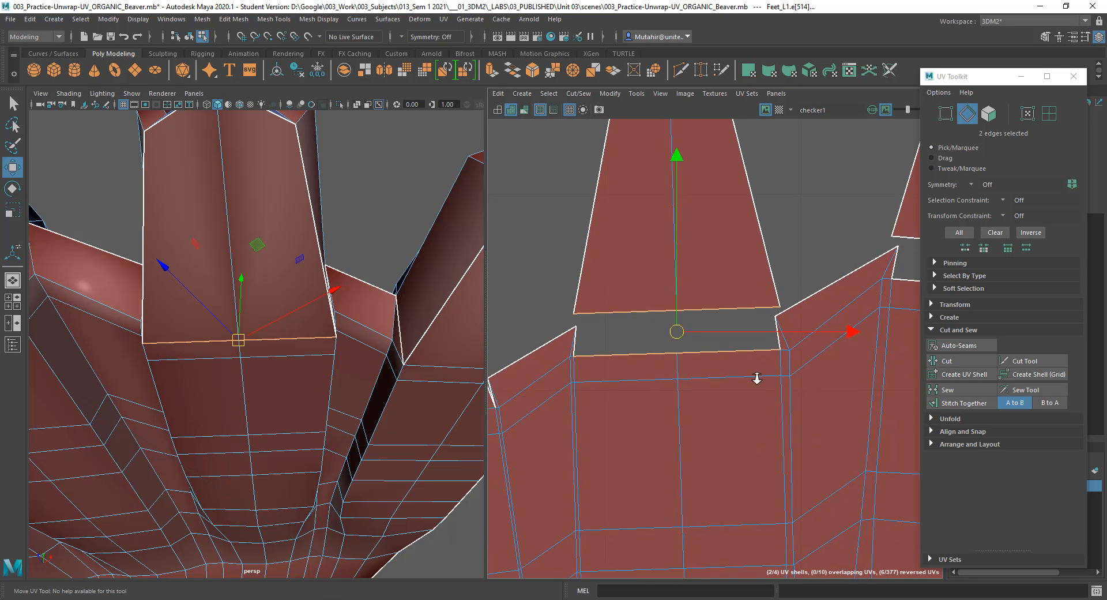
pyautogui.click(958, 404)
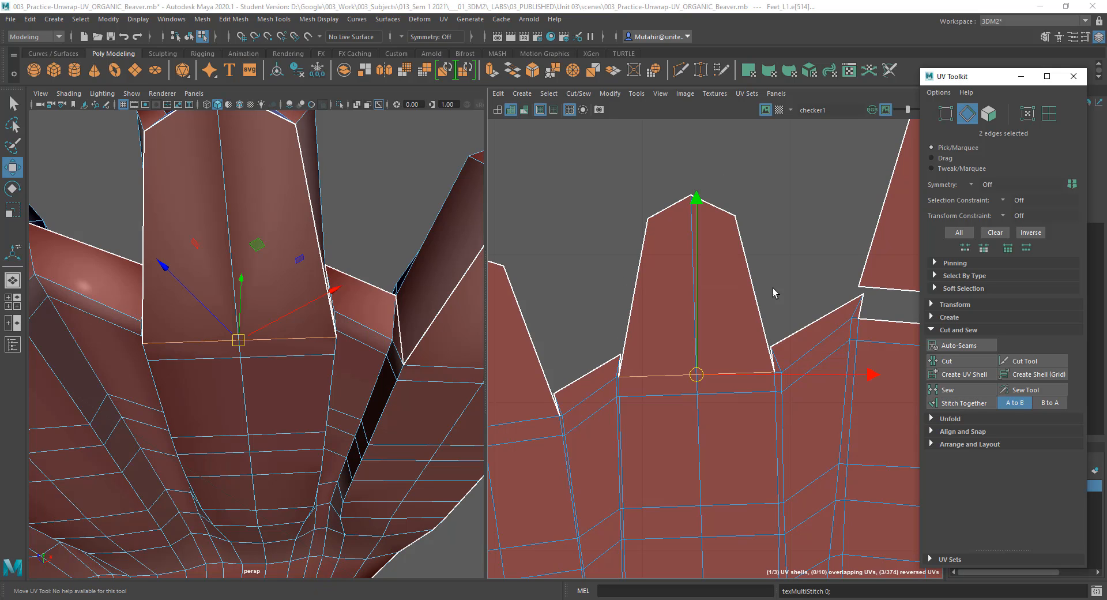
# Select the two shared border edges of the longer middle toe shell and stitch it to the sole shell.
pyautogui.click(798, 290)
pyautogui.keyDown('alt'); pyautogui.moveTo(800, 398); pyautogui.dragTo(585, 377, button='middle'); pyautogui.keyUp('alt')
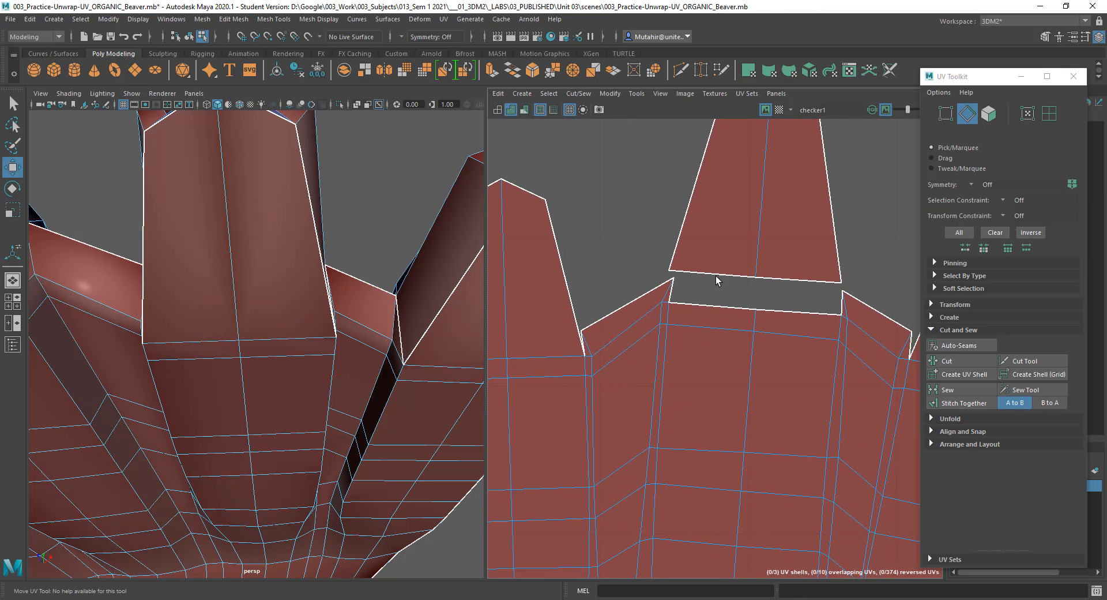
pyautogui.click(735, 282)
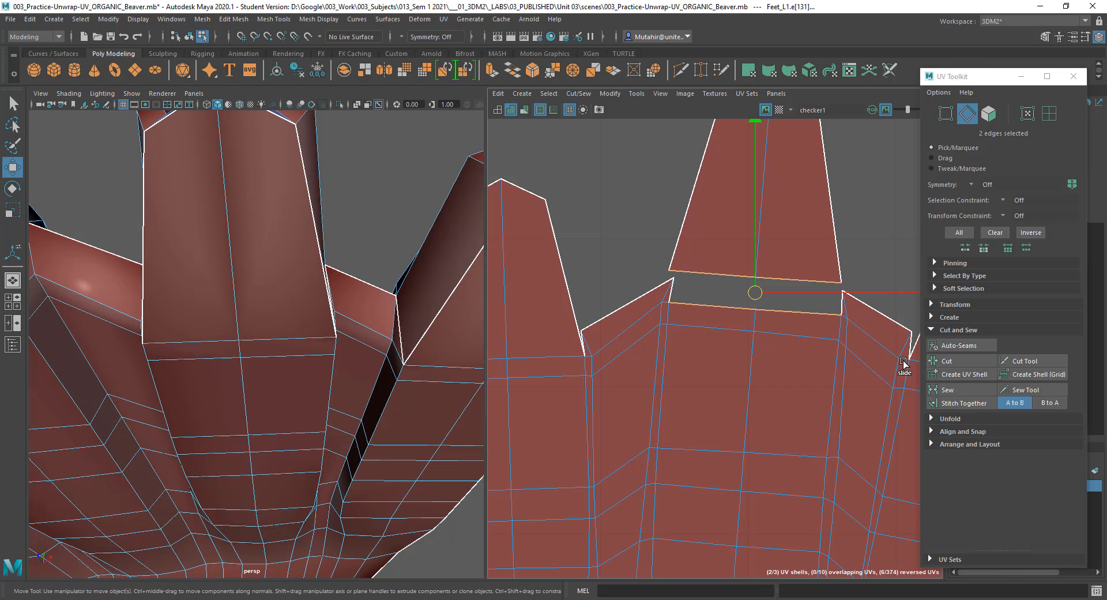
pyautogui.click(958, 403)
pyautogui.keyDown('alt'); pyautogui.moveTo(773, 452); pyautogui.dragTo(764, 305, button='right'); pyautogui.keyUp('alt')
pyautogui.keyDown('alt'); pyautogui.moveTo(764, 304); pyautogui.dragTo(750, 244, button='middle'); pyautogui.keyUp('alt')
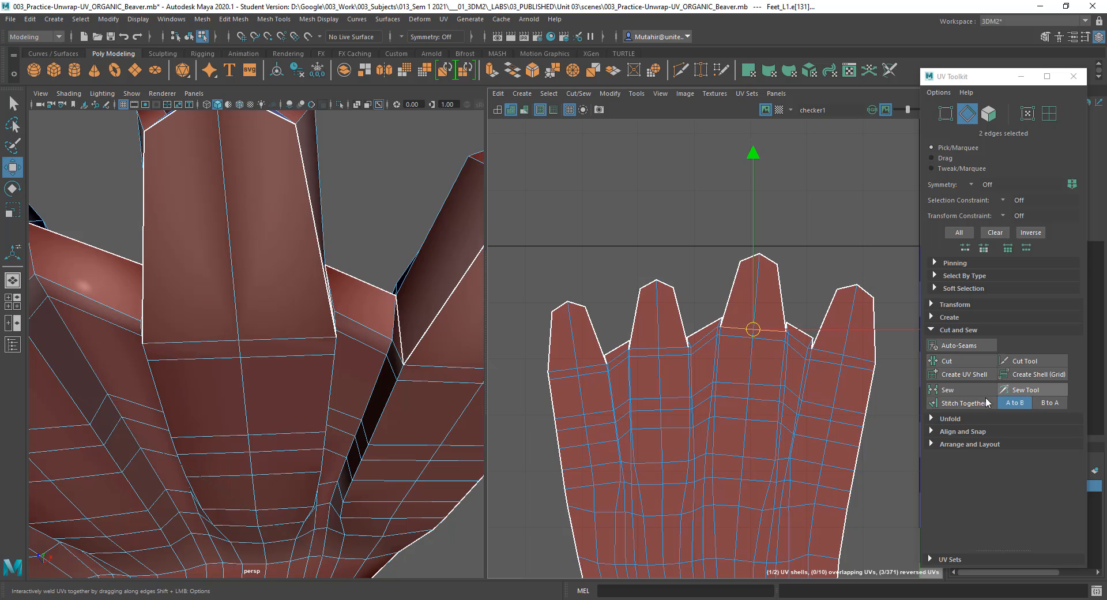
# Clear the edge selection and compare the stitched sole shell with the underside of the foot from several angles.
pyautogui.keyDown('alt'); pyautogui.moveTo(313, 410); pyautogui.dragTo(313, 360, button='right'); pyautogui.keyUp('alt')
pyautogui.click(323, 250)
pyautogui.keyDown('alt'); pyautogui.moveTo(323, 249); pyautogui.dragTo(271, 257); pyautogui.keyUp('alt')
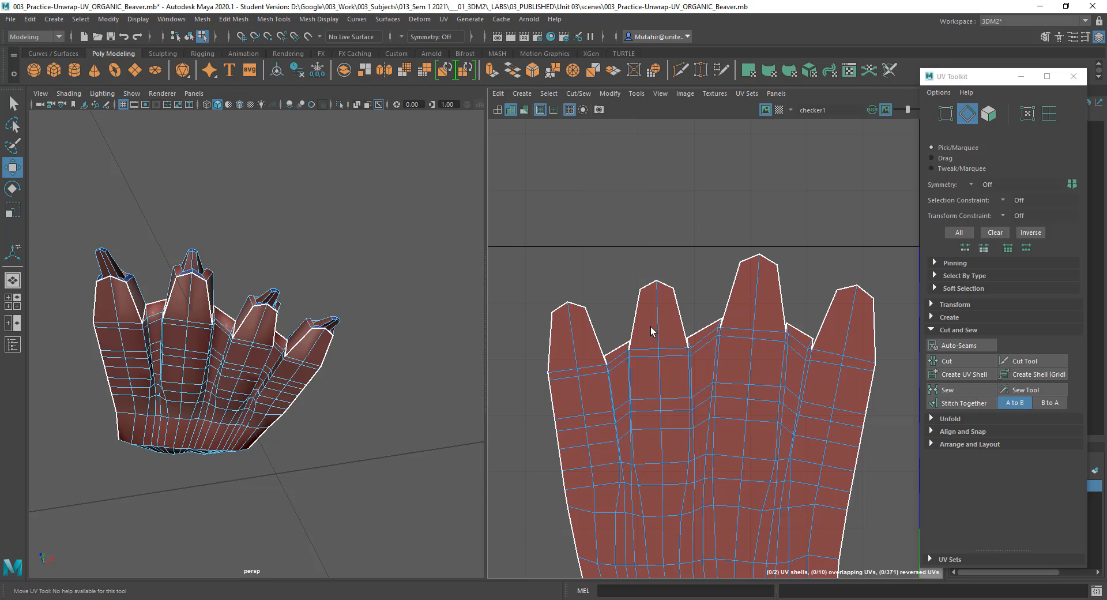
pyautogui.keyDown('alt'); pyautogui.moveTo(242, 317); pyautogui.dragTo(214, 280); pyautogui.keyUp('alt')
pyautogui.scroll(-4, 742, 332)
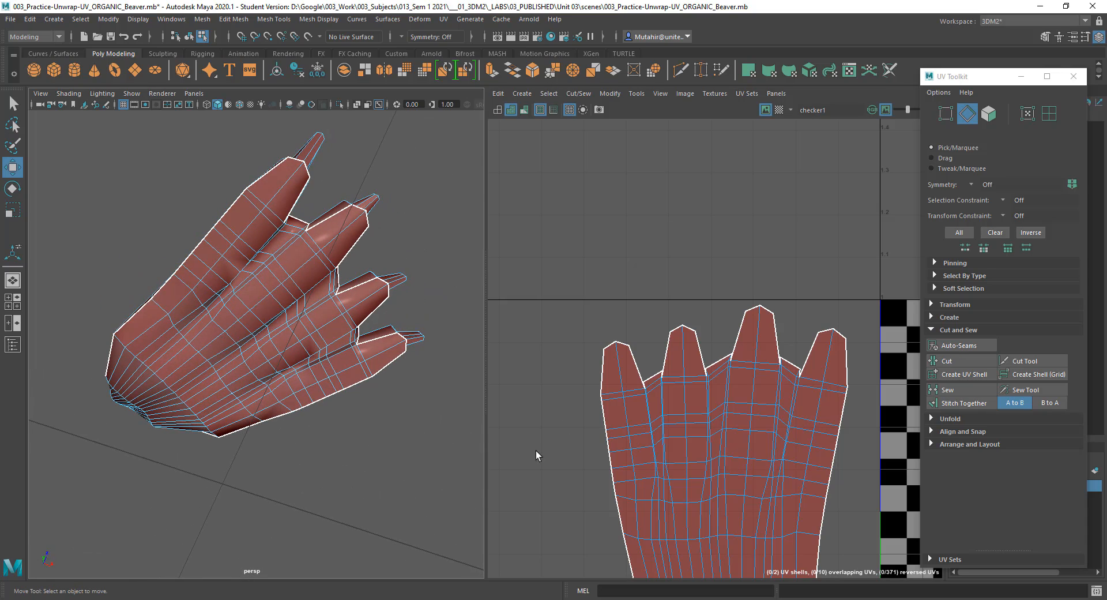
pyautogui.keyDown('alt'); pyautogui.moveTo(232, 328); pyautogui.dragTo(215, 331); pyautogui.keyUp('alt')
pyautogui.scroll(-2, 734, 400)
pyautogui.keyDown('alt'); pyautogui.moveTo(772, 449); pyautogui.dragTo(715, 243, button='middle'); pyautogui.keyUp('alt')
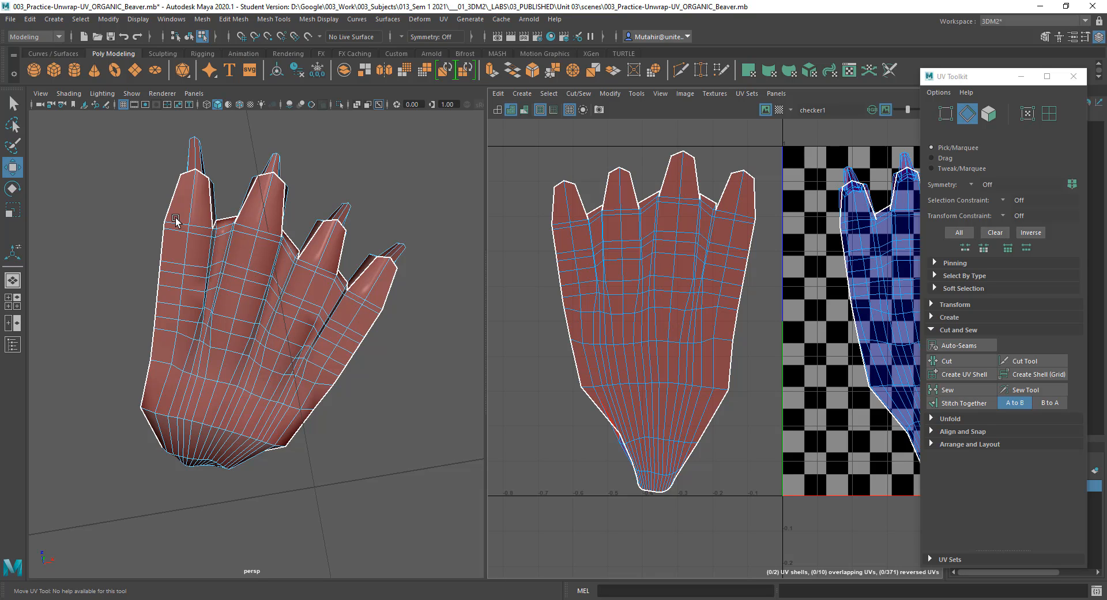
pyautogui.keyDown('alt'); pyautogui.moveTo(203, 258); pyautogui.dragTo(225, 239); pyautogui.keyUp('alt')
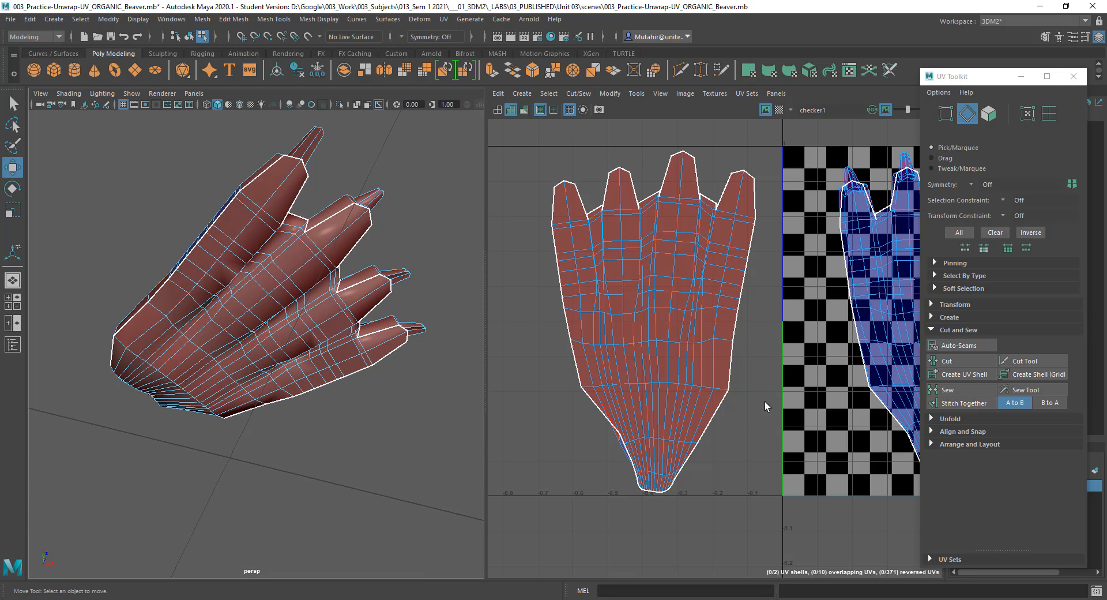
pyautogui.keyDown('alt'); pyautogui.moveTo(402, 354); pyautogui.dragTo(376, 344); pyautogui.keyUp('alt')
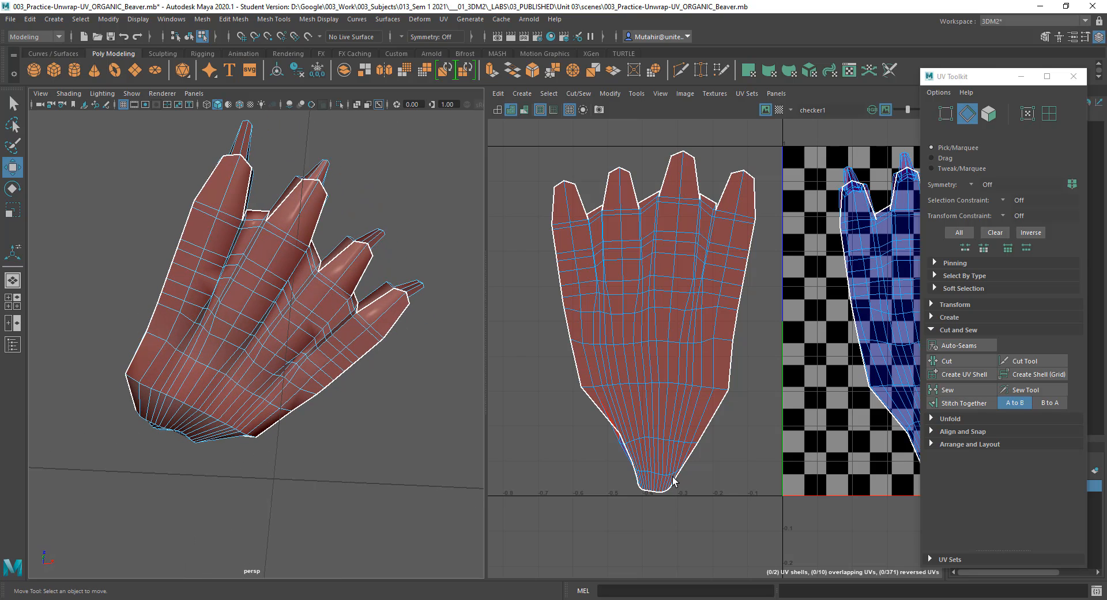
# Select the sole's UV shell and open the transform settings down to the flip options.
pyautogui.scroll(-2, 673, 480)
pyautogui.rightClick(646, 284)
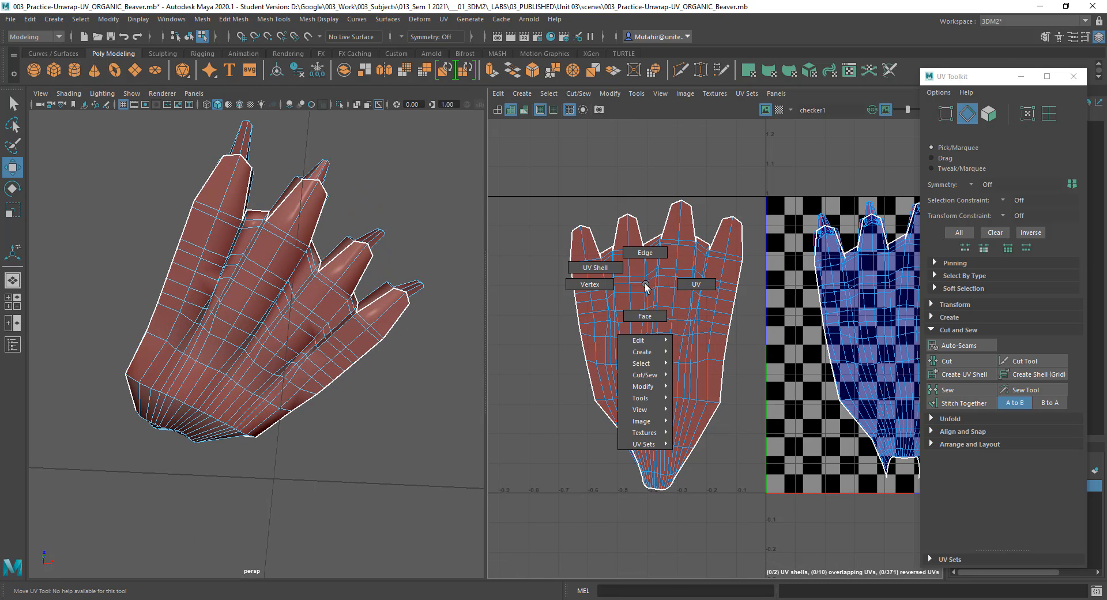
pyautogui.click(595, 268)
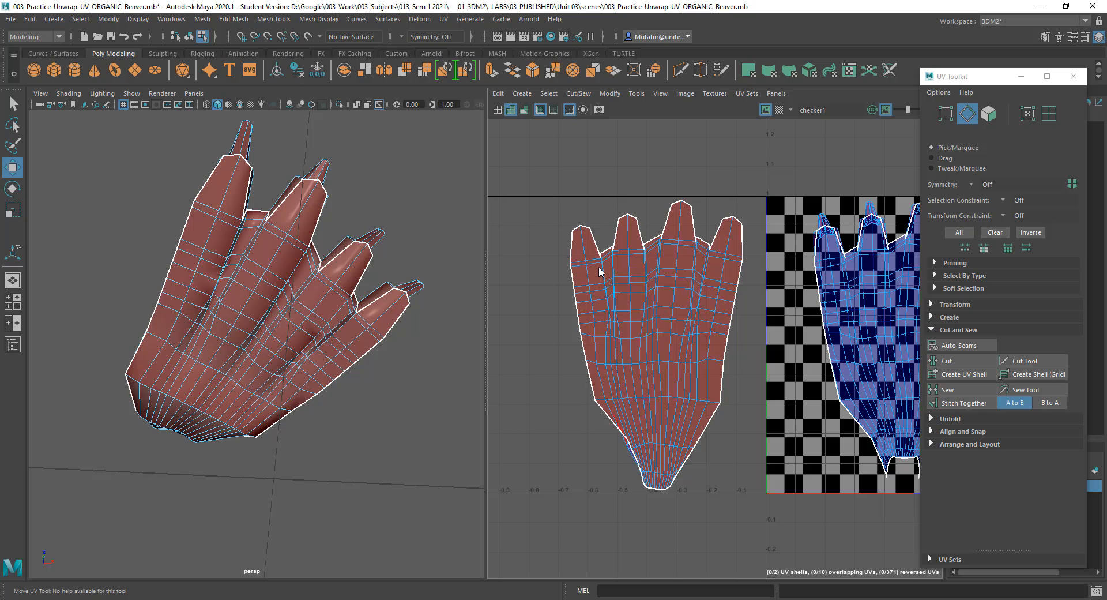
pyautogui.click(671, 314)
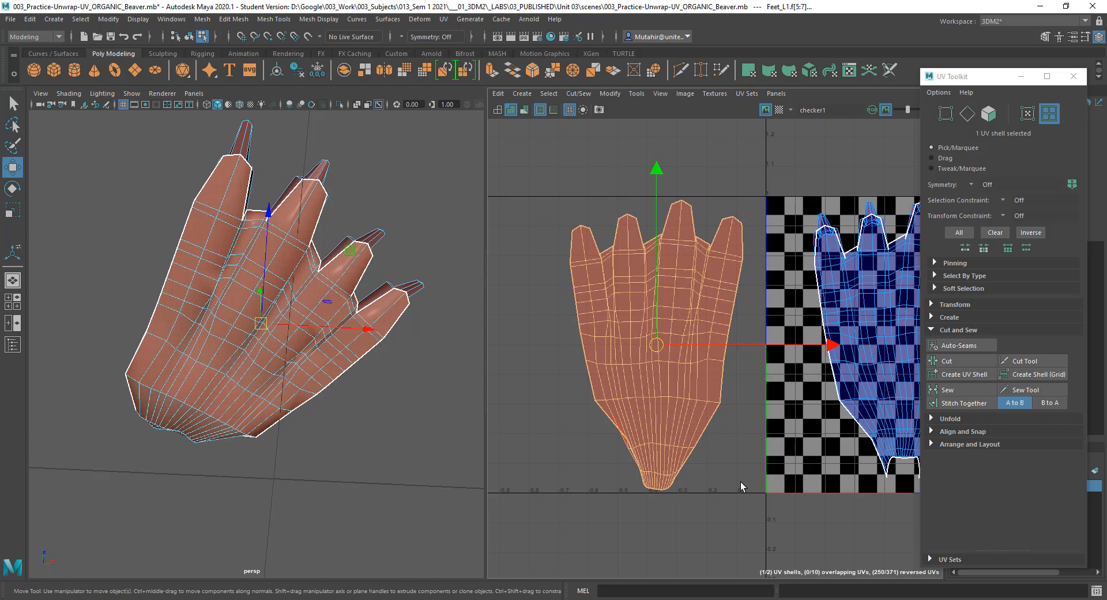
pyautogui.click(967, 304)
pyautogui.scroll(-3, 986, 309)
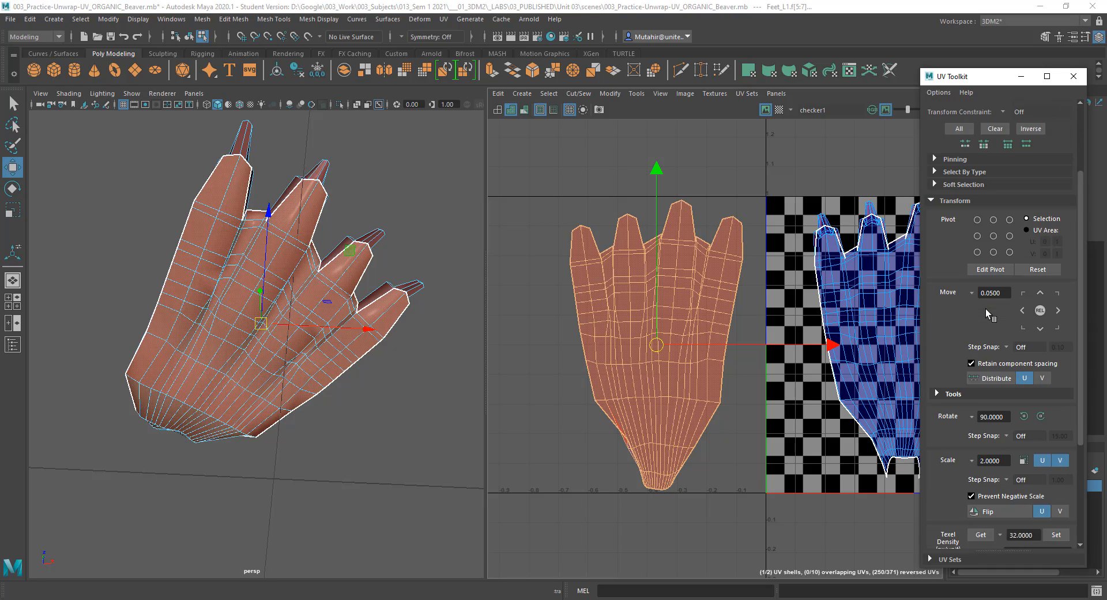
pyautogui.scroll(-3, 985, 309)
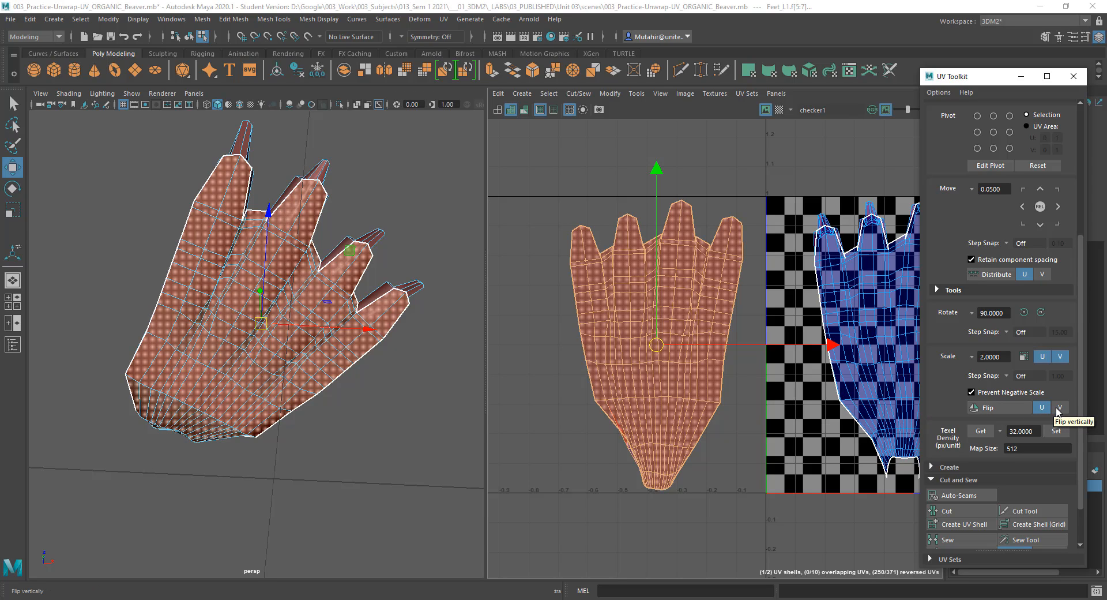
# Try flipping the sole shell vertically along V, and undo the flip.
pyautogui.click(1060, 408)
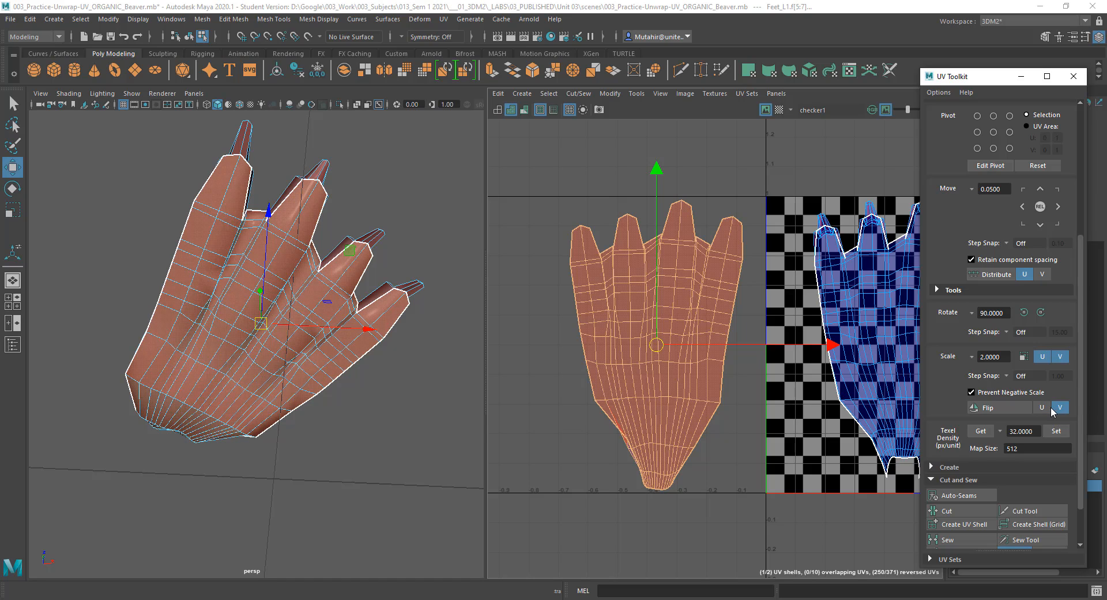
pyautogui.click(1014, 406)
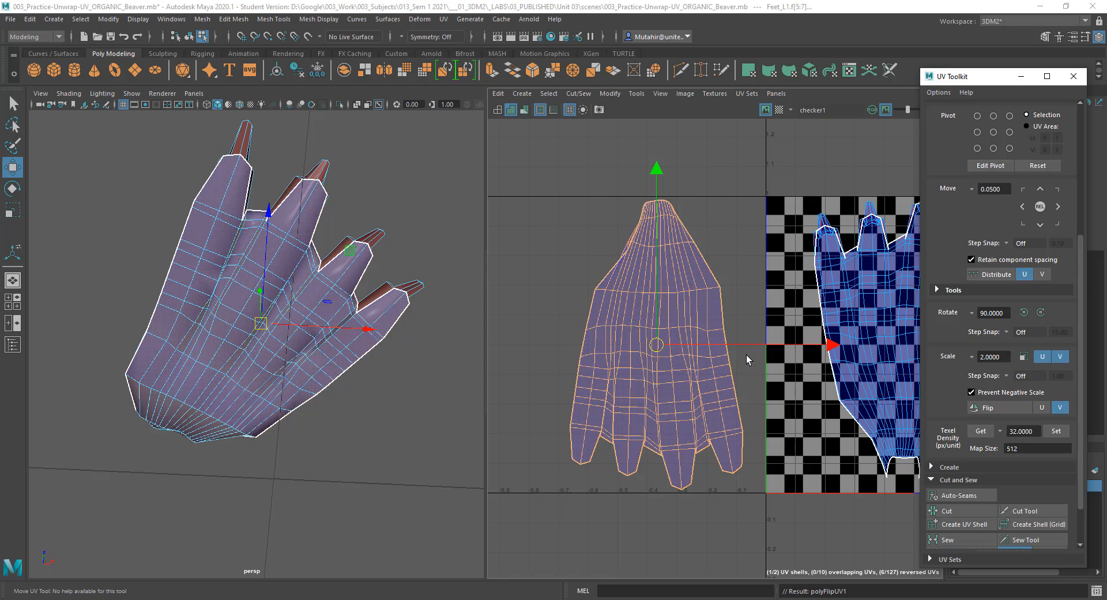
pyautogui.hotkey('ctrl', 'z')
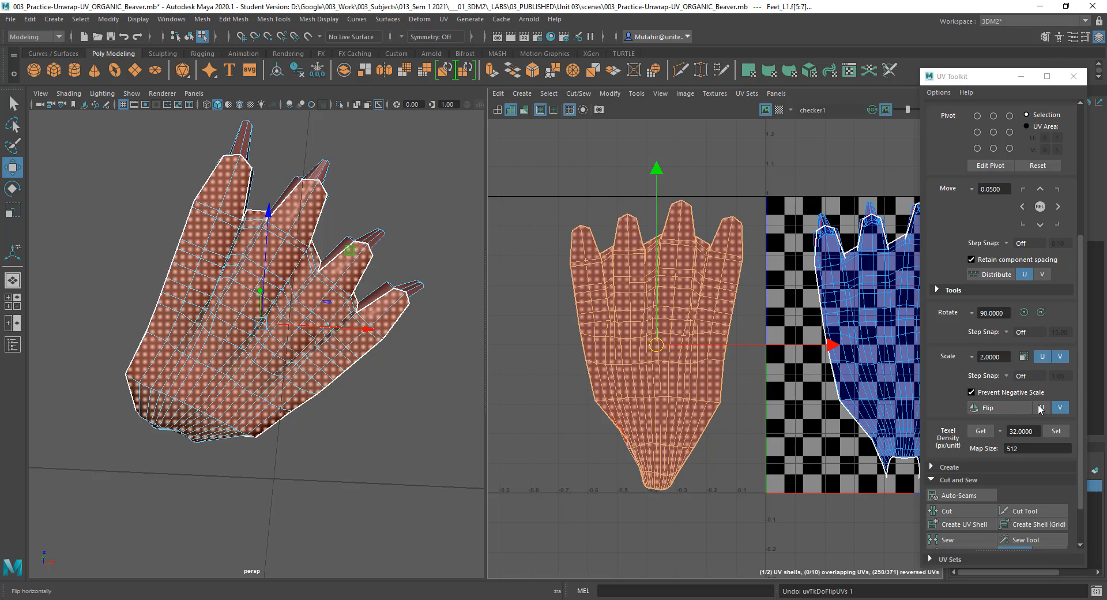
# Flip the sole shell horizontally along U and clear the shell selection.
pyautogui.click(1042, 408)
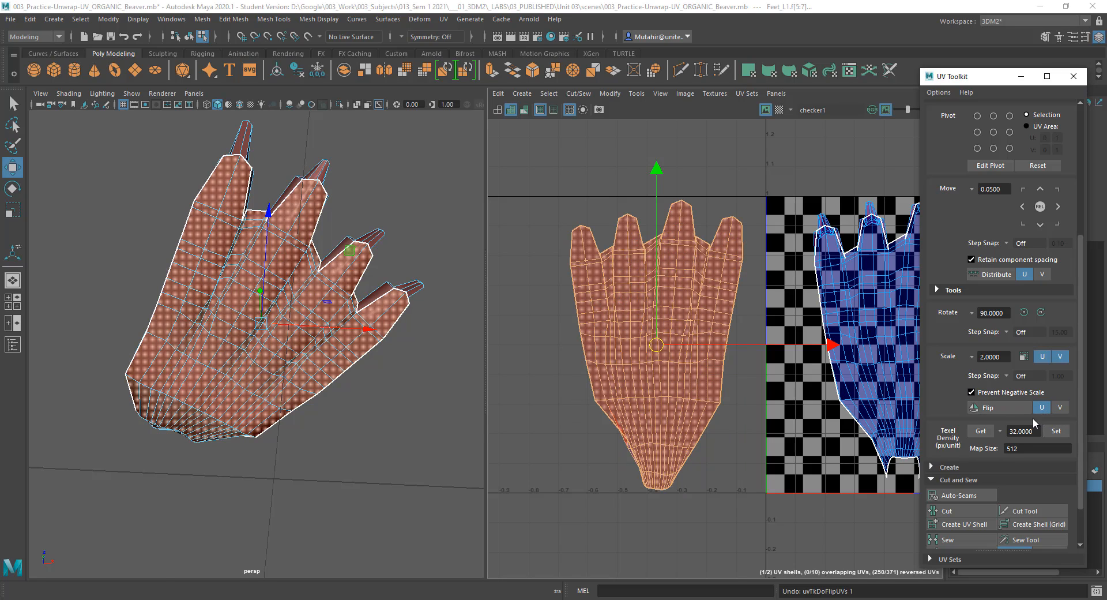
pyautogui.click(995, 407)
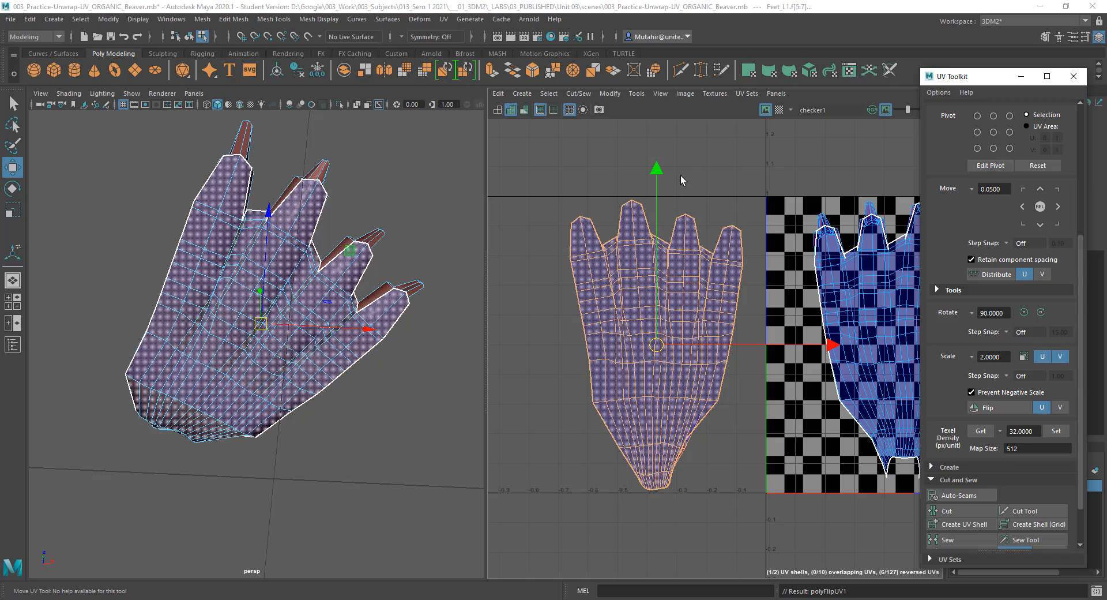
pyautogui.press('F8')
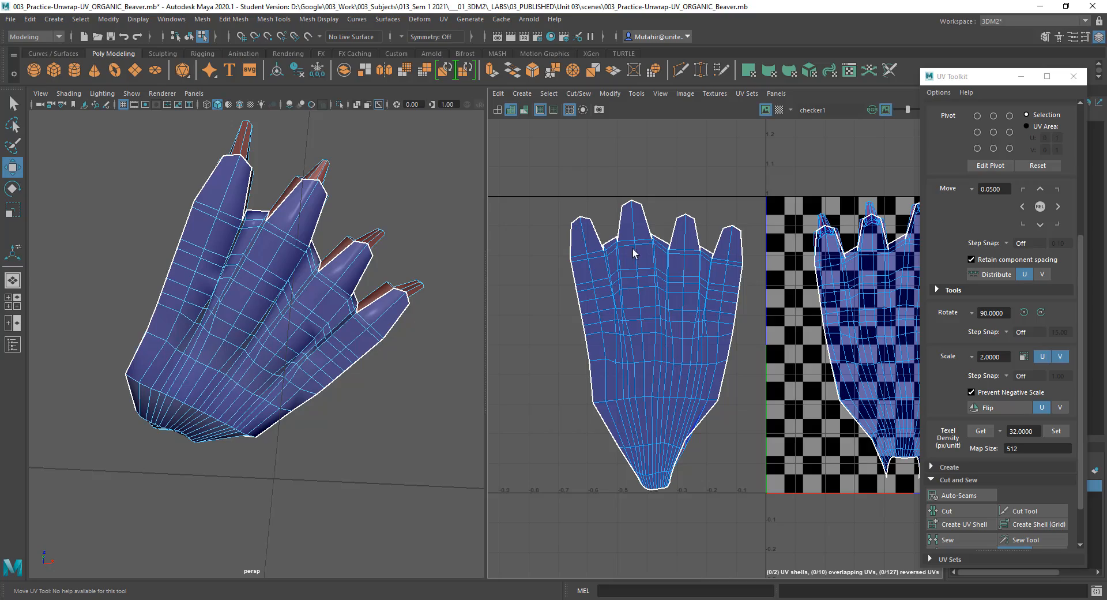
# In face selection, select the faces of all four claws at the tips of the toes.
pyautogui.keyDown('alt'); pyautogui.moveTo(161, 320); pyautogui.dragTo(269, 342); pyautogui.keyUp('alt')
pyautogui.keyDown('alt'); pyautogui.moveTo(321, 318); pyautogui.dragTo(341, 321); pyautogui.keyUp('alt')
pyautogui.keyDown('alt'); pyautogui.moveTo(790, 279); pyautogui.dragTo(661, 283, button='middle'); pyautogui.keyUp('alt')
pyautogui.keyDown('alt'); pyautogui.moveTo(284, 328); pyautogui.dragTo(325, 358); pyautogui.keyUp('alt')
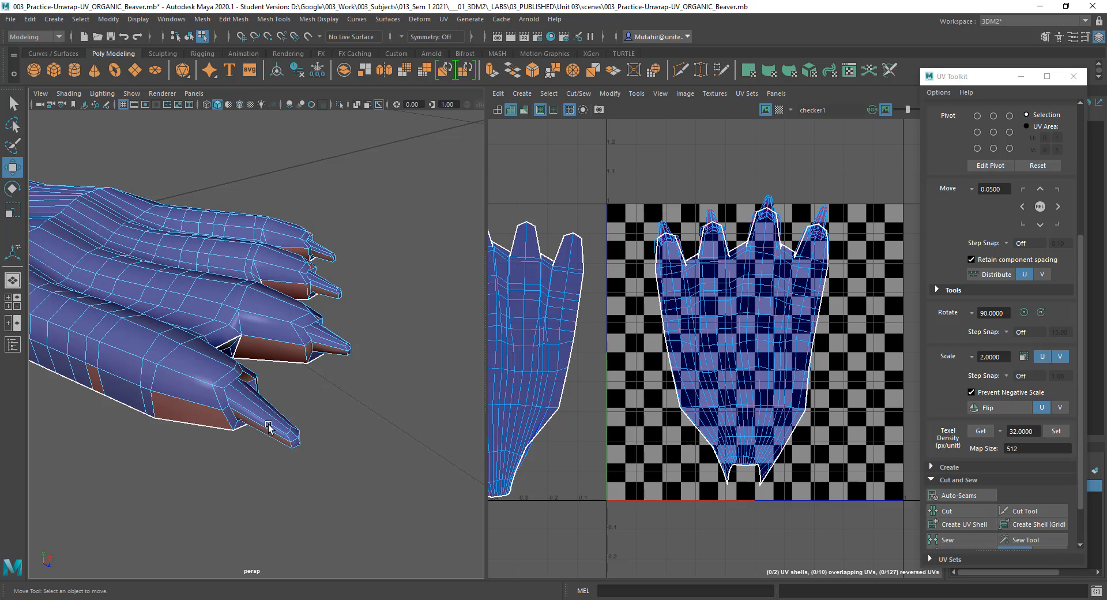
pyautogui.moveTo(279, 427); pyautogui.dragTo(278, 425, button='right')
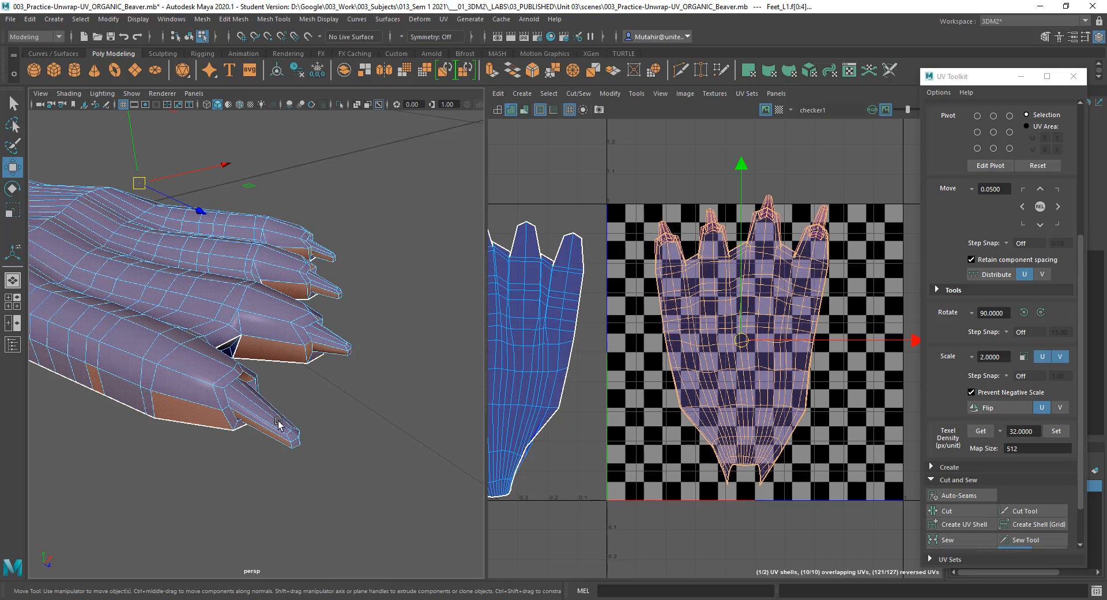
pyautogui.moveTo(279, 408); pyautogui.dragTo(336, 477)
pyautogui.press('q')
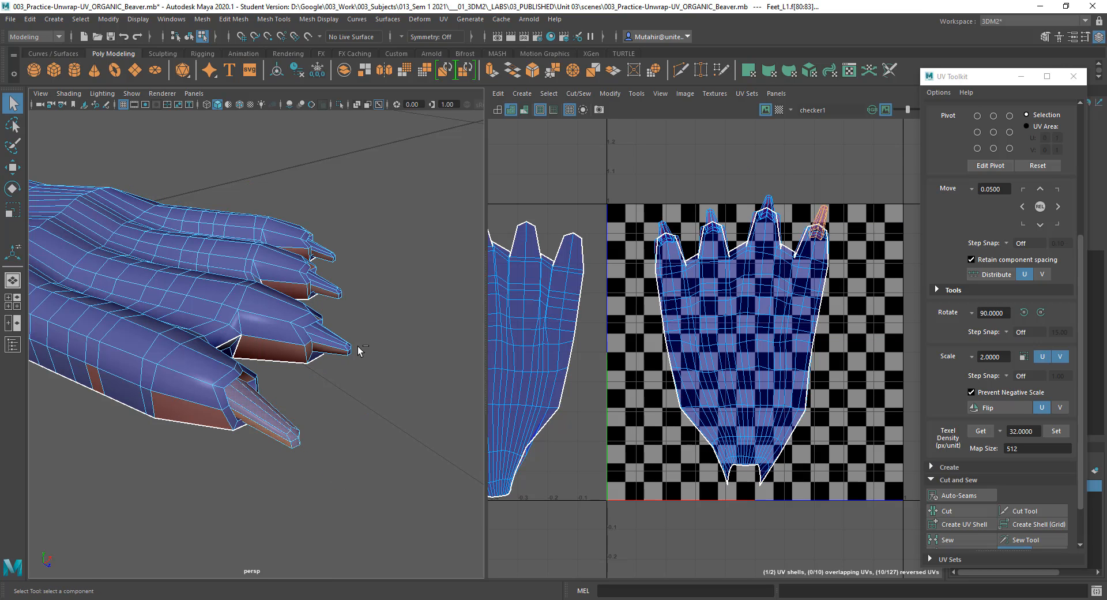
pyautogui.keyDown('shift'); pyautogui.moveTo(338, 328); pyautogui.dragTo(354, 347); pyautogui.keyUp('shift')
pyautogui.keyDown('shift'); pyautogui.moveTo(337, 273); pyautogui.dragTo(348, 296); pyautogui.keyUp('shift')
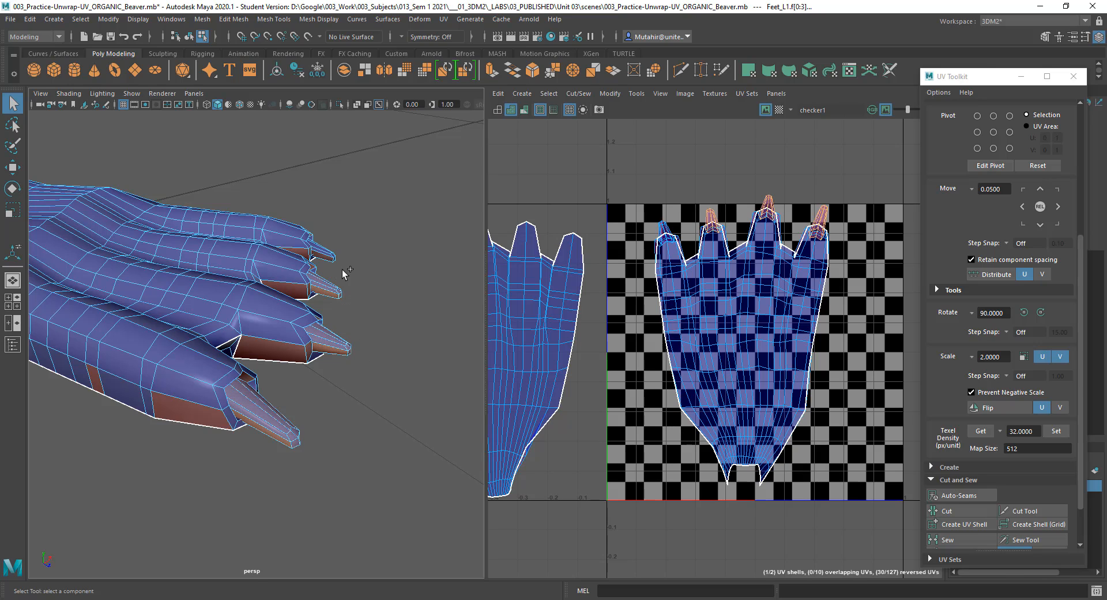
pyautogui.keyDown('shift'); pyautogui.moveTo(334, 247); pyautogui.dragTo(346, 264); pyautogui.keyUp('shift')
pyautogui.scroll(5, 740, 176)
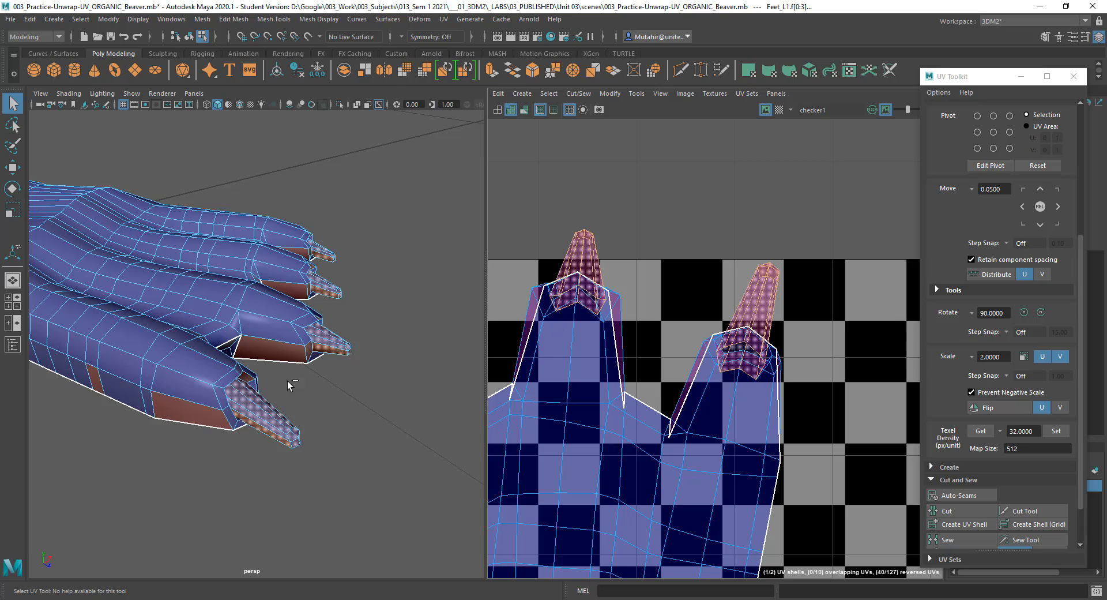
# Switch to the browser, examine the claws in the beaver's hind foot reference photo, and return to Maya.
pyautogui.keyDown('alt'); pyautogui.moveTo(284, 383); pyautogui.dragTo(246, 267); pyautogui.keyUp('alt')
pyautogui.moveTo(247, 266)
pyautogui.keyDown('alt'); pyautogui.mouseDown(button='right')
pyautogui.moveTo(246, 289)
pyautogui.moveTo(245, 280)
pyautogui.mouseUp(button='right'); pyautogui.keyUp('alt')
pyautogui.keyDown('alt'); pyautogui.moveTo(245, 291); pyautogui.dragTo(271, 292, button='middle'); pyautogui.keyUp('alt')
pyautogui.keyDown('alt'); pyautogui.moveTo(324, 354); pyautogui.dragTo(307, 354); pyautogui.keyUp('alt')
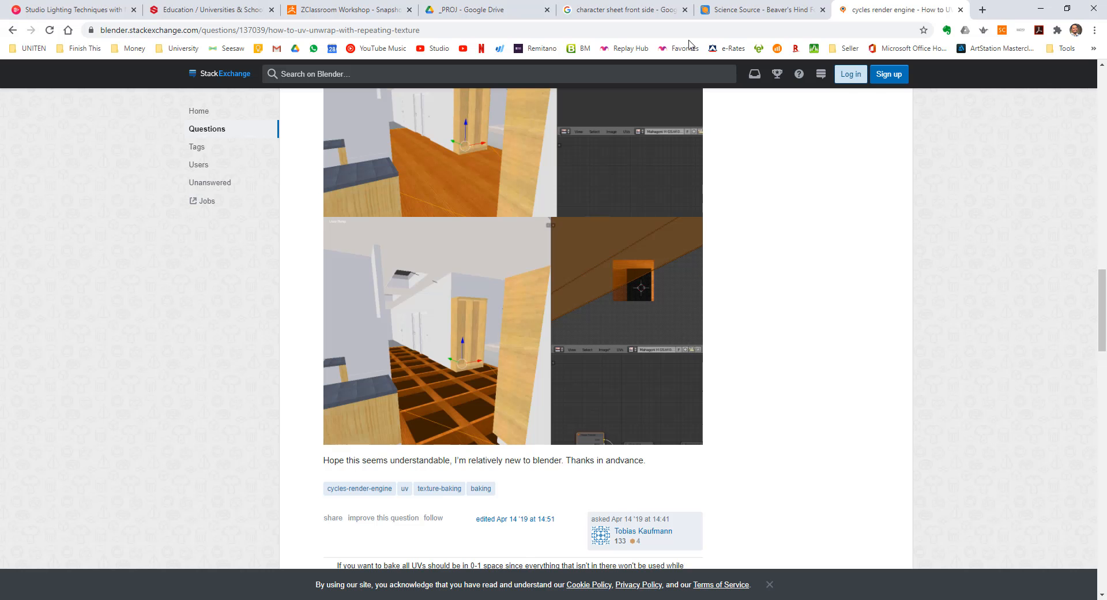
pyautogui.click(753, 6)
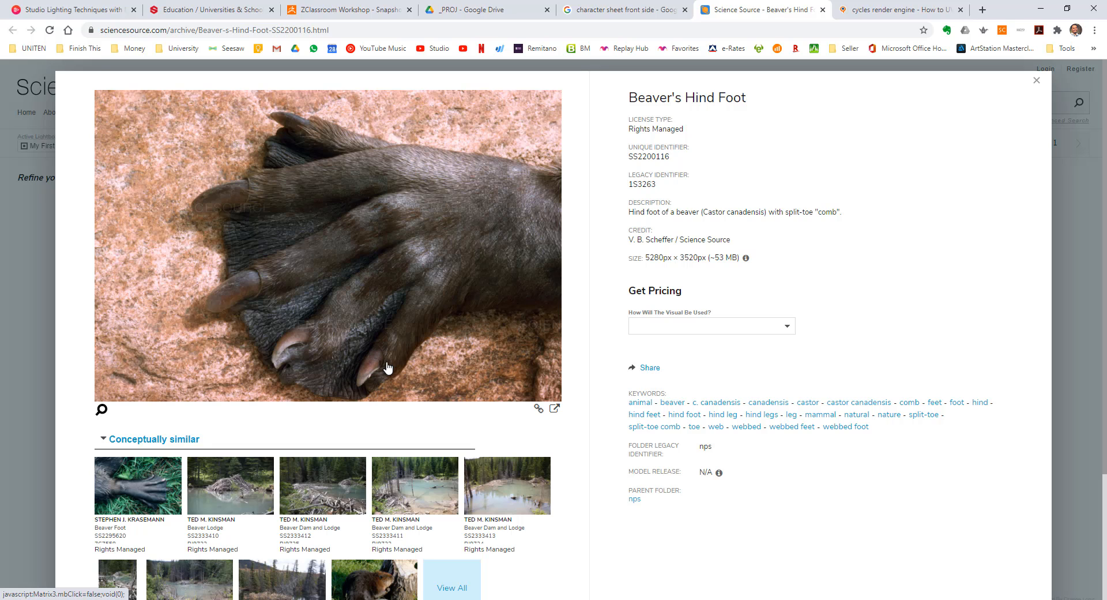
pyautogui.hotkey('alt', 'Tab')
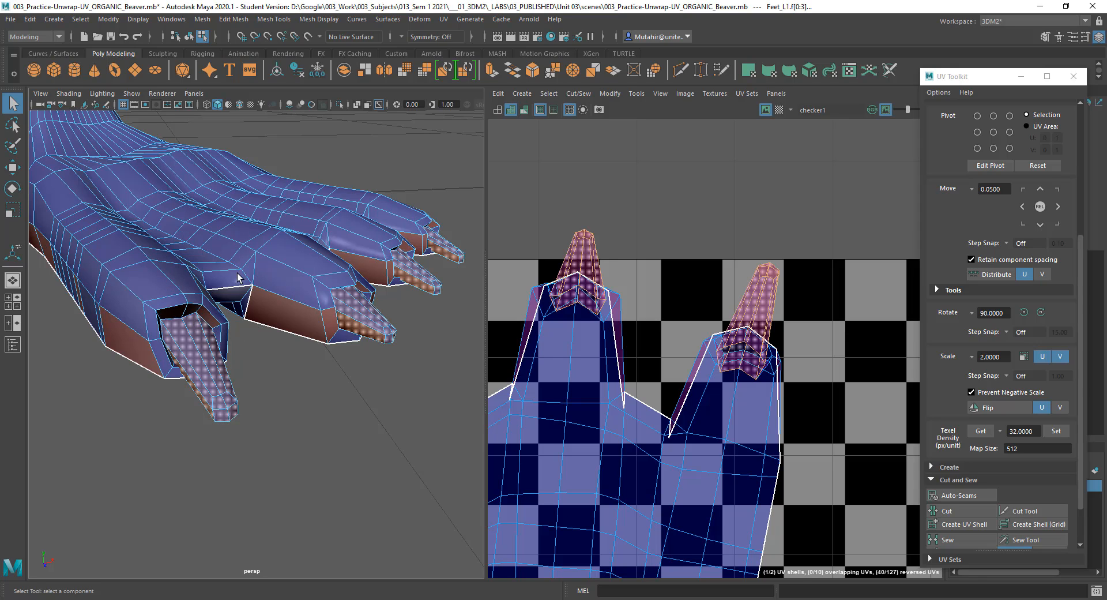
# Compare the selected claws in the model and UV layout, checking their hidden faces in wireframe before restoring shaded display.
pyautogui.scroll(-3, 712, 427)
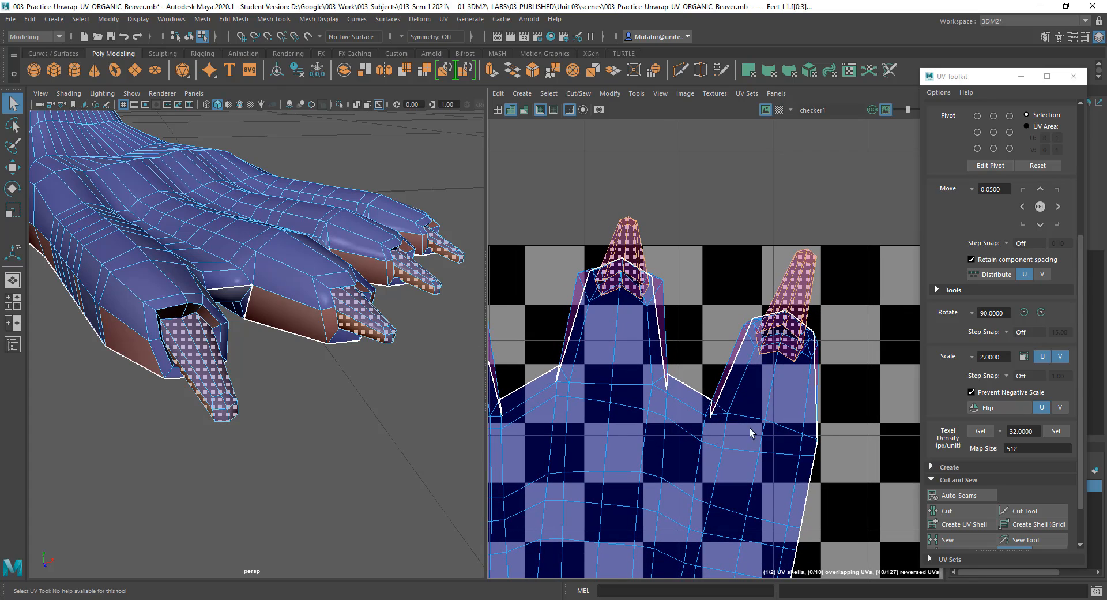
pyautogui.scroll(-5, 751, 432)
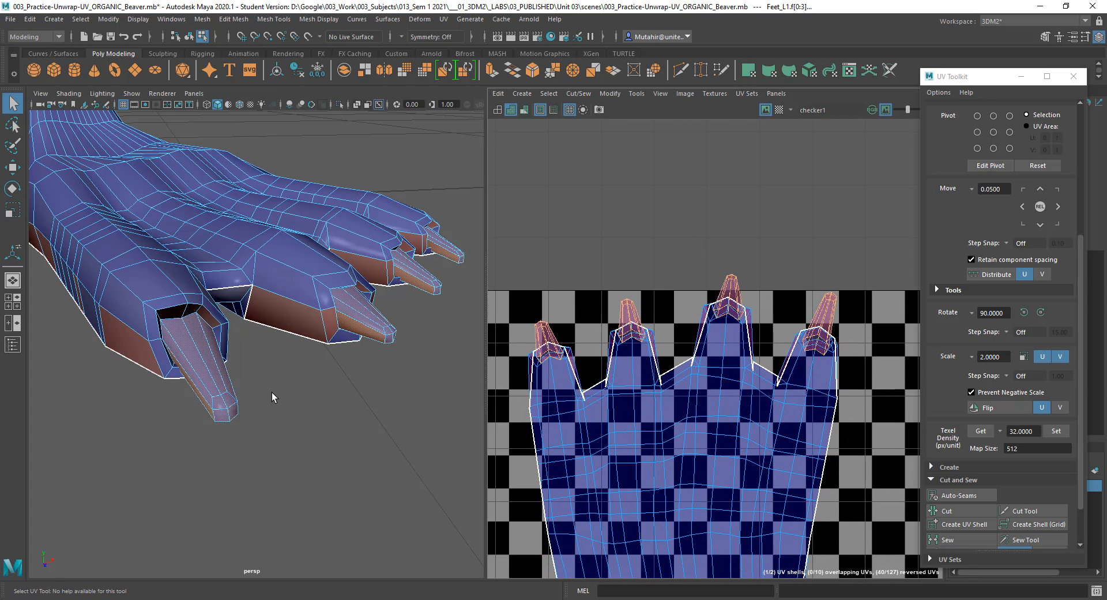
pyautogui.keyDown('alt'); pyautogui.moveTo(272, 397); pyautogui.dragTo(394, 267); pyautogui.keyUp('alt')
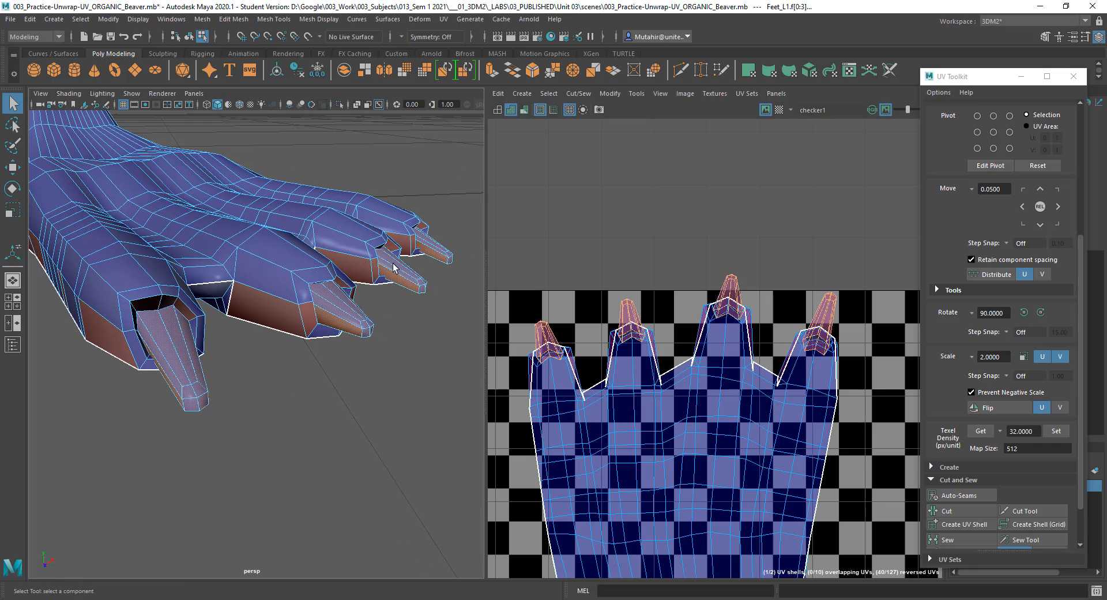
pyautogui.moveTo(326, 385)
pyautogui.keyDown('alt'); pyautogui.mouseDown()
pyautogui.moveTo(346, 369)
pyautogui.moveTo(325, 387)
pyautogui.mouseUp(); pyautogui.keyUp('alt')
pyautogui.press('5')
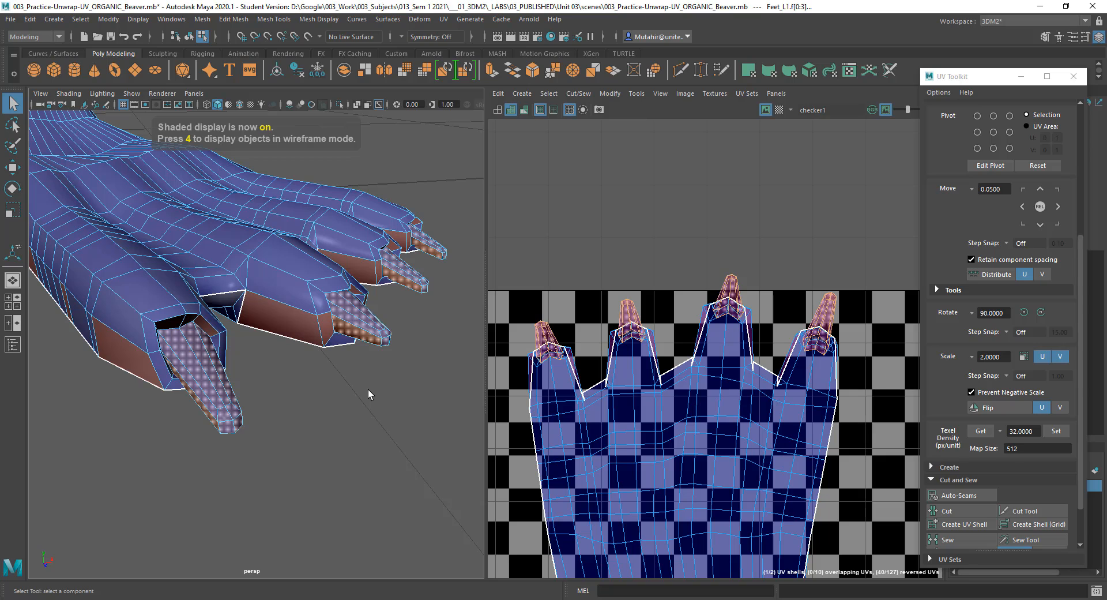
pyautogui.press('4')
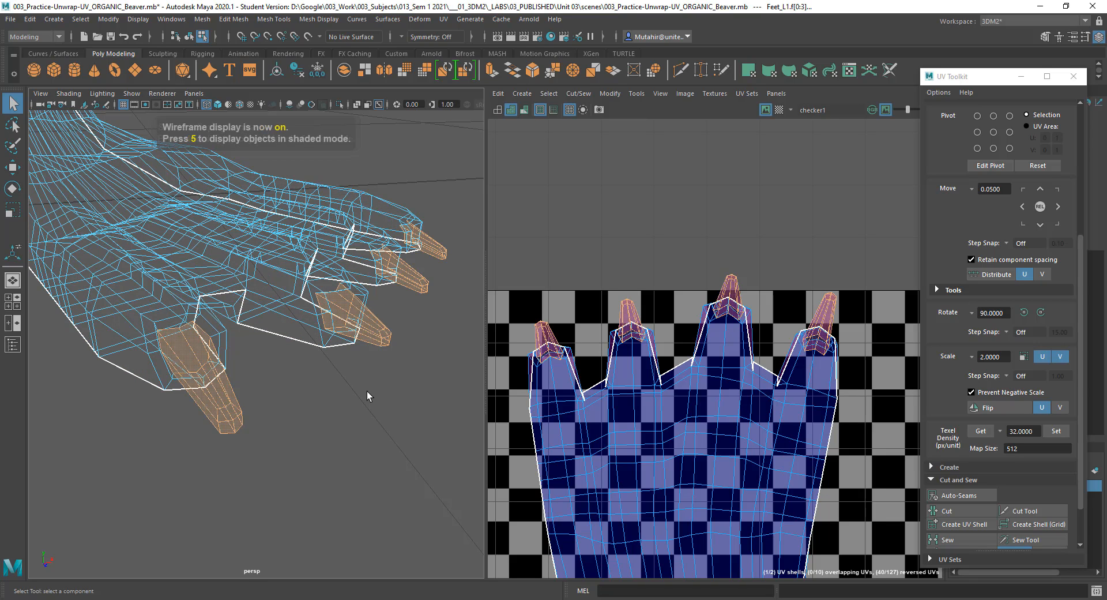
pyautogui.press('5')
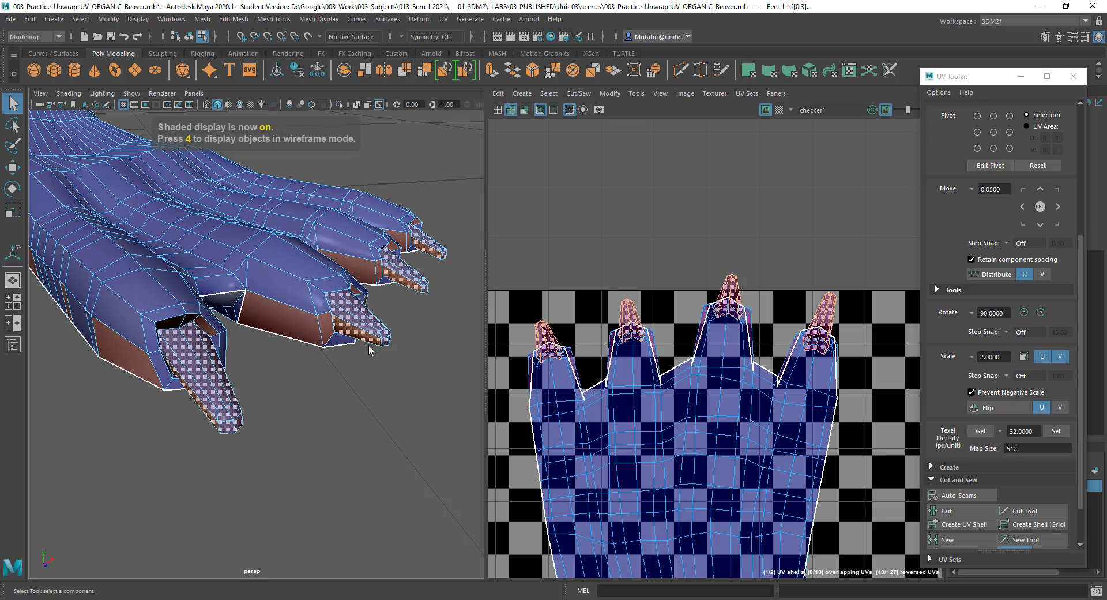
# Grow the claw face selection once to include the surrounding socket faces, and check it up close.
pyautogui.click(80, 20)
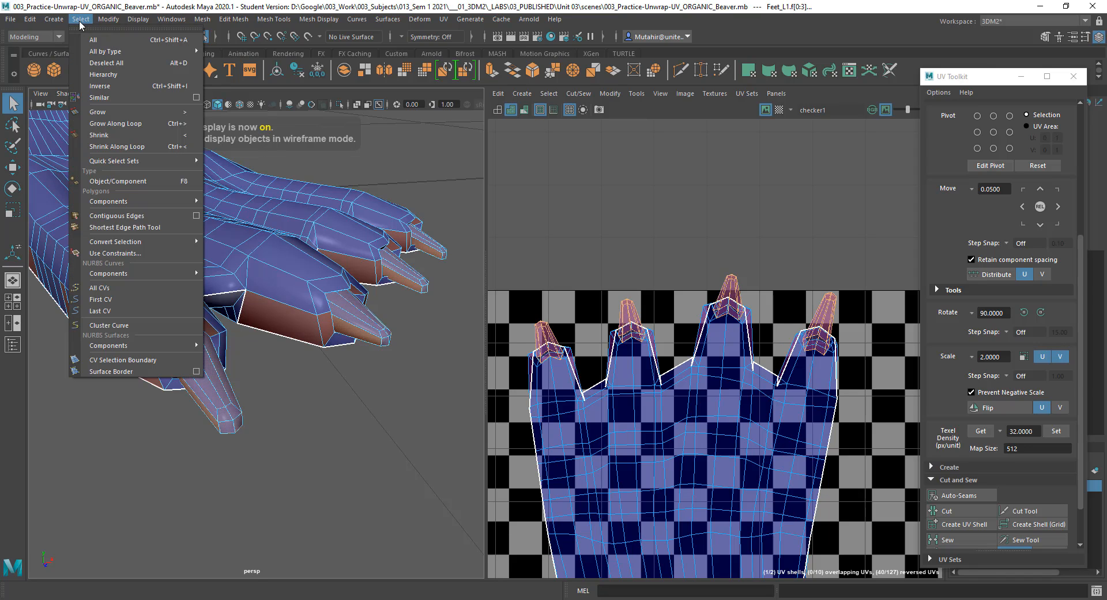
pyautogui.click(175, 113)
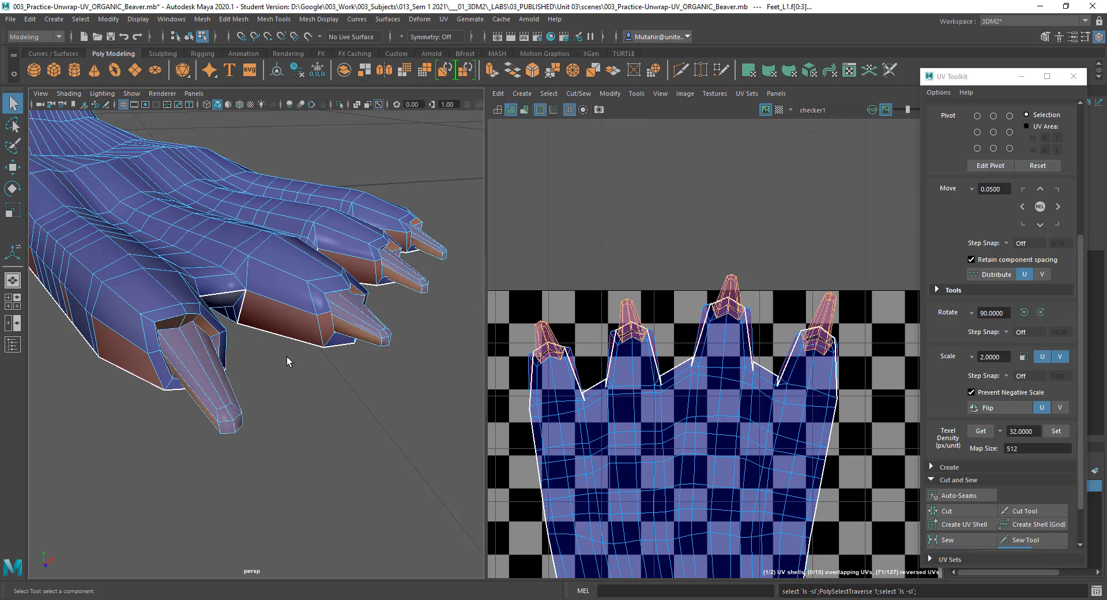
pyautogui.scroll(5, 257, 347)
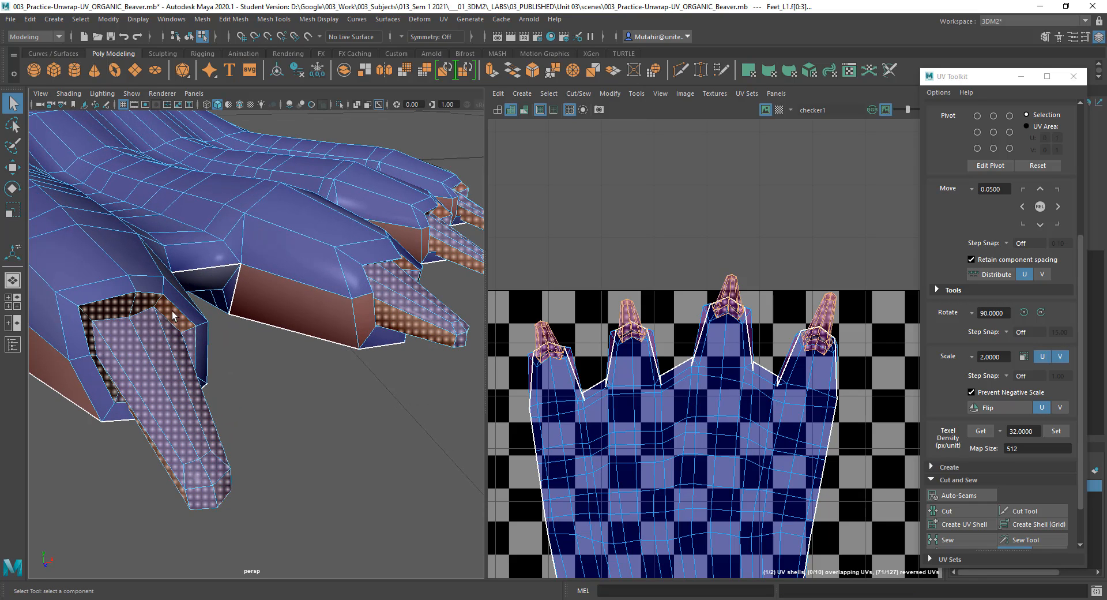
pyautogui.scroll(-5, 326, 369)
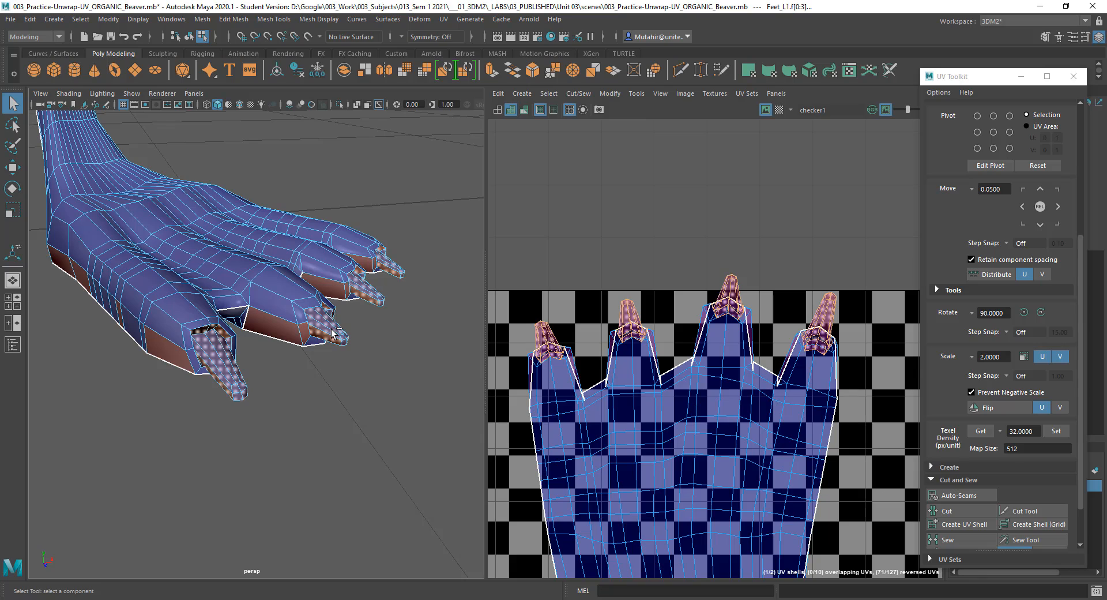
# Convert the grown claw face selection to its edge perimeter and check the edges around the claw sockets.
pyautogui.keyDown('ctrl'); pyautogui.rightClick(317, 314); pyautogui.keyUp('ctrl')
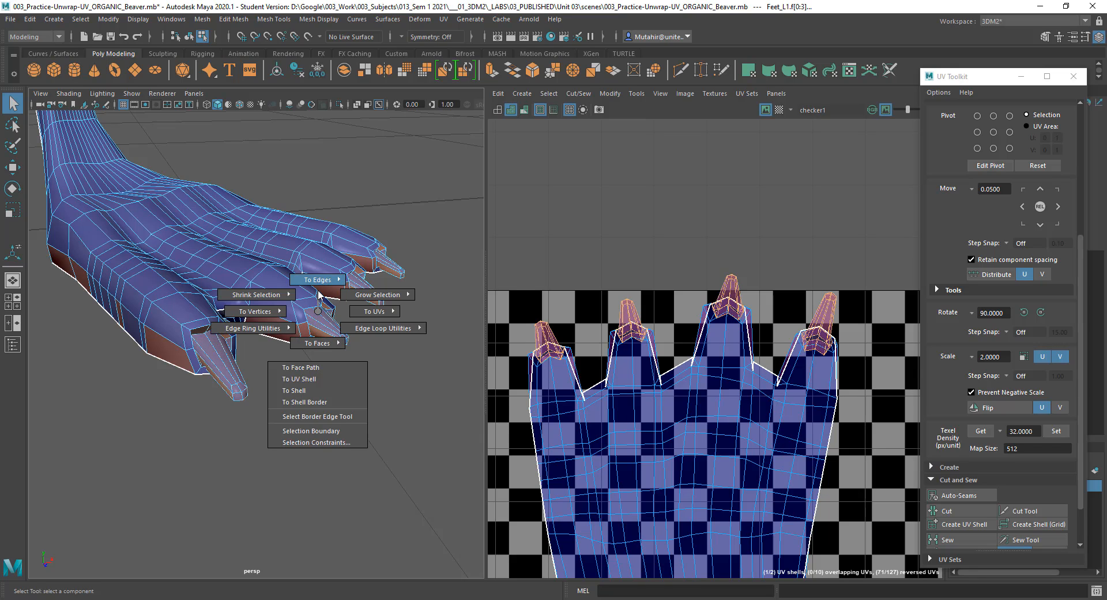
pyautogui.moveTo(321, 286)
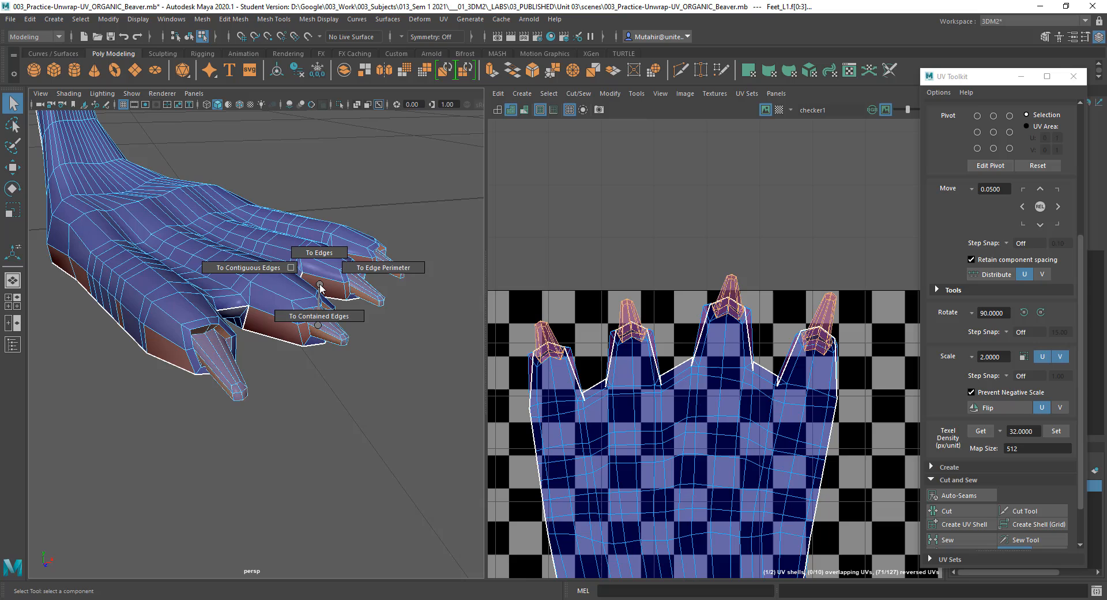
pyautogui.click(366, 268)
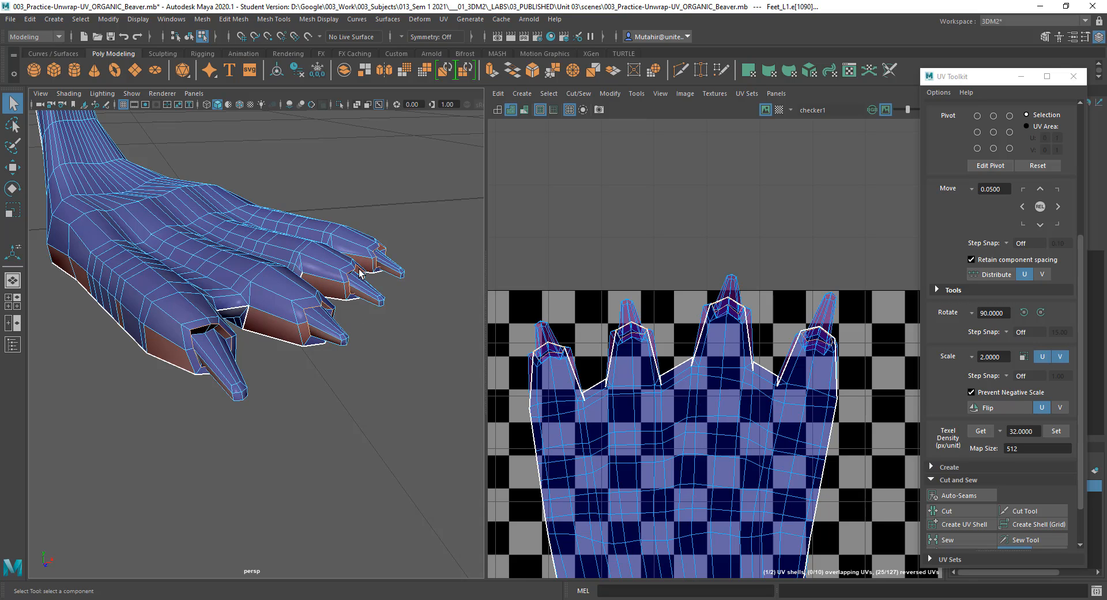
pyautogui.scroll(5, 332, 271)
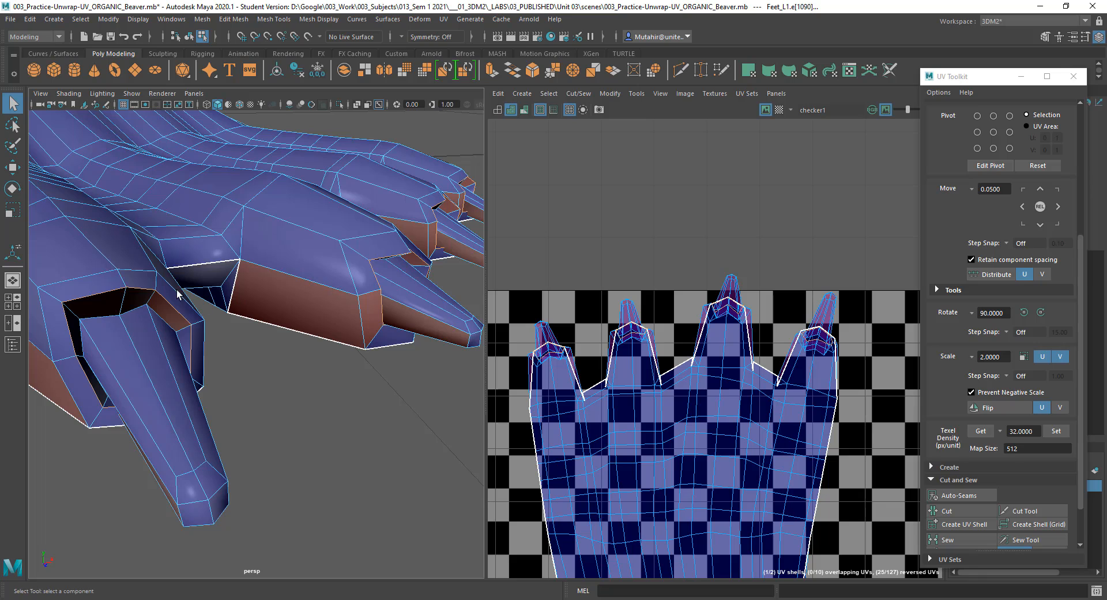
pyautogui.scroll(-4, 231, 363)
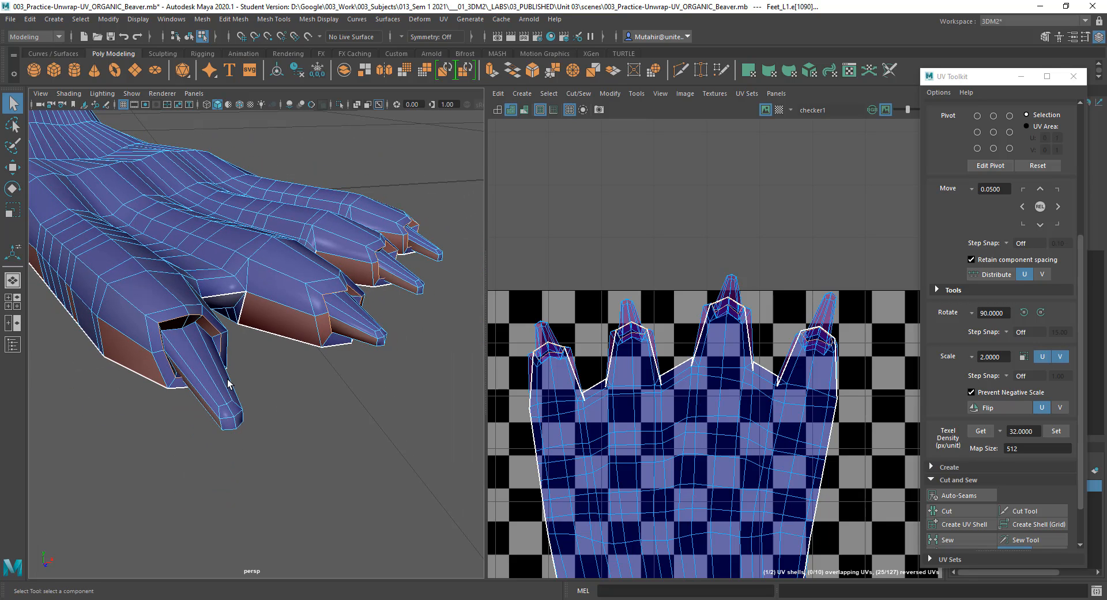
pyautogui.scroll(-3, 991, 404)
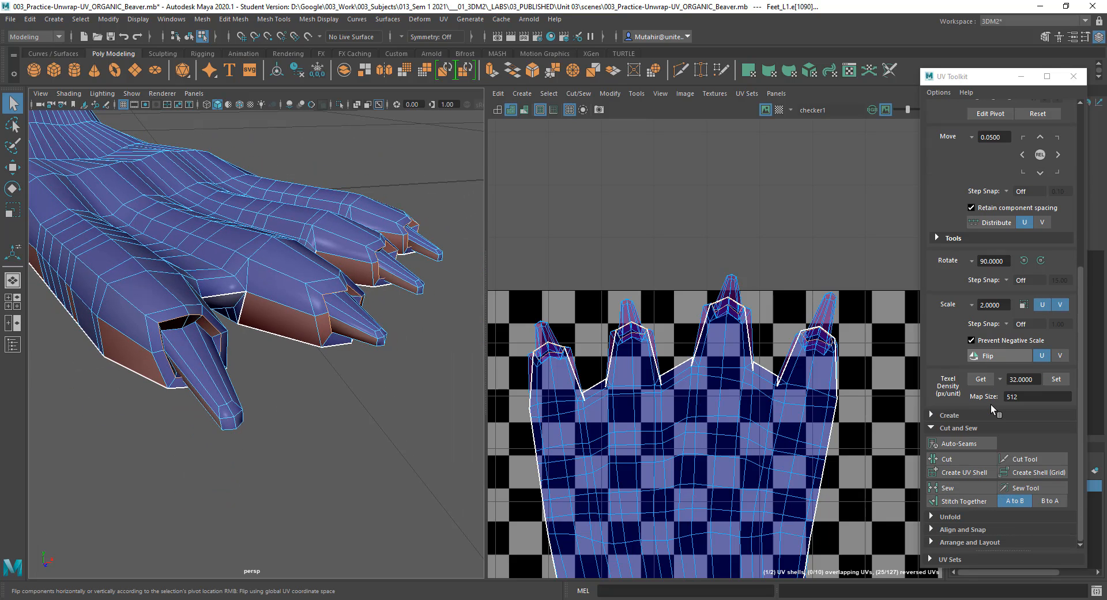
# Cut the UVs along the perimeter edges around the claws and select the four separated claw shells.
pyautogui.click(978, 466)
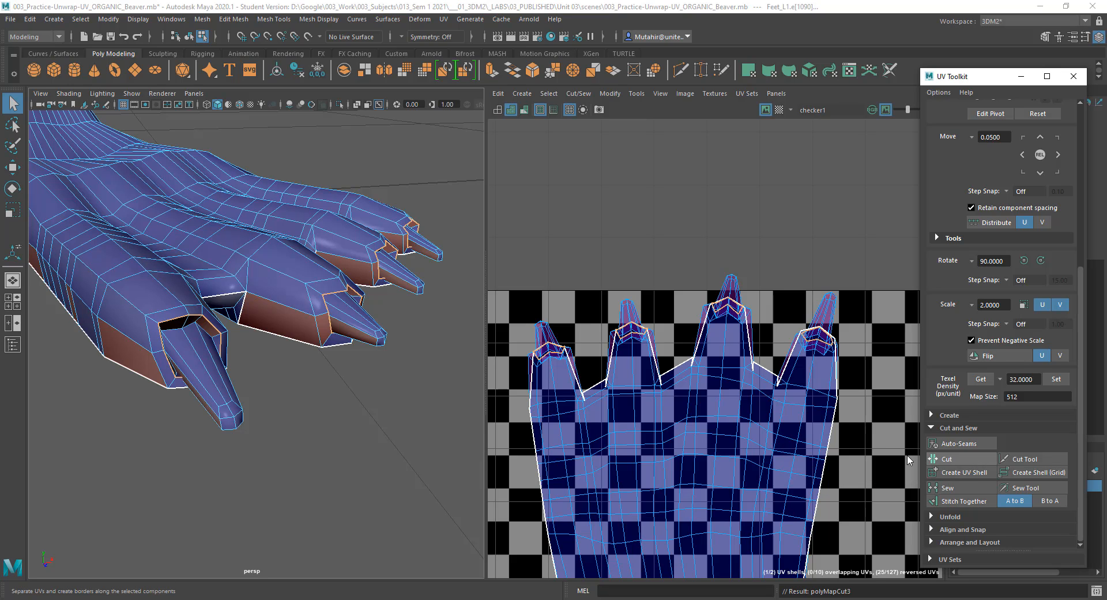
pyautogui.moveTo(203, 308); pyautogui.dragTo(251, 338, button='right')
pyautogui.click(213, 376)
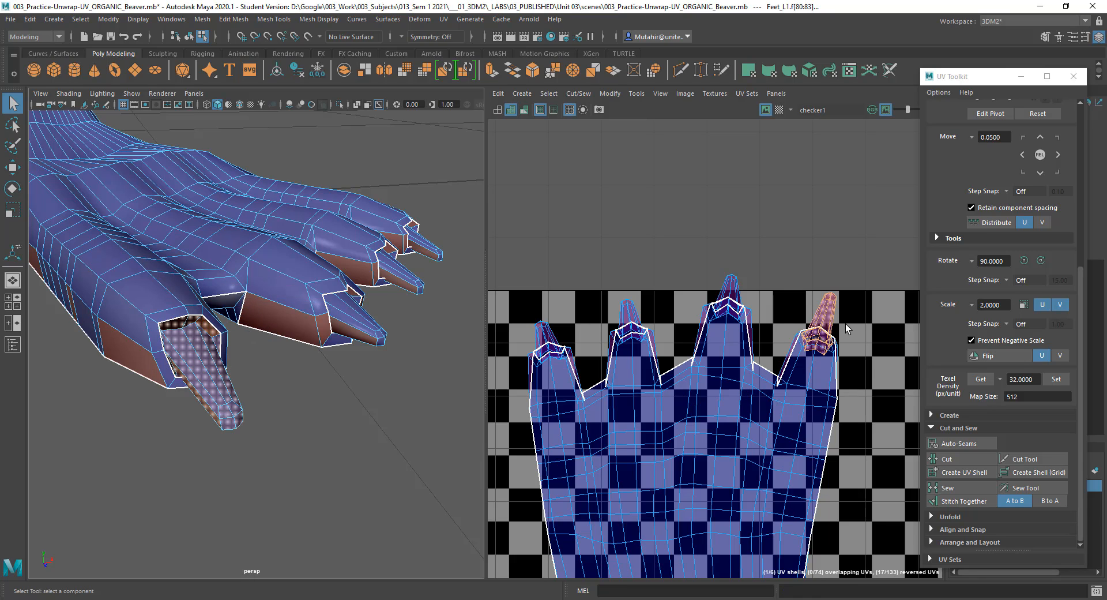
pyautogui.keyDown('shift'); pyautogui.click(722, 273); pyautogui.keyUp('shift')
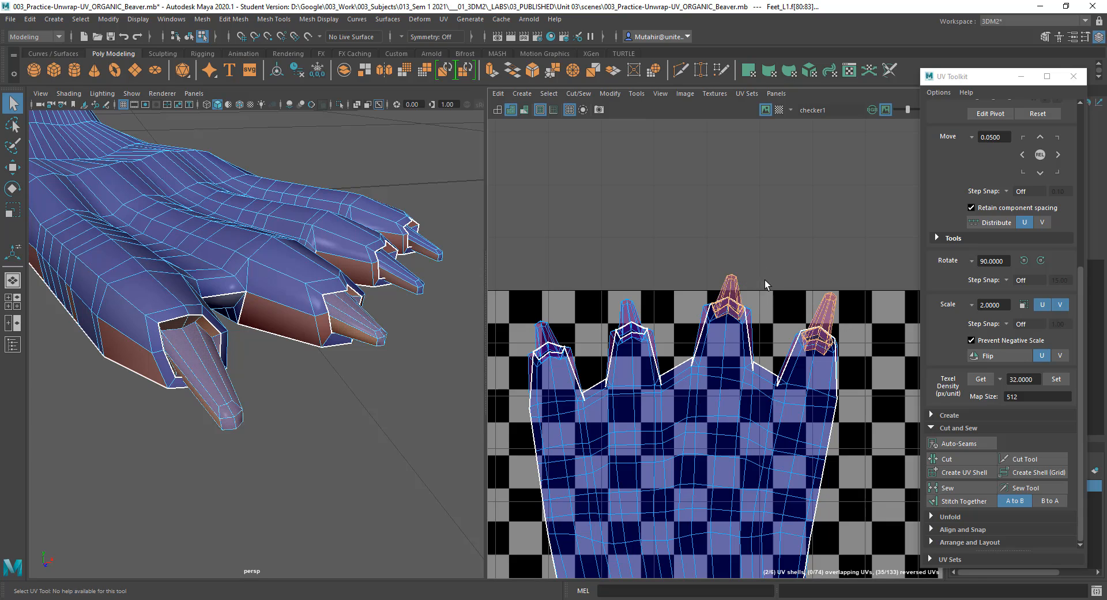
pyautogui.keyDown('shift'); pyautogui.click(623, 289); pyautogui.keyUp('shift')
pyautogui.keyDown('shift'); pyautogui.click(548, 338); pyautogui.keyUp('shift')
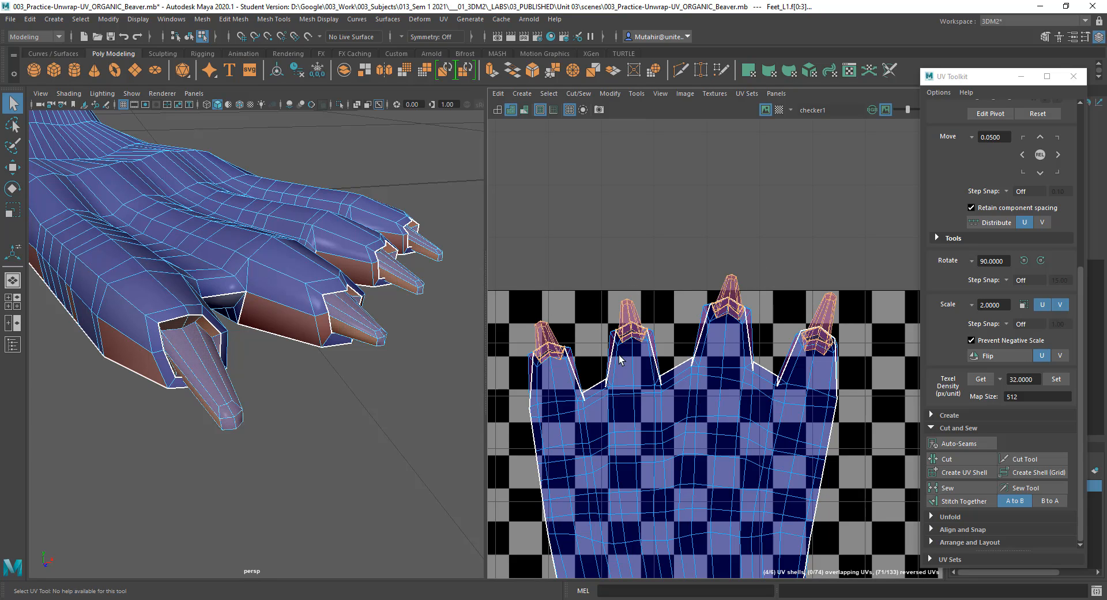
# Move the four claw shells straight up, clear of the foot's top shell, and deselect them.
pyautogui.scroll(-3, 737, 244)
pyautogui.press('w')
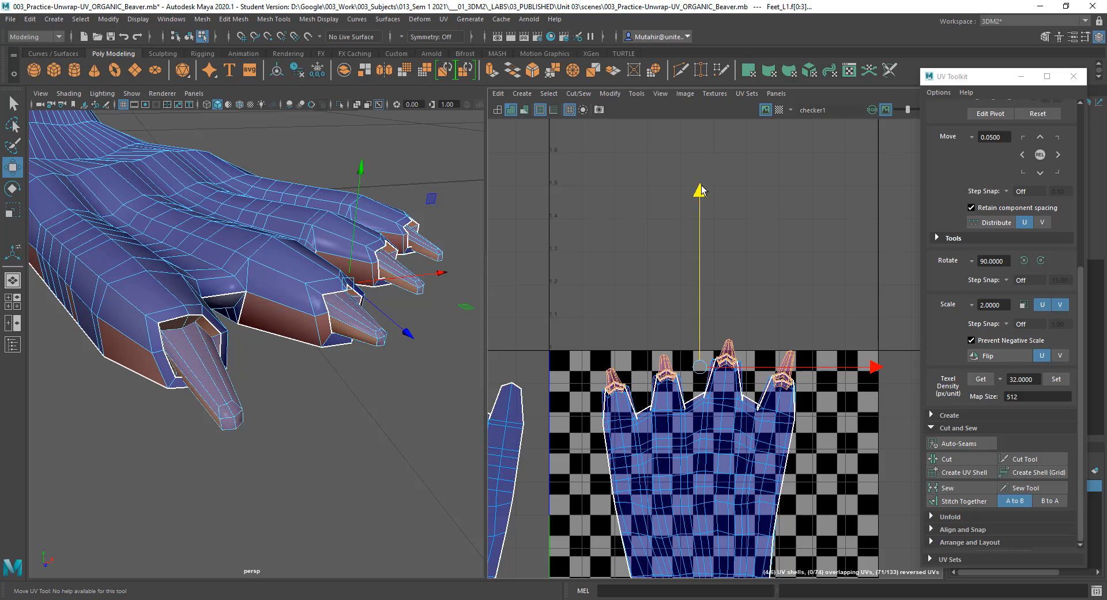
pyautogui.moveTo(704, 191); pyautogui.dragTo(705, 92)
pyautogui.press('q')
pyautogui.click(692, 340)
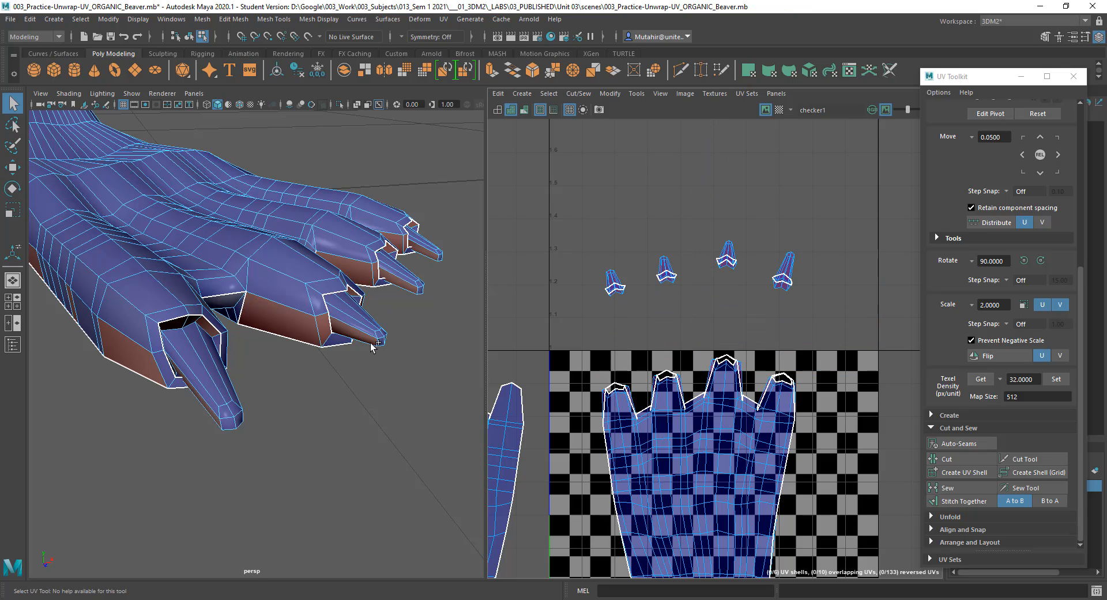
# Turn on textured display and examine the checker pattern across the foot and its side walls.
pyautogui.keyDown('alt'); pyautogui.moveTo(350, 319); pyautogui.dragTo(333, 305); pyautogui.keyUp('alt')
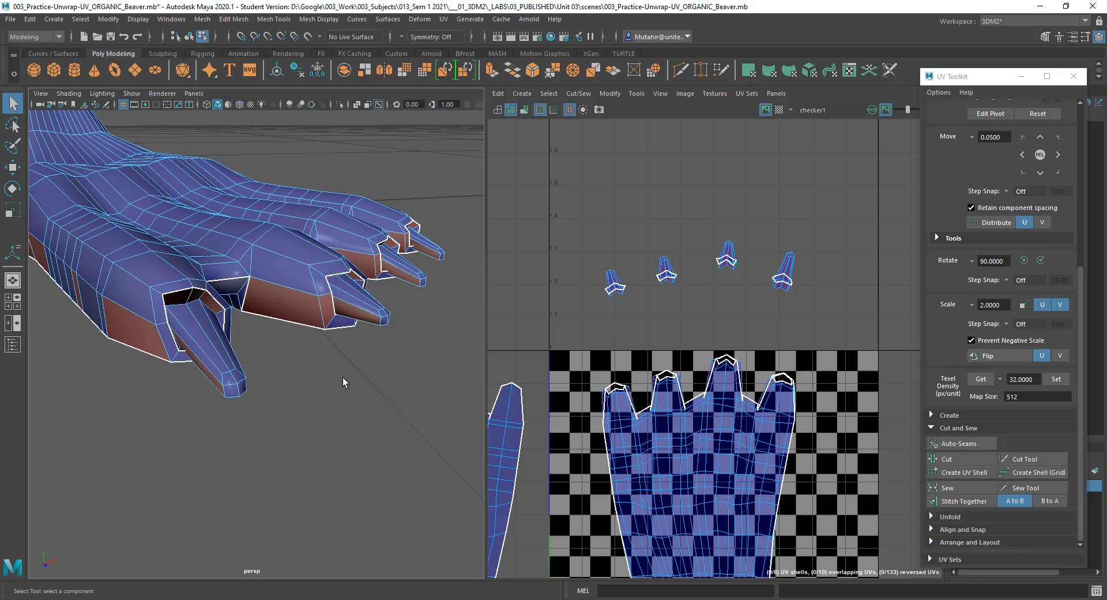
pyautogui.press('6')
pyautogui.moveTo(334, 336)
pyautogui.keyDown('alt'); pyautogui.mouseDown()
pyautogui.moveTo(250, 248)
pyautogui.moveTo(270, 294)
pyautogui.moveTo(268, 331)
pyautogui.moveTo(331, 240)
pyautogui.moveTo(257, 276)
pyautogui.mouseUp(); pyautogui.keyUp('alt')
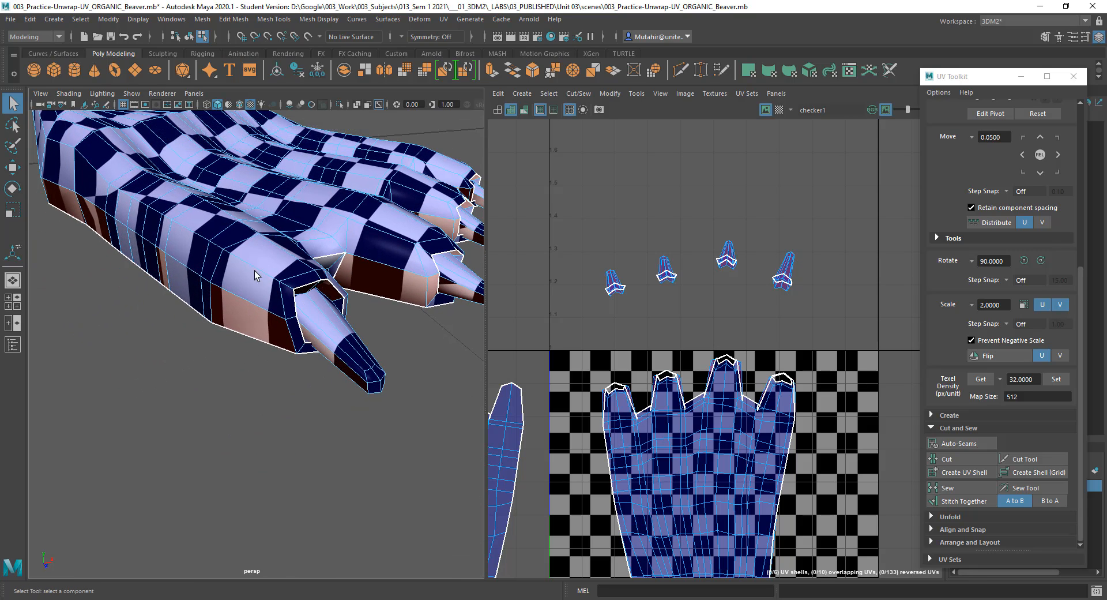
pyautogui.scroll(-5, 392, 398)
pyautogui.keyDown('alt'); pyautogui.moveTo(391, 383); pyautogui.dragTo(444, 397); pyautogui.keyUp('alt')
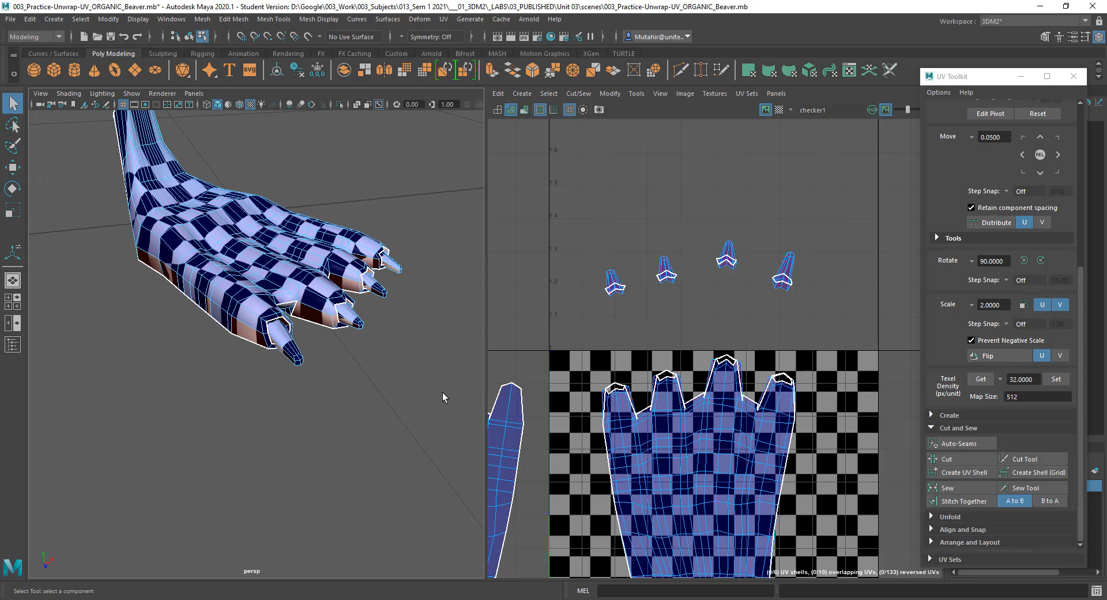
# Compare the top and sole foot shells in a maximised UV Editor, and return to the split layout.
pyautogui.keyDown('alt'); pyautogui.moveTo(632, 465); pyautogui.dragTo(745, 353, button='middle'); pyautogui.keyUp('alt')
pyautogui.press('space')
pyautogui.scroll(-4, 680, 387)
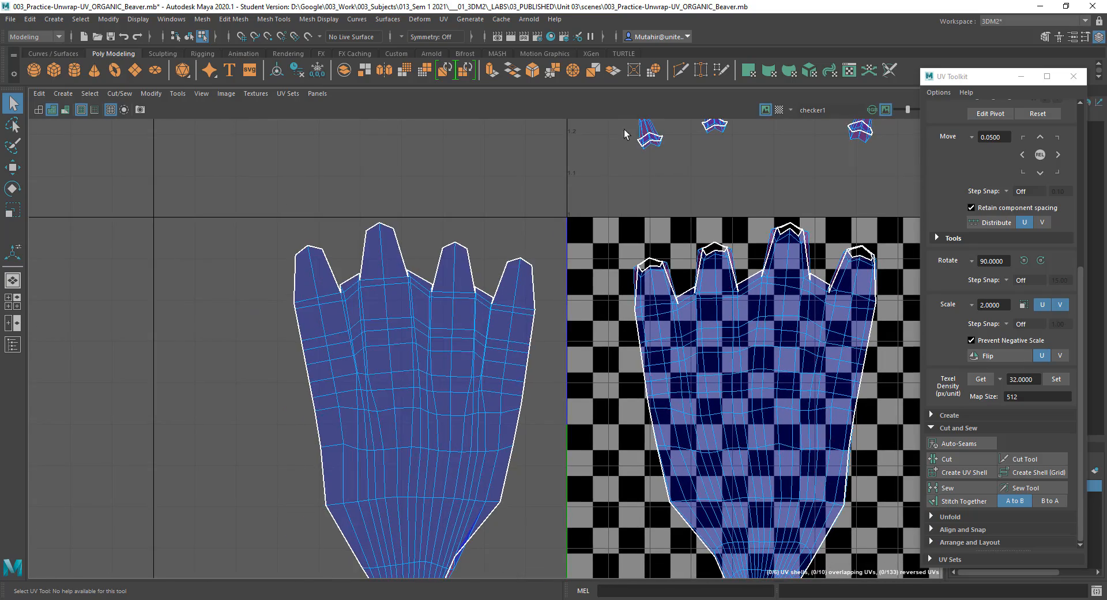
pyautogui.scroll(-1, 716, 393)
pyautogui.keyDown('alt'); pyautogui.moveTo(672, 334); pyautogui.dragTo(639, 301, button='middle'); pyautogui.keyUp('alt')
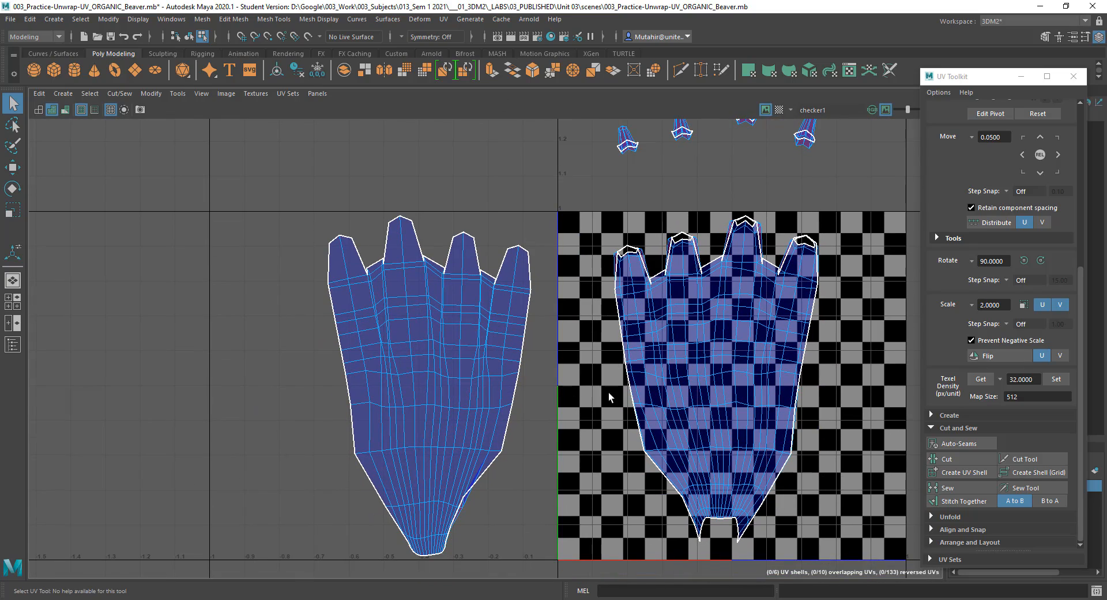
pyautogui.press('space')
pyautogui.keyDown('alt'); pyautogui.moveTo(346, 363); pyautogui.dragTo(321, 304); pyautogui.keyUp('alt')
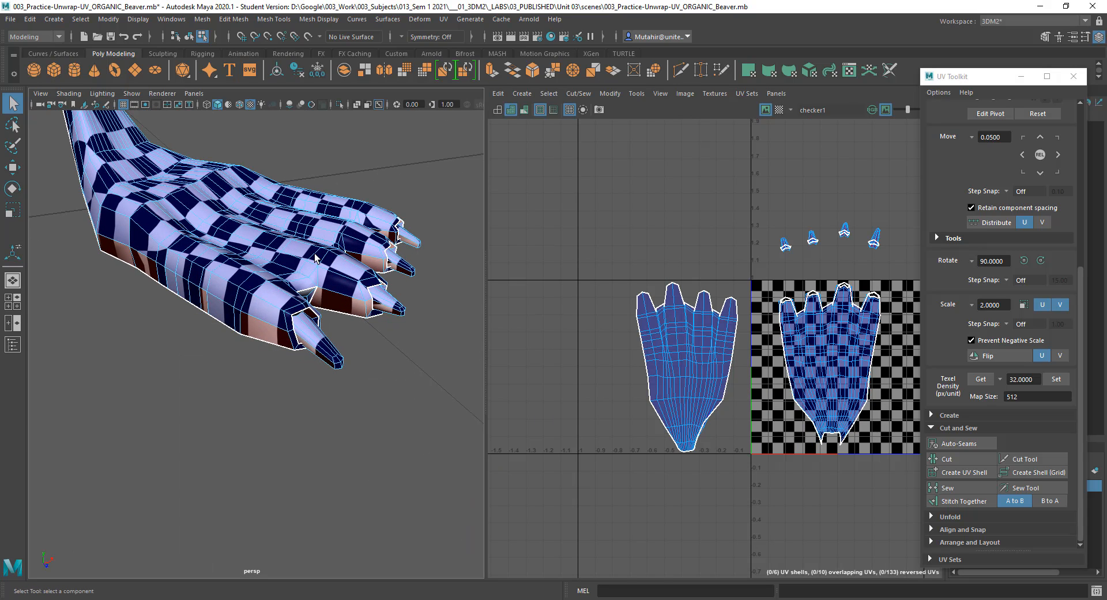
# Select the foot's top UV shell, frame it, and select all of its UVs.
pyautogui.moveTo(315, 254); pyautogui.dragTo(358, 285, button='right')
pyautogui.click(279, 238)
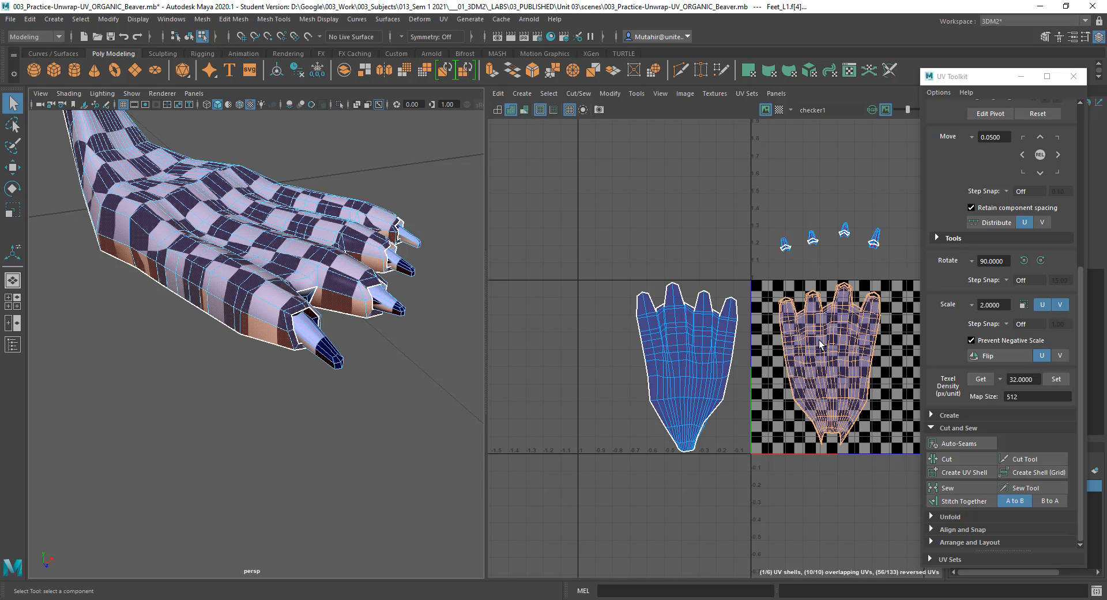
pyautogui.press('f')
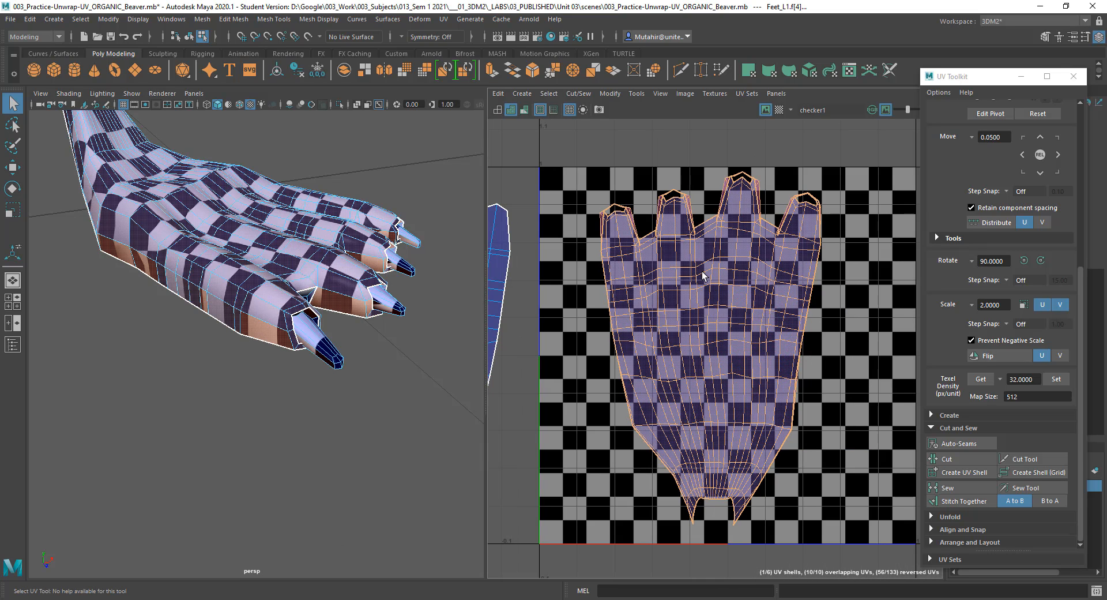
pyautogui.moveTo(708, 253); pyautogui.dragTo(766, 258, button='right')
pyautogui.moveTo(548, 132); pyautogui.dragTo(895, 582)
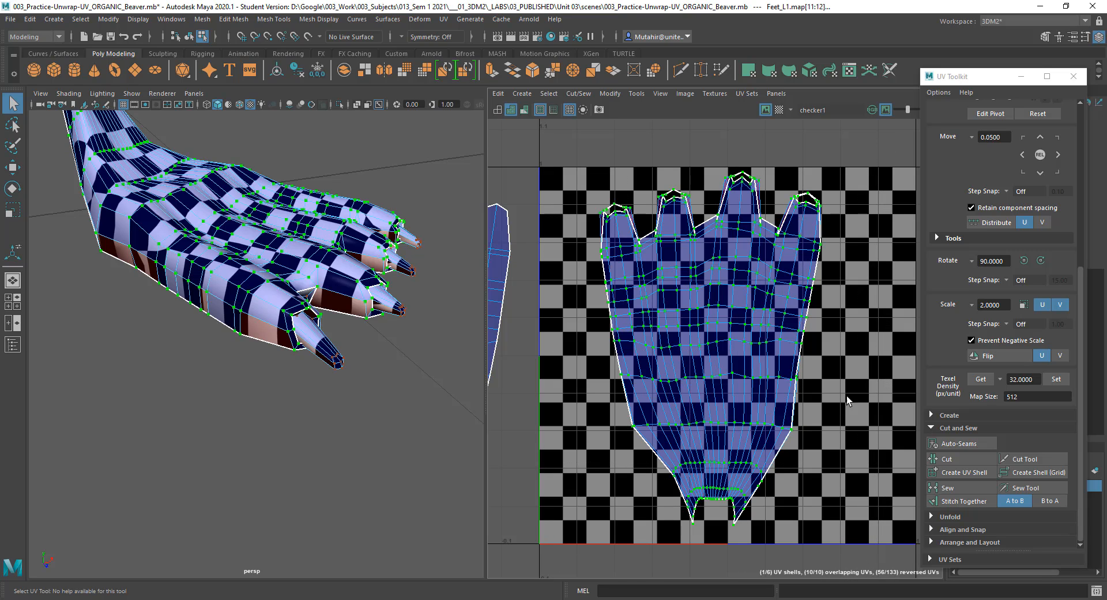
# Tear off the UV tools list and use the Smooth tool to unfold the foot's whole top shell.
pyautogui.click(638, 94)
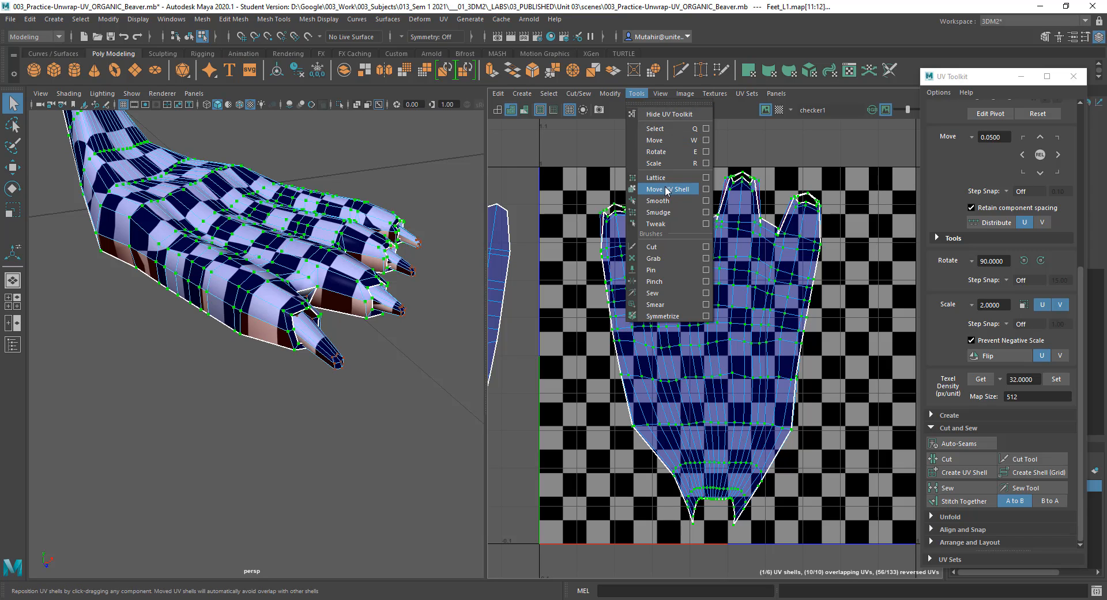
pyautogui.click(695, 102)
pyautogui.moveTo(699, 93); pyautogui.dragTo(531, 186)
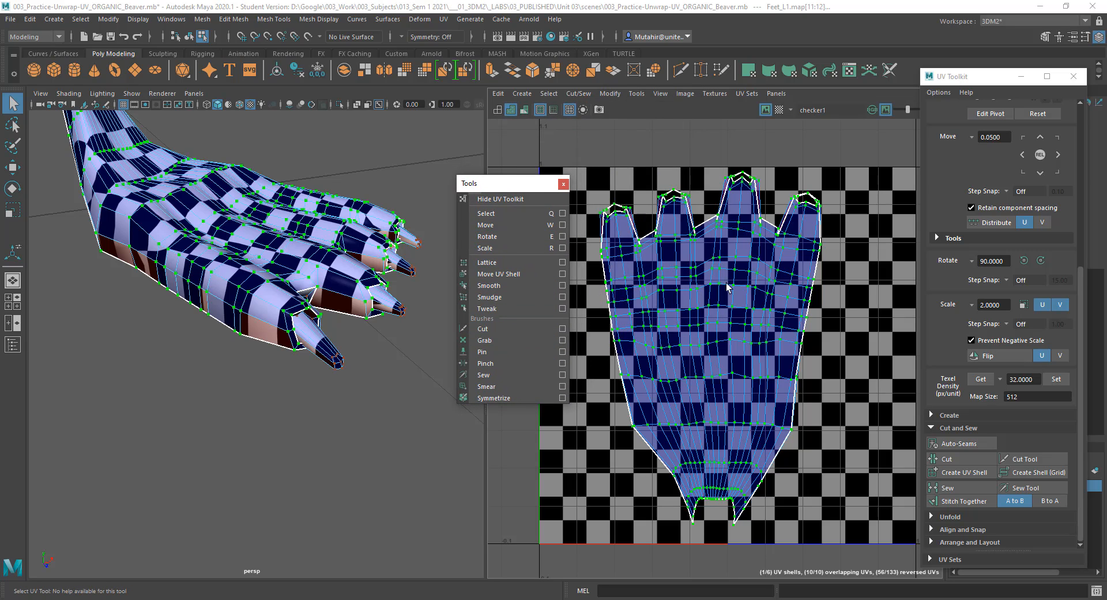
pyautogui.click(517, 286)
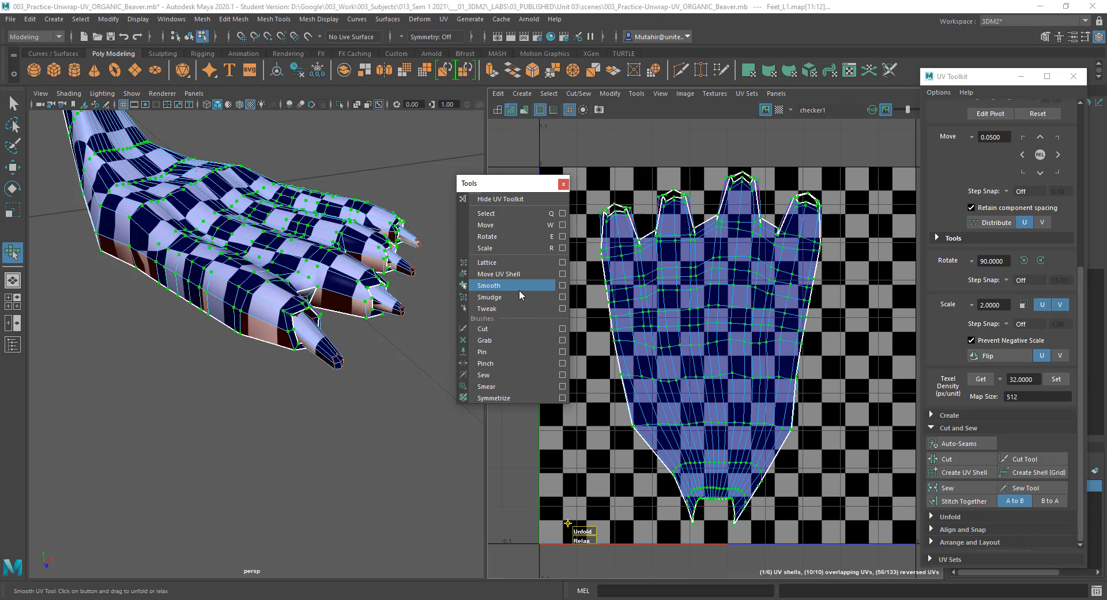
pyautogui.click(579, 533)
pyautogui.moveTo(580, 535); pyautogui.dragTo(868, 517)
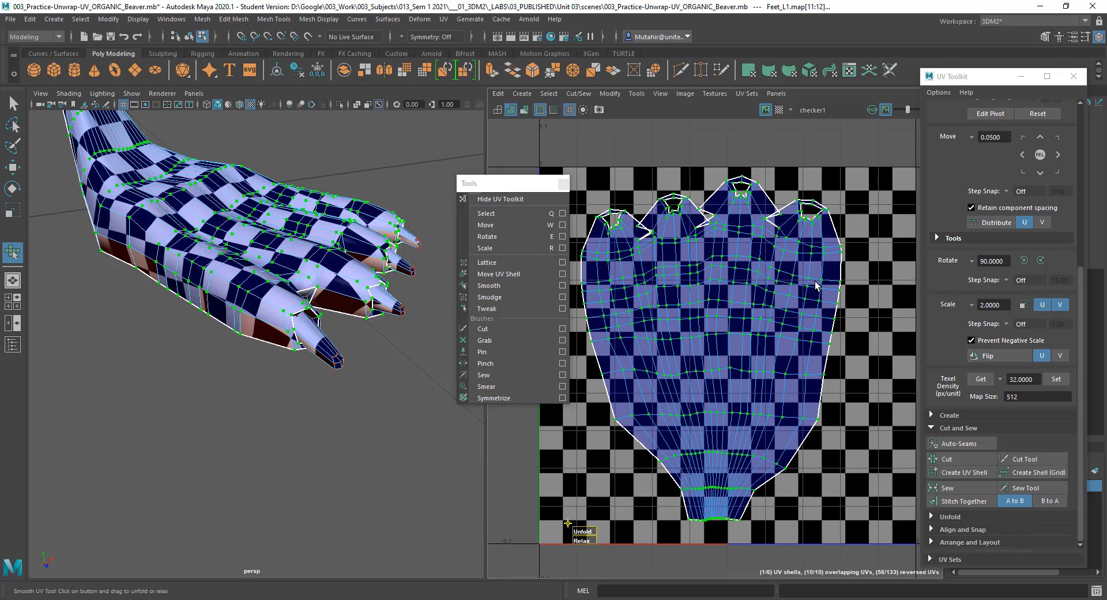
# Unfold the UV rows at the narrow ankle end of the top shell with the Smooth tool, including the row just above.
pyautogui.moveTo(670, 532); pyautogui.dragTo(794, 487)
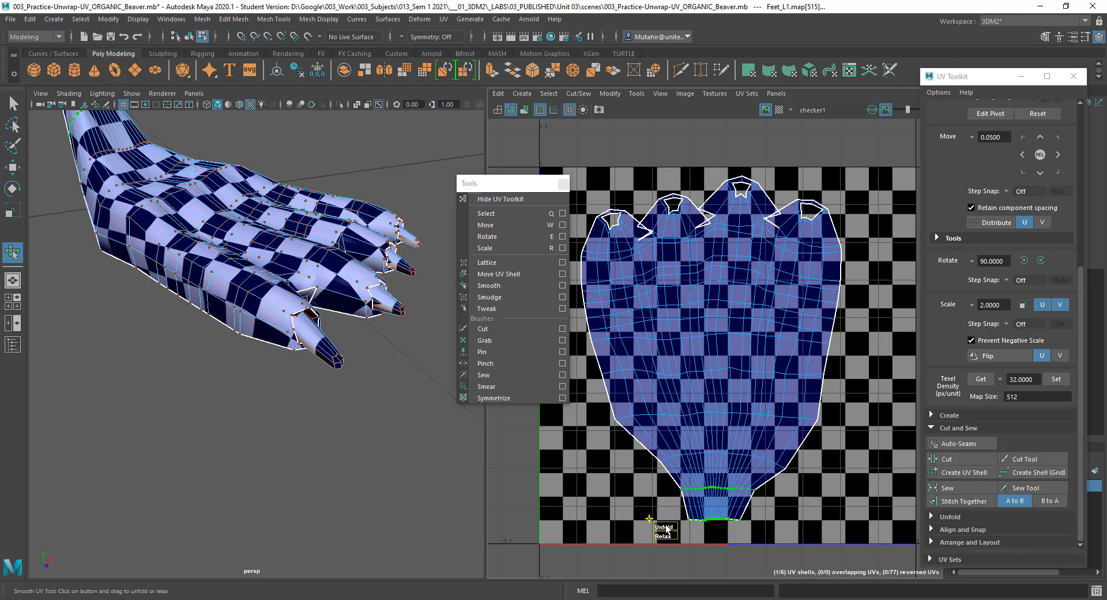
pyautogui.moveTo(663, 529); pyautogui.dragTo(1089, 476)
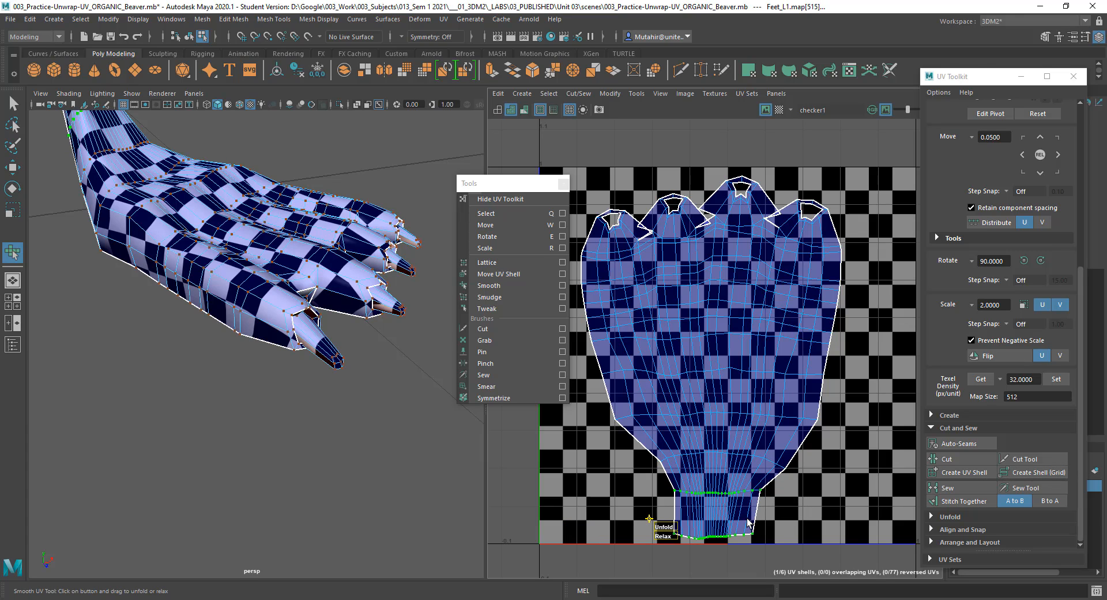
pyautogui.moveTo(668, 527); pyautogui.dragTo(881, 528)
pyautogui.moveTo(638, 479); pyautogui.dragTo(824, 437)
pyautogui.moveTo(646, 476); pyautogui.dragTo(852, 468)
# Examine the shell borders between the toes of the unfolded top shell for overlapping UVs.
pyautogui.keyDown('alt'); pyautogui.moveTo(754, 230); pyautogui.dragTo(731, 250, button='middle'); pyautogui.keyUp('alt')
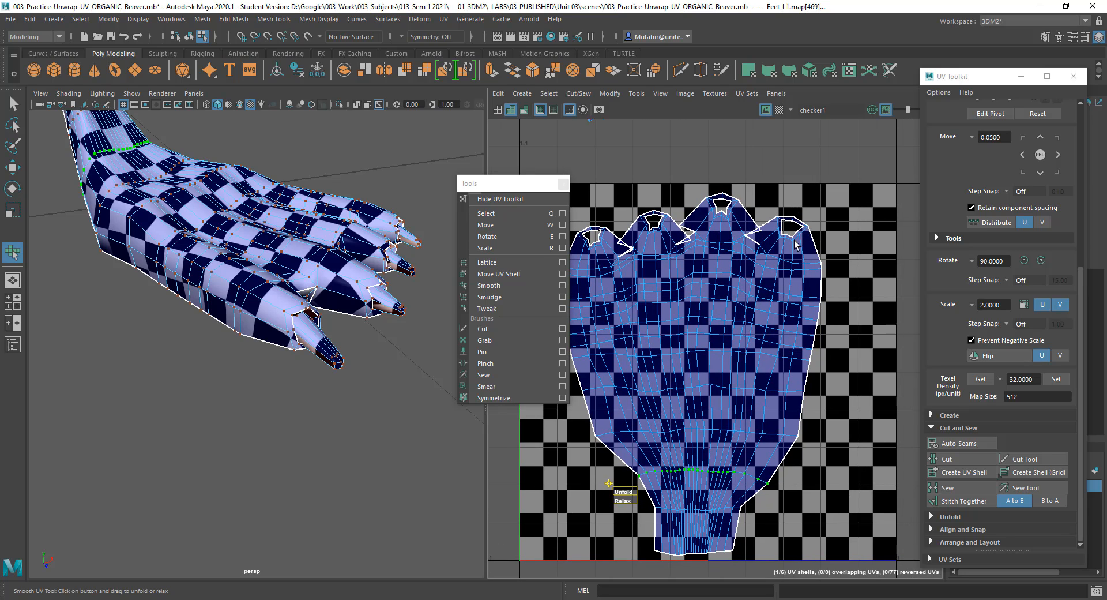
pyautogui.scroll(10, 773, 235)
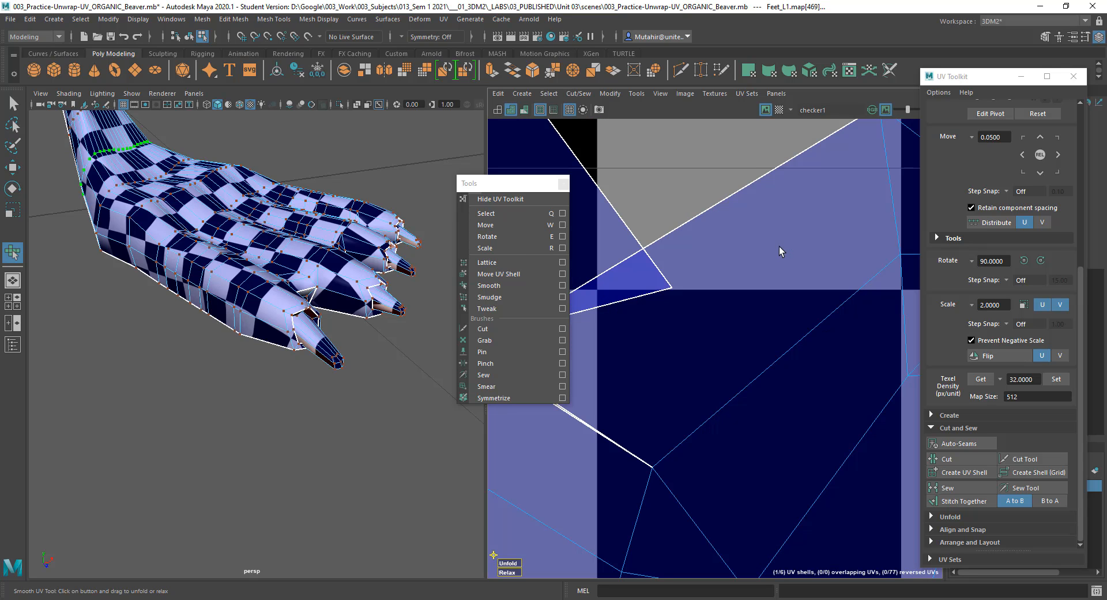
pyautogui.keyDown('alt'); pyautogui.moveTo(665, 297); pyautogui.dragTo(786, 269, button='middle'); pyautogui.keyUp('alt')
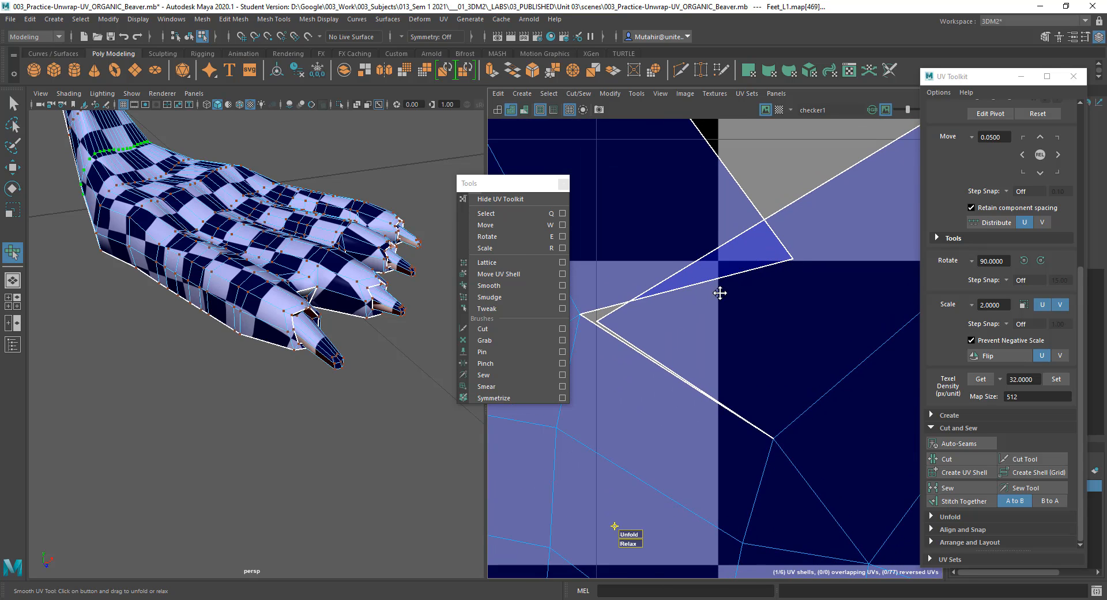
pyautogui.keyDown('alt'); pyautogui.moveTo(719, 289); pyautogui.dragTo(877, 285, button='middle'); pyautogui.keyUp('alt')
pyautogui.scroll(-4, 877, 286)
pyautogui.press('a')
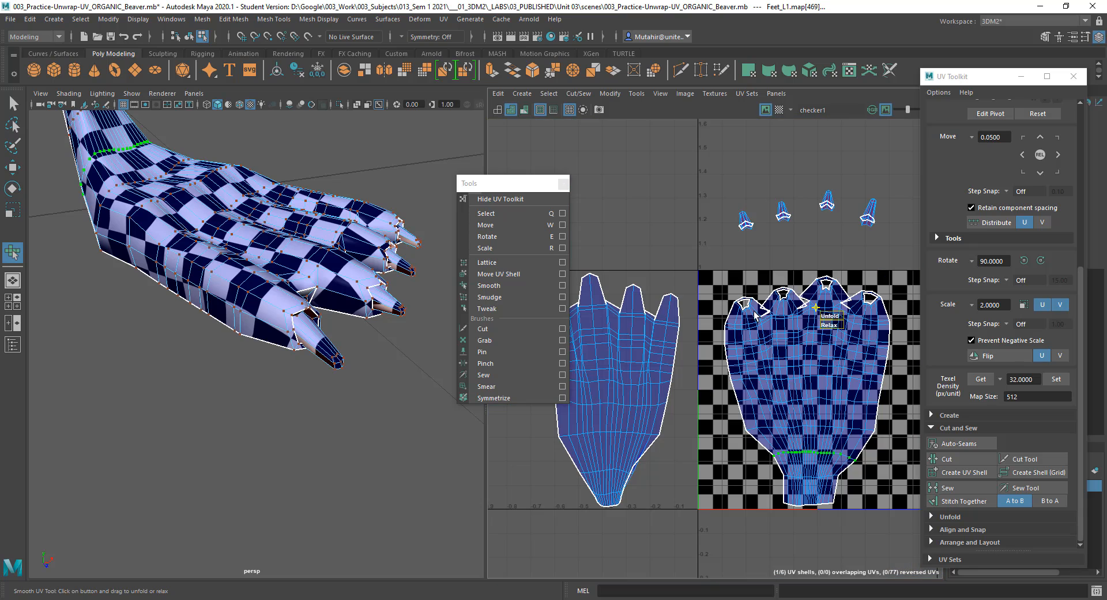
pyautogui.scroll(10, 768, 289)
pyautogui.keyDown('alt'); pyautogui.moveTo(800, 461); pyautogui.dragTo(660, 404, button='middle'); pyautogui.keyUp('alt')
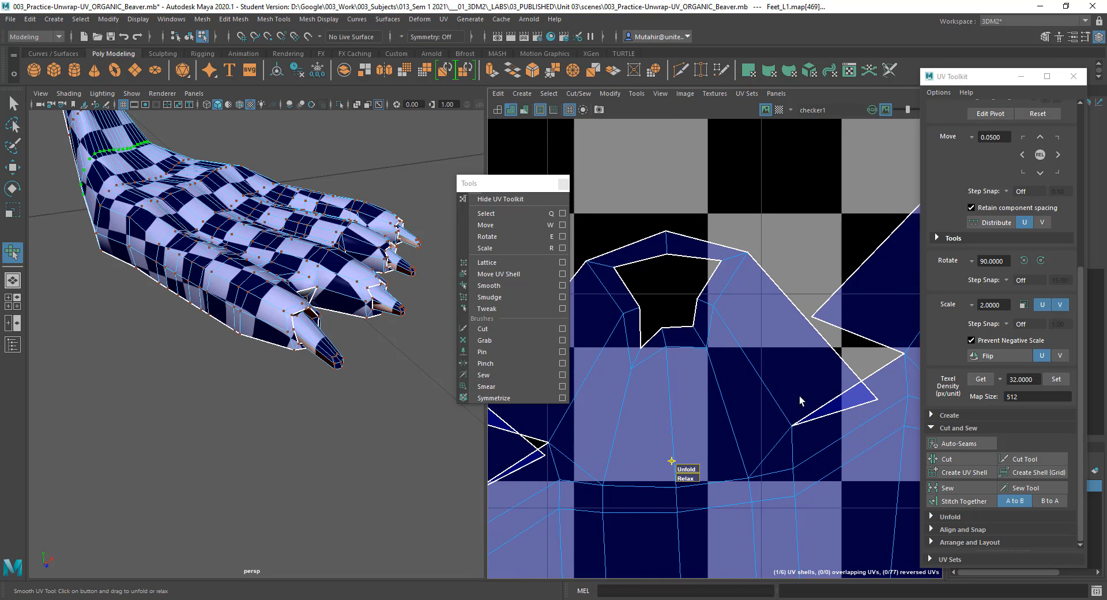
pyautogui.keyDown('alt'); pyautogui.moveTo(809, 424); pyautogui.dragTo(866, 364, button='middle'); pyautogui.keyUp('alt')
pyautogui.keyDown('alt'); pyautogui.moveTo(865, 364); pyautogui.dragTo(799, 364, button='right'); pyautogui.keyUp('alt')
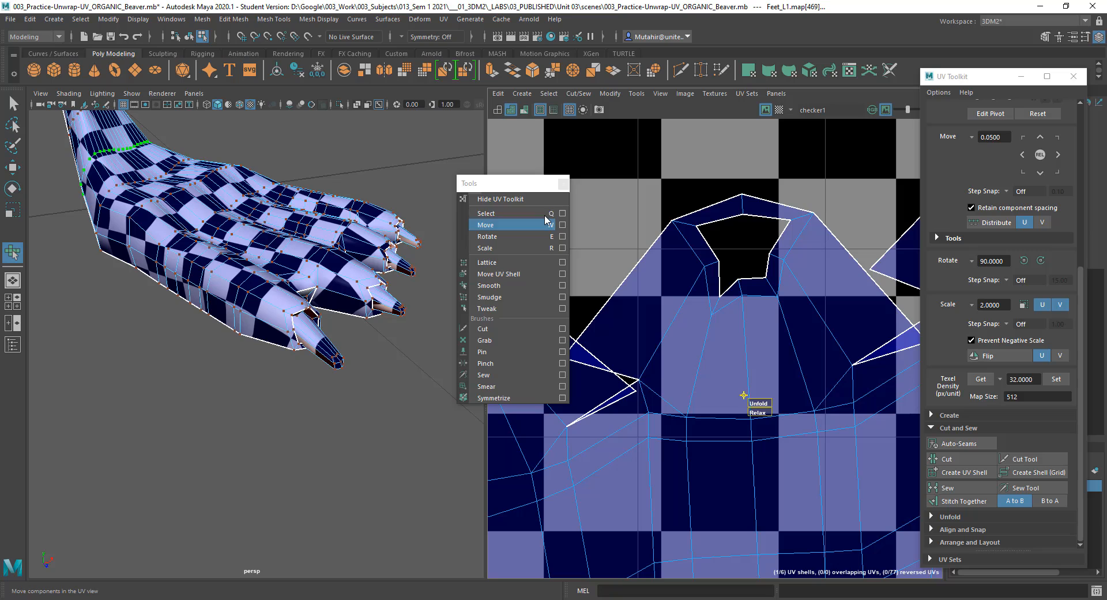
# Close the torn-off tools list and move the overlapping border UV between the first and second toes clear of the neighbouring toe.
pyautogui.click(565, 185)
pyautogui.press('q')
pyautogui.click(608, 291)
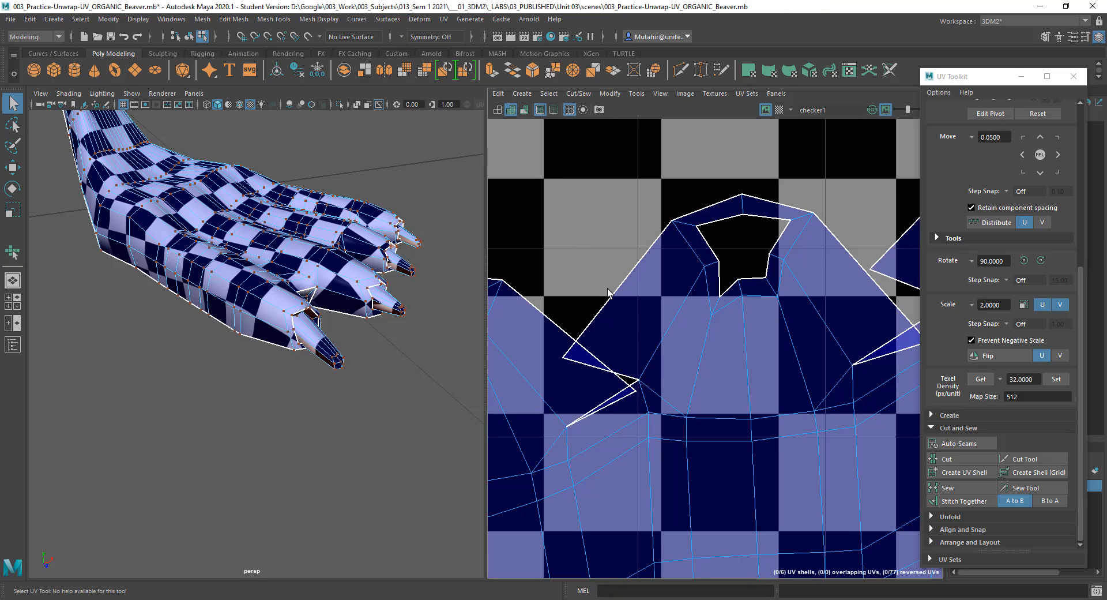
pyautogui.keyDown('alt'); pyautogui.moveTo(610, 340); pyautogui.dragTo(614, 293, button='middle'); pyautogui.keyUp('alt')
pyautogui.moveTo(598, 312); pyautogui.dragTo(640, 313, button='right')
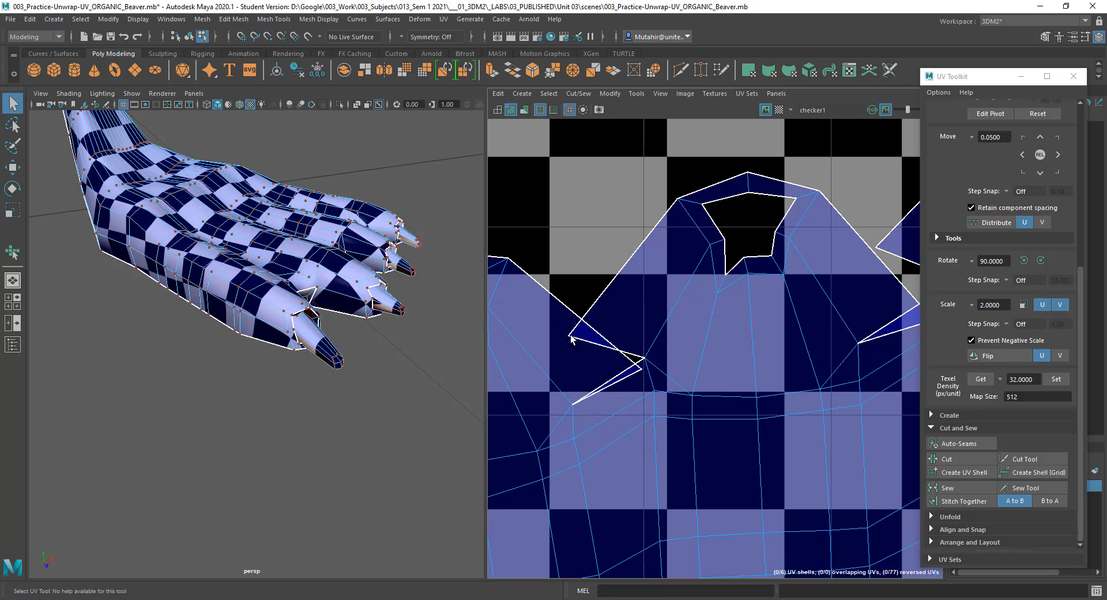
pyautogui.moveTo(561, 328); pyautogui.dragTo(591, 318)
pyautogui.press('w')
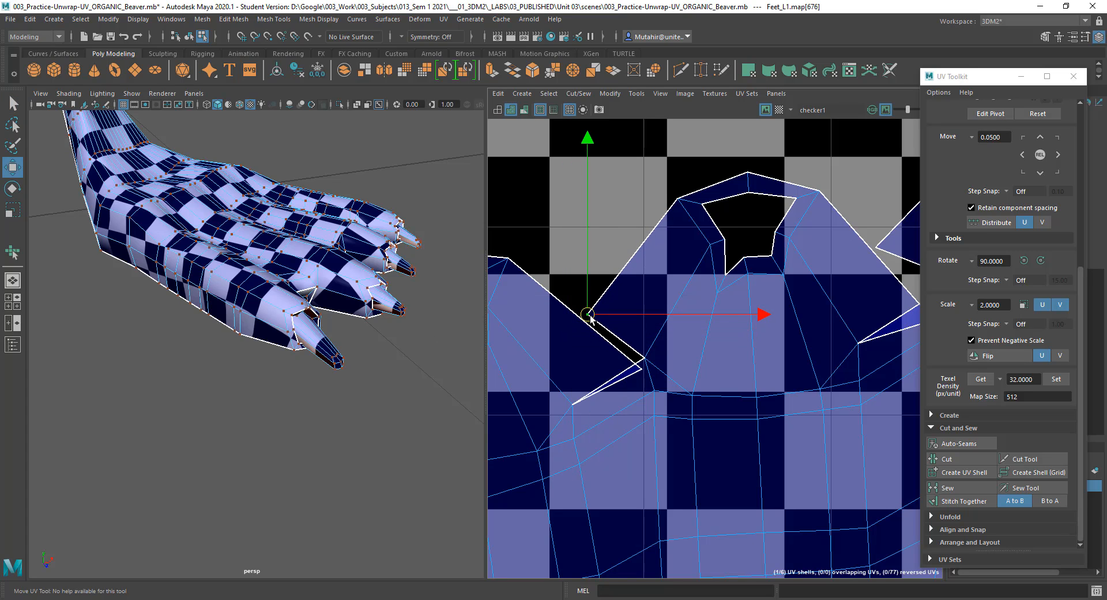
# Locate the moved UV on the model, nudge it slightly farther from the neighbouring toe, and check the checker pattern between the toes.
pyautogui.press('f')
pyautogui.keyDown('alt'); pyautogui.moveTo(329, 349); pyautogui.dragTo(393, 353); pyautogui.keyUp('alt')
pyautogui.keyDown('alt'); pyautogui.moveTo(393, 353); pyautogui.dragTo(346, 373, button='right'); pyautogui.keyUp('alt')
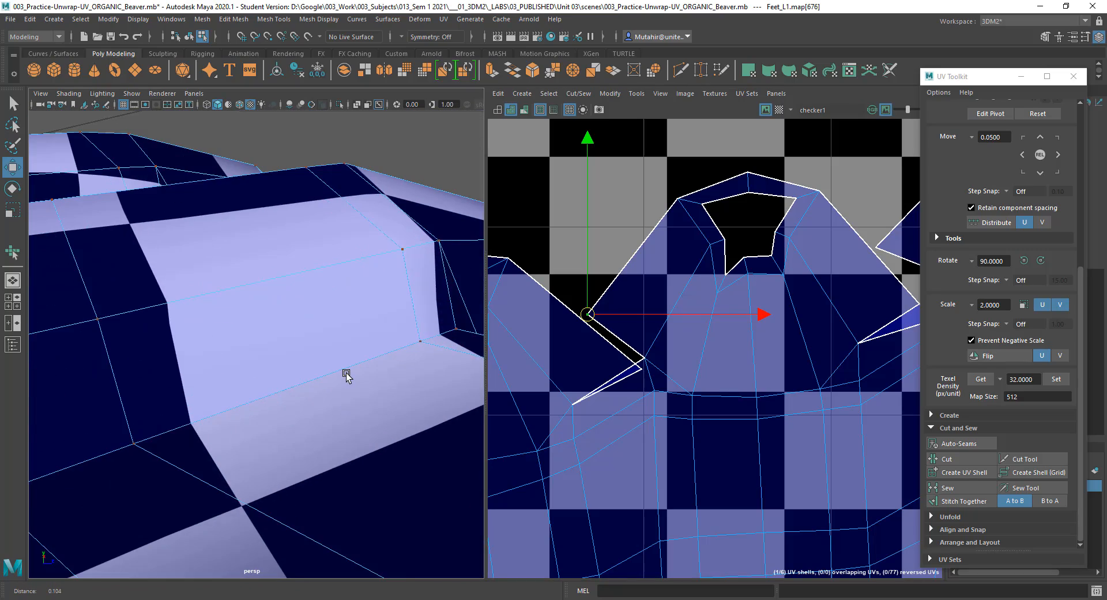
pyautogui.press('f')
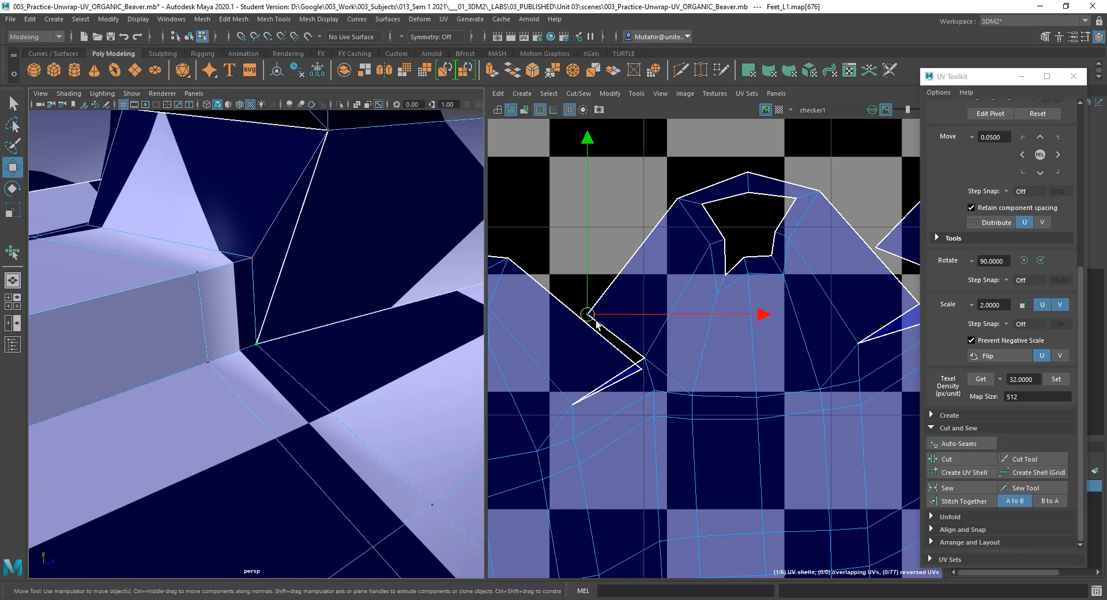
pyautogui.moveTo(587, 315); pyautogui.dragTo(597, 303)
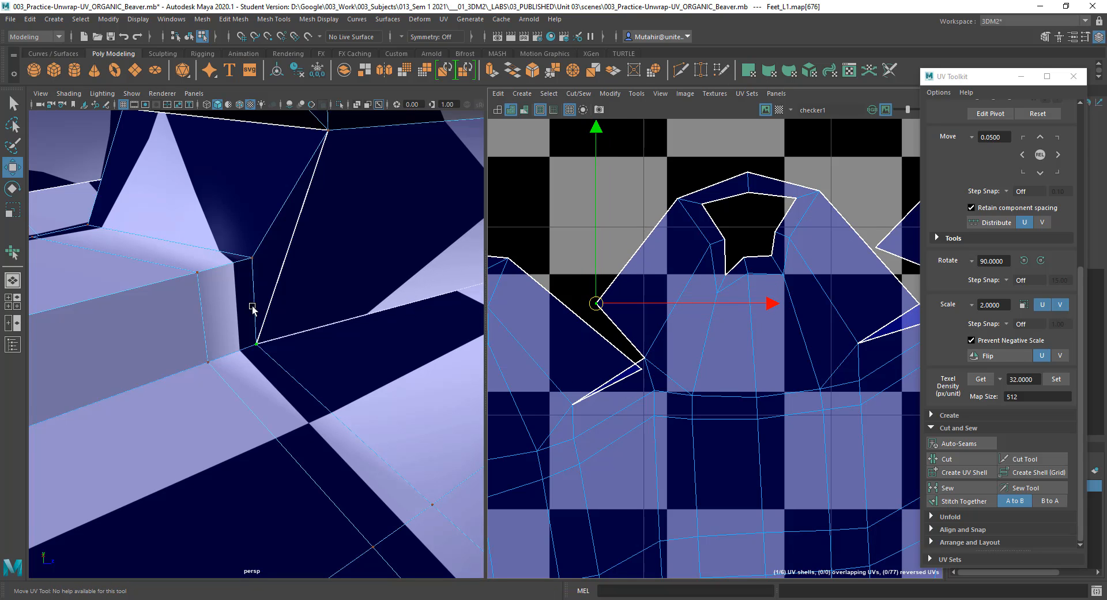
pyautogui.moveTo(323, 306)
pyautogui.keyDown('alt'); pyautogui.mouseDown()
pyautogui.moveTo(279, 323)
pyautogui.moveTo(309, 306)
pyautogui.moveTo(304, 316)
pyautogui.mouseUp(); pyautogui.keyUp('alt')
pyautogui.keyDown('alt'); pyautogui.moveTo(304, 316); pyautogui.dragTo(307, 308, button='right'); pyautogui.keyUp('alt')
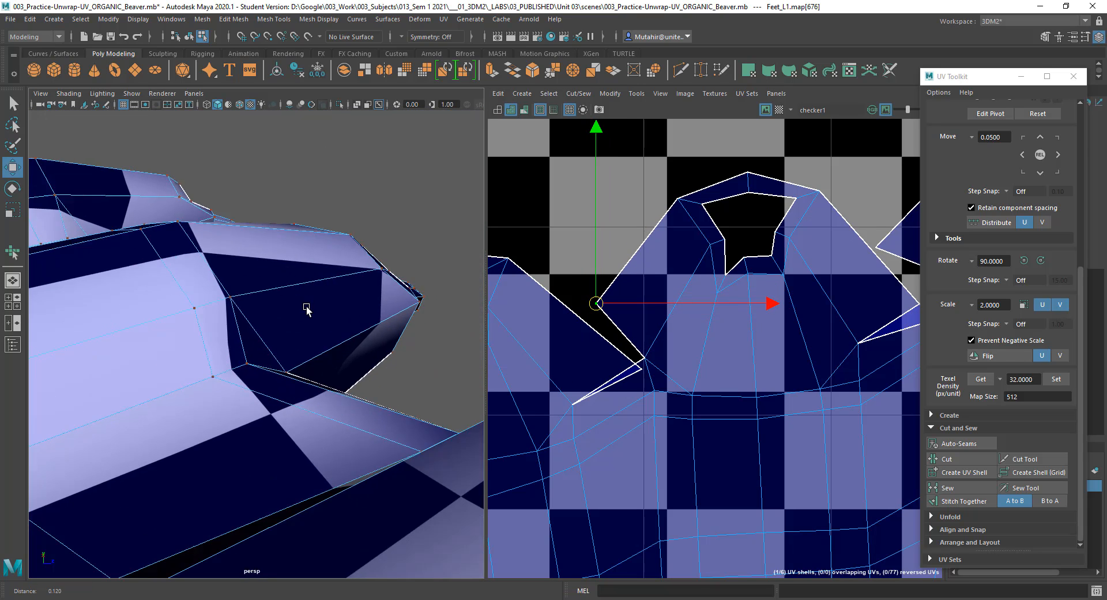
pyautogui.keyDown('alt'); pyautogui.moveTo(306, 309); pyautogui.dragTo(375, 310); pyautogui.keyUp('alt')
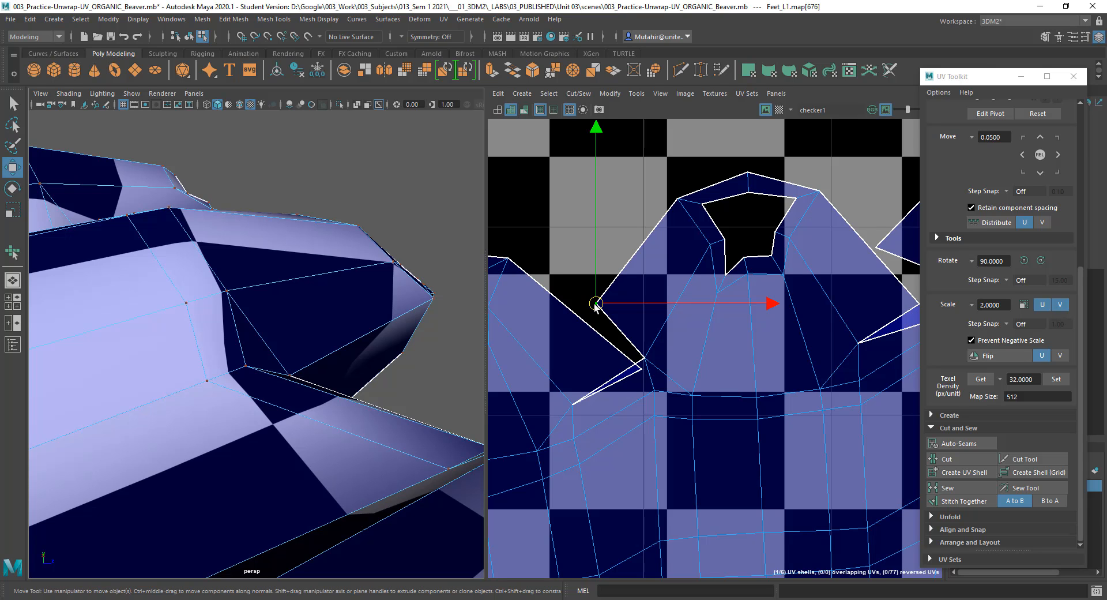
# Adjust the tip and inner corner UVs bordering the gap between the first and second toes to clear the overlap.
pyautogui.moveTo(596, 304); pyautogui.dragTo(586, 312)
pyautogui.press('q')
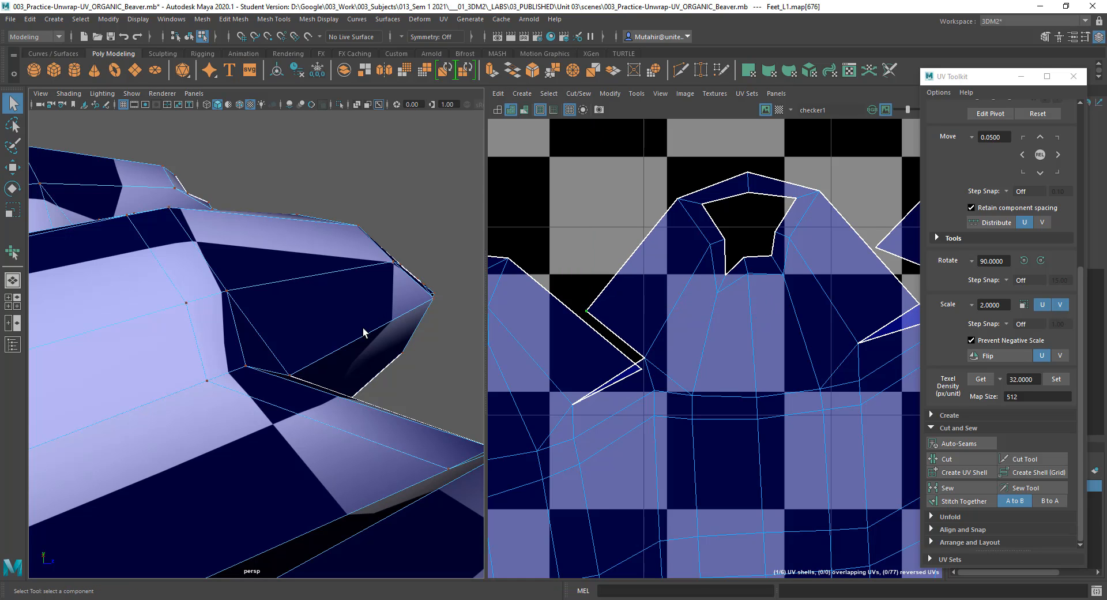
pyautogui.keyDown('alt'); pyautogui.moveTo(269, 406); pyautogui.dragTo(266, 346, button='right'); pyautogui.keyUp('alt')
pyautogui.keyDown('alt'); pyautogui.moveTo(266, 346); pyautogui.dragTo(261, 314); pyautogui.keyUp('alt')
pyautogui.keyDown('alt'); pyautogui.moveTo(261, 310); pyautogui.dragTo(281, 316, button='right'); pyautogui.keyUp('alt')
pyautogui.click(638, 366)
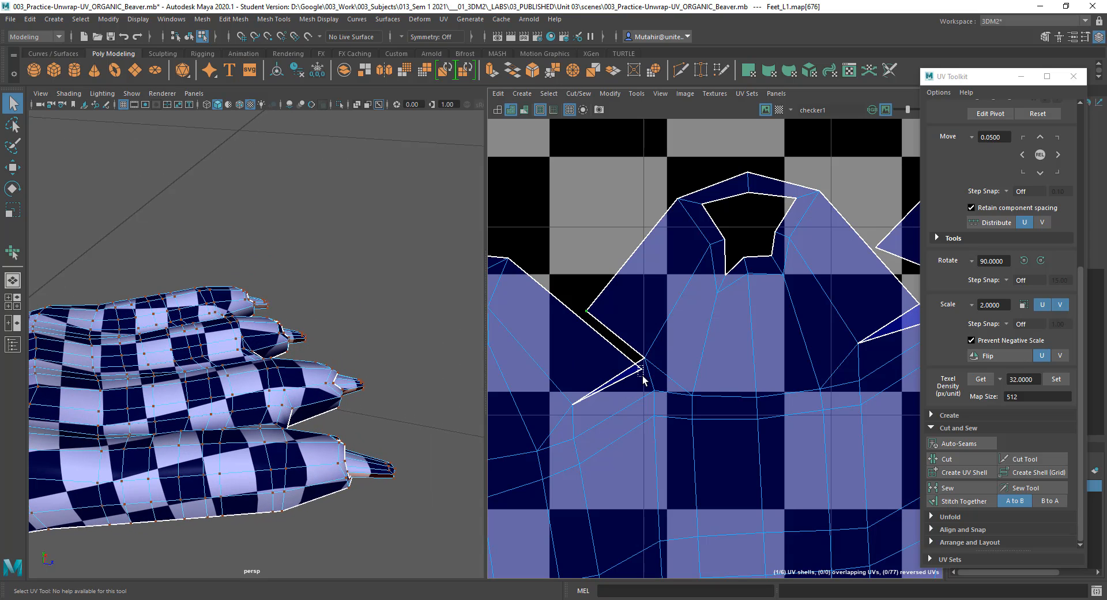
pyautogui.press('w')
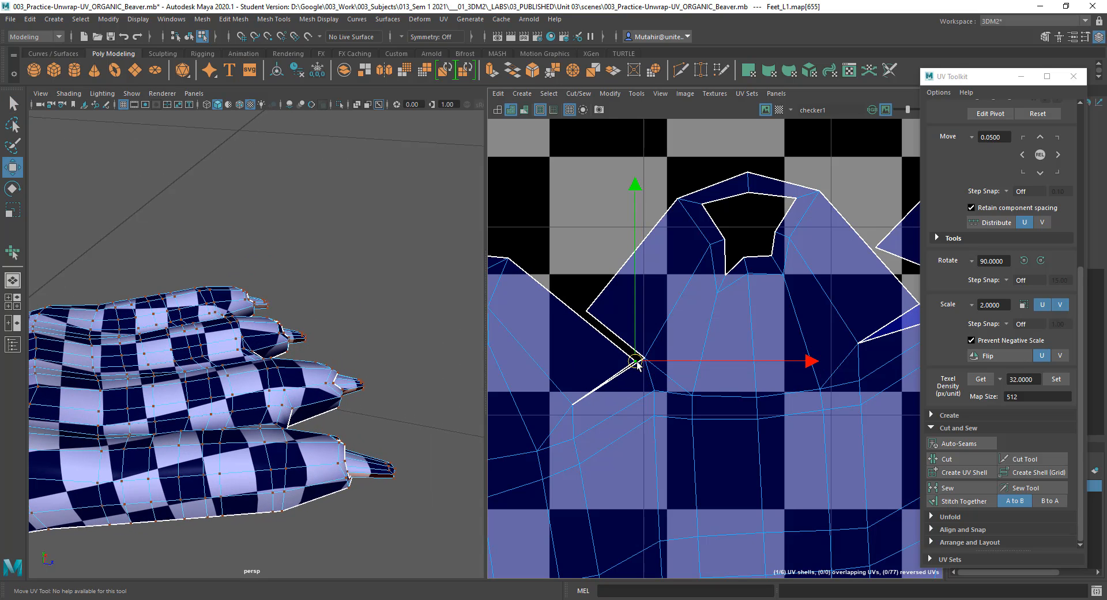
pyautogui.press('q')
# Move the overlapping border UV between the second and third toes back toward its own toe, clear of the neighbour.
pyautogui.keyDown('alt'); pyautogui.moveTo(760, 369); pyautogui.dragTo(601, 378, button='middle'); pyautogui.keyUp('alt')
pyautogui.moveTo(773, 322); pyautogui.dragTo(756, 304)
pyautogui.press('w')
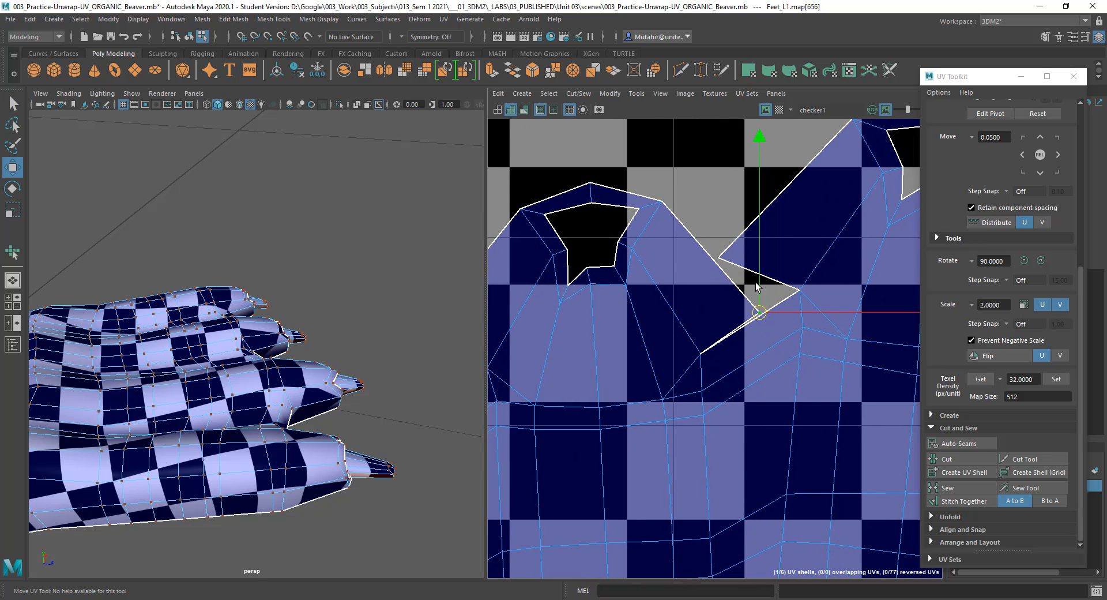
# Pull the overlapping border UV of the third toe out of the fourth toe and check the surrounding shell border.
pyautogui.keyDown('alt'); pyautogui.moveTo(794, 323); pyautogui.dragTo(598, 323, button='middle'); pyautogui.keyUp('alt')
pyautogui.keyDown('alt'); pyautogui.moveTo(848, 324); pyautogui.dragTo(700, 324, button='middle'); pyautogui.keyUp('alt')
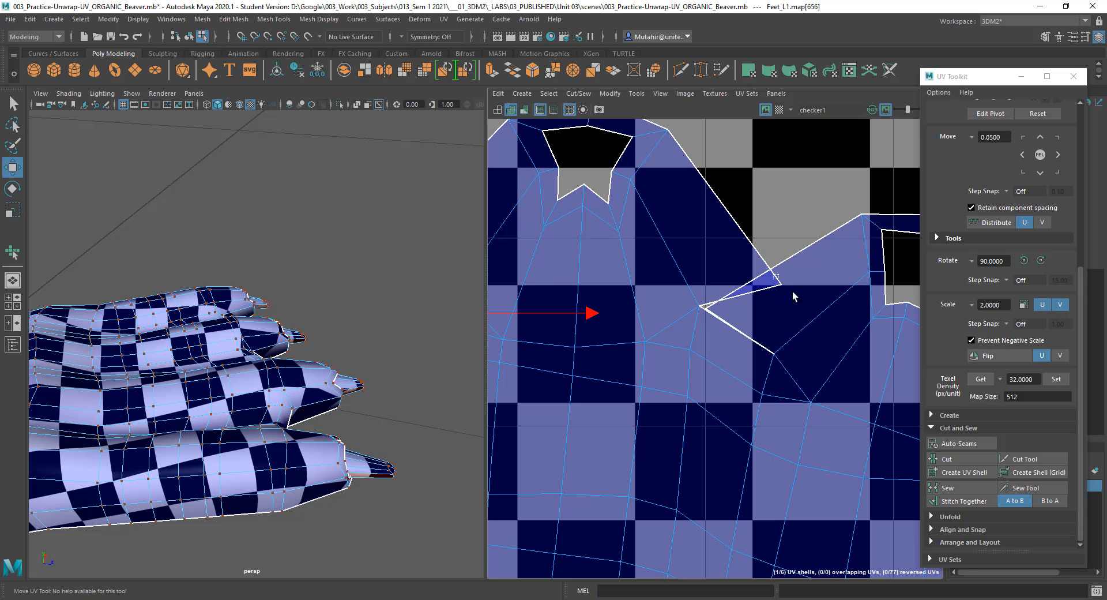
pyautogui.click(781, 281)
pyautogui.moveTo(781, 282); pyautogui.dragTo(773, 269)
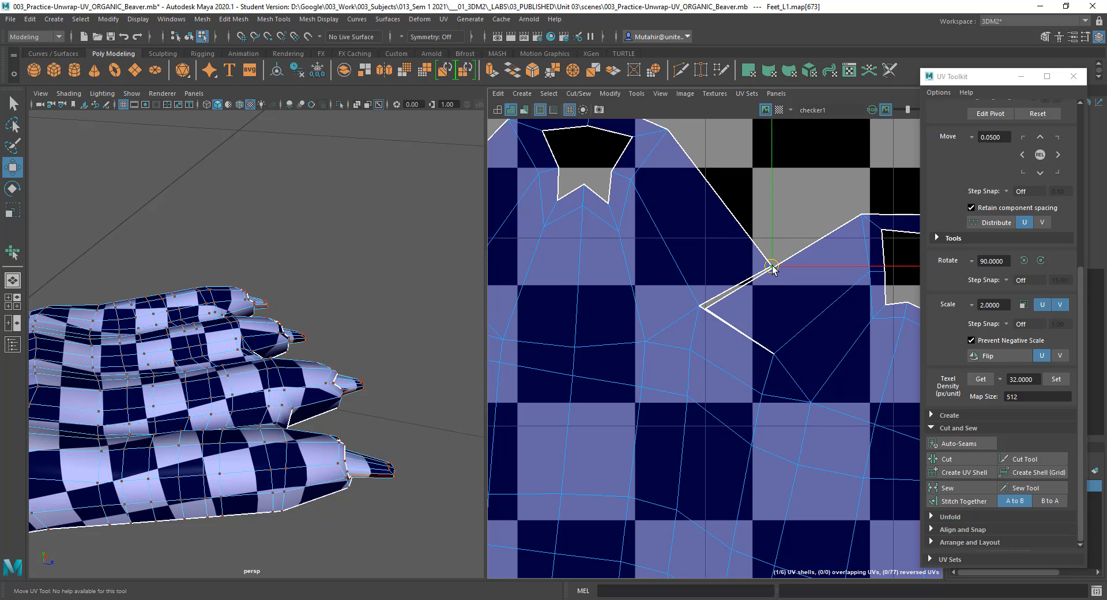
pyautogui.keyDown('alt'); pyautogui.moveTo(828, 324); pyautogui.dragTo(589, 316, button='middle'); pyautogui.keyUp('alt')
pyautogui.keyDown('alt'); pyautogui.moveTo(682, 399); pyautogui.dragTo(796, 350, button='middle'); pyautogui.keyUp('alt')
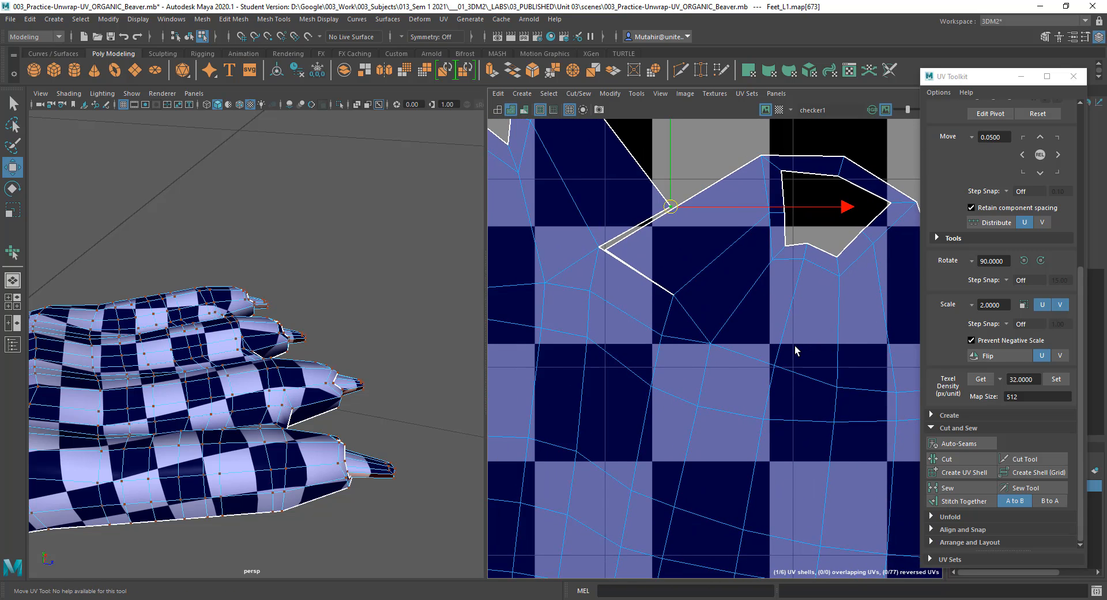
pyautogui.press('a')
pyautogui.click(898, 268)
pyautogui.moveTo(647, 249); pyautogui.dragTo(949, 538)
pyautogui.keyDown('alt'); pyautogui.moveTo(776, 308); pyautogui.dragTo(760, 332, button='middle'); pyautogui.keyUp('alt')
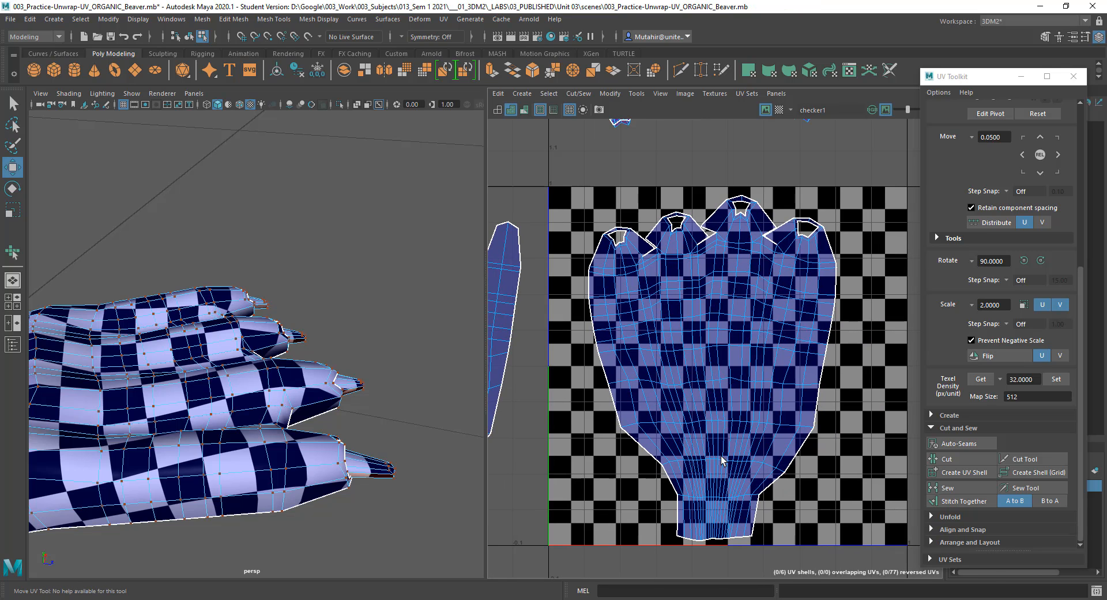
pyautogui.moveTo(591, 412); pyautogui.dragTo(886, 594)
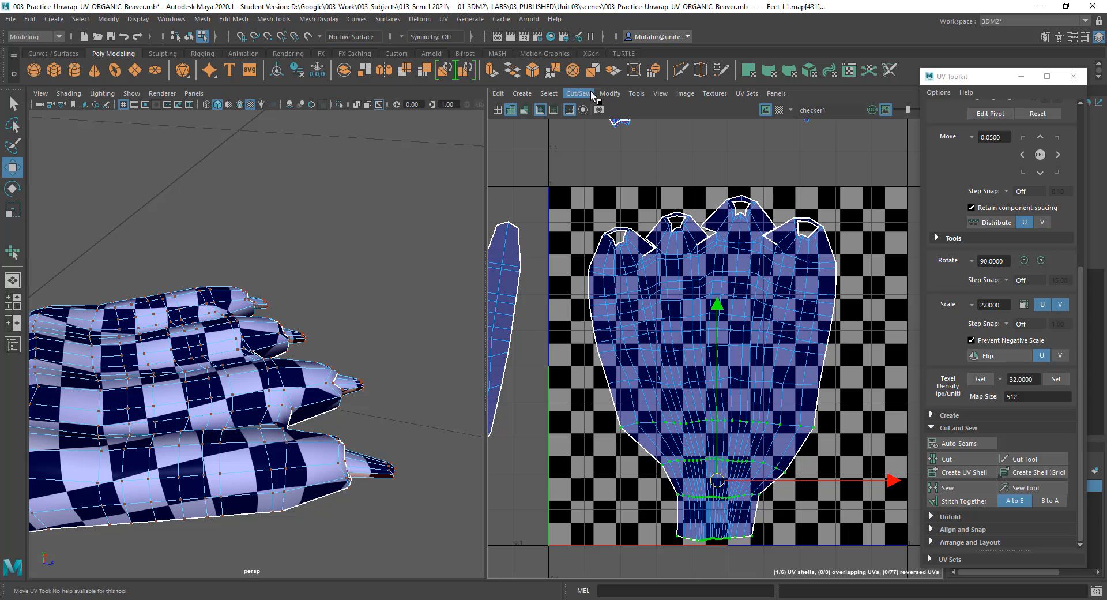
pyautogui.click(636, 94)
pyautogui.click(663, 196)
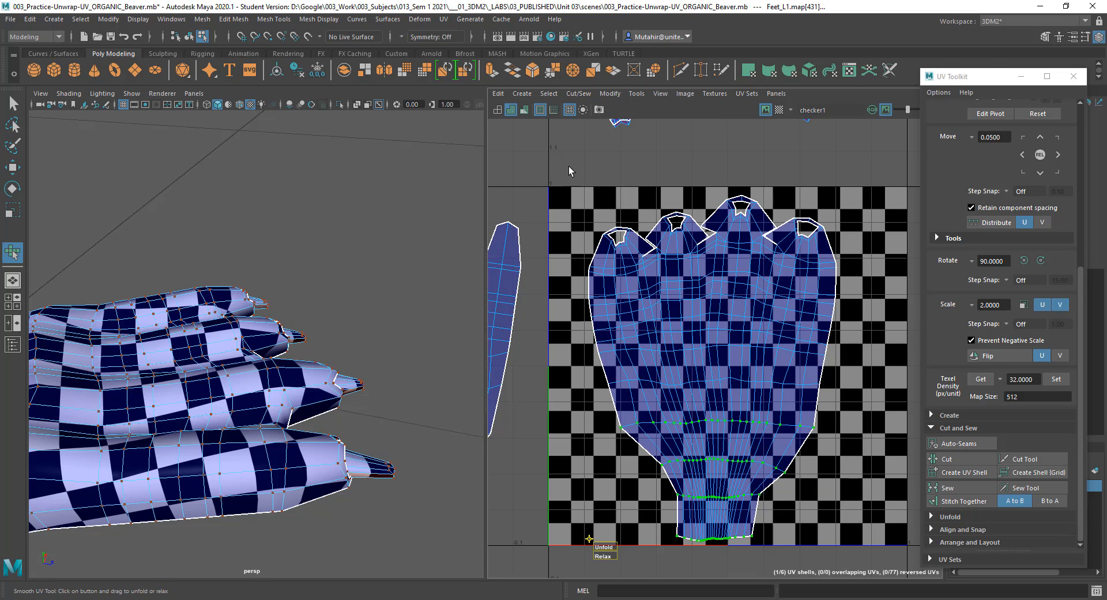
pyautogui.click(728, 178)
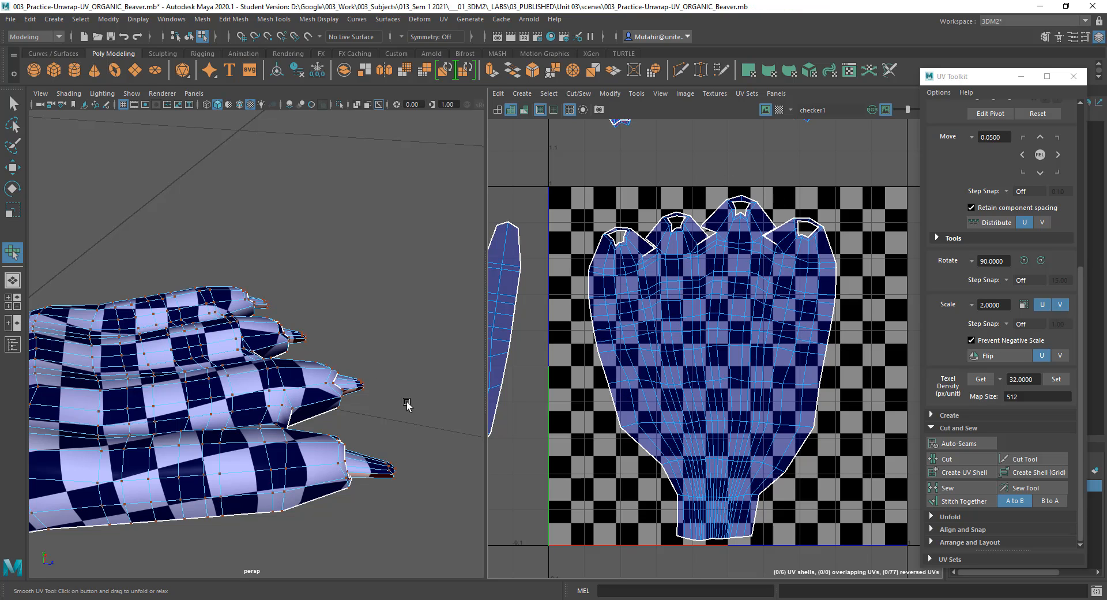
# Return to object mode, deselect the foot, and examine the checker pattern across the top and between the toes.
pyautogui.keyDown('alt'); pyautogui.moveTo(407, 404); pyautogui.dragTo(237, 346); pyautogui.keyUp('alt')
pyautogui.moveTo(232, 308); pyautogui.dragTo(287, 296, button='right')
pyautogui.click(333, 200)
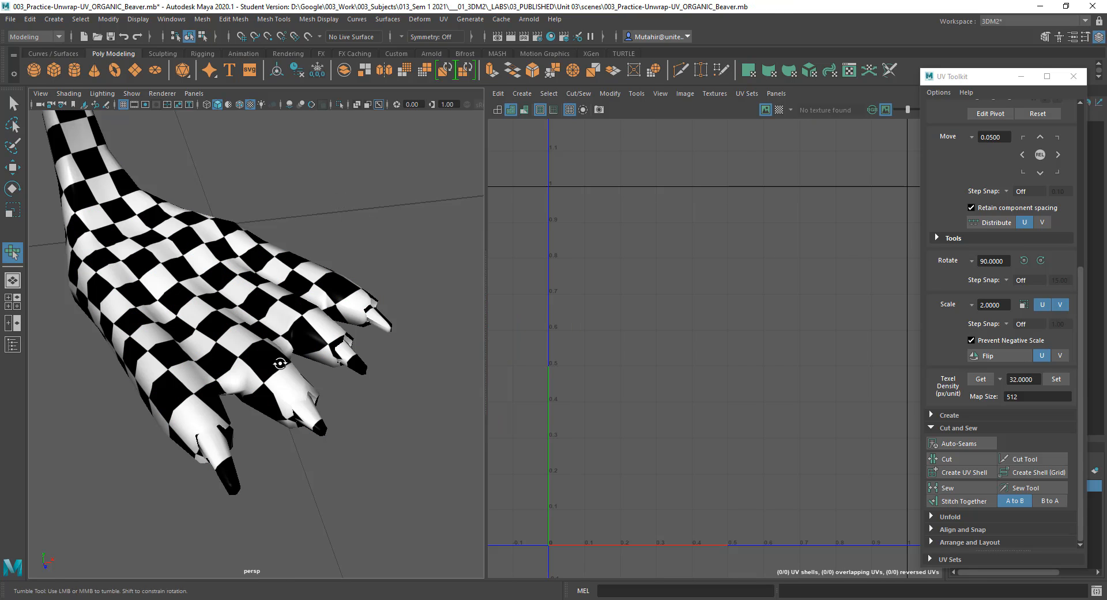
pyautogui.moveTo(300, 346)
pyautogui.keyDown('alt'); pyautogui.mouseDown()
pyautogui.moveTo(265, 373)
pyautogui.moveTo(281, 347)
pyautogui.moveTo(261, 329)
pyautogui.moveTo(310, 329)
pyautogui.mouseUp(); pyautogui.keyUp('alt')
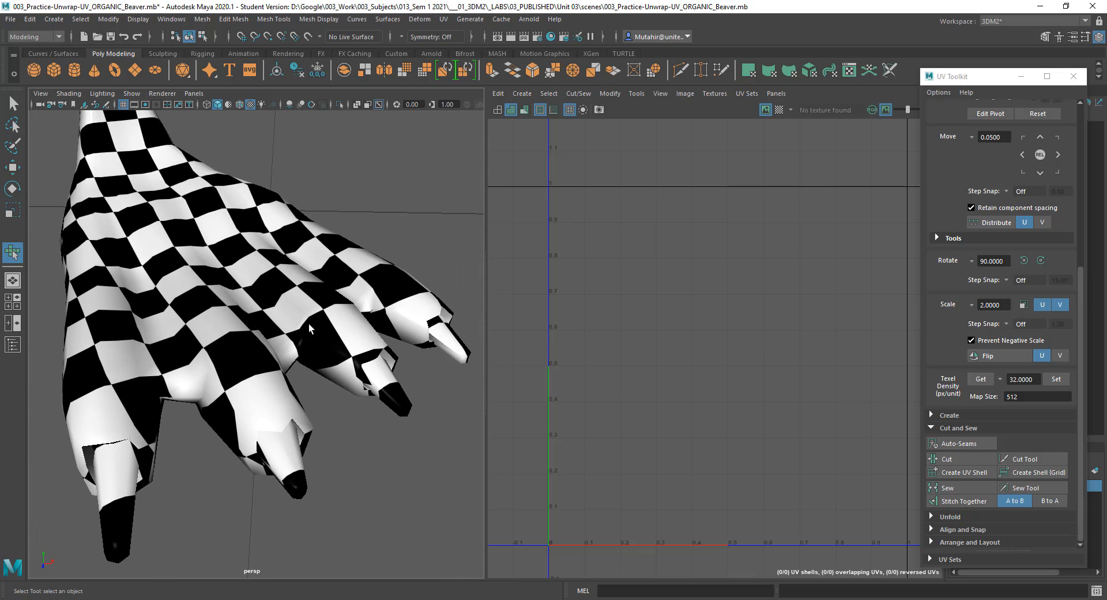